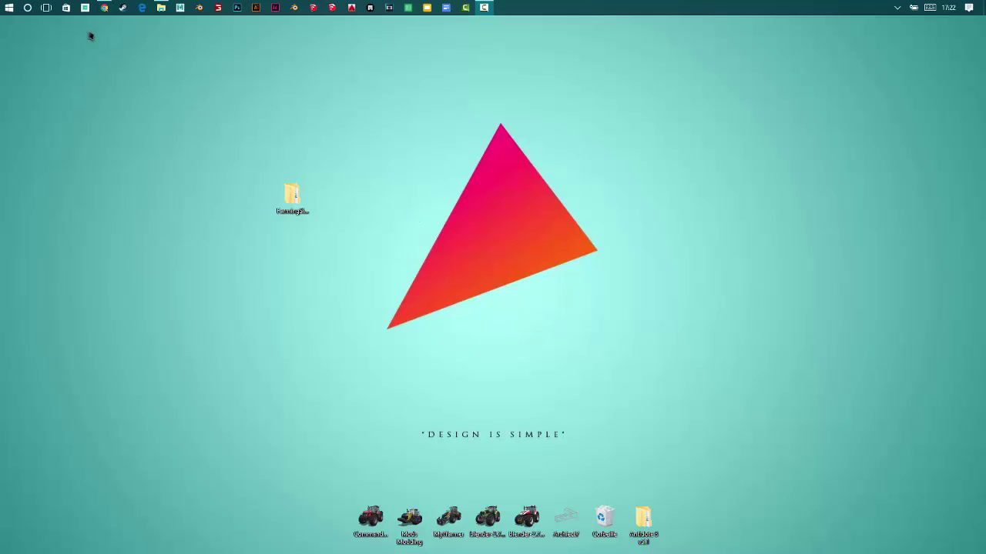
- Examine the Modding downloads on the GIANTS Developer Network Downloads page in Chrome
left_click(104, 9)
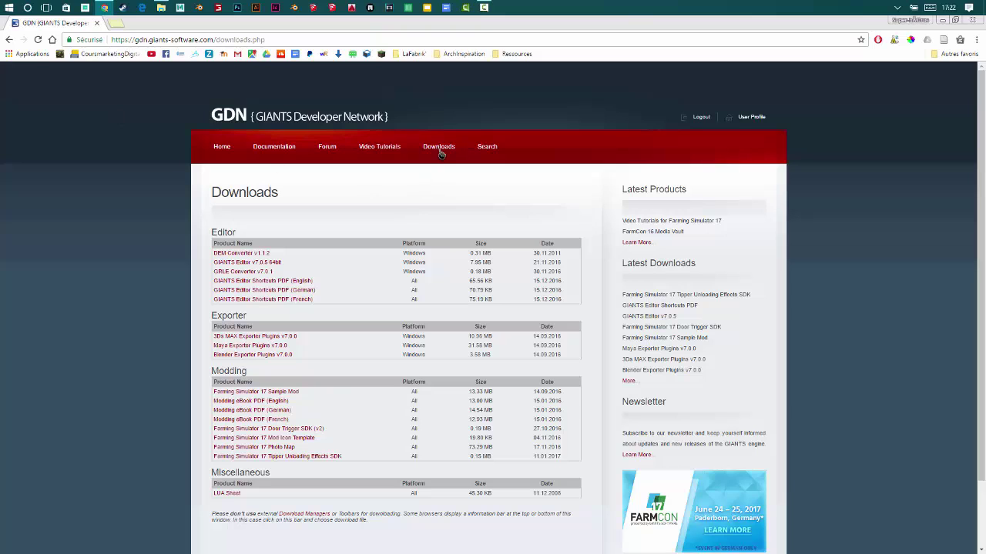
scroll(308, 185, "down", 2)
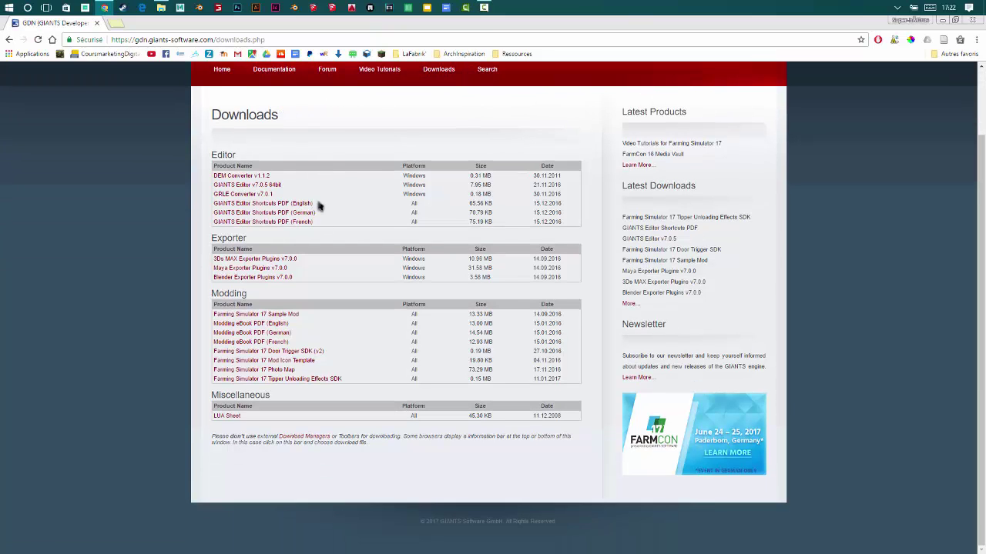
left_click_drag(250, 298, 206, 303)
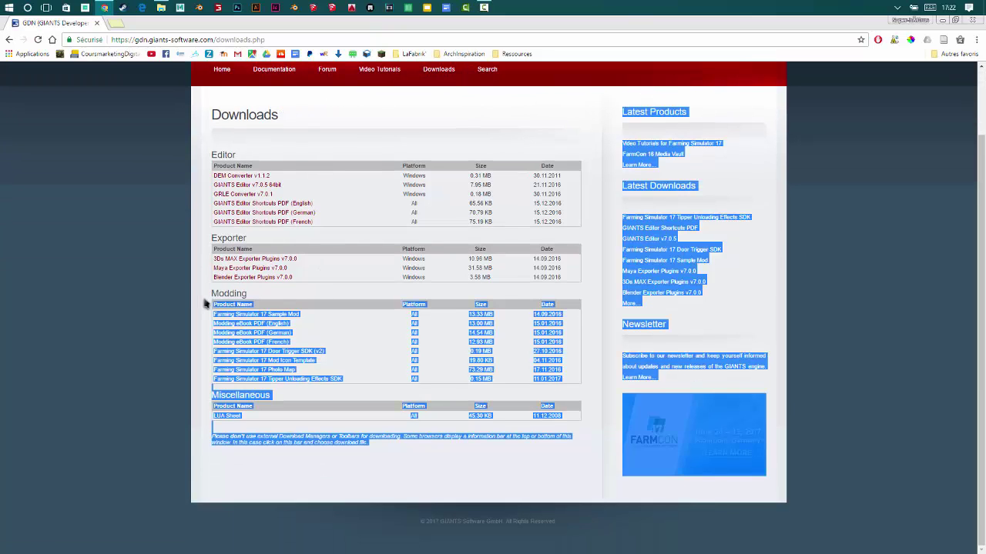
left_click(212, 297)
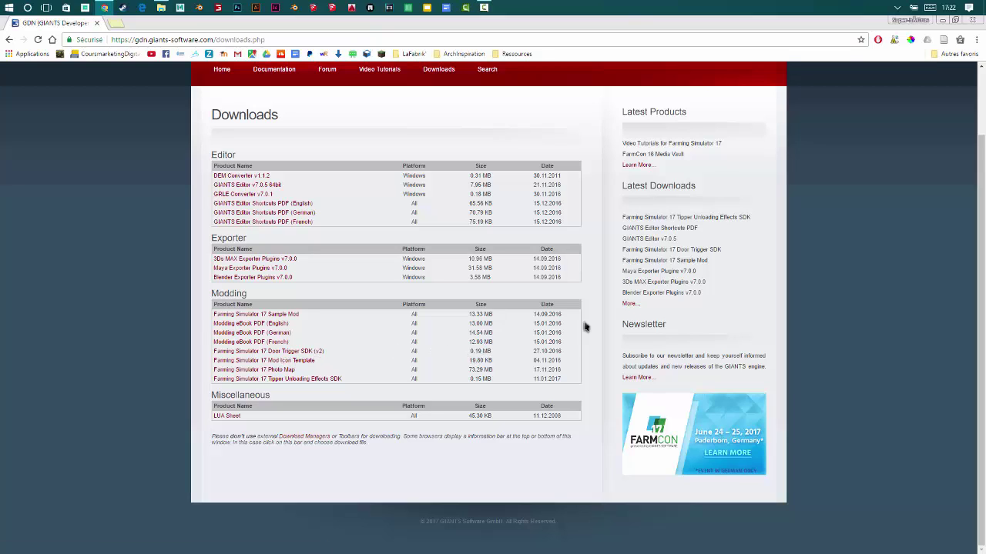
- Switch to the desktop and open the inner FarmingSimulator17DoorTriggerSDK_v2 folder
left_click(942, 20)
left_click_drag(288, 192, 297, 103)
double_click(293, 93)
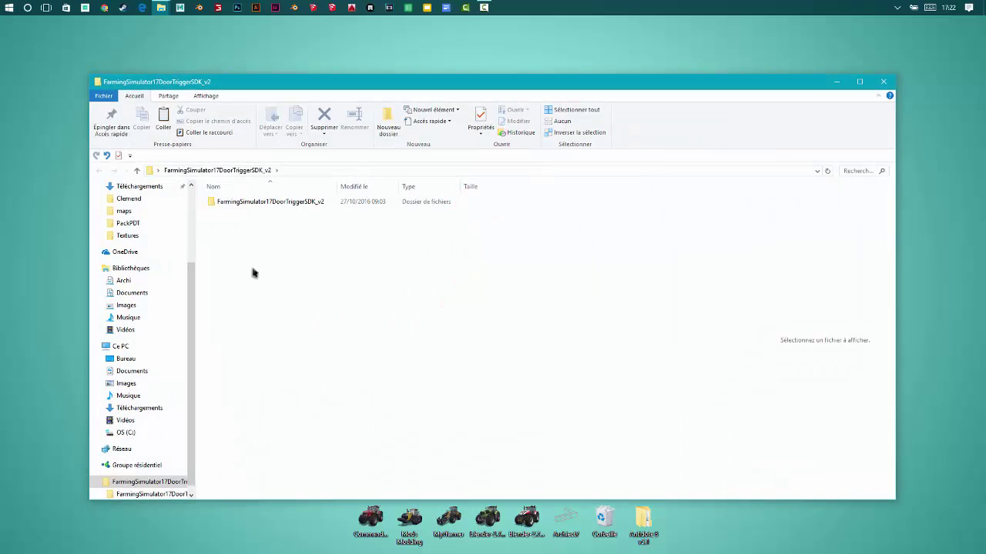
double_click(277, 203)
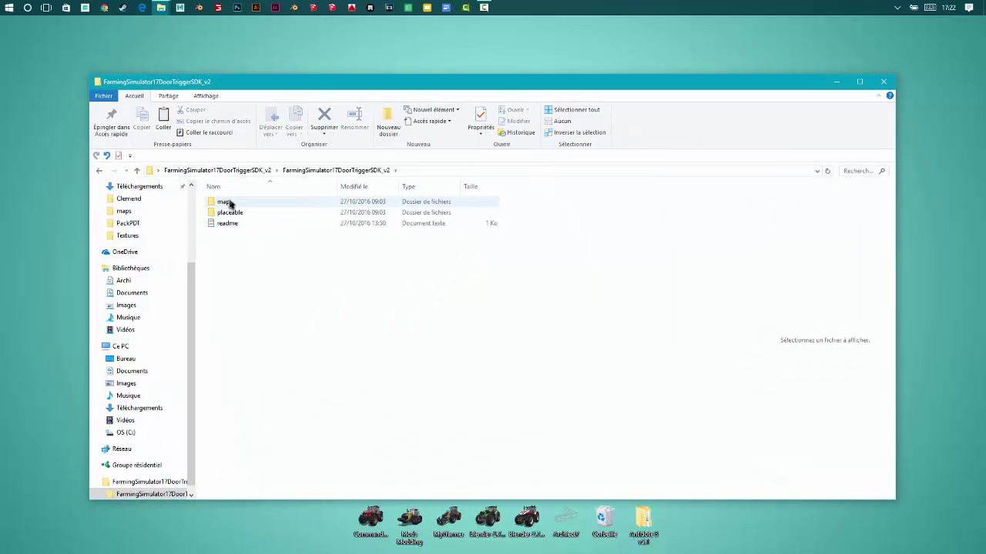
- Check the placeable folder's contents, then delete that folder and the readme file beside it from the SDK folder
left_click(245, 213)
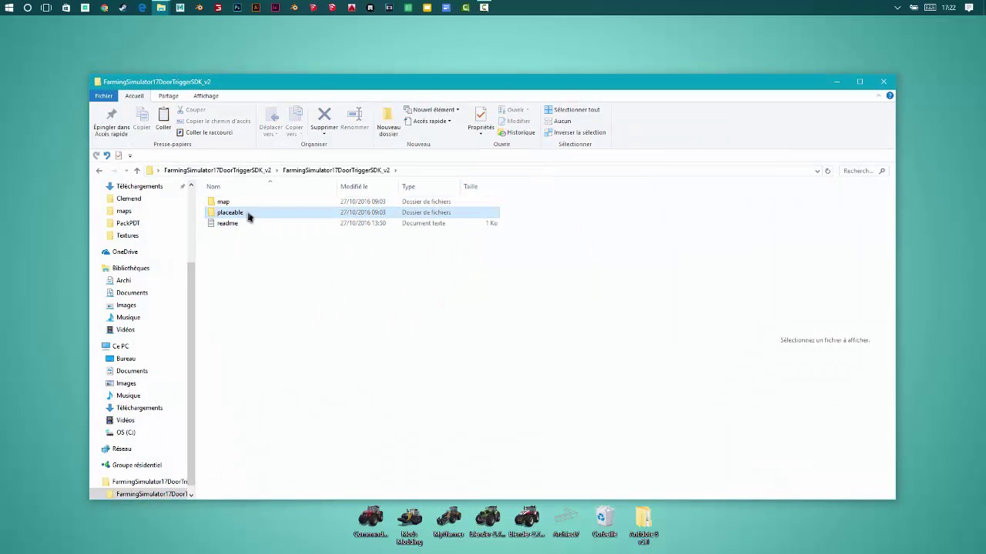
double_click(247, 214)
key("alt+Left")
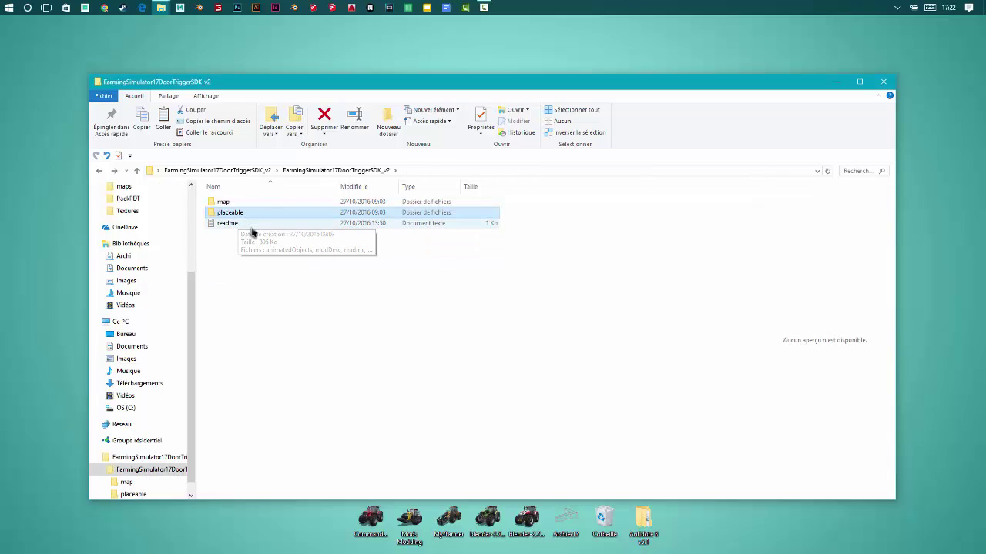
left_click(226, 223)
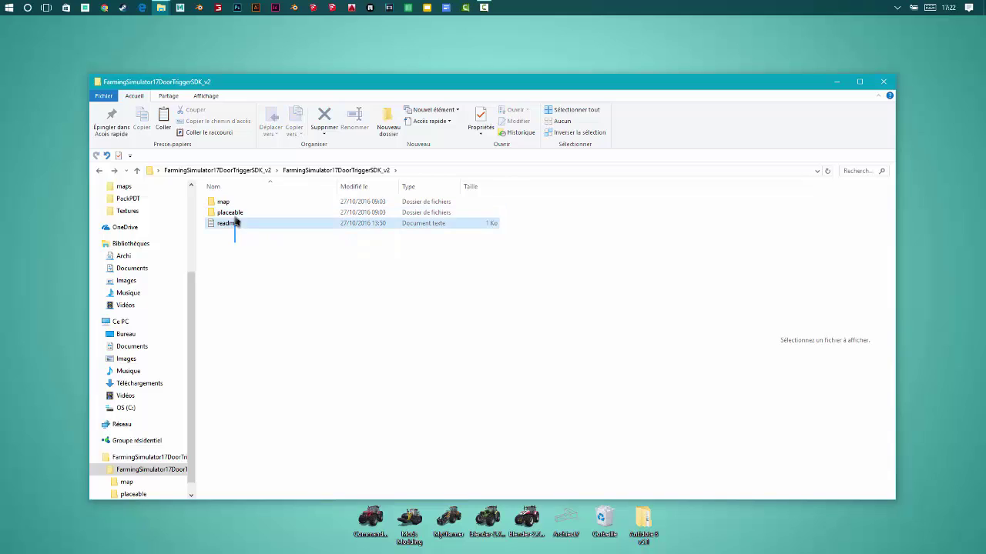
left_click(240, 217, "ctrl")
- Delete the three templateBuilding_mapObject files from the maps folder inside map, keeping animatedObjects
double_click(240, 203)
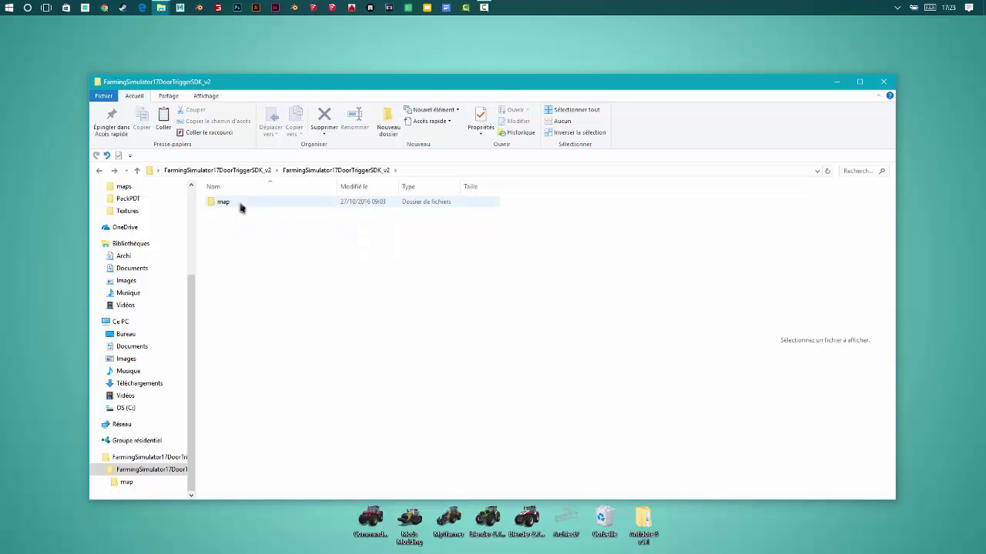
left_click(239, 213)
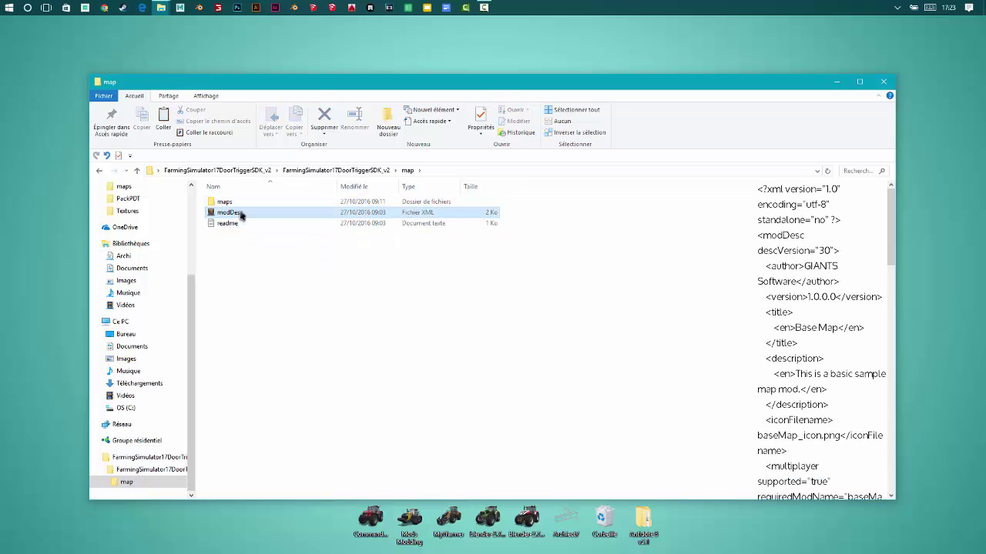
double_click(270, 204)
left_click(254, 202)
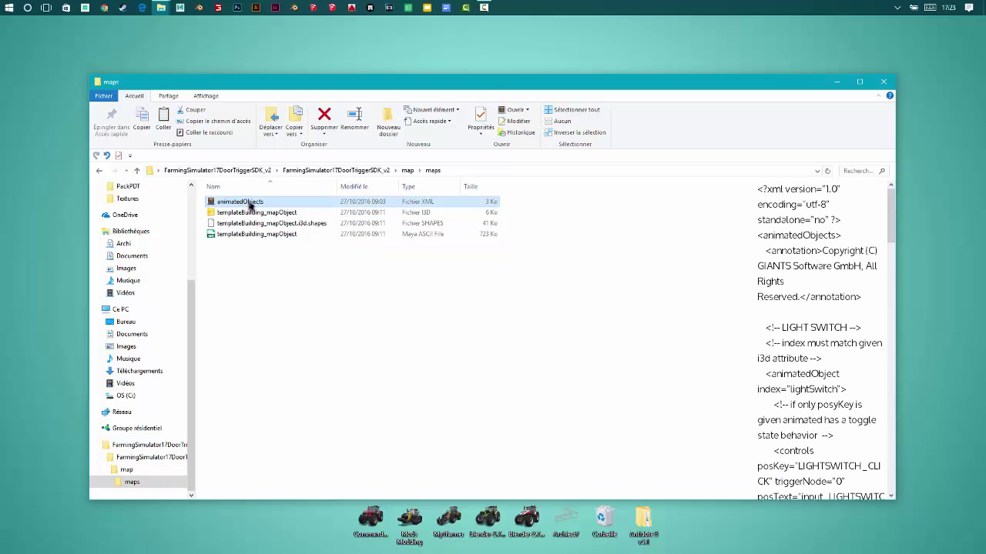
left_click_drag(249, 249, 245, 211)
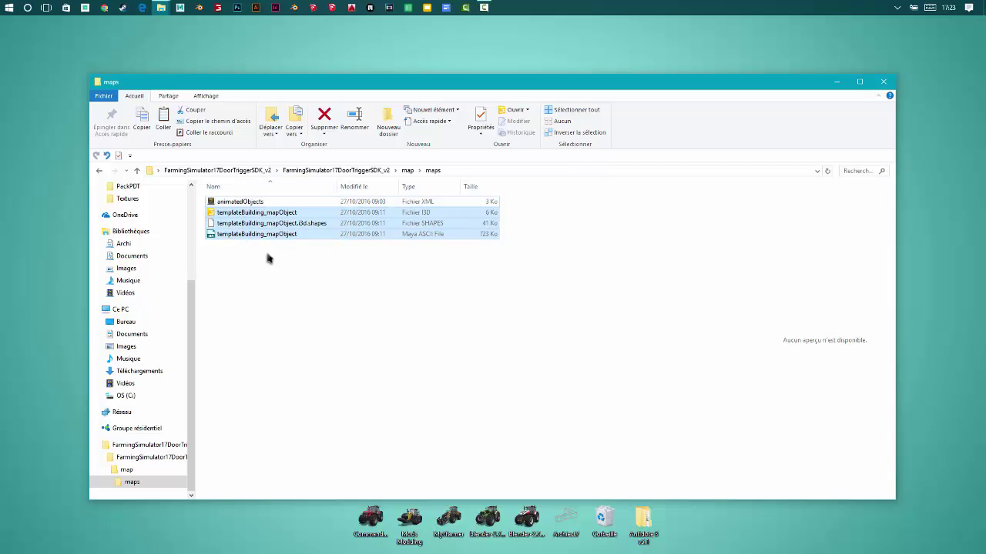
key("Delete")
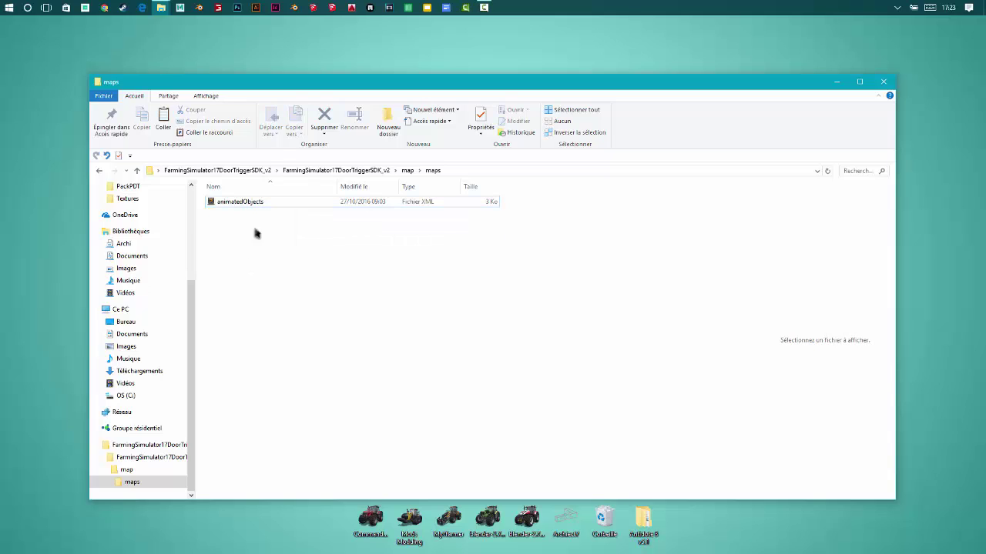
- Copy the animatedObjects and modDesc XML files onto the desktop and close the SDK folder window
left_click(231, 207)
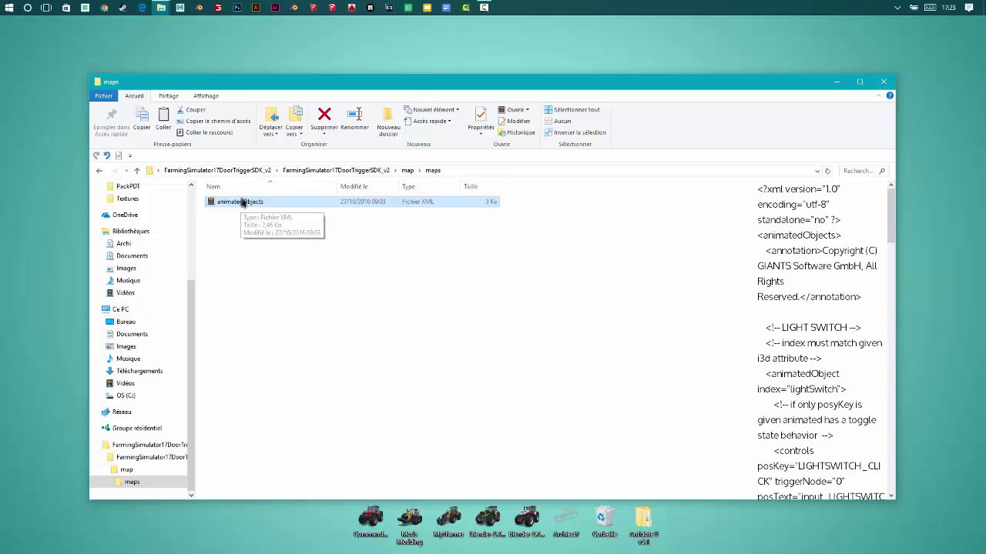
left_click_drag(51, 157, 51, 157)
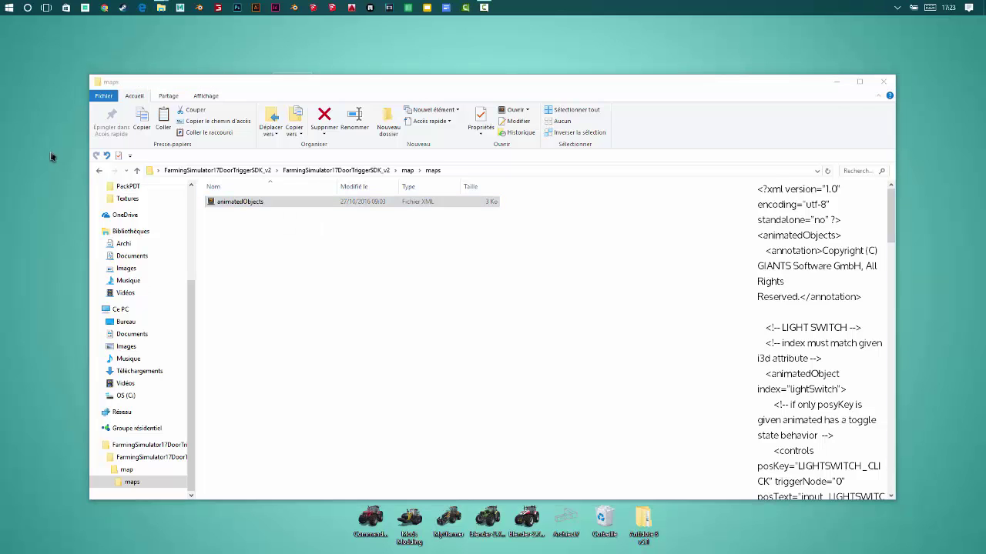
left_click(257, 229)
key("alt+Up")
left_click(235, 216)
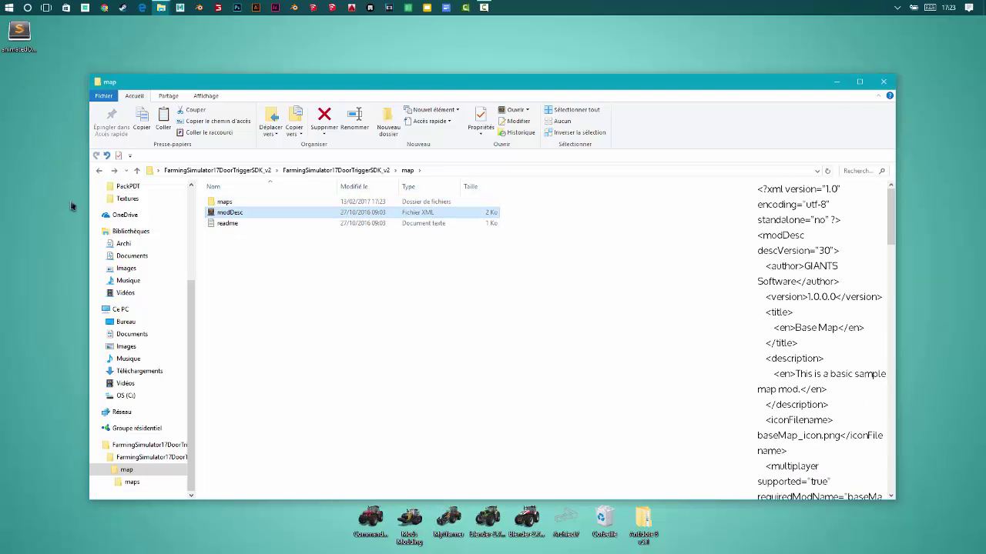
left_click_drag(71, 207, 33, 187)
left_click(345, 255)
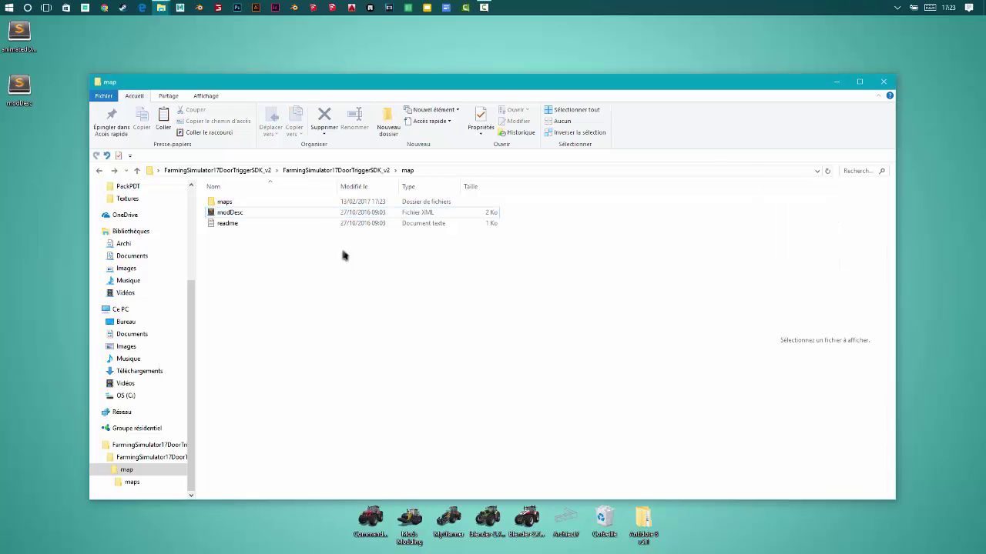
left_click(884, 82)
- Place modDesc and animatedObjects side by side on the desktop and put the SDK folder in the existing row of icons
left_click_drag(112, 111, 372, 202)
left_click_drag(369, 250, 323, 220)
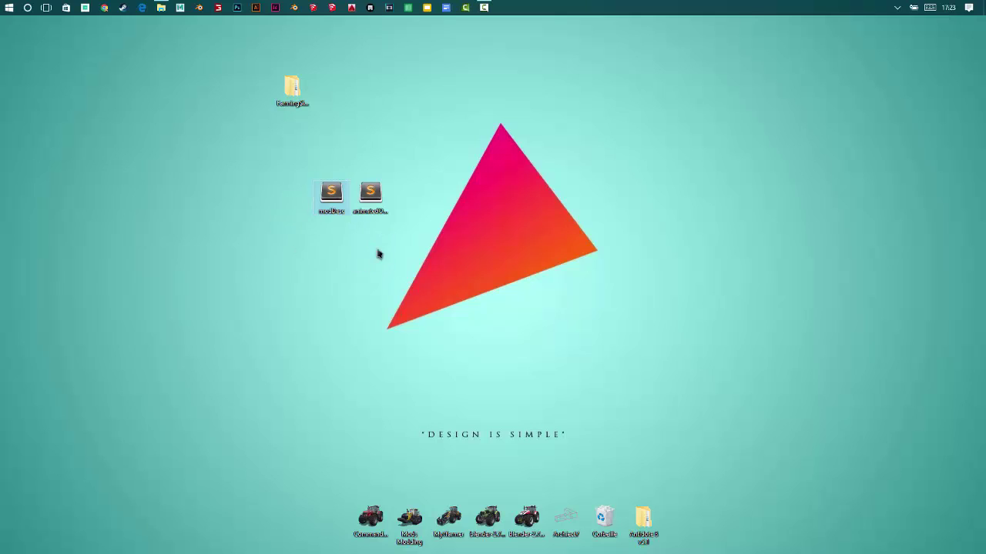
left_click_drag(369, 196, 234, 302)
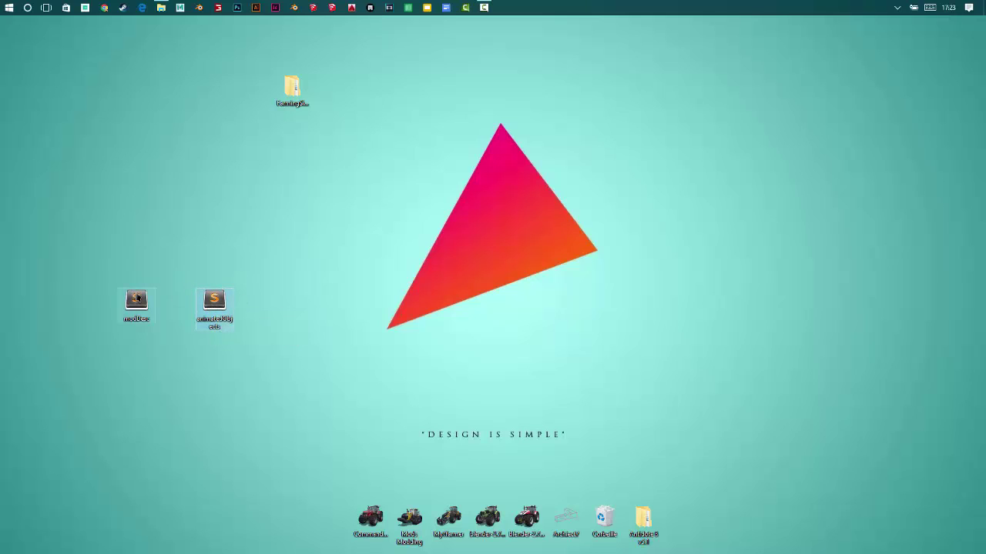
left_click(135, 304)
left_click_drag(124, 301, 84, 194)
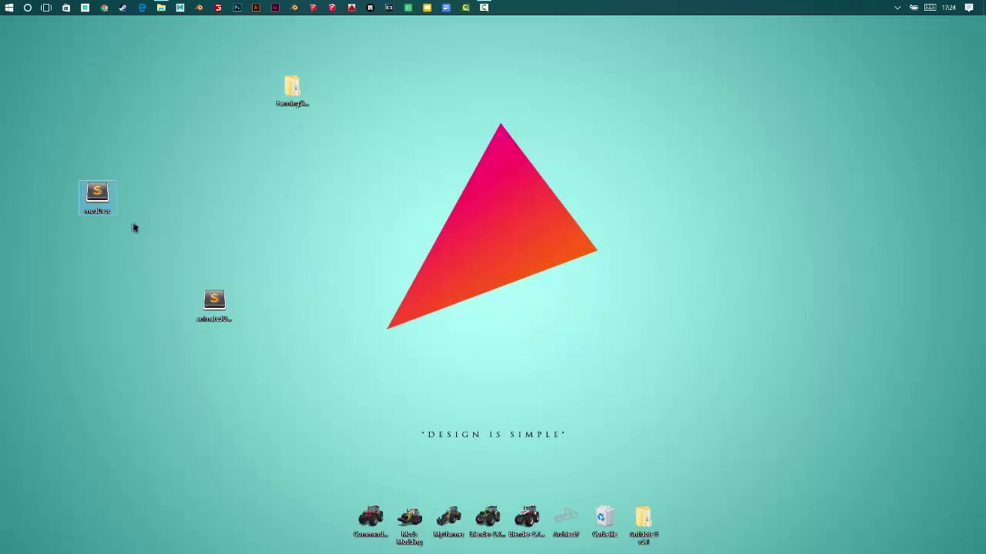
left_click_drag(204, 291, 242, 181)
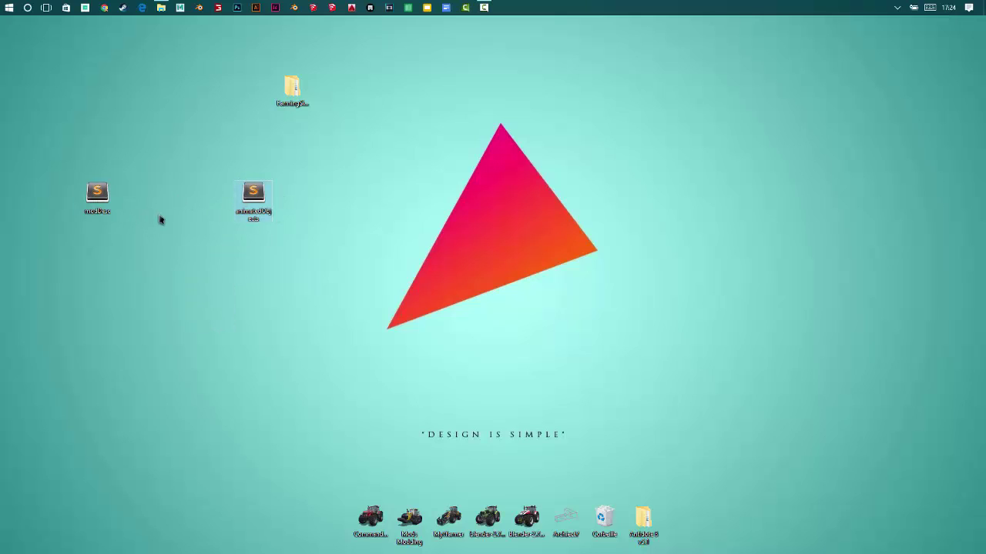
left_click_drag(292, 87, 683, 517)
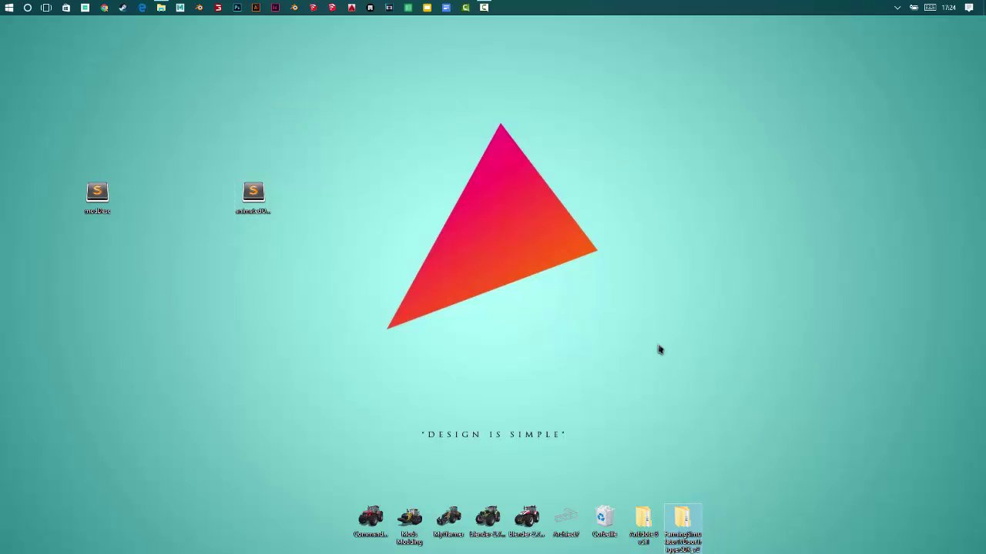
- Open the Boiseau model's folder beside the desktop and examine its i3d, shapes, Blender and texture files
left_click(161, 7)
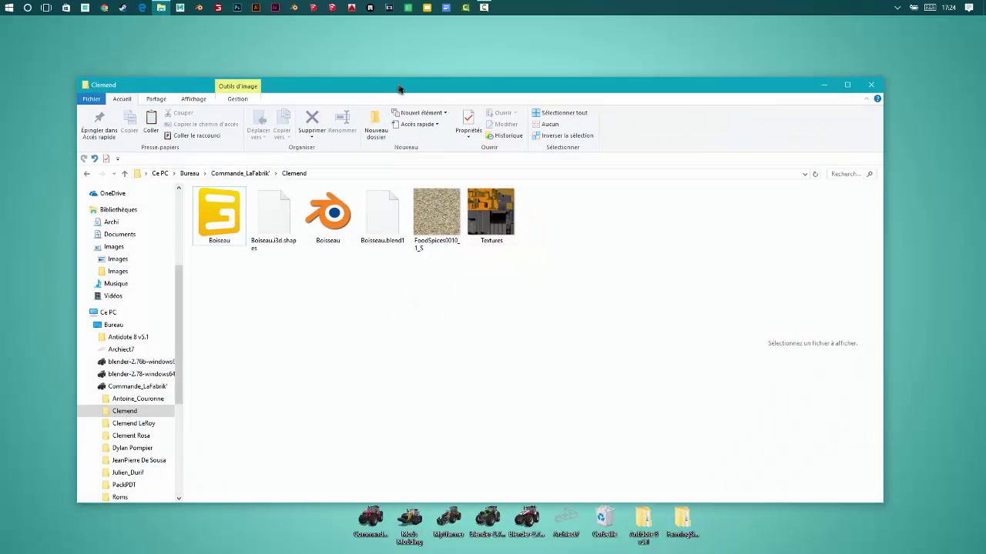
left_click_drag(400, 90, 984, 147)
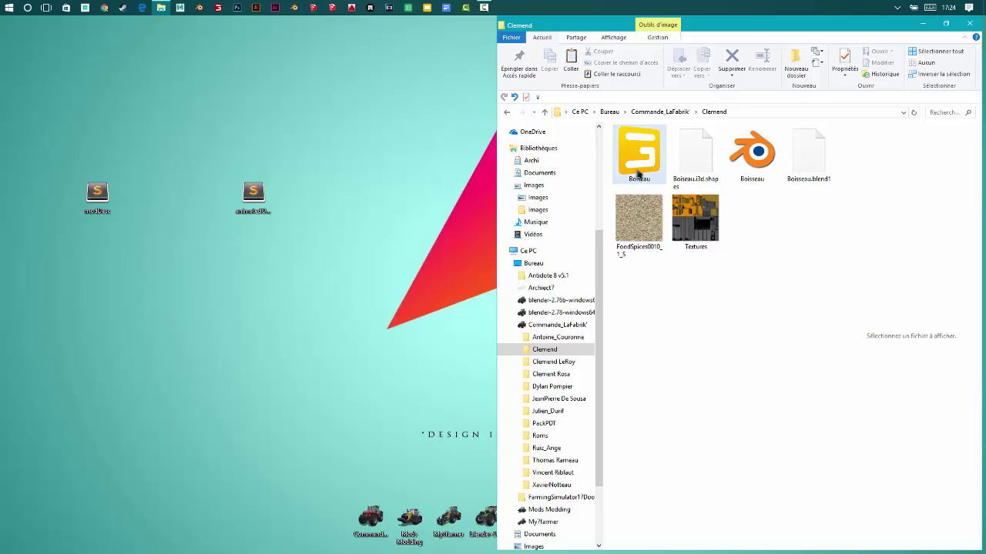
left_click(638, 174)
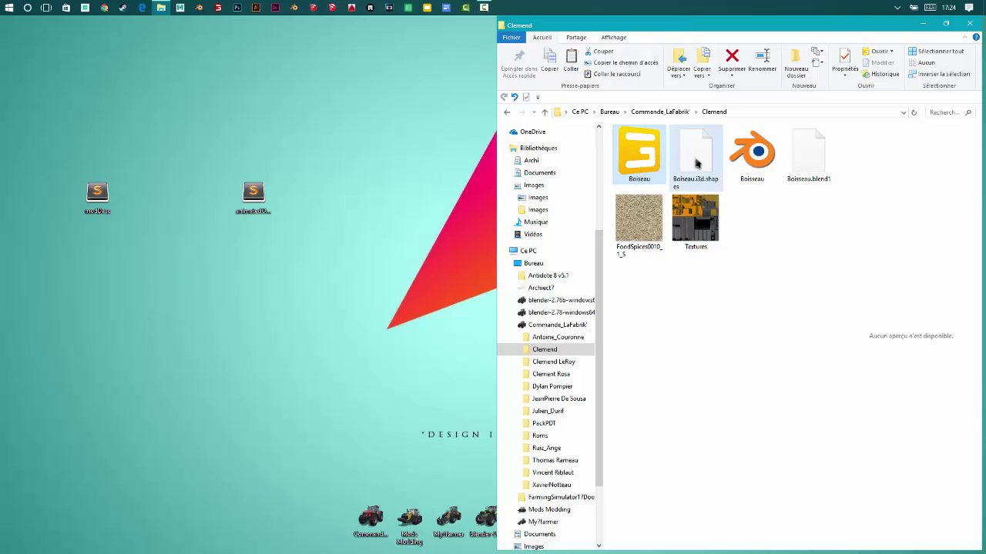
left_click_drag(767, 198, 788, 175)
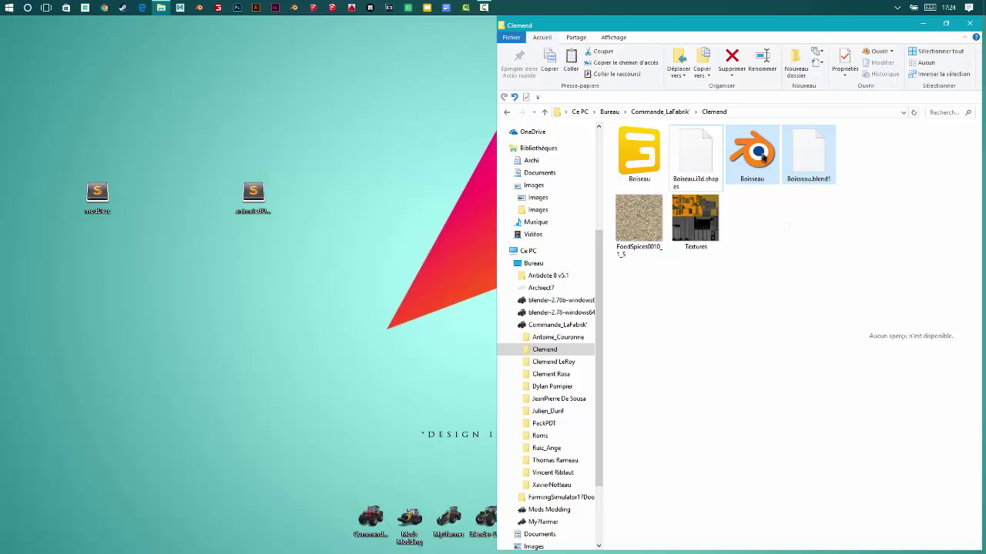
left_click(699, 284)
left_click_drag(699, 282, 616, 197)
left_click(707, 324)
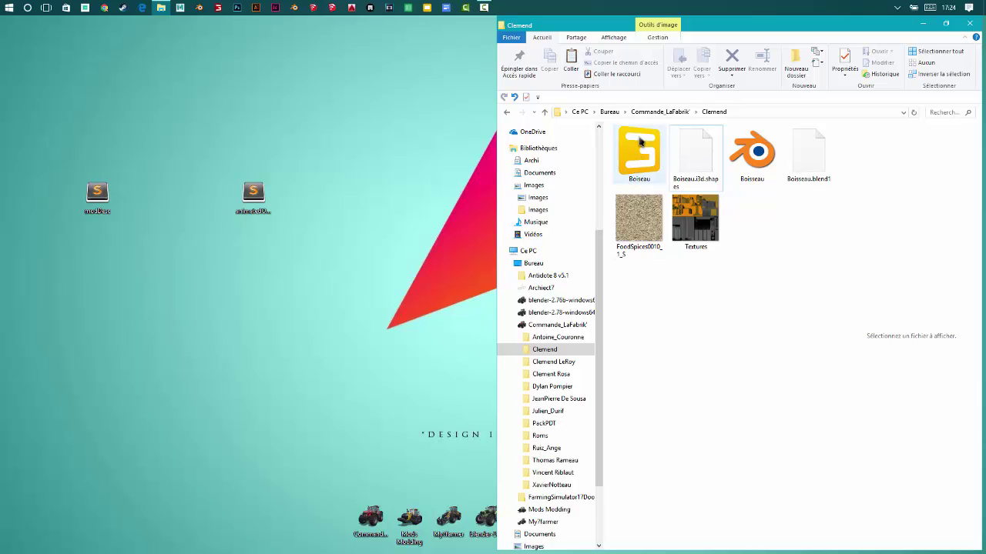
- Move modDesc and animatedObjects from the desktop into the Boiseau model's folder and return the folder window to the middle of the desktop
left_click_drag(257, 255, 102, 194)
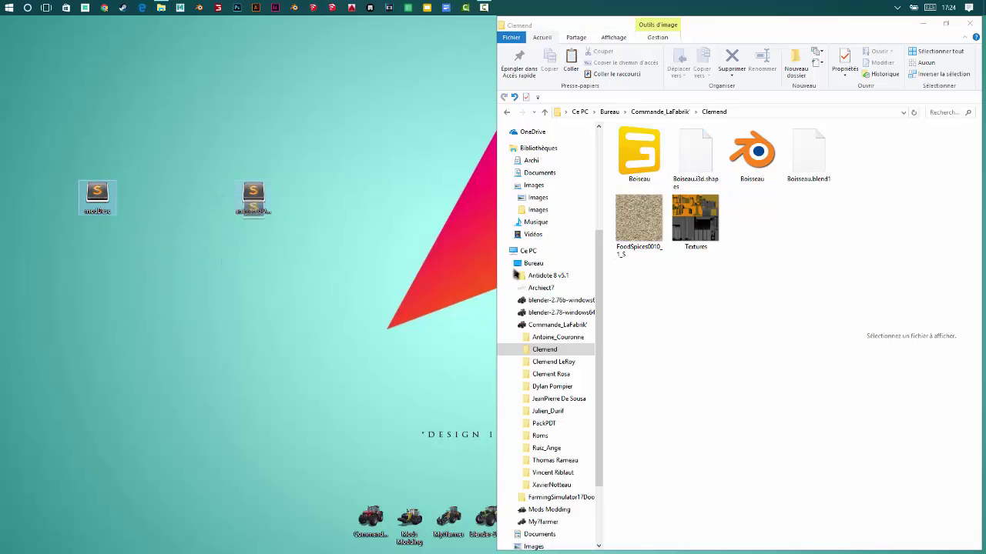
left_click_drag(514, 275, 700, 378)
left_click(700, 378)
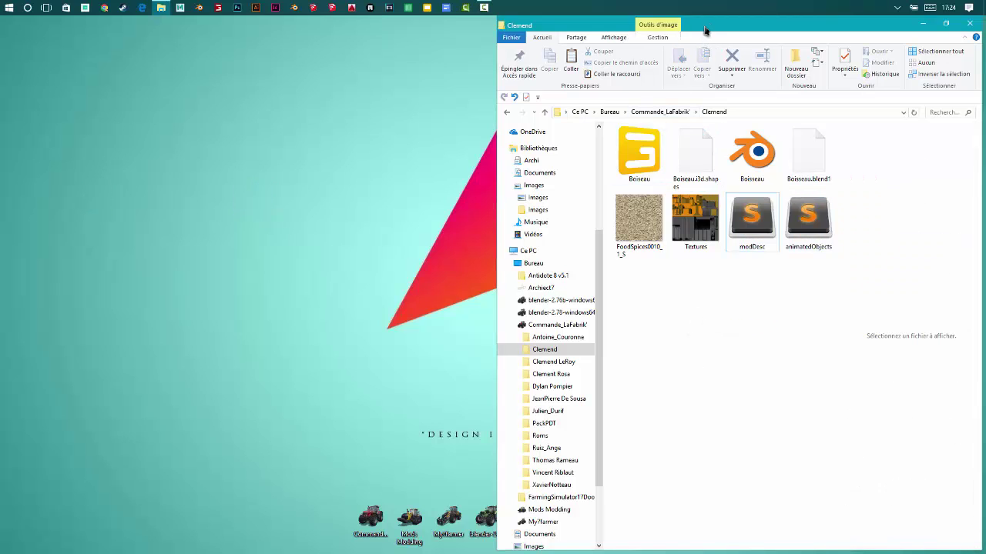
left_click_drag(705, 31, 239, 73)
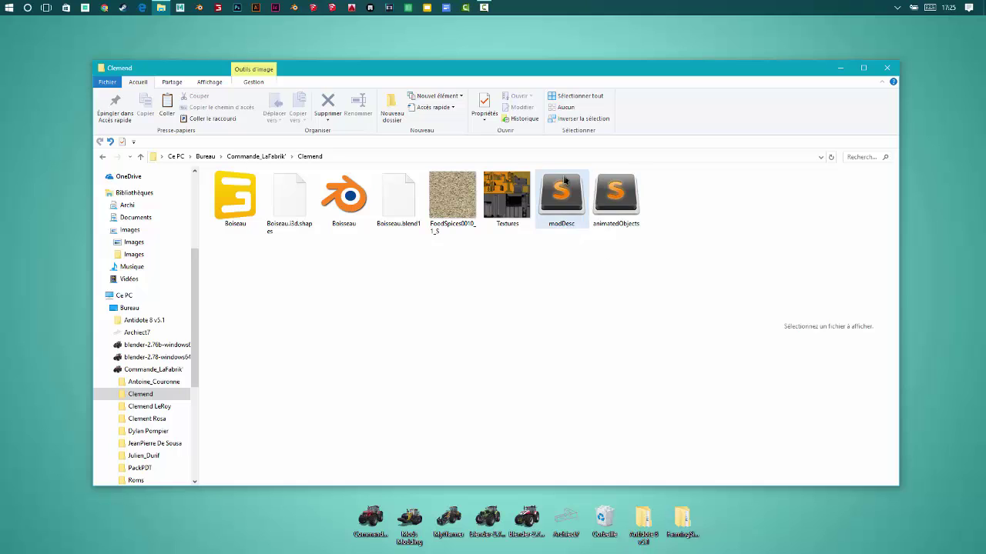
left_click_drag(582, 69, 609, 53)
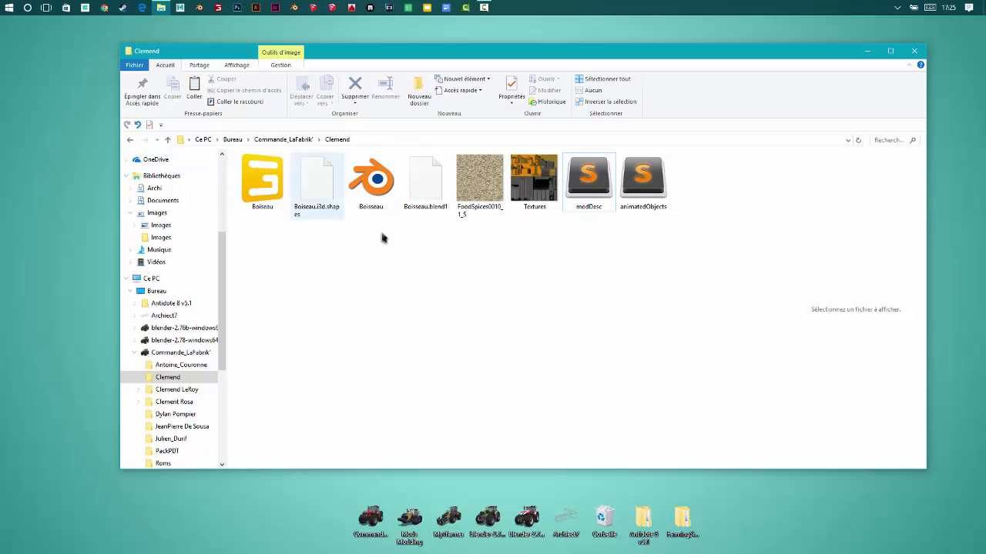
- Open the Boiseau i3d file in GIANTS Editor and dismiss the welcome window
left_click_drag(639, 234, 457, 264)
left_click(476, 269)
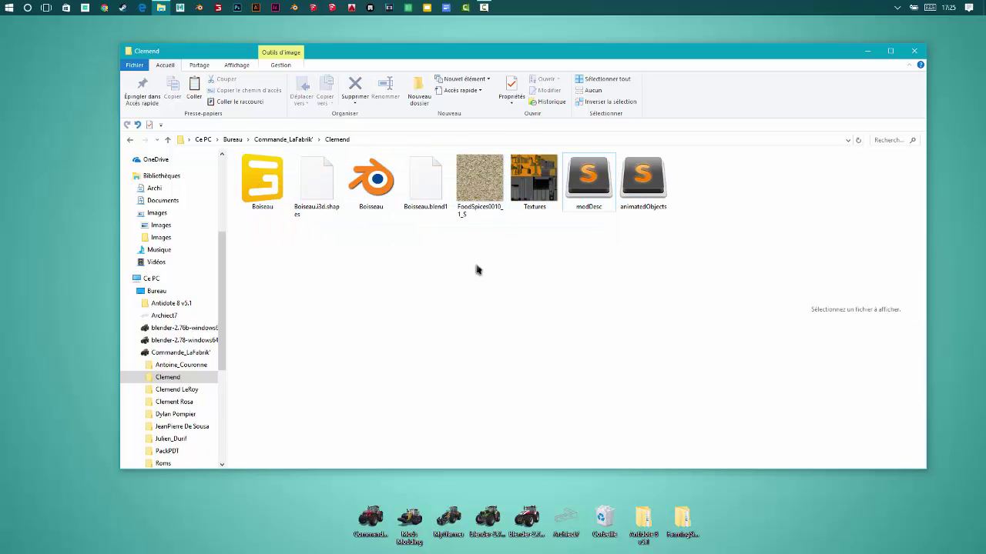
left_click(276, 194)
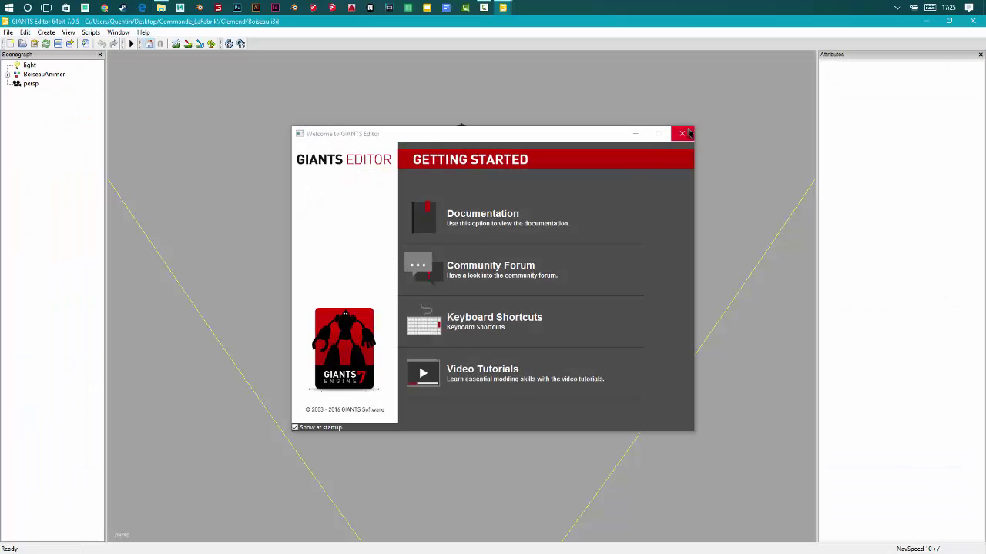
left_click(683, 133)
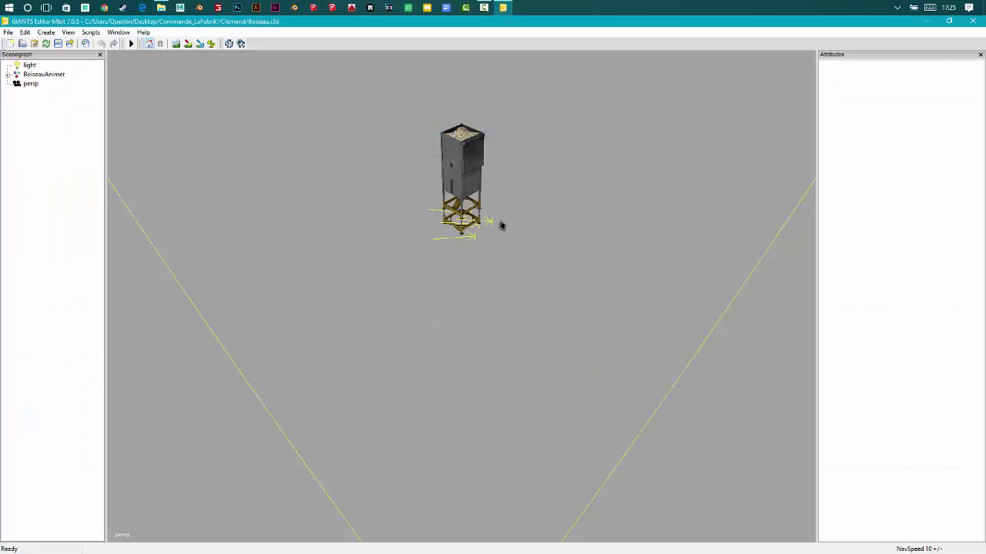
- Shift the grain Plane vertically at the top of the silo, leaving it at about 6.989 on Translate Y
scroll(429, 192, "up", 10)
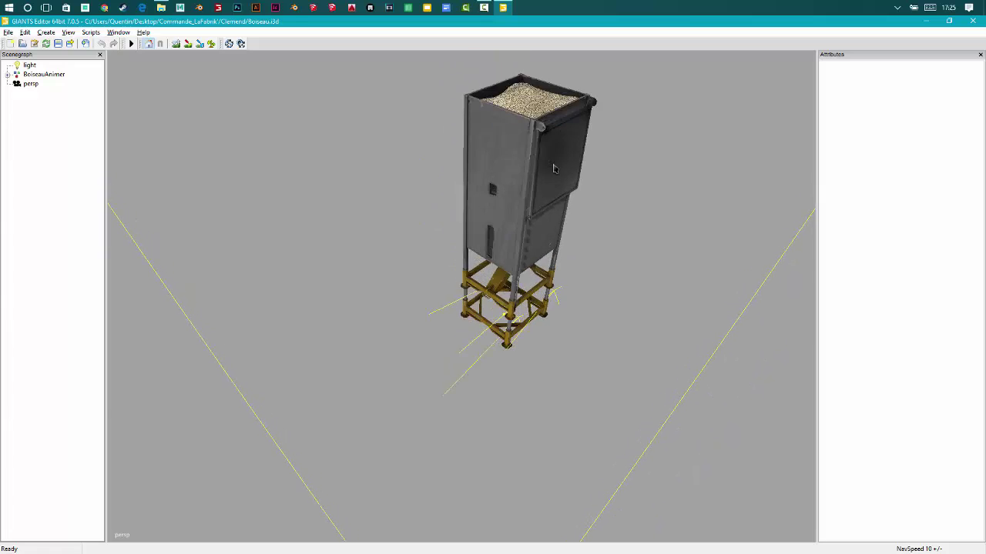
scroll(477, 203, "down", 5)
scroll(501, 396, "up", 6)
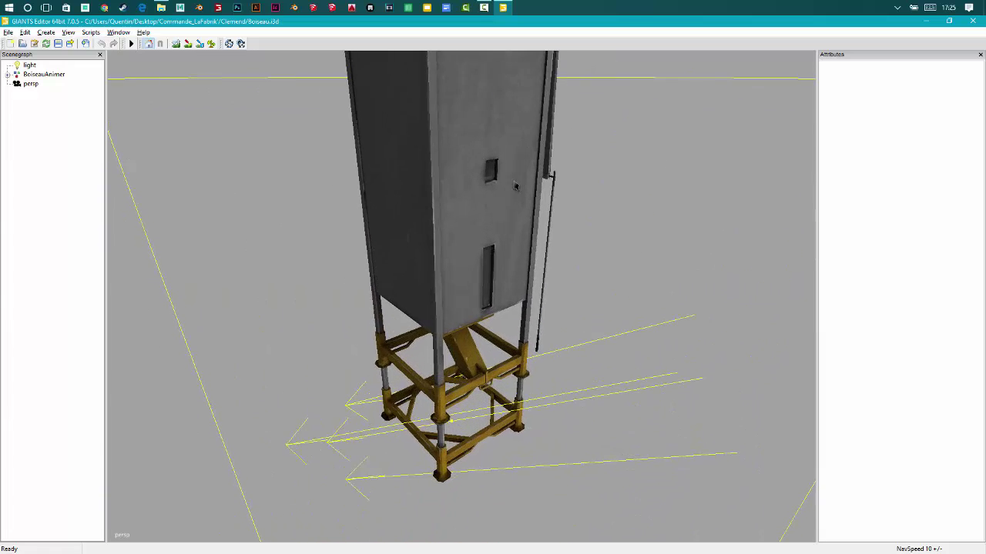
middle_click_drag(499, 397, 518, 339)
mouse_move(514, 330)
middle_mouse_down()
mouse_move(504, 400)
mouse_move(484, 322)
mouse_move(501, 332)
middle_mouse_up()
left_click(460, 385)
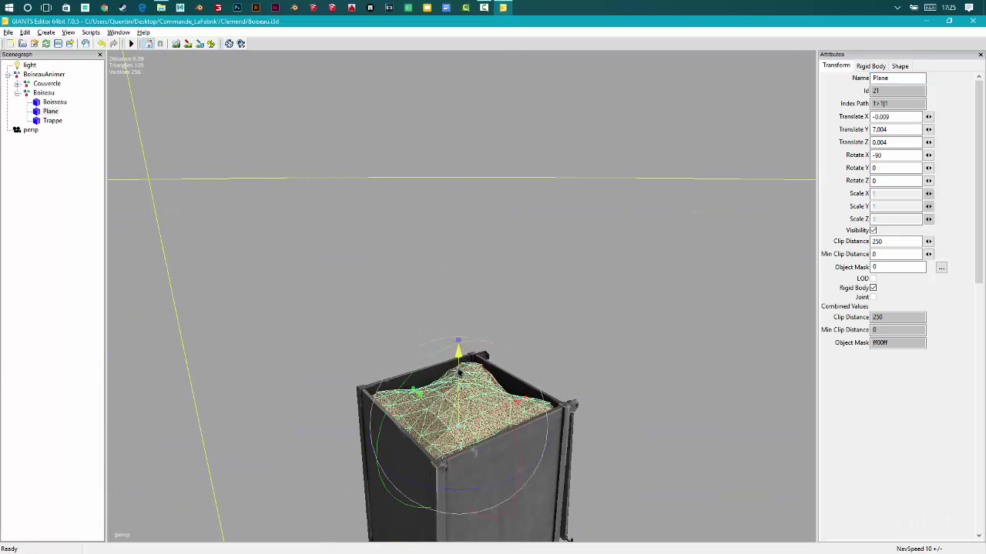
left_click_drag(460, 385, 454, 351)
middle_click_drag(472, 211, 471, 214)
left_click_drag(471, 214, 471, 154)
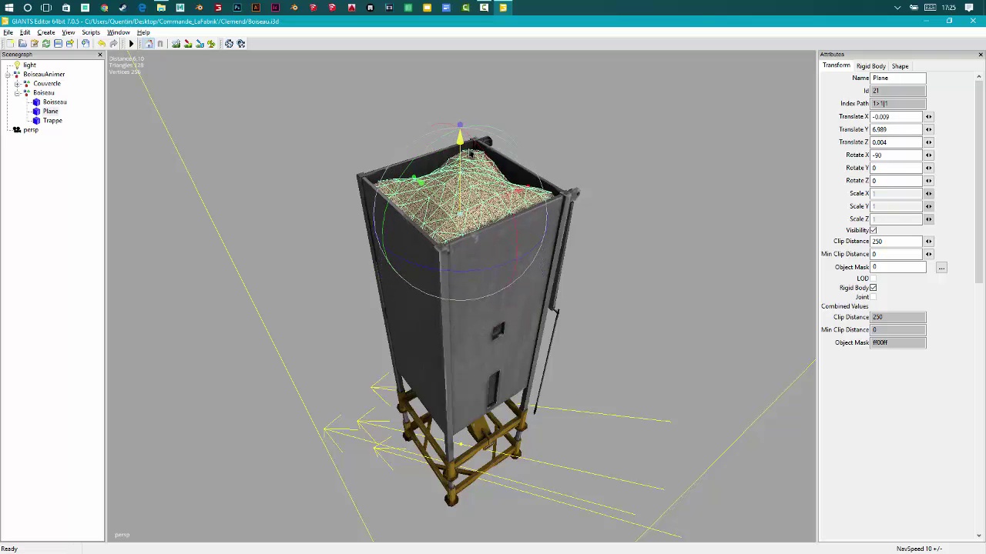
left_click(679, 72)
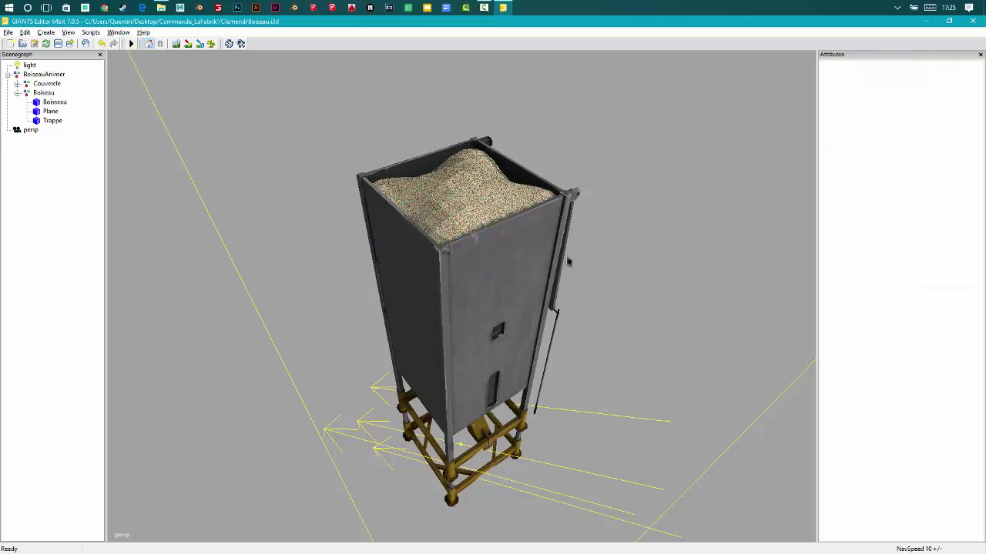
- Slide the Trappe hatch at the mouth of the chute, leaving it at about 1.037 on Translate Z
scroll(575, 223, "up", 5)
left_click(516, 324)
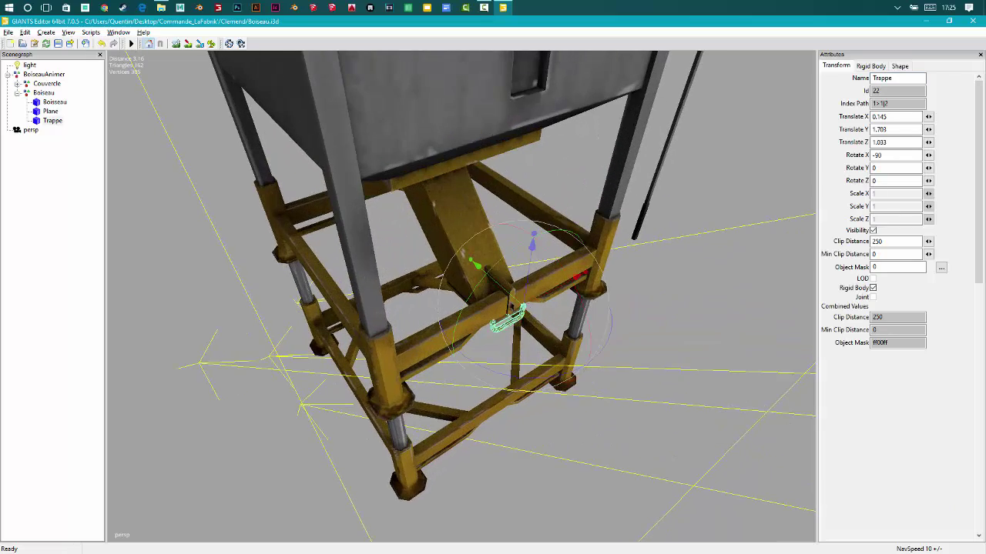
left_click_drag(511, 305, 534, 323)
right_click_drag(534, 324, 504, 342)
left_click_drag(505, 343, 466, 328)
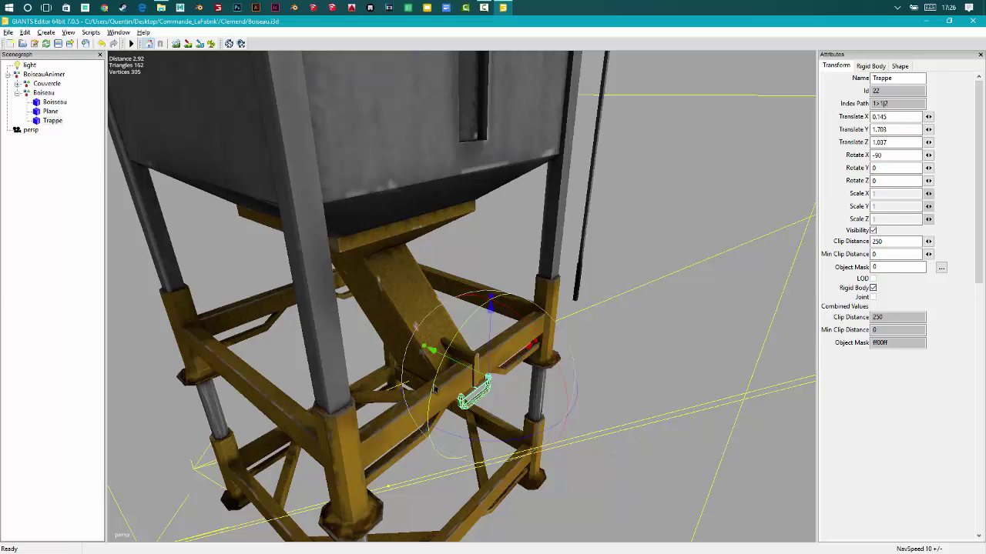
left_click(623, 370)
- Rotate the Couvercle lid about its hinge to close it over the silo, to about -4.03 on Rotate Z
right_click_drag(623, 370, 462, 255)
left_click(488, 248)
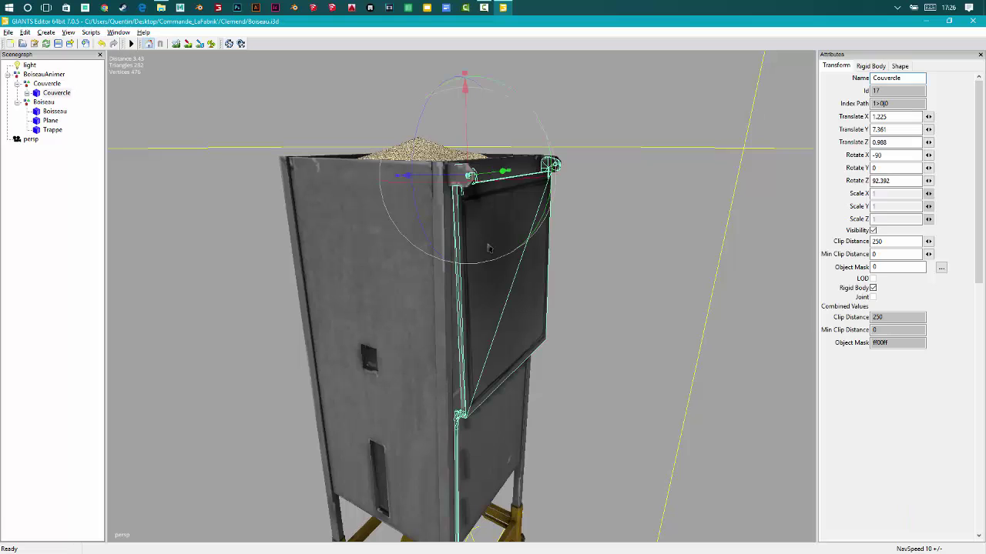
left_click_drag(537, 124, 287, 149)
- Rotate the Manche handle so it hangs down along the silo wall, to about -4.122 on Rotate Y
left_click(274, 143)
middle_click_drag(274, 142, 453, 247)
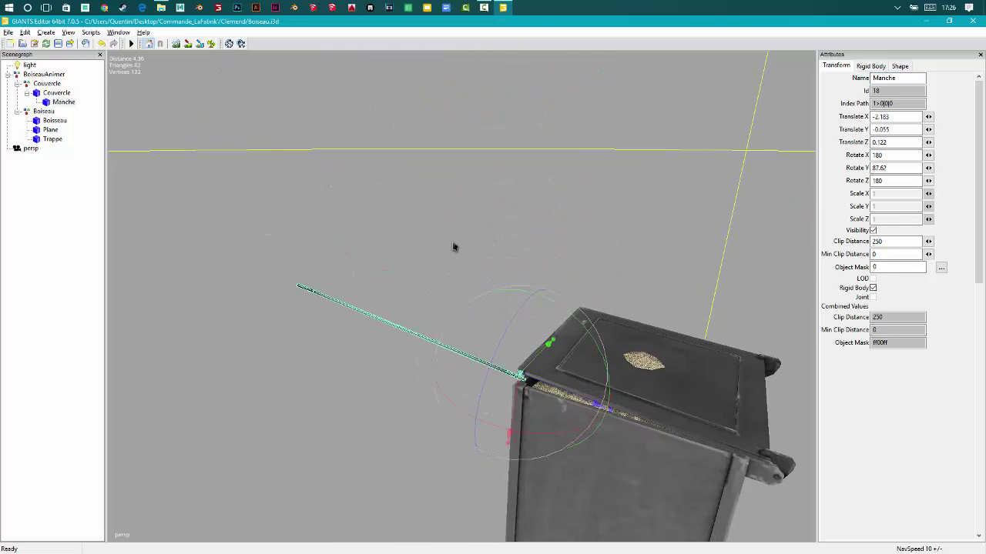
left_click_drag(582, 329, 382, 246)
middle_click_drag(382, 247, 539, 177)
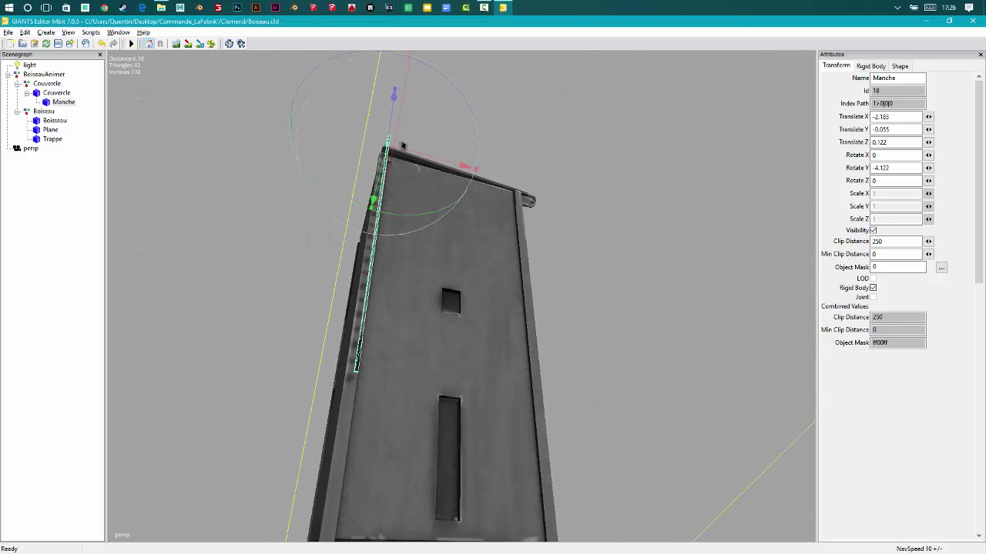
- Examine the Couvercle and Boiseau groups and their child objects to see which part of the silo each one holds
left_click(44, 112)
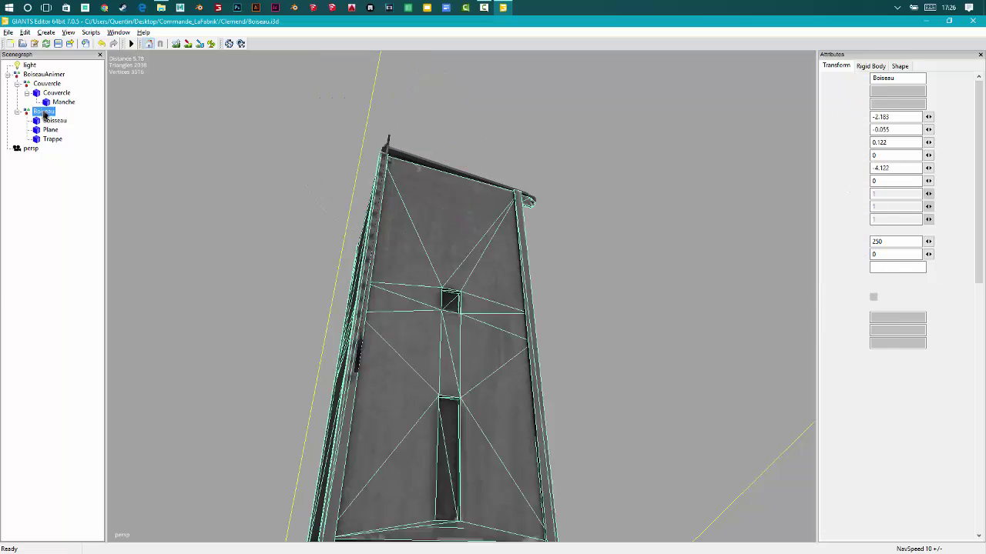
middle_click_drag(413, 118, 378, 243)
middle_click_drag(389, 176, 152, 191)
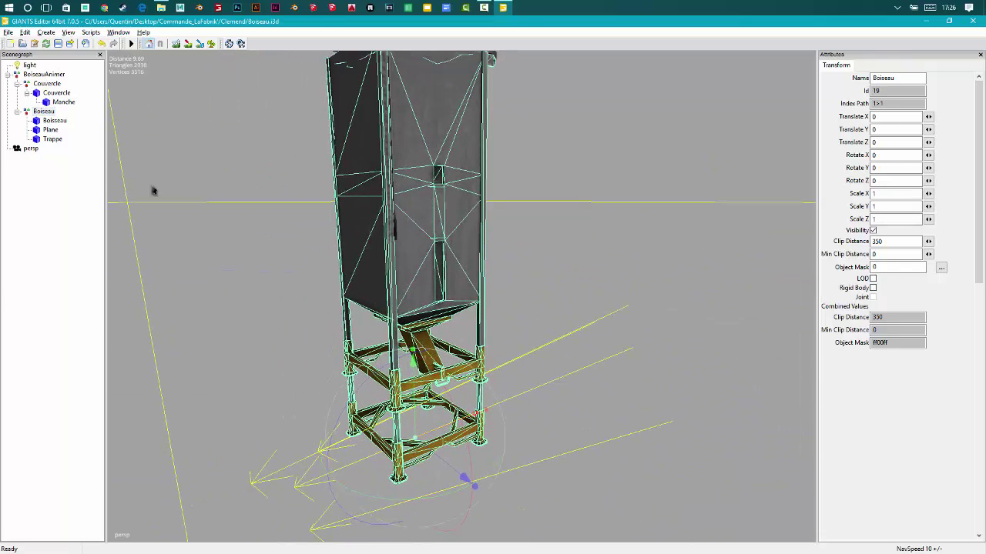
left_click(51, 139)
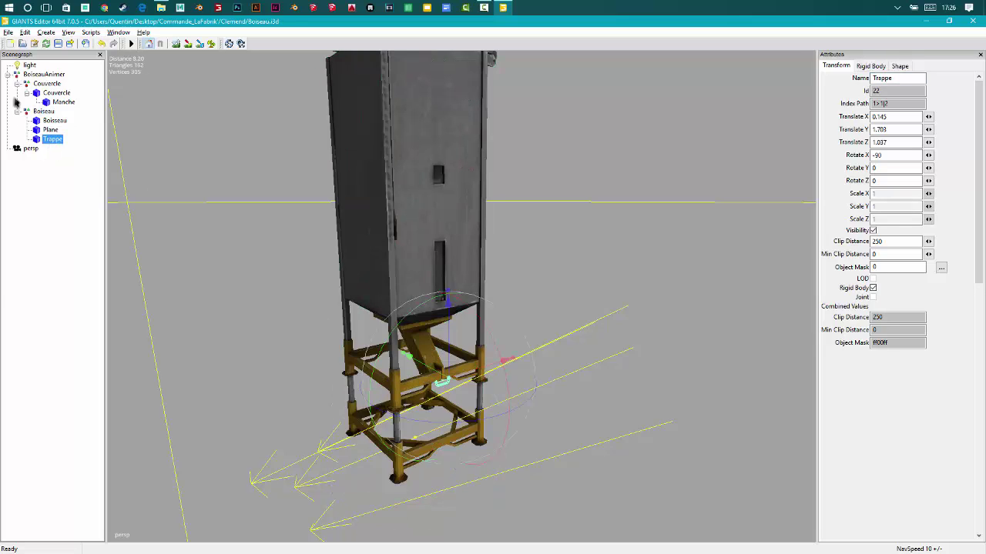
left_click(47, 83)
middle_click_drag(411, 131, 427, 171)
left_click(62, 94)
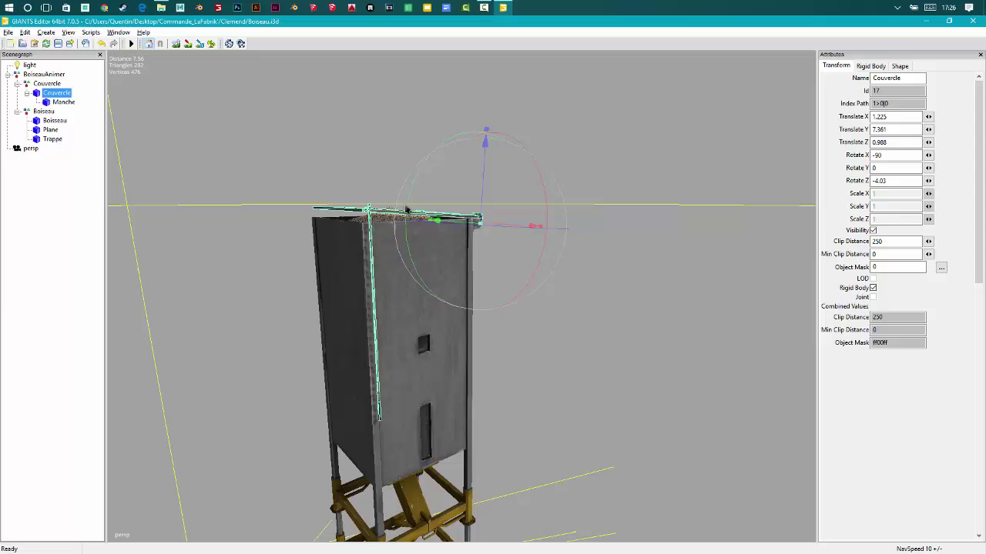
left_click(63, 102)
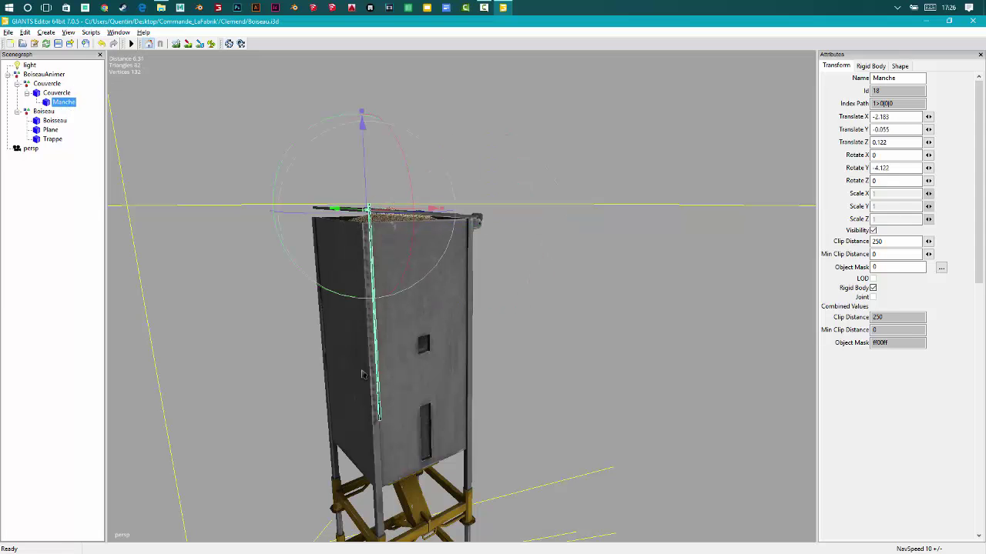
middle_click_drag(362, 374, 506, 277)
left_click(56, 93)
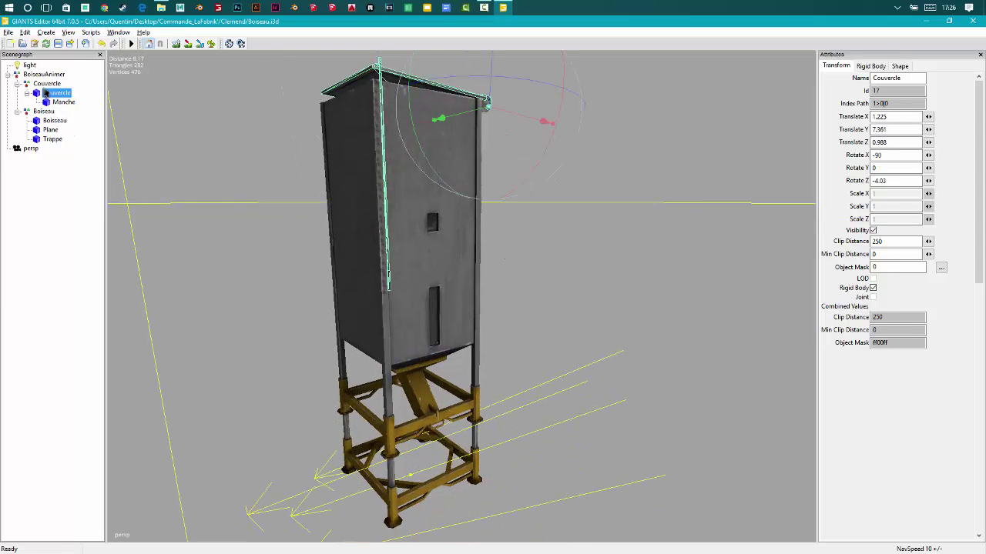
left_click(722, 164)
left_click(57, 84)
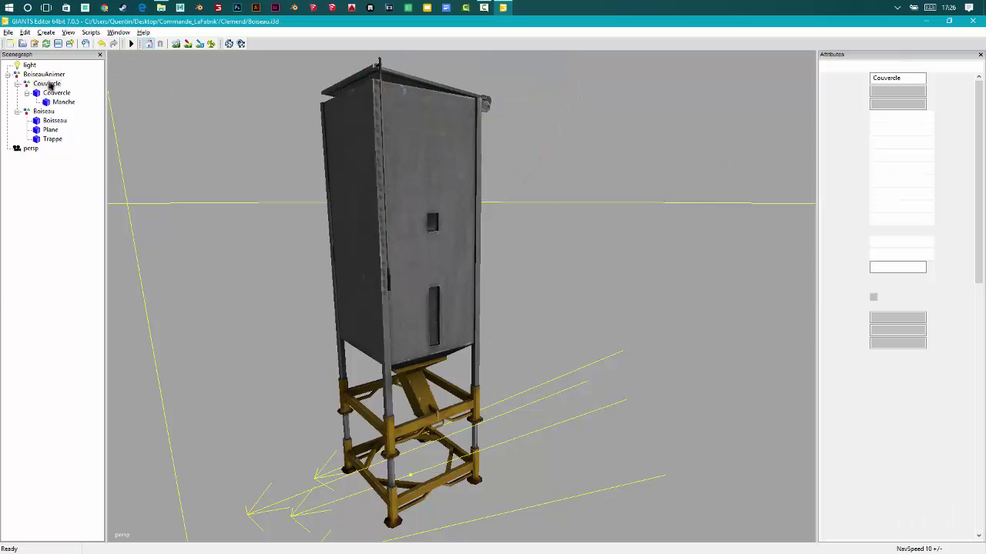
left_click(49, 121)
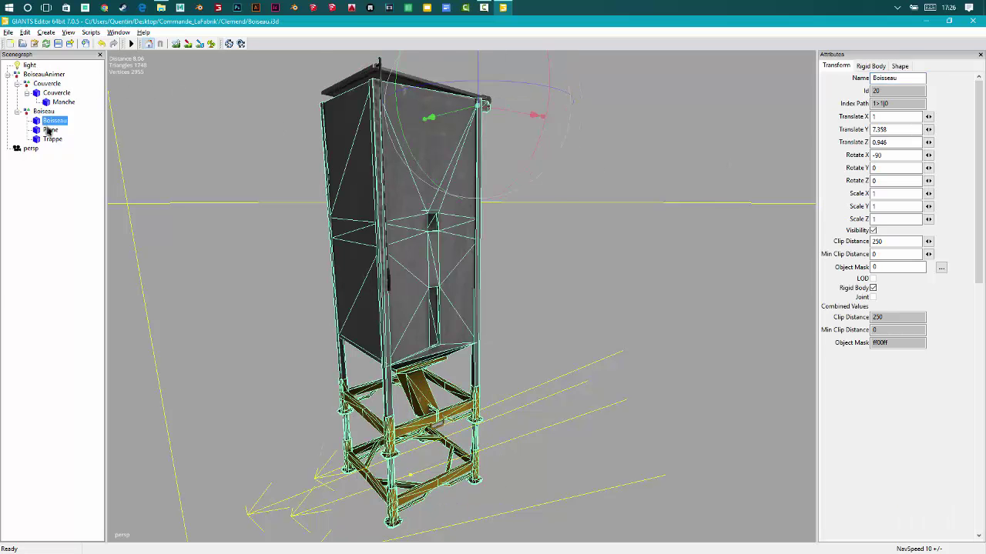
left_click(49, 130)
- Check the Trappe object's rigid body type options, keeping Kinematic, and inspect its clip distance
left_click(51, 138)
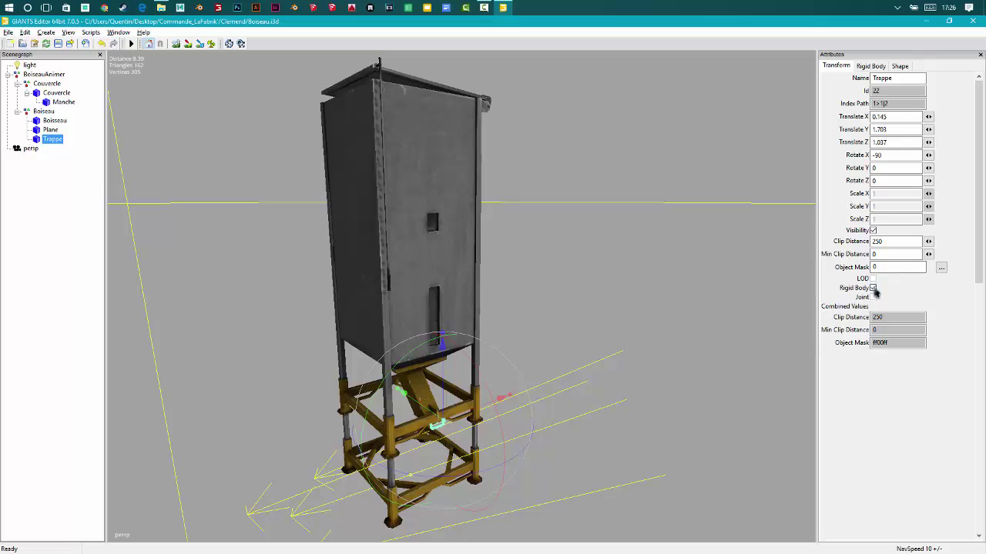
left_click(874, 65)
left_click(875, 65)
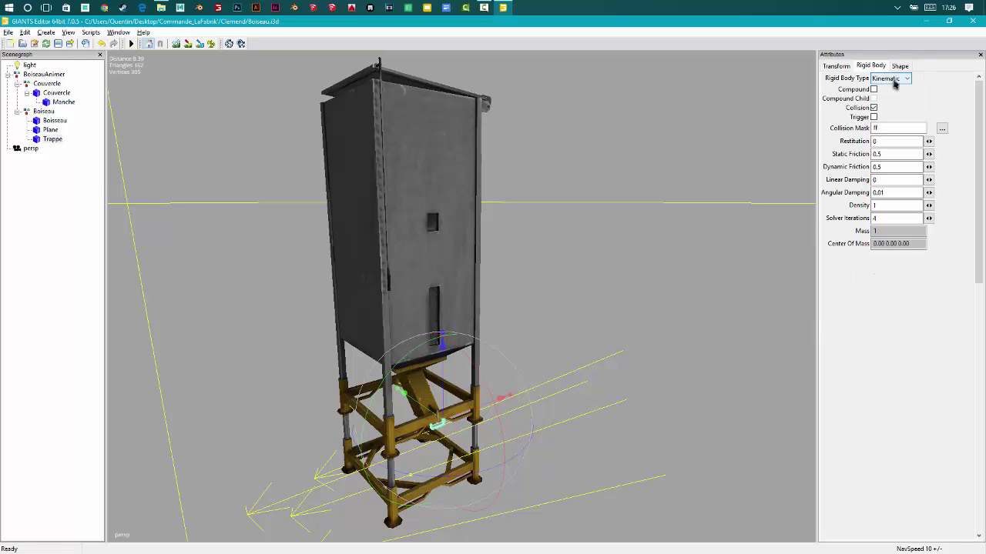
left_click(879, 80)
left_click(885, 81)
left_click(880, 80)
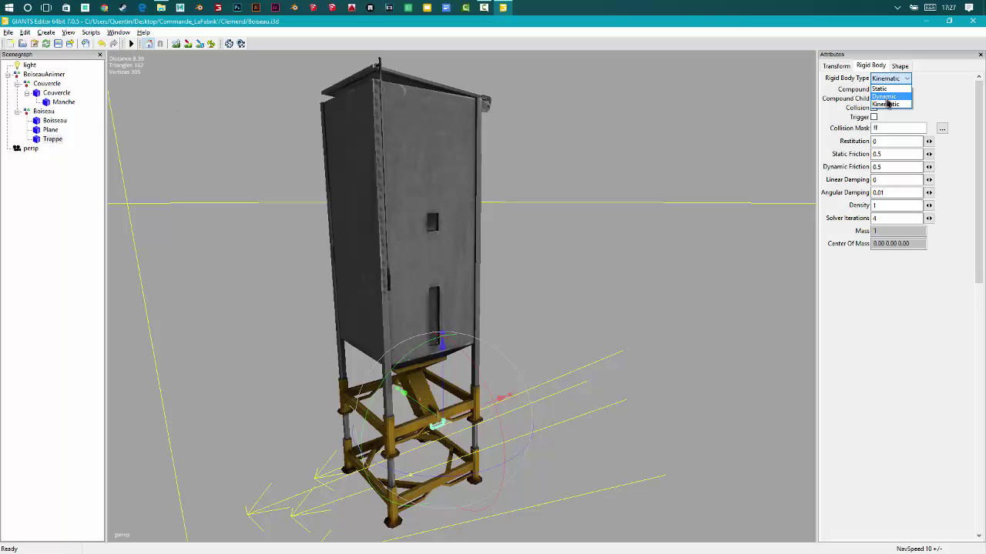
left_click(876, 97)
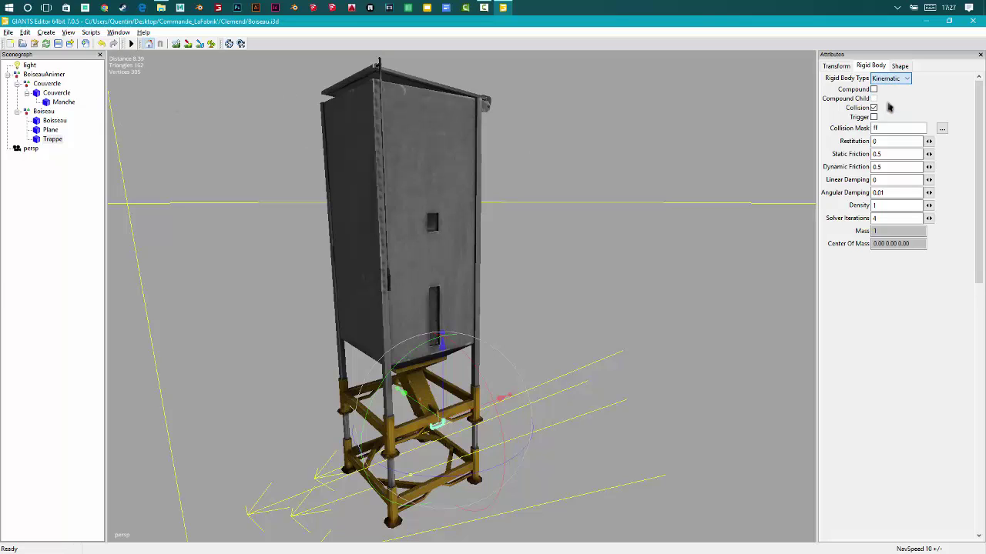
left_click(841, 68)
double_click(885, 242)
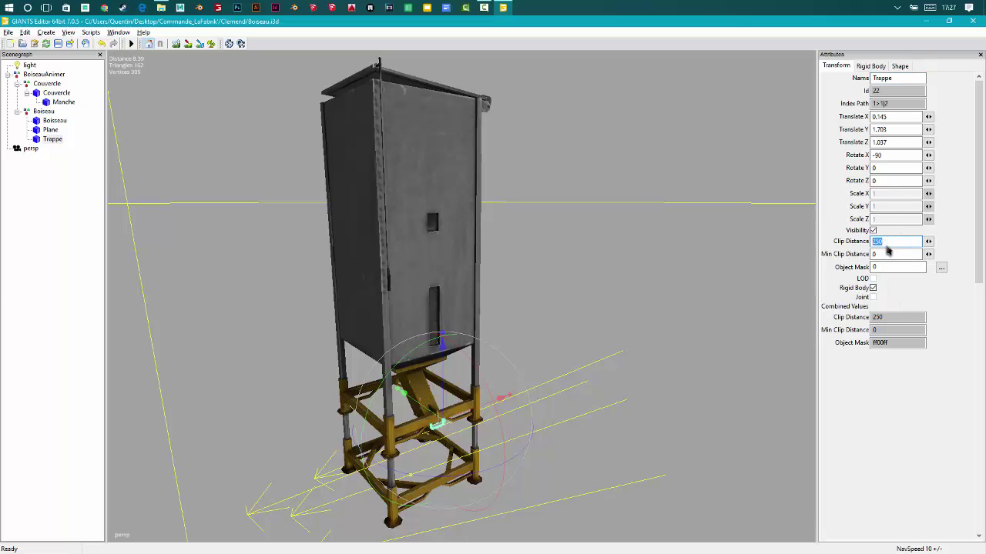
left_click(228, 165)
- Show the User Attributes window beside the silo, examine the Boiseau group's attributes and collapse that group
left_click(118, 33)
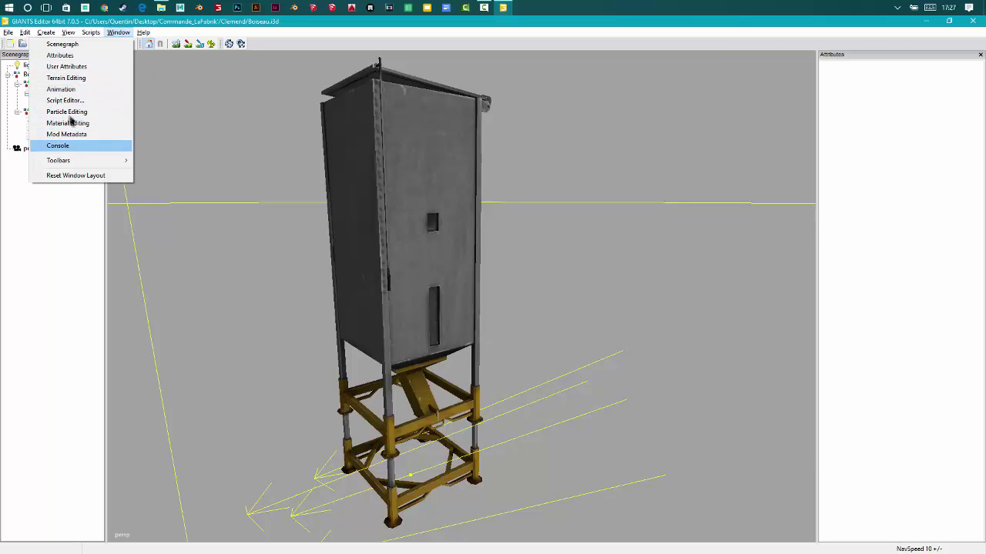
left_click(76, 68)
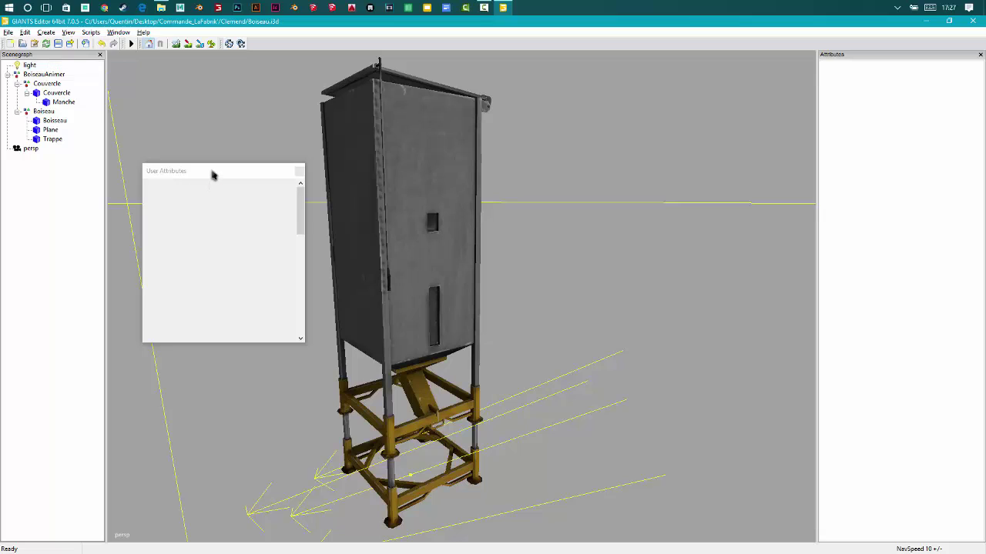
left_click_drag(213, 172, 200, 146)
mouse_move(222, 322)
left_mouse_down()
mouse_move(222, 386)
mouse_move(234, 324)
left_mouse_up()
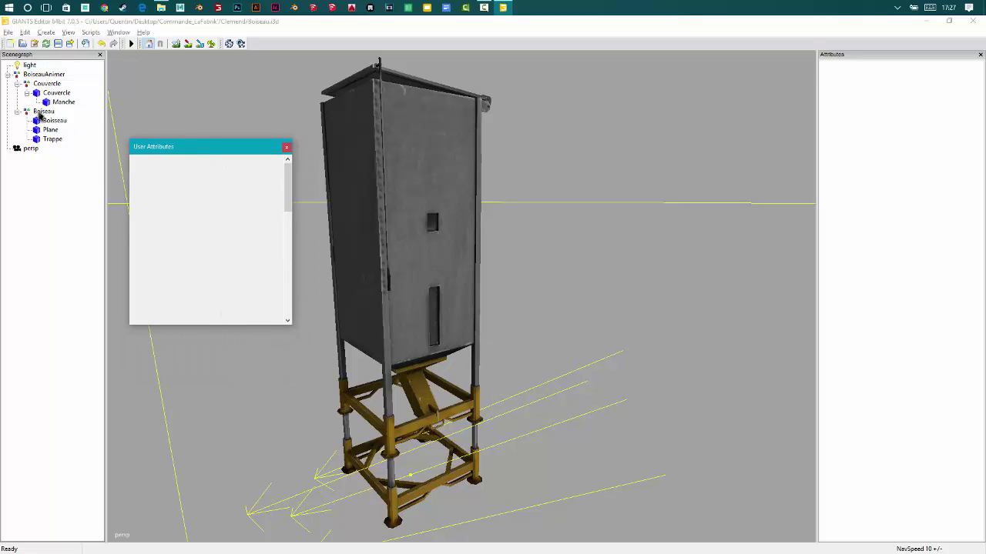
left_click(38, 112)
left_click(17, 111)
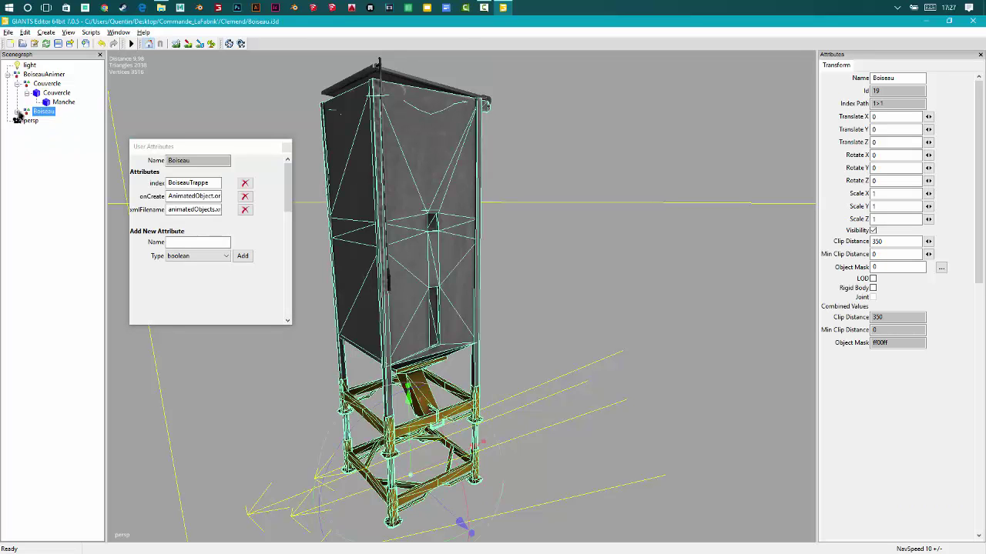
- Collapse the Couvercle group and delete its index, onCreate and xmlFilename user attributes
left_click(45, 83)
left_click(17, 83)
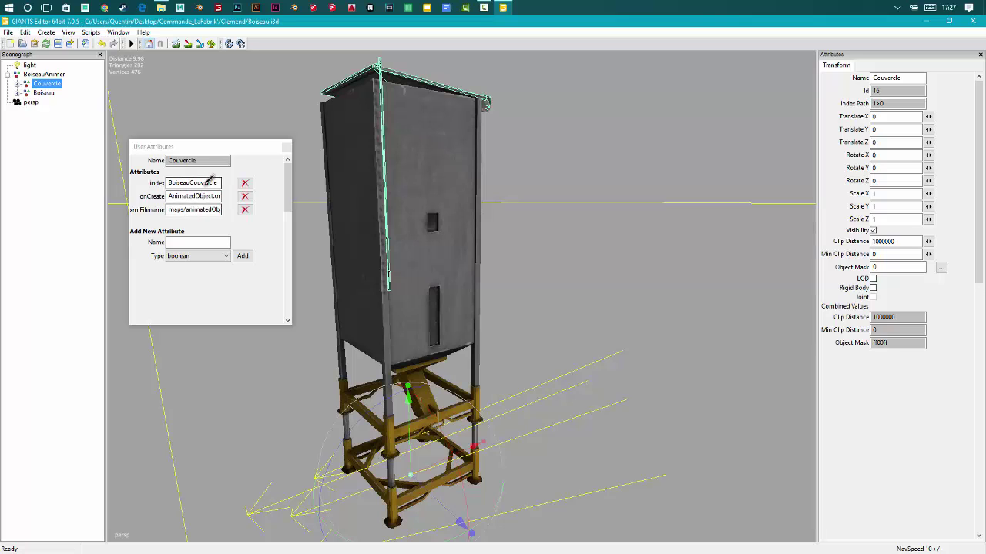
left_click(243, 185)
left_click(244, 185)
left_click(244, 184)
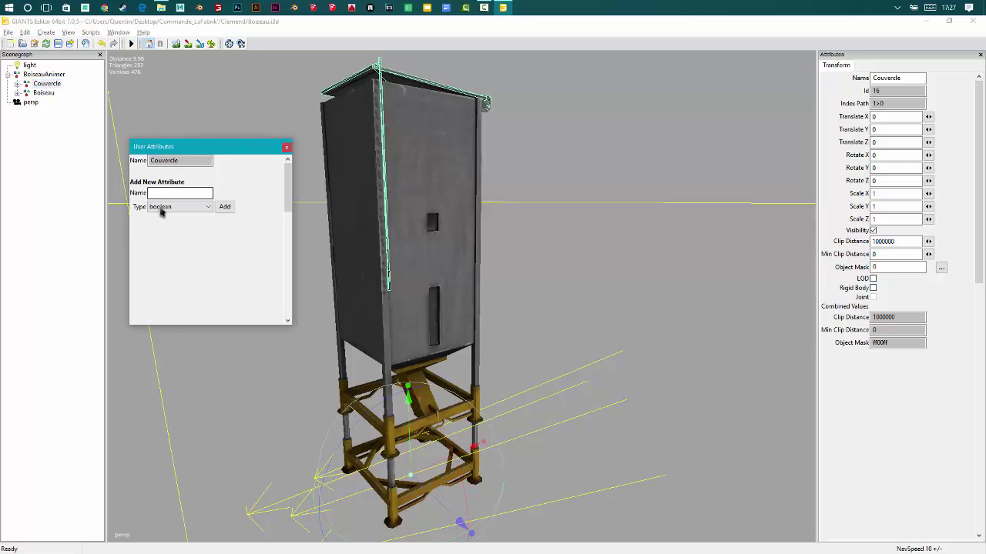
- Add a string user attribute named index to the Couvercle group
left_click(45, 93)
left_click(46, 84)
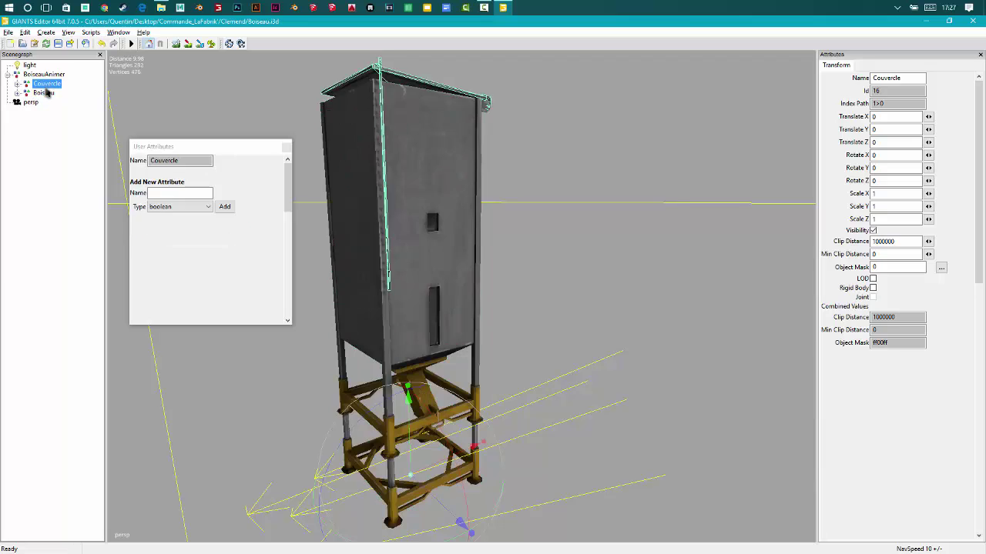
left_click(47, 93)
left_click(46, 83)
left_click(179, 193)
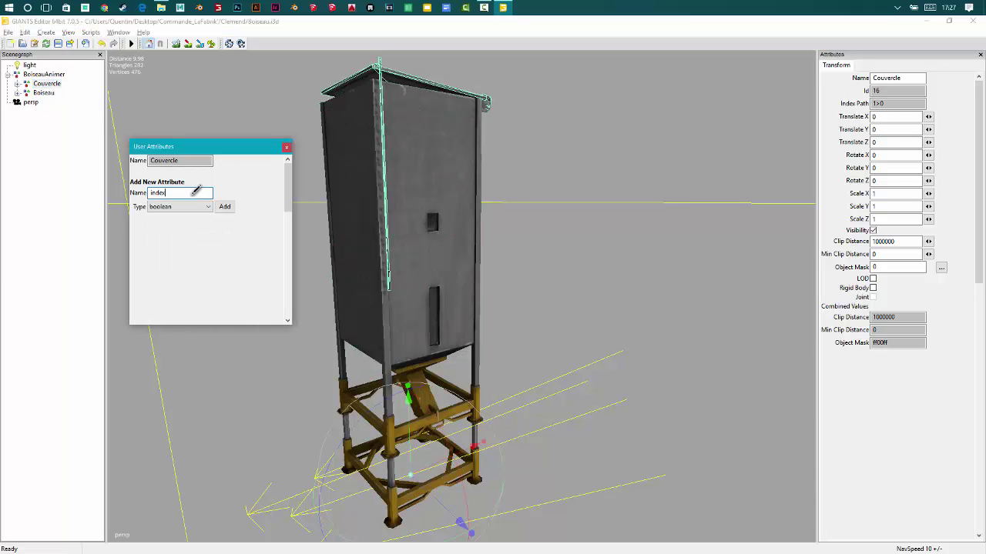
left_click(207, 206)
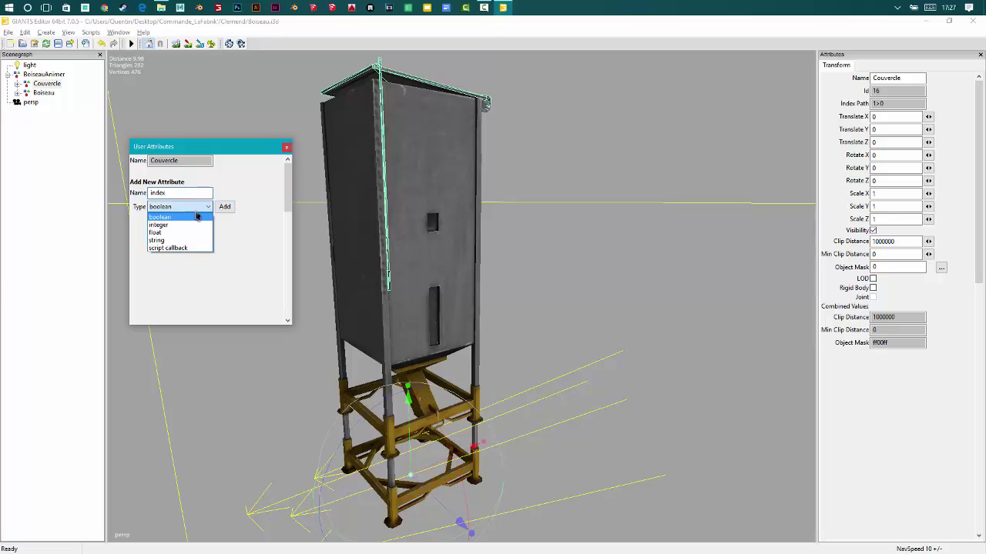
left_click(168, 241)
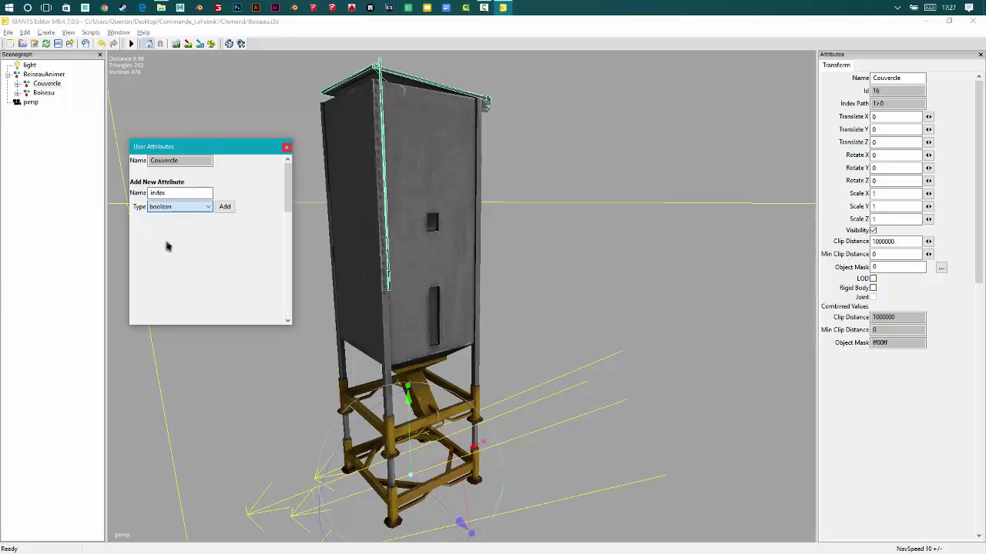
left_click(223, 206)
- Add a script callback user attribute named onCreate to the Couvercle group
left_click(174, 216)
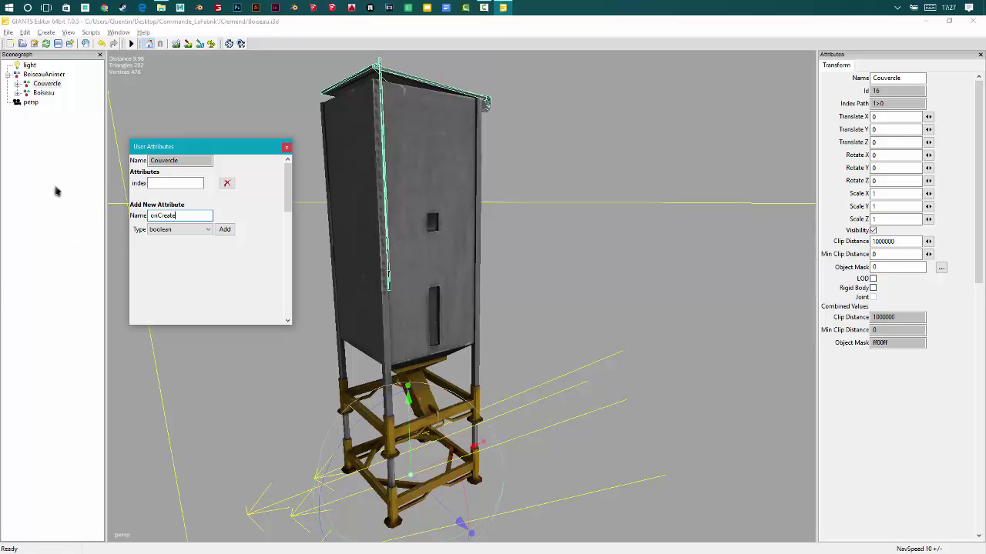
left_click(181, 230)
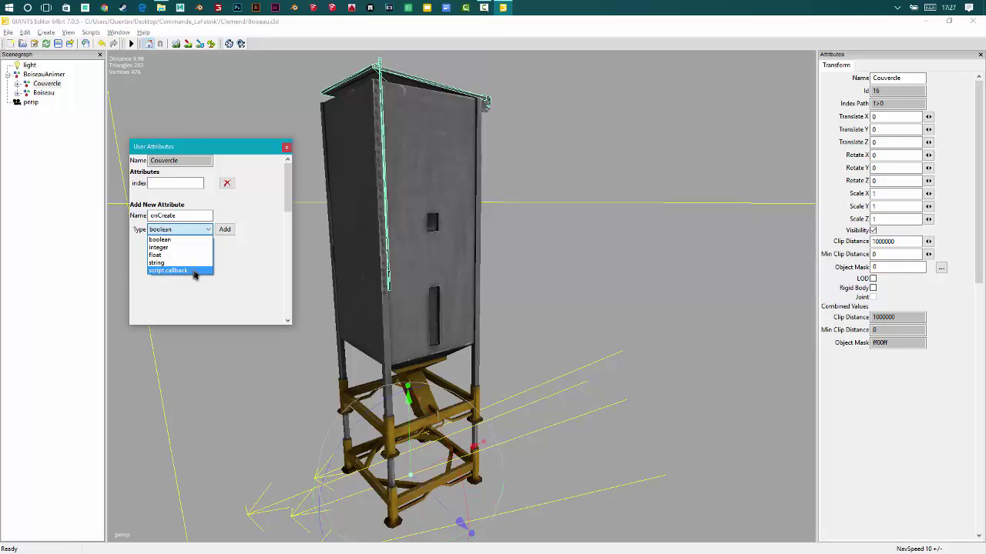
left_click(193, 271)
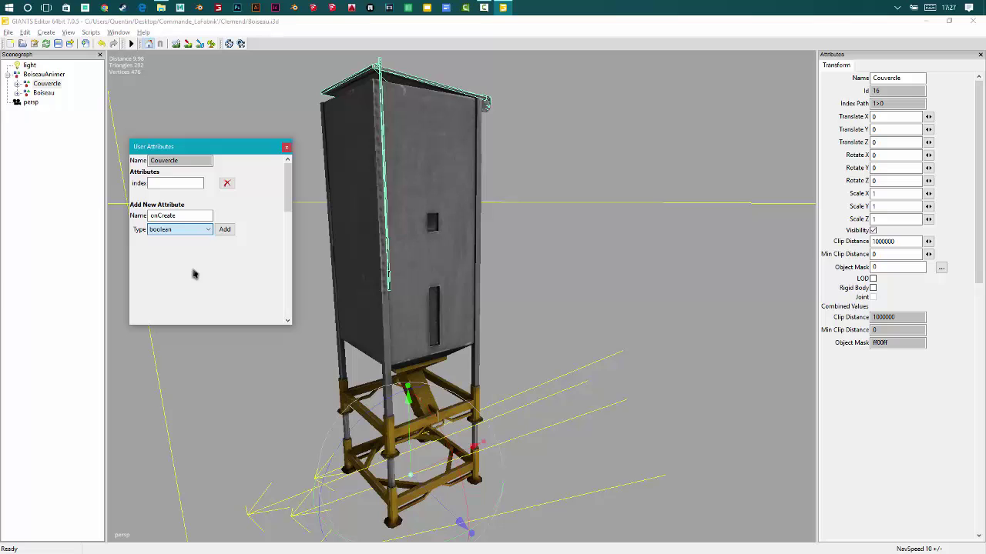
left_click(225, 230)
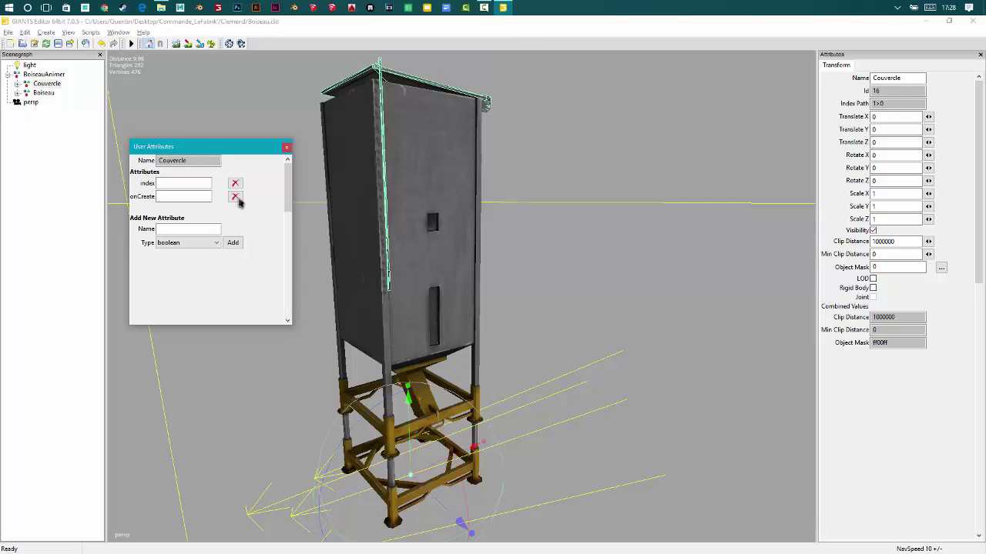
- Check the animatedObjects file in the Clemend folder, and add a string user attribute named xmlFilename to the Couvercle group
left_click(508, 6)
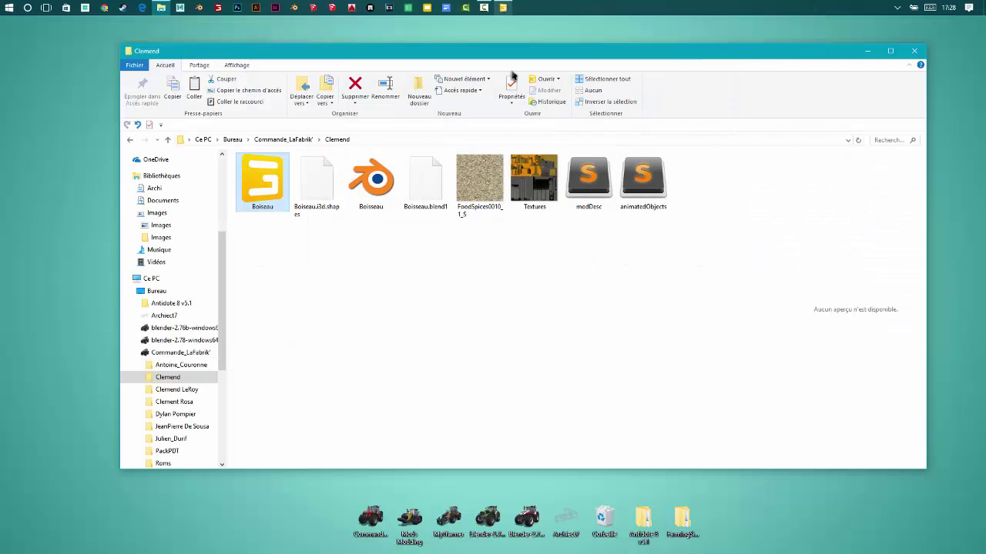
left_click(650, 179)
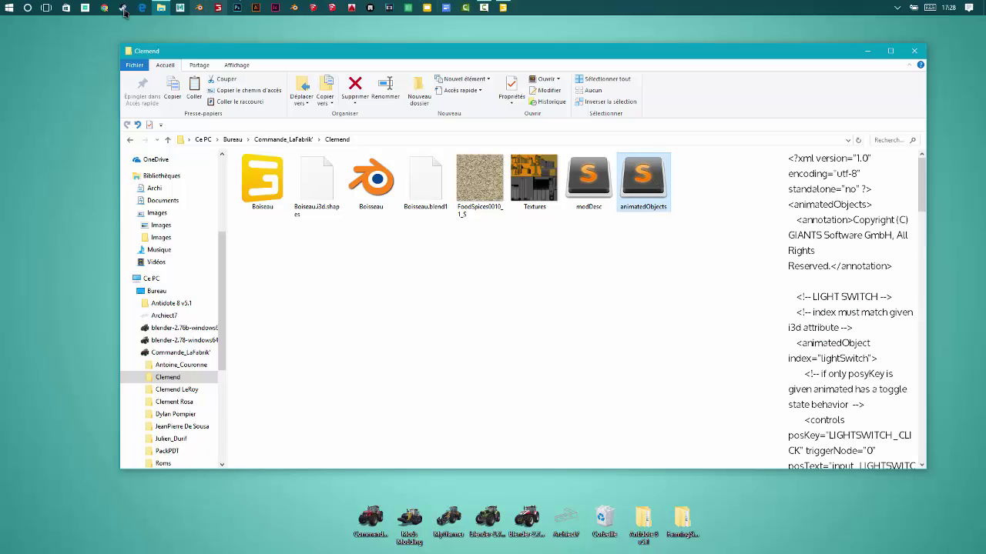
left_click(503, 8)
left_click(183, 228)
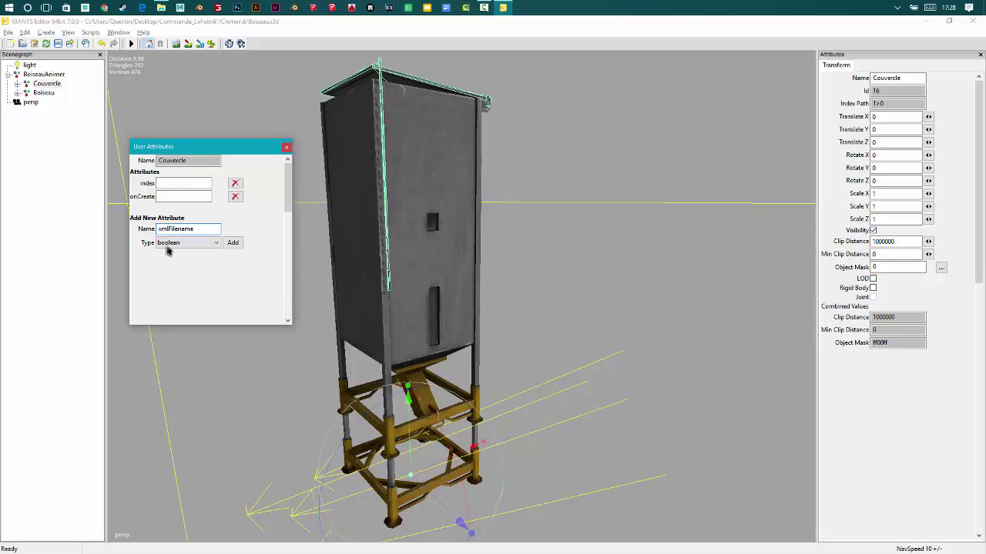
left_click(185, 242)
left_click(174, 279)
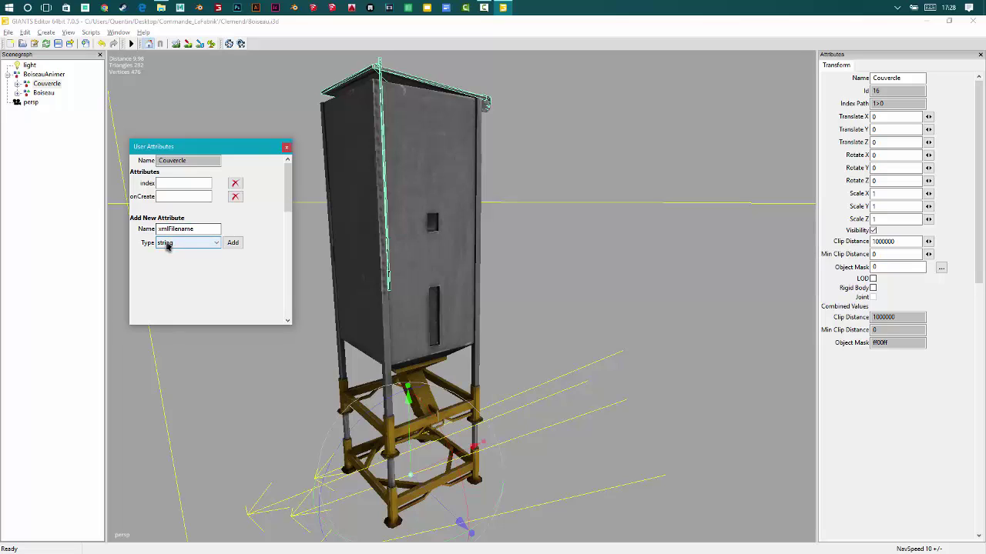
left_click(233, 243)
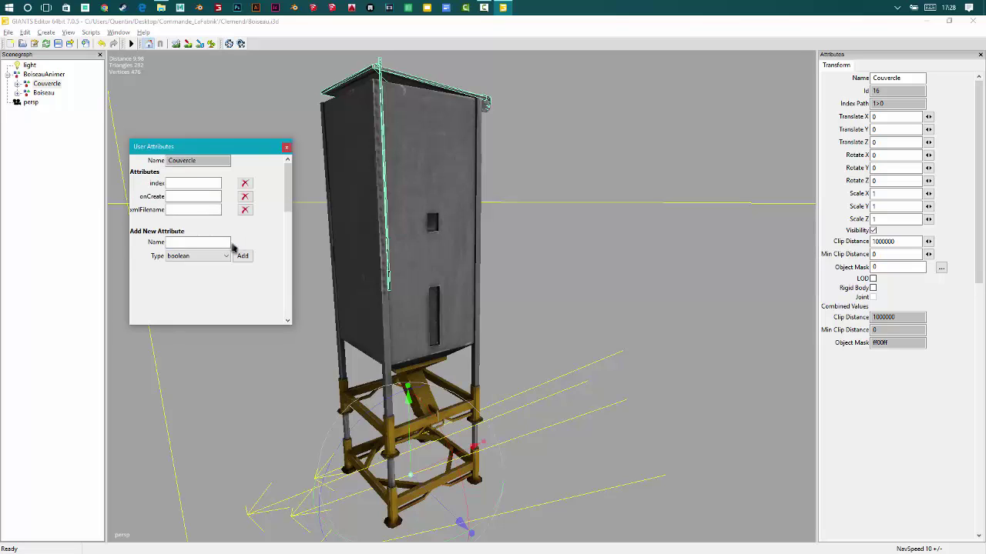
- Review the Couvercle group's empty attribute fields and the animatedObjects file in the Clemend folder, then return to GIANTS Editor
left_click(183, 182)
left_click(194, 197)
left_click(197, 209)
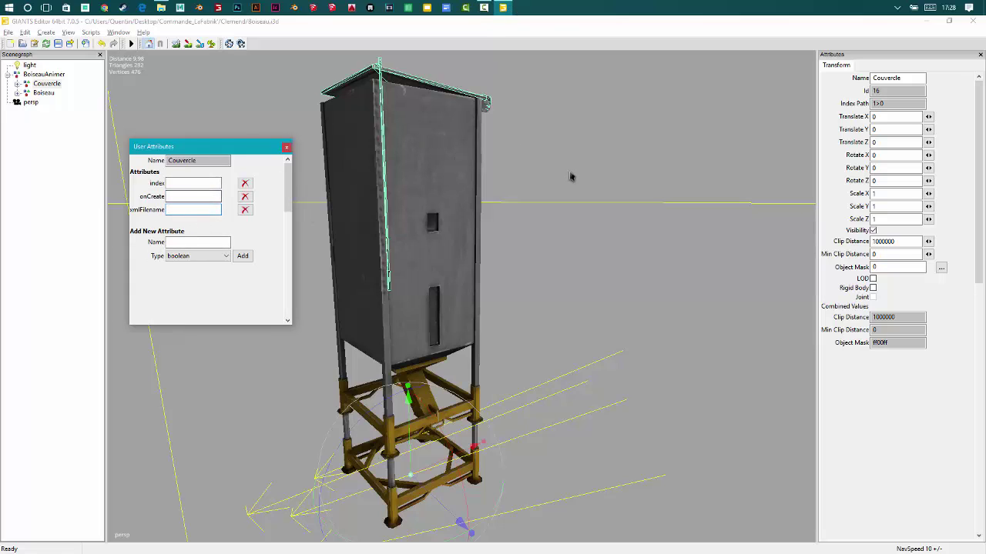
left_click(503, 9)
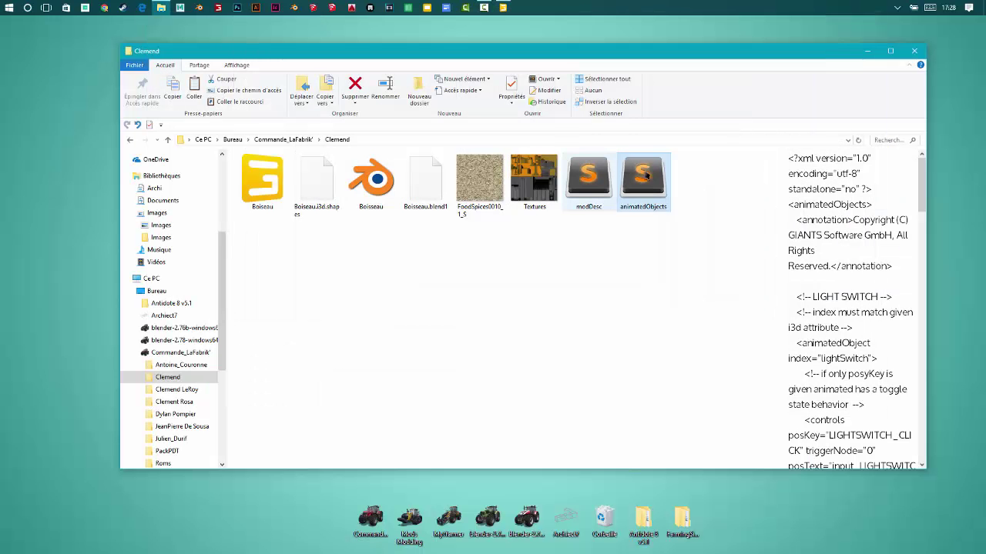
left_click(898, 9)
left_click(379, 264)
left_click(645, 175)
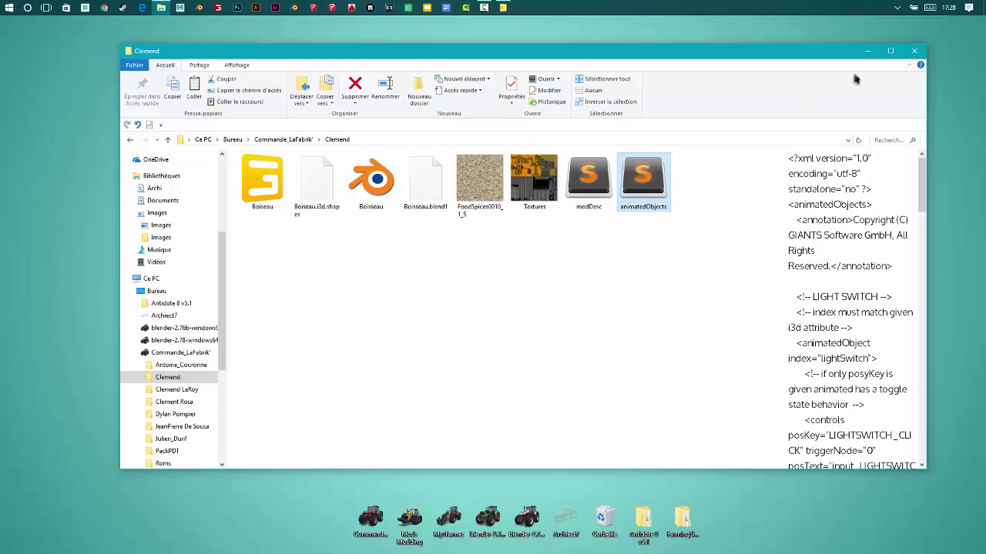
left_click(868, 51)
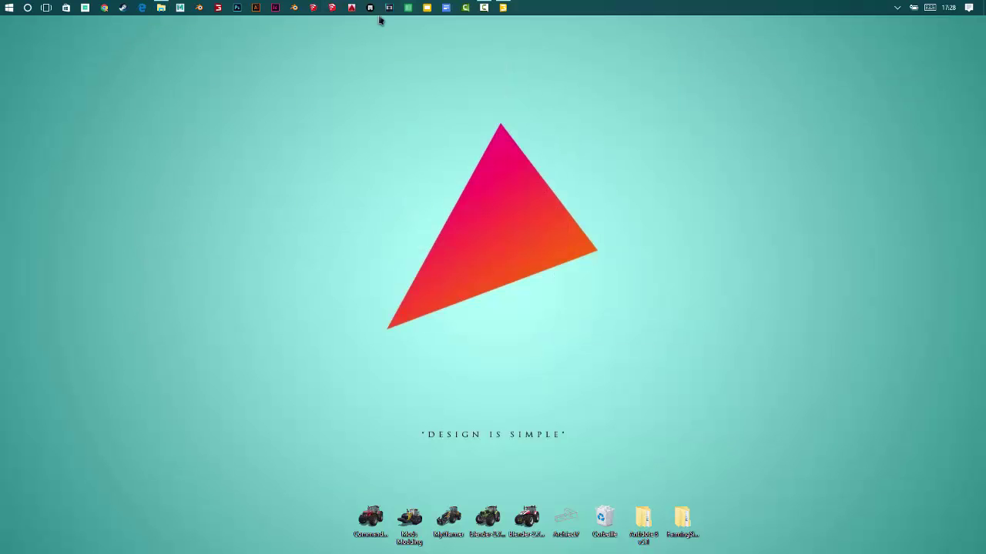
left_click(162, 7)
left_click(503, 8)
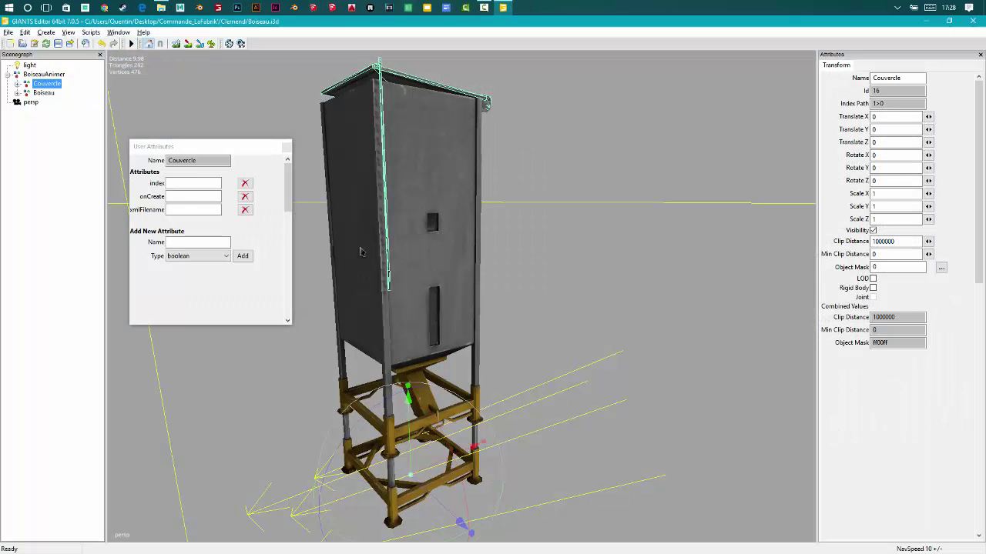
- Set the Couvercle group's index to BoisseauCouvercle and its onCreate to AnimatedObject.onCreate, using the Boiseau group's attributes as reference
left_click(188, 181)
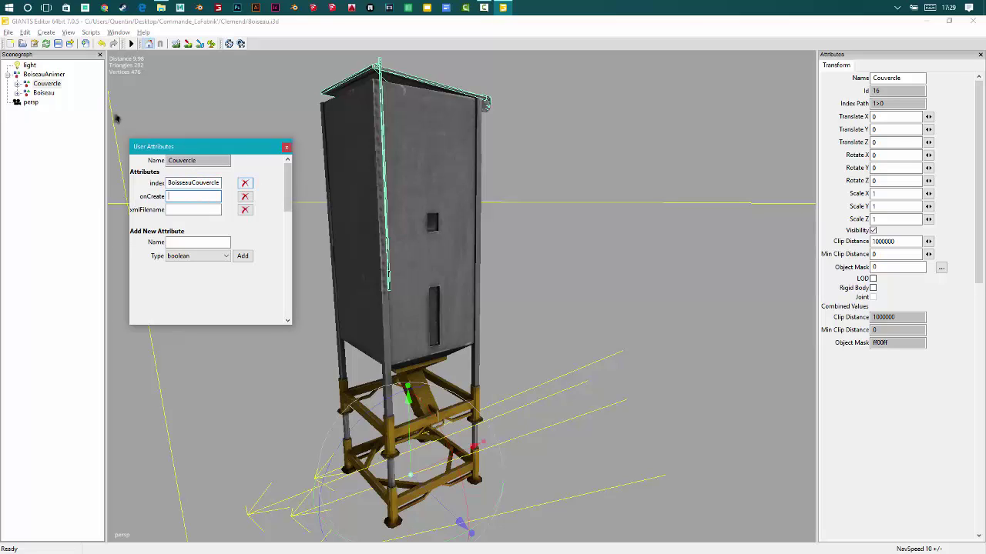
left_click(43, 93)
double_click(201, 183)
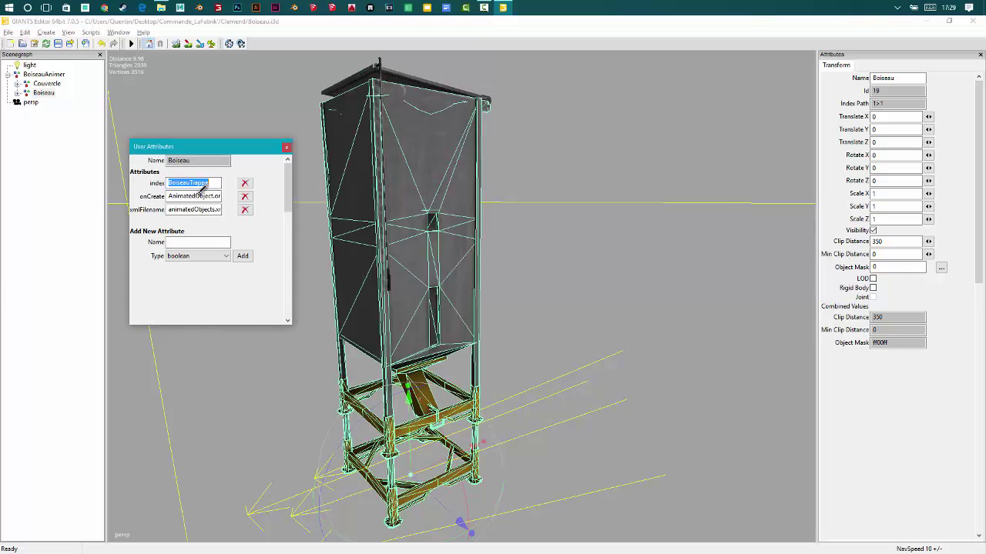
left_click(52, 87)
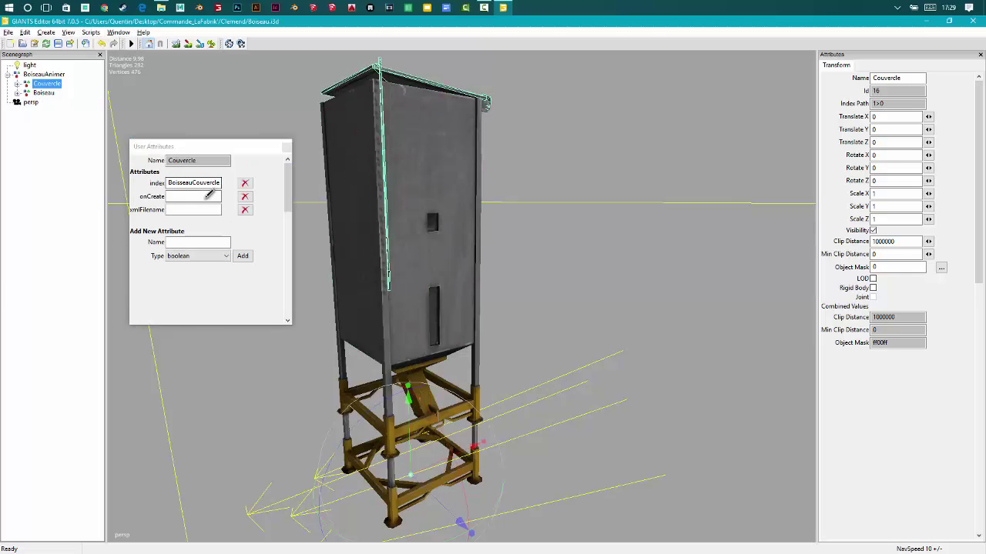
left_click(209, 196)
left_click_drag(186, 195, 229, 204)
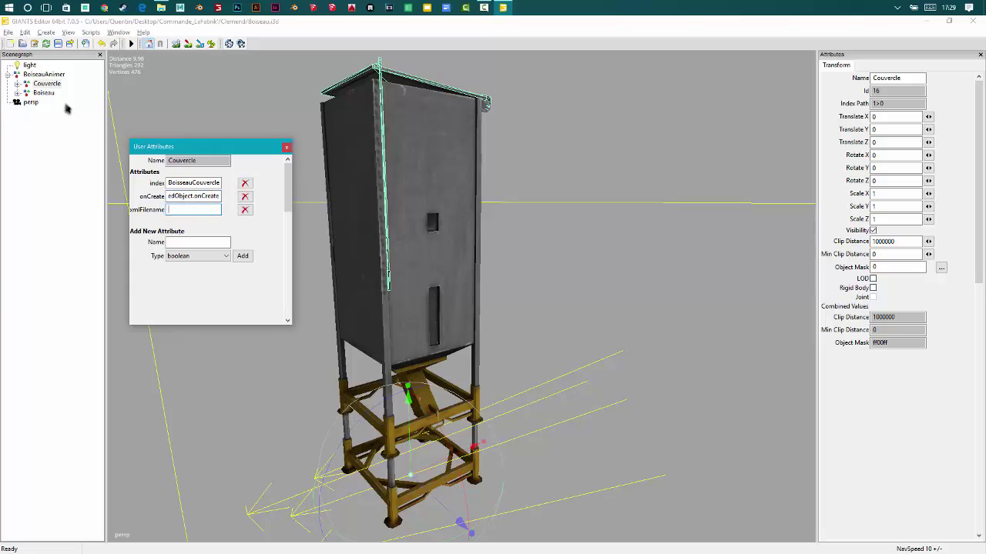
- Set the Couvercle group's xmlFilename attribute to animatedObjects.xml, matching the Boiseau group's value
left_click(44, 92)
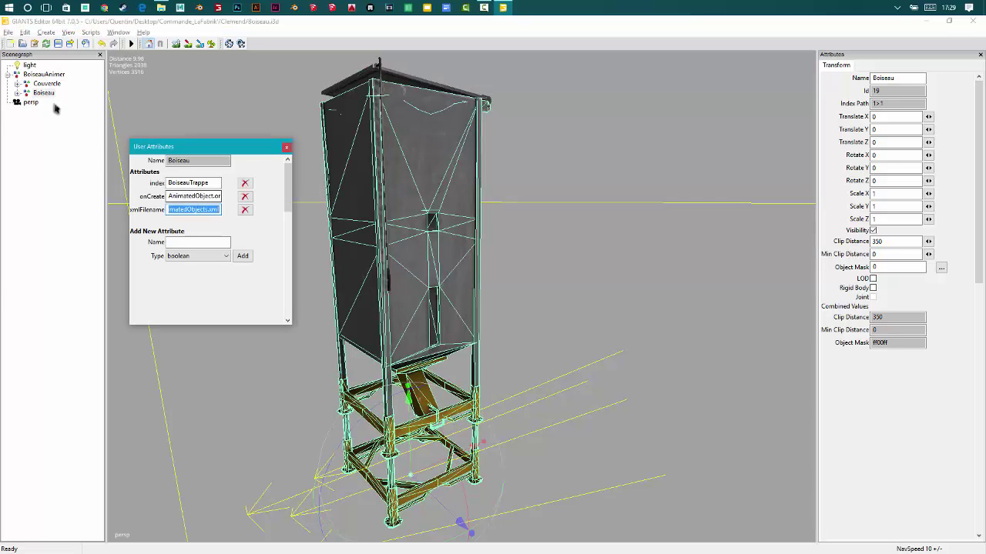
left_click(46, 83)
left_click(199, 209)
type("animatedObjects.xml")
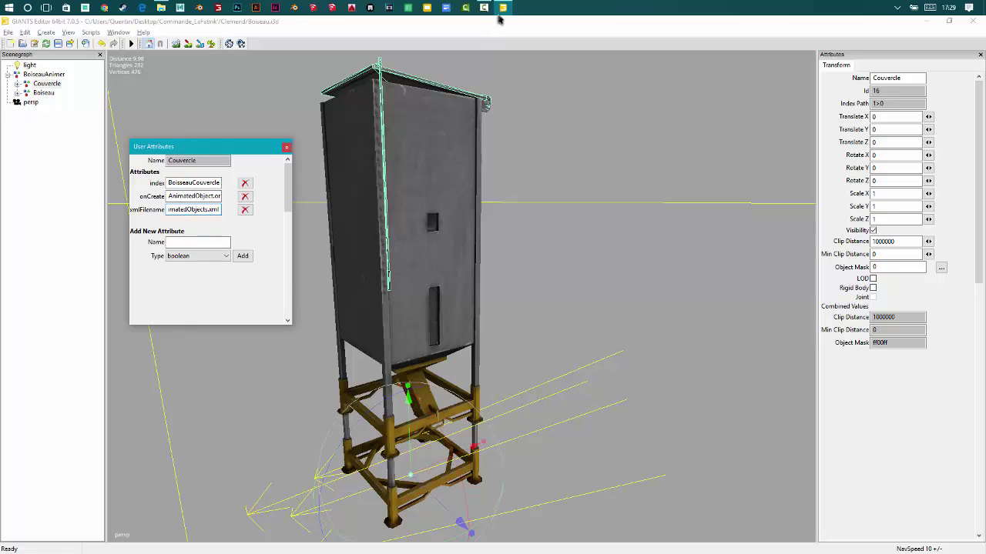
- Check where animatedObjects is stored in the Clemend folder, moving the folder window aside, and return to GIANTS Editor
left_click(161, 8)
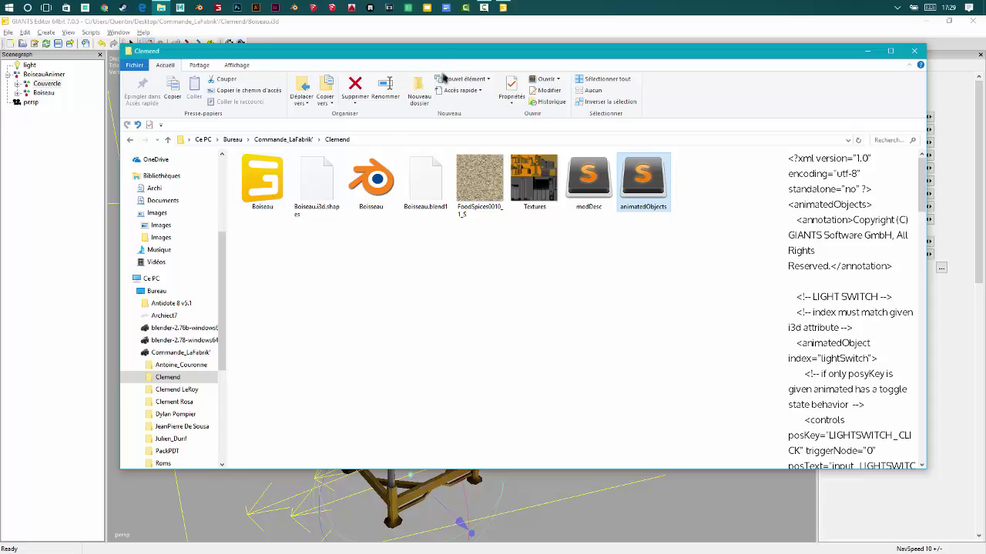
left_click_drag(443, 53, 607, 203)
left_click(208, 224)
left_click(194, 209)
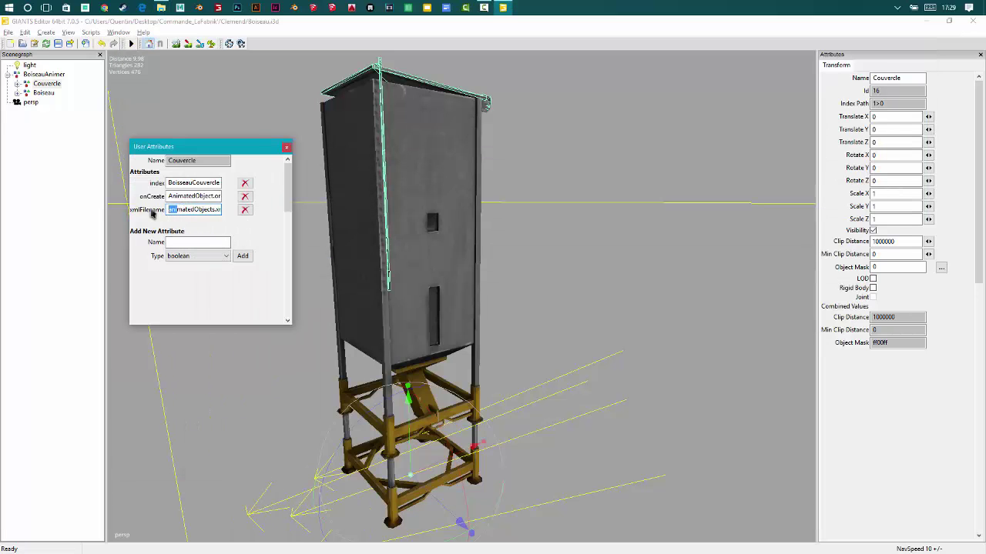
type("maps/")
type("mo")
key("BackSpace")
key("BackSpace")
key("BackSpace")
key("BackSpace")
key("BackSpace")
key("BackSpace")
key("BackSpace")
type("s")
- Review the Couvercle group's onCreate and index values and compare them with the Boiseau group's index
left_click_drag(170, 196, 220, 194)
left_click(176, 182)
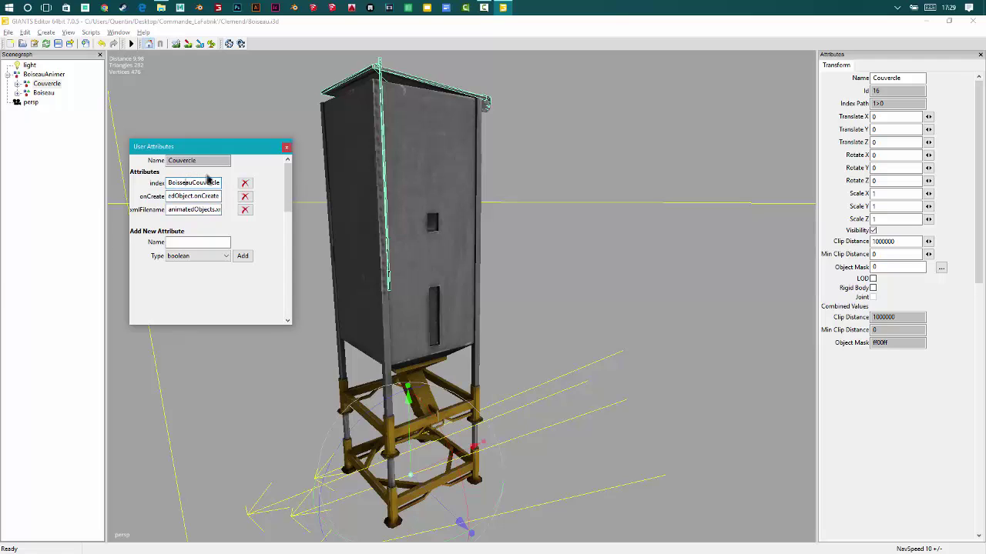
left_click(208, 183)
left_click(44, 92)
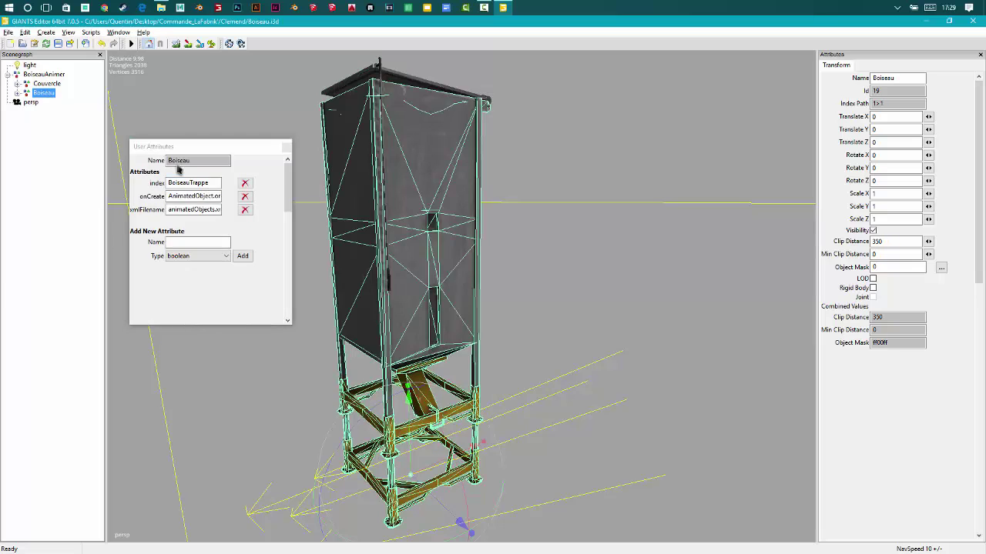
left_click(208, 182)
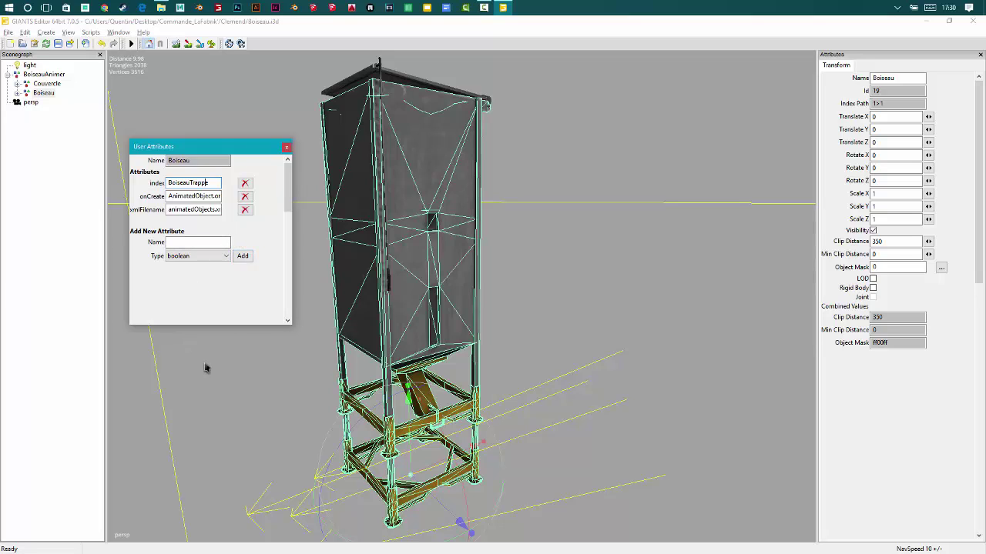
- Deselect the Boiseau group and save the scene
left_click(195, 394)
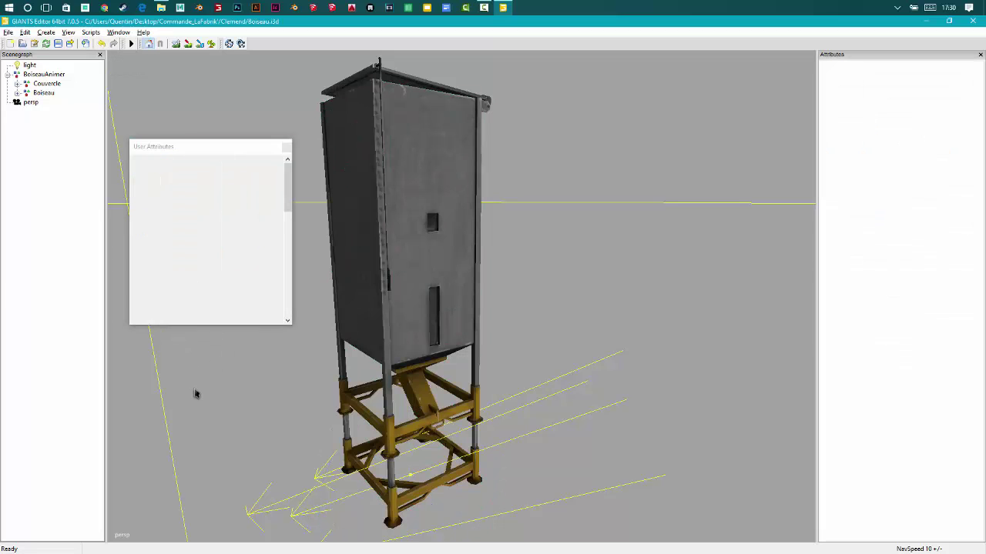
left_click(9, 32)
left_click(45, 80)
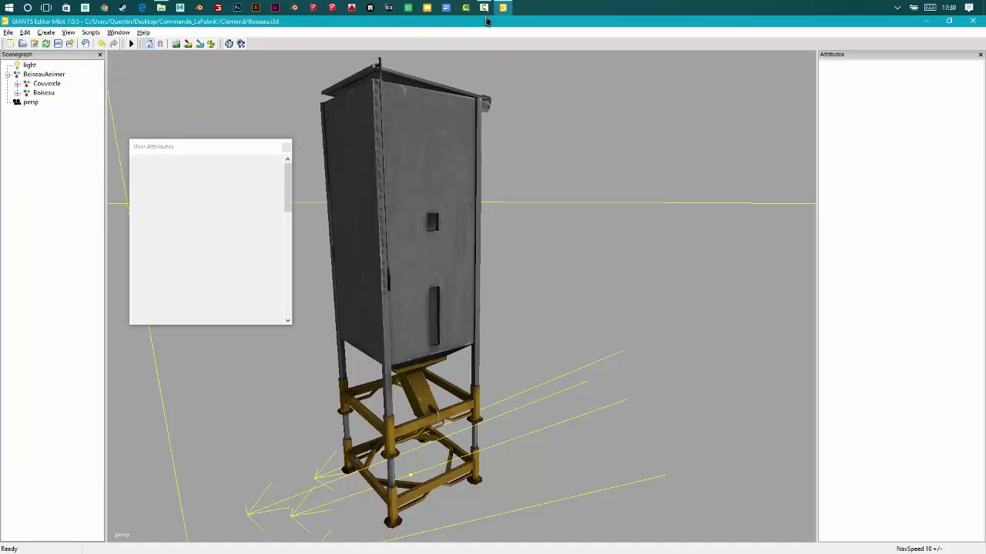
- Select the Couvercle group, bring the Clemend folder window into full view and open its animatedObjects file in Sublime Text
left_click(58, 84)
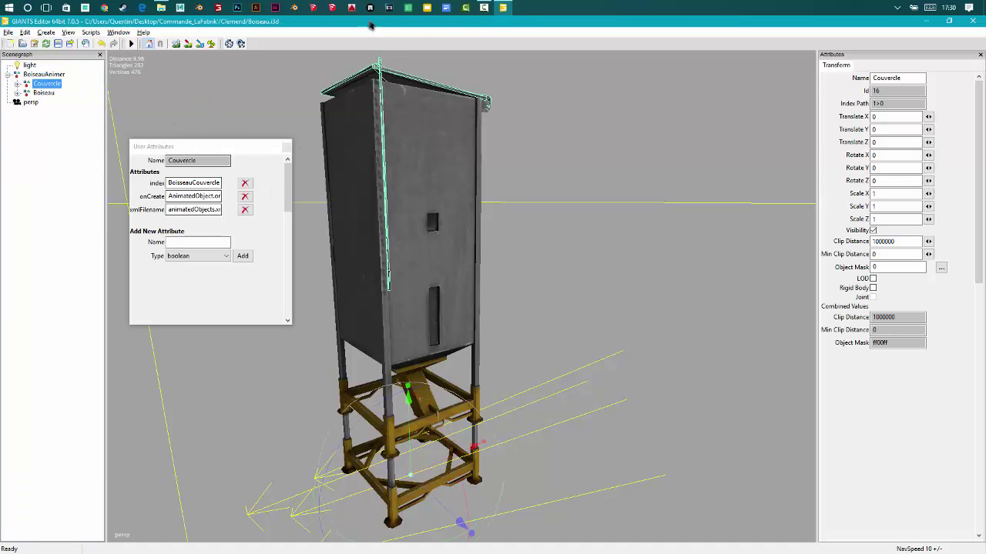
left_click(161, 7)
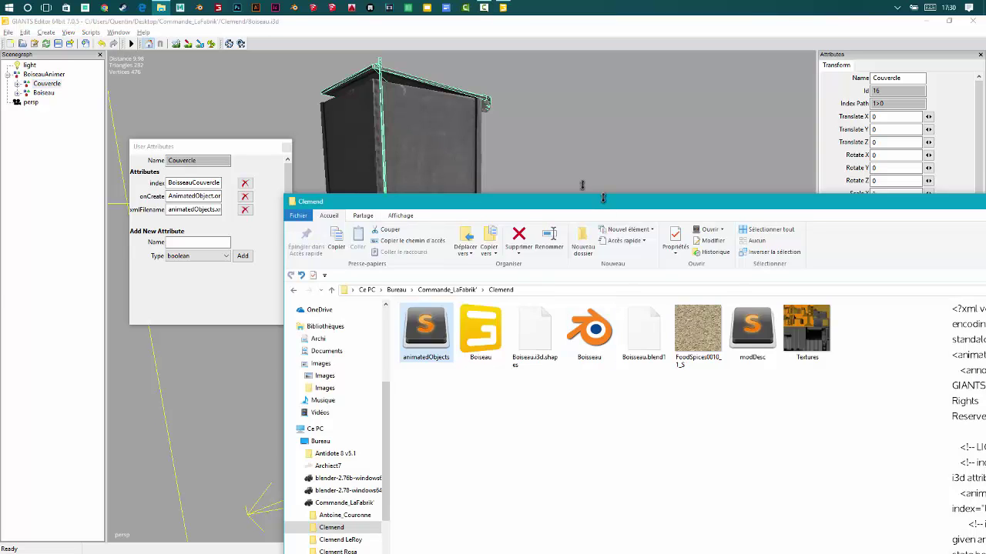
left_click_drag(482, 202, 265, 60)
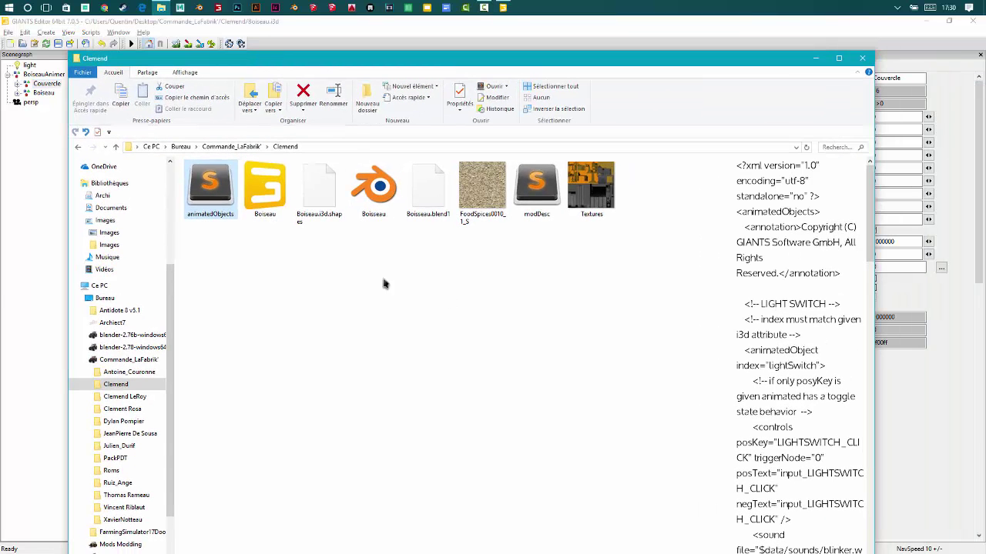
left_click(391, 280)
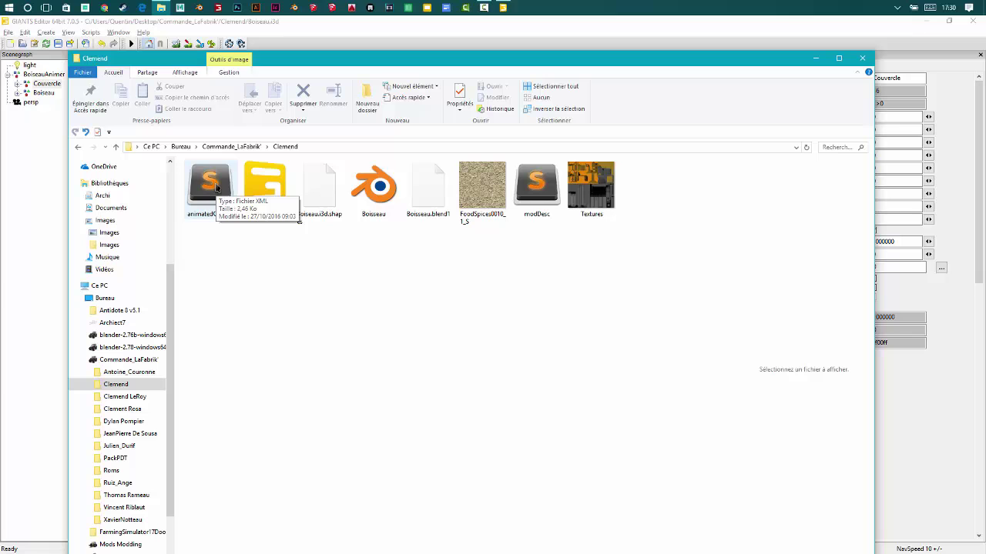
left_click(217, 187)
double_click(212, 193)
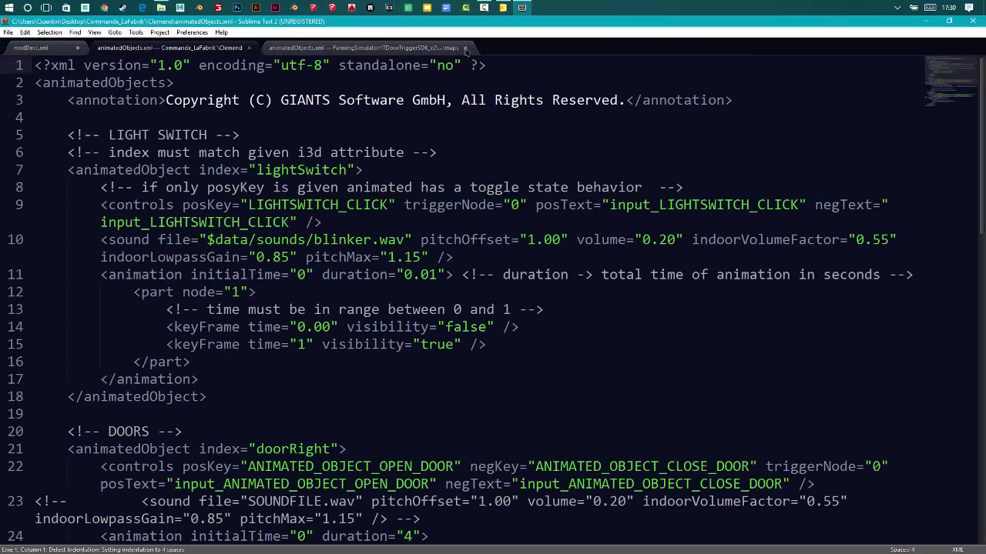
- Close the Door Trigger SDK's animatedObjects.xml and modDesc.xml, discarding the modDesc changes, and skim the Clemend animatedObjects.xml
left_click(461, 48)
left_click(76, 49)
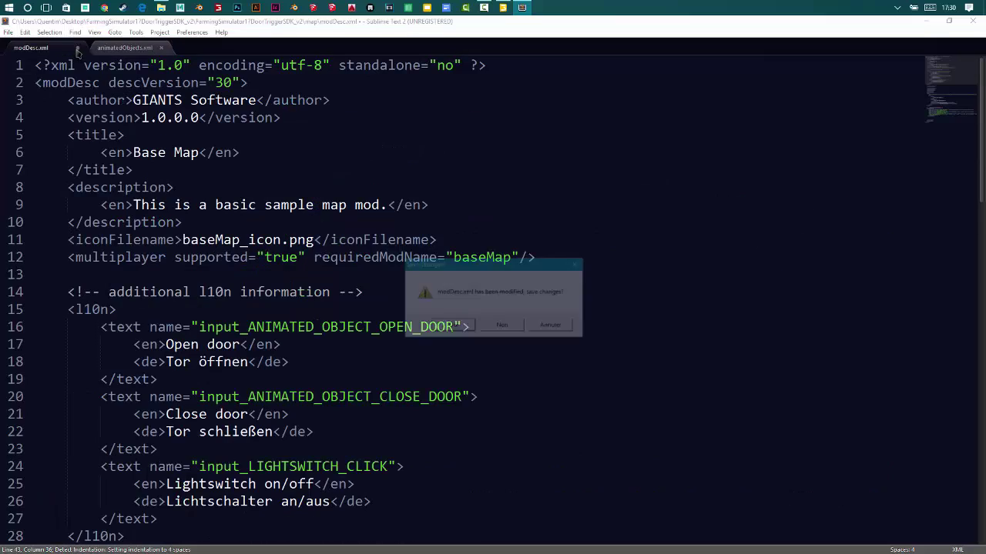
left_click(506, 325)
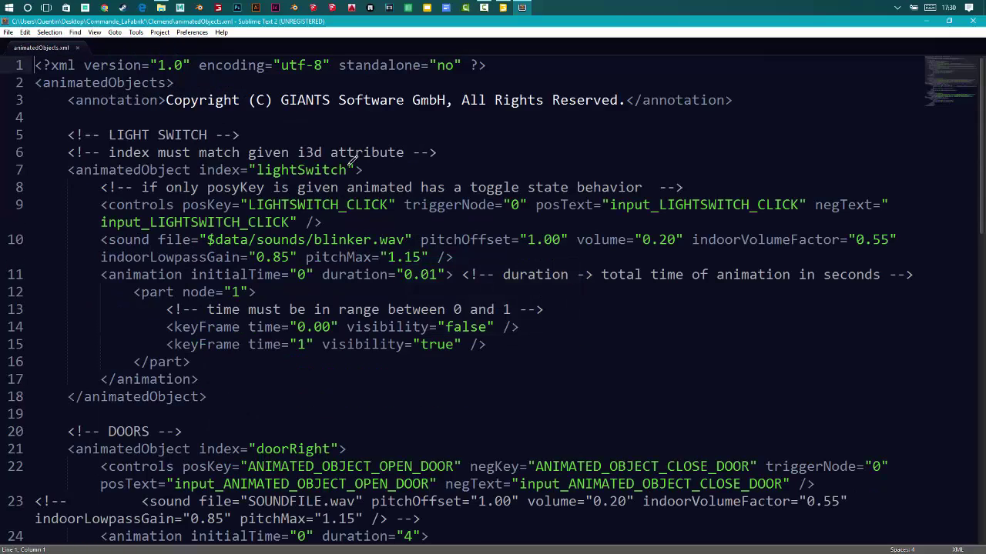
scroll(355, 173, "down", 10)
scroll(373, 185, "up", 9)
scroll(373, 185, "up", 1)
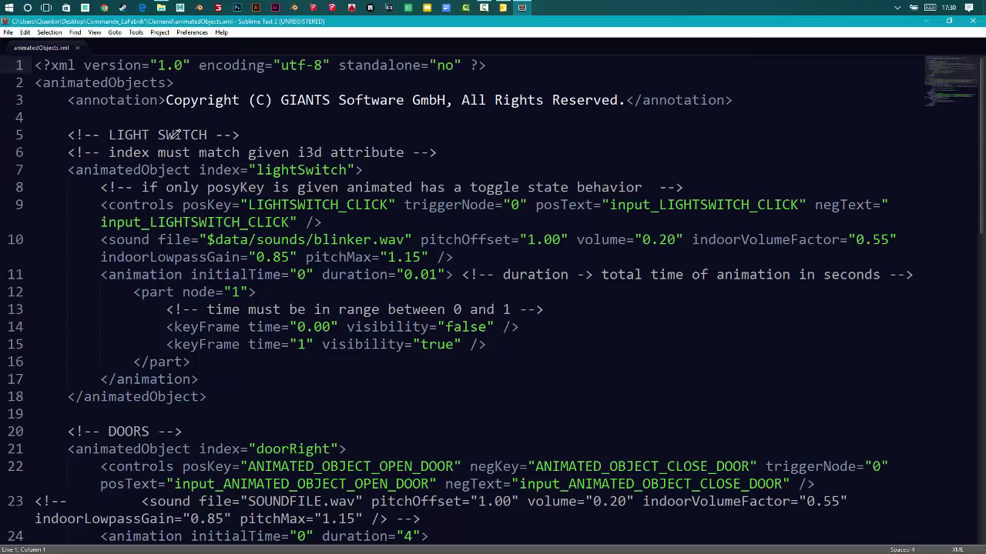
- Delete the LIGHT SWITCH comment and the "index must match given i3d attribute" comment above the lightSwitch object
left_click_drag(70, 133, 240, 134)
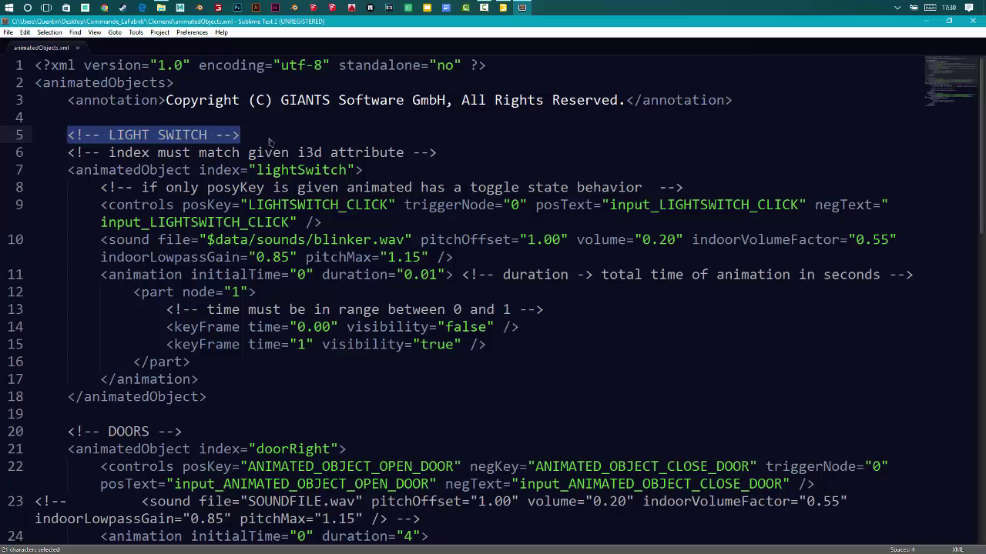
key("BackSpace")
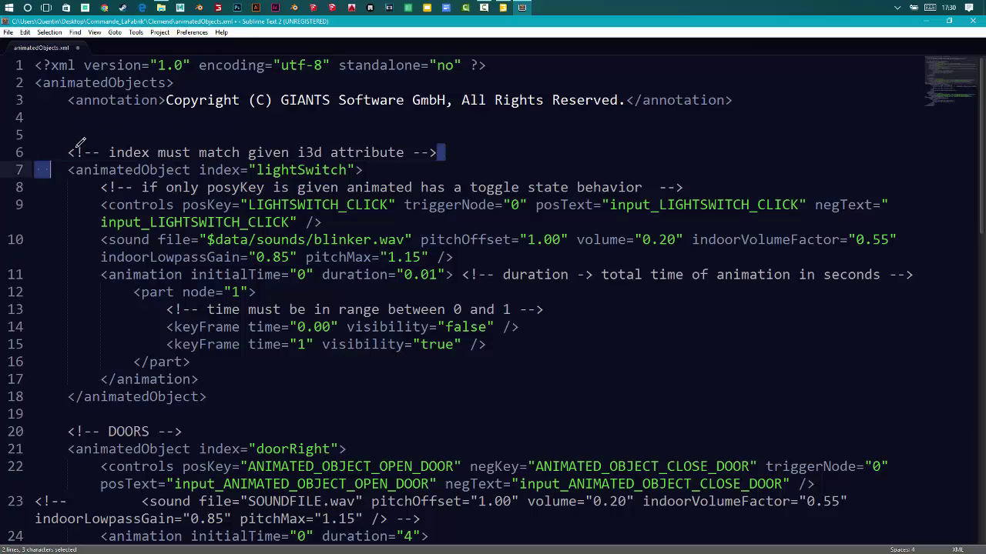
left_click_drag(439, 148, 69, 146)
key("BackSpace")
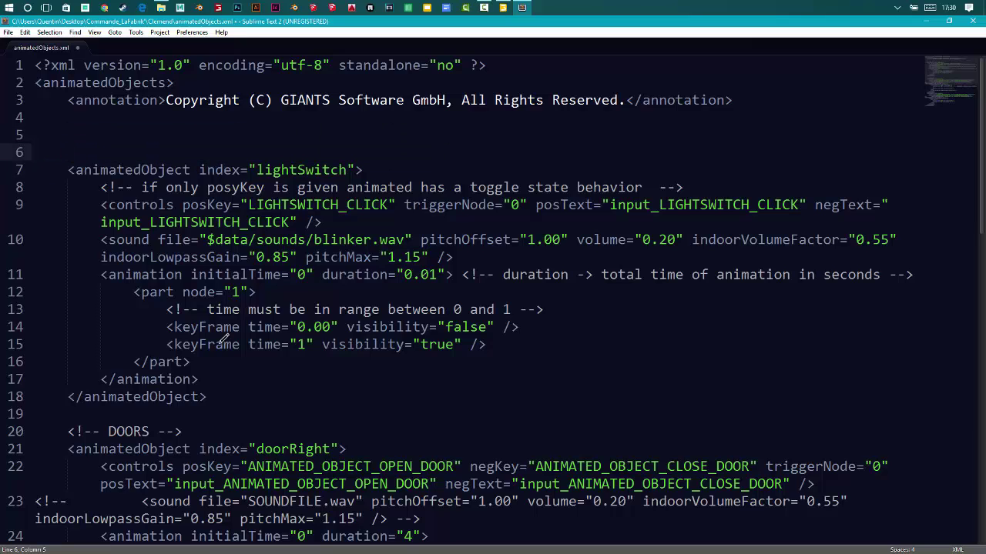
- Examine where the lightSwitch and doorRight animatedObject blocks open and close
left_click(228, 394)
left_click_drag(162, 355, 56, 170, "shift")
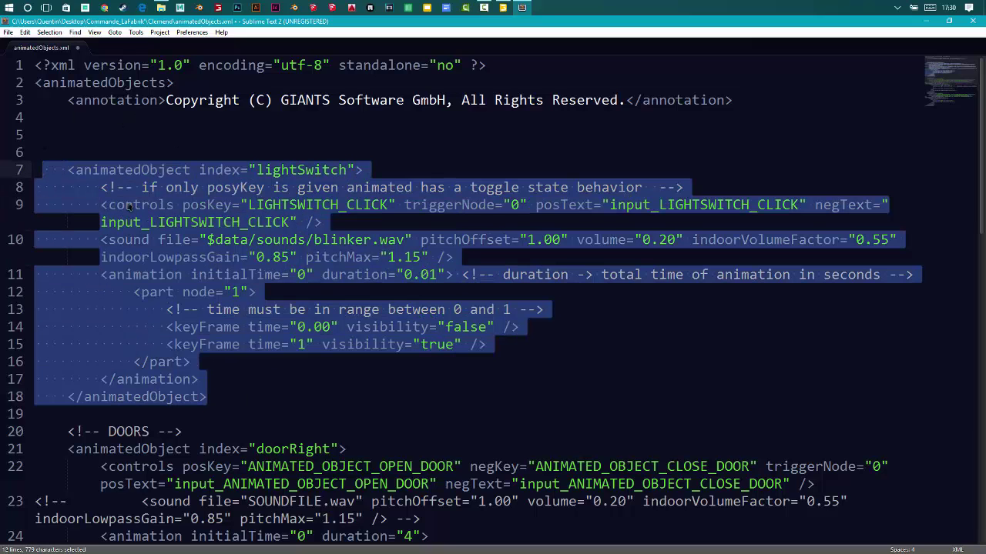
left_click(66, 170)
left_click_drag(70, 165, 249, 165)
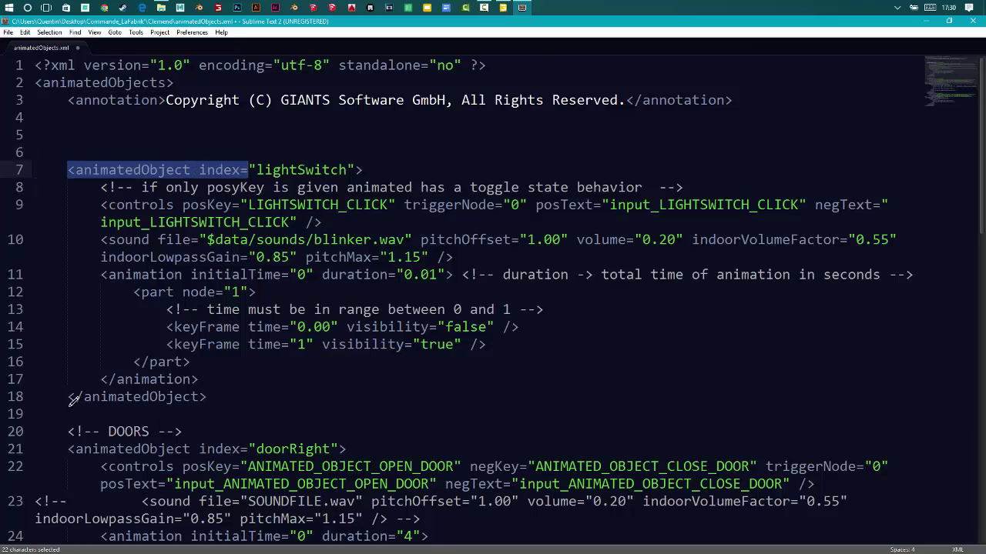
left_click_drag(83, 397, 70, 167)
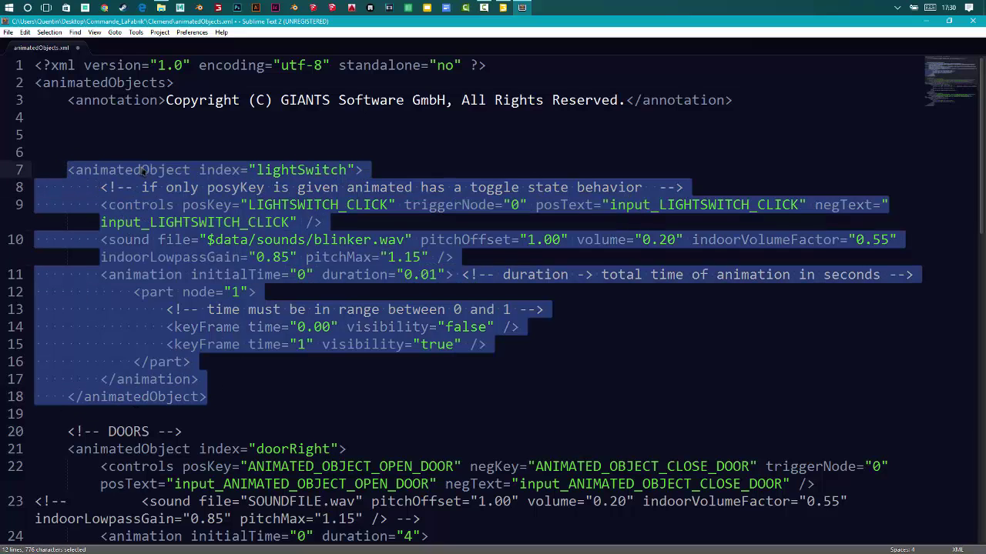
scroll(130, 183, "down", 4)
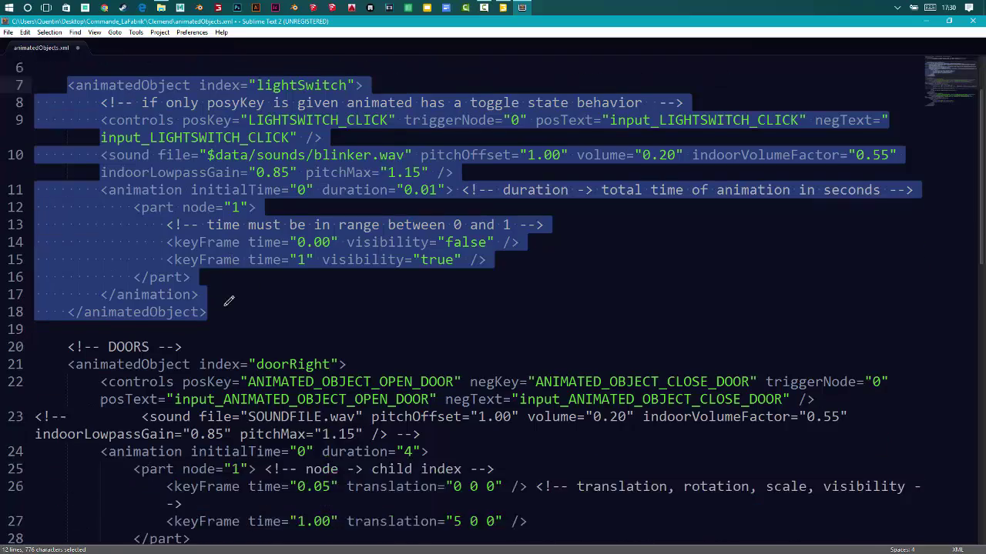
scroll(93, 164, "up", 1)
scroll(93, 163, "down", 3)
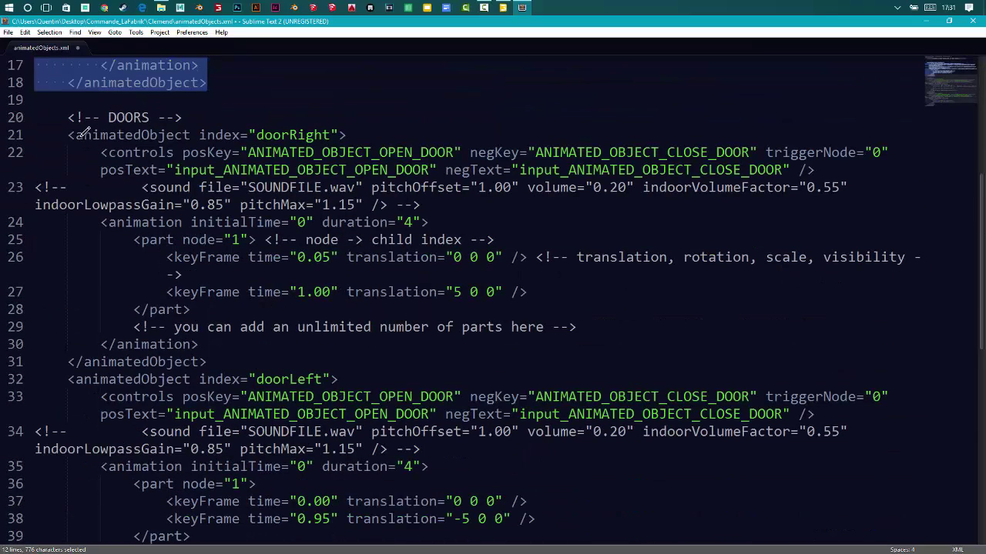
left_click_drag(76, 134, 224, 134)
left_click_drag(84, 362, 168, 362)
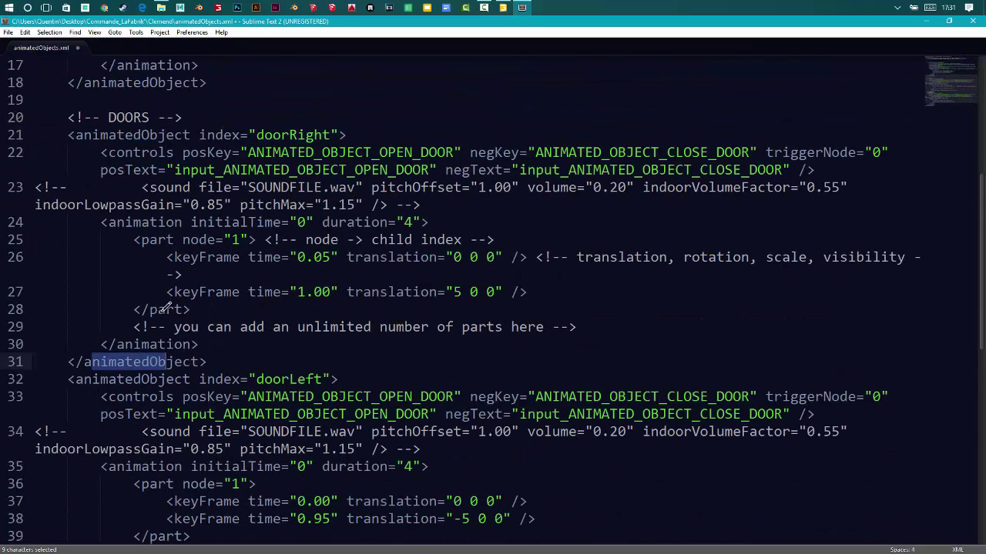
scroll(165, 308, "down", 2)
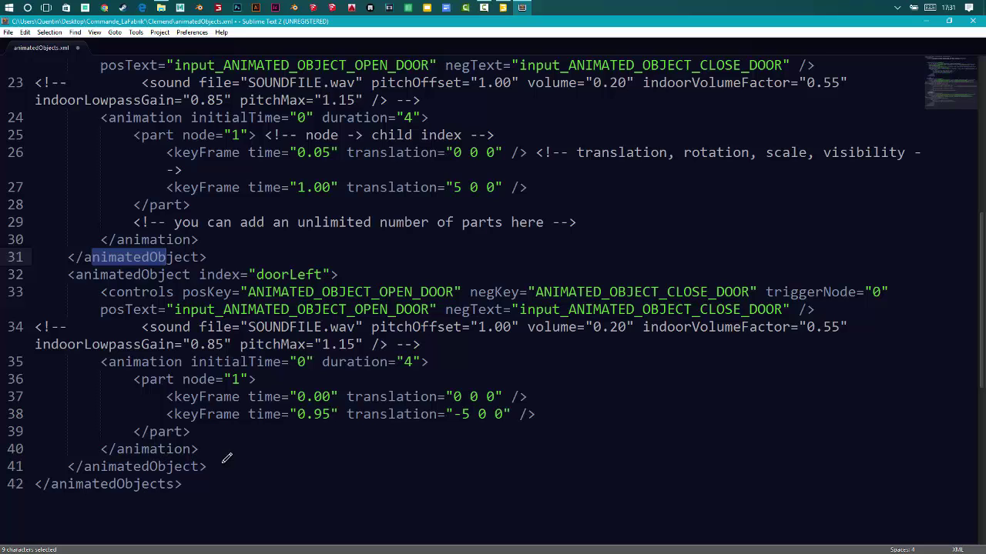
- Examine the doorLeft block's extent and the closing animatedObject and animatedObjects tags at the end of the file
left_click_drag(185, 483, 73, 460)
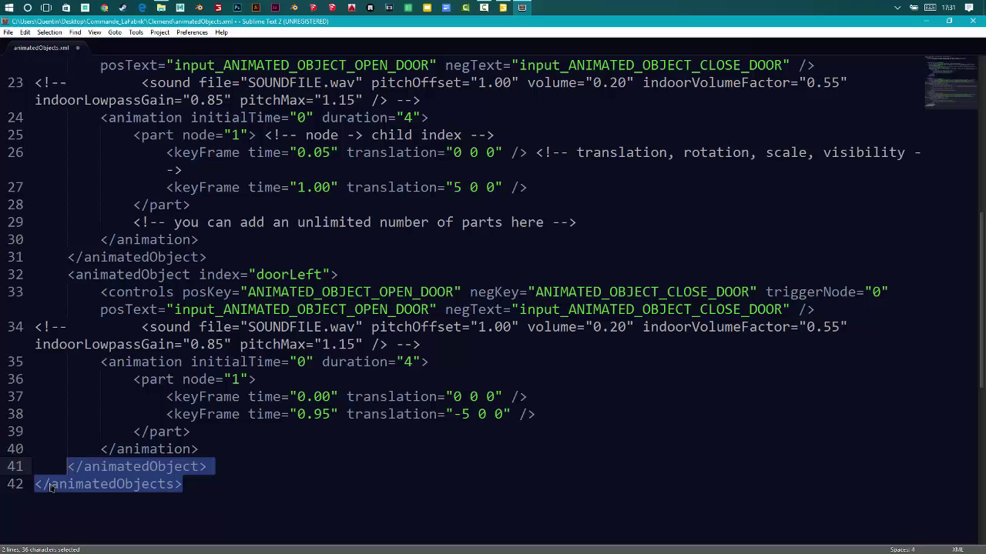
left_click(195, 479)
left_click_drag(208, 467, 68, 258)
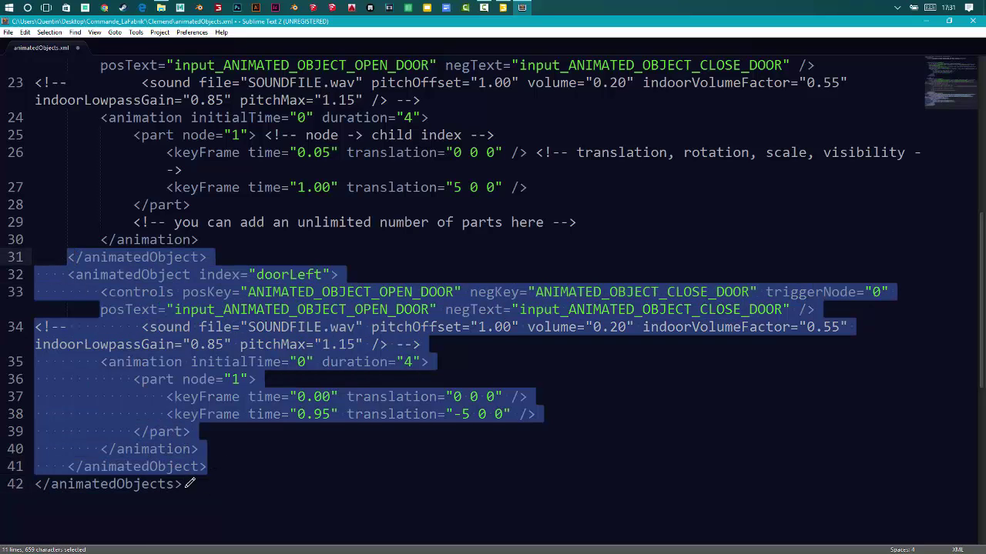
left_click(188, 484)
scroll(177, 379, "up", 8)
scroll(175, 332, "down", 10)
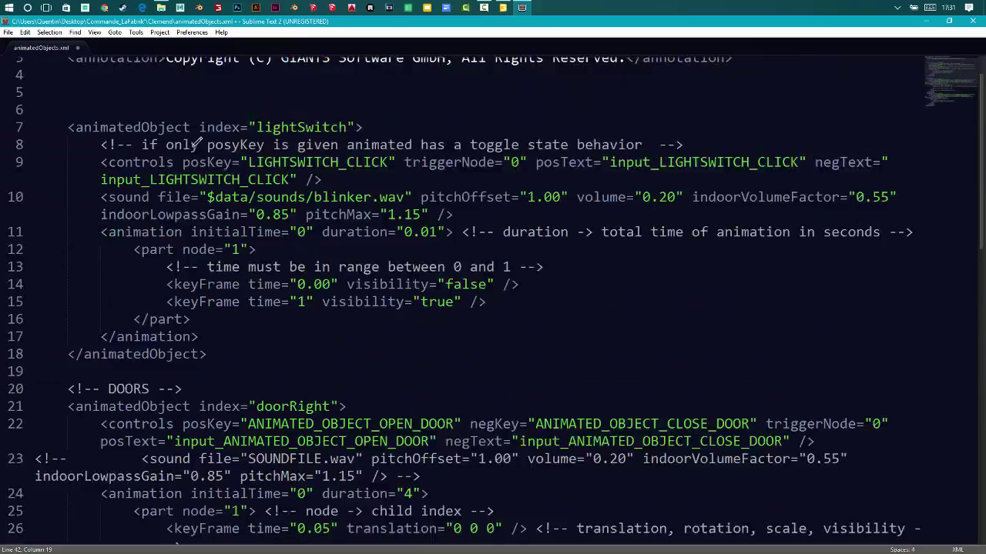
scroll(217, 299, "up", 4)
- Delete the entire doorLeft animatedObject block, keeping the closing animatedObjects tag after the doorRight block
left_click_drag(208, 519, 62, 321)
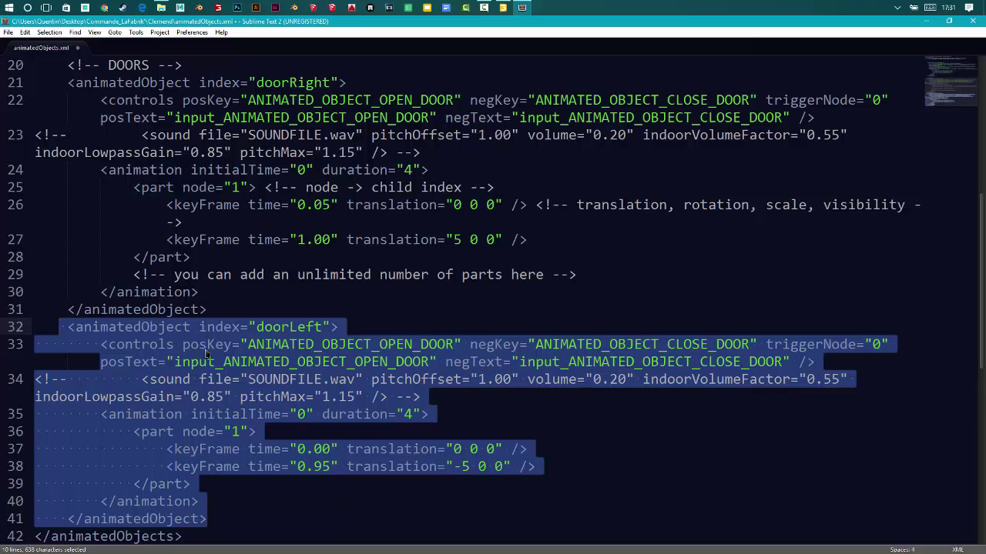
scroll(175, 331, "down", 1)
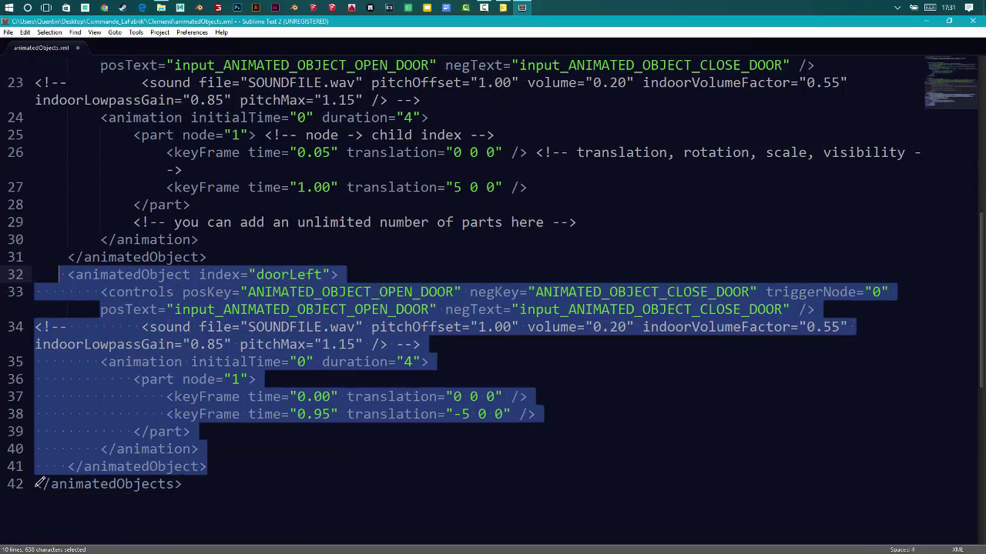
left_click_drag(38, 483, 128, 527)
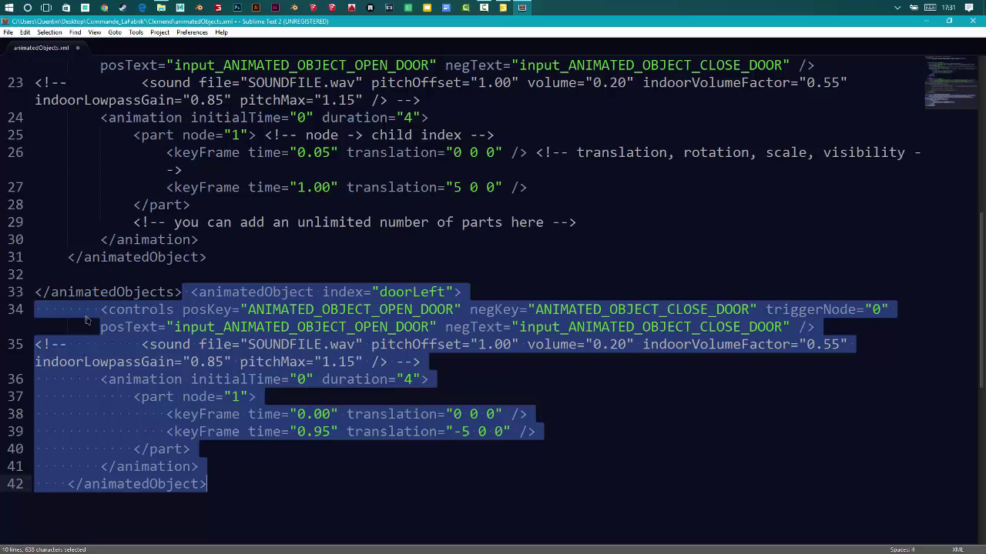
key("Delete")
- Check the extent of the doorRight block and delete the posyKey toggle-state comment from the lightSwitch block
scroll(84, 319, "up", 3)
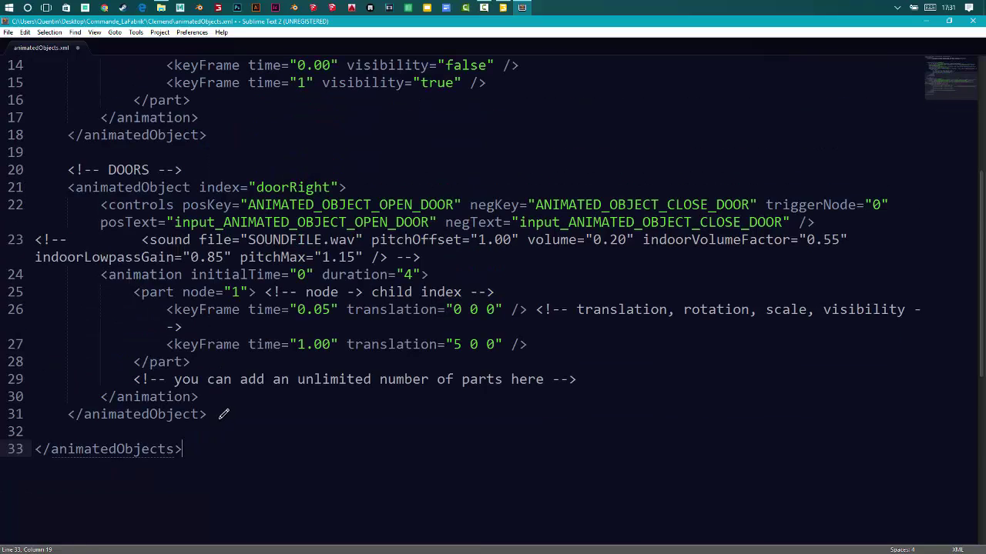
left_click_drag(208, 415, 58, 180)
scroll(262, 204, "up", 3)
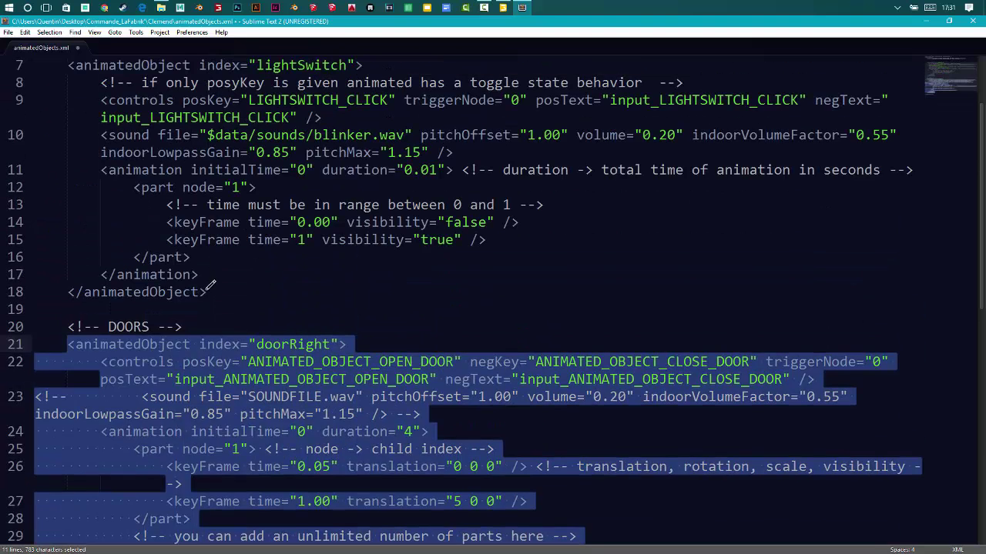
left_click(228, 292)
scroll(229, 292, "up", 2)
left_click_drag(223, 398, 307, 410)
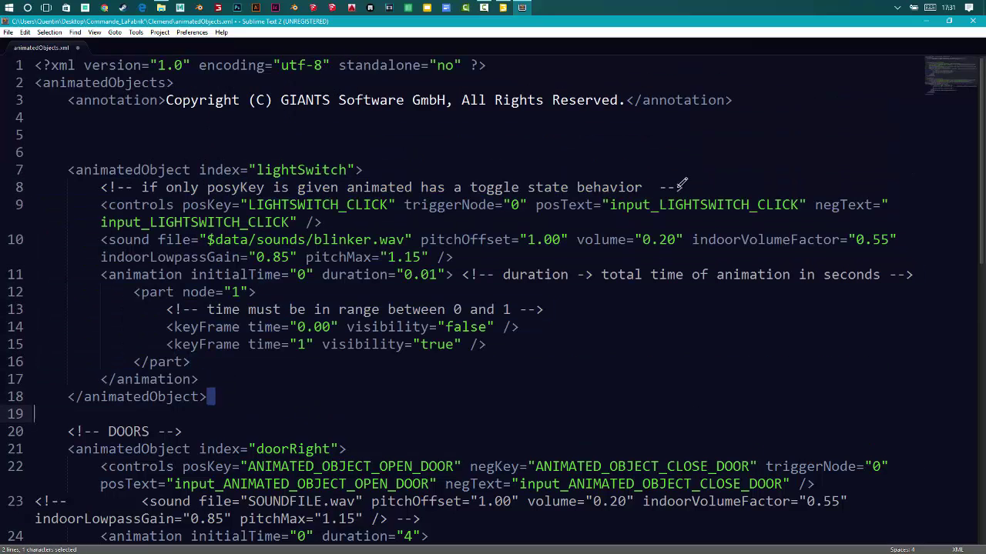
left_click_drag(682, 187, 101, 187)
key("BackSpace")
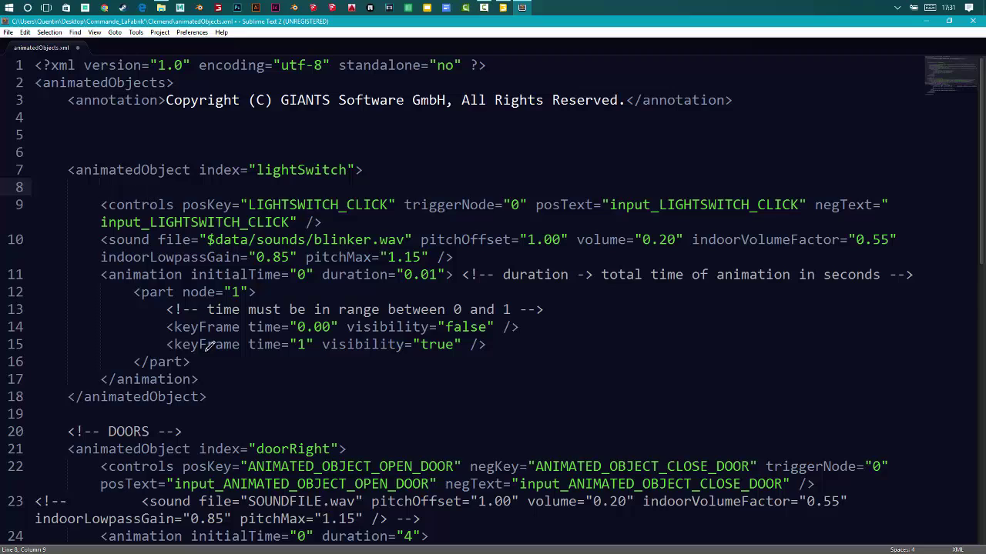
- Delete the "time must be in range between 0 and 1" comment with its line and realign the first lightSwitch keyFrame
left_click_drag(545, 309, 167, 304)
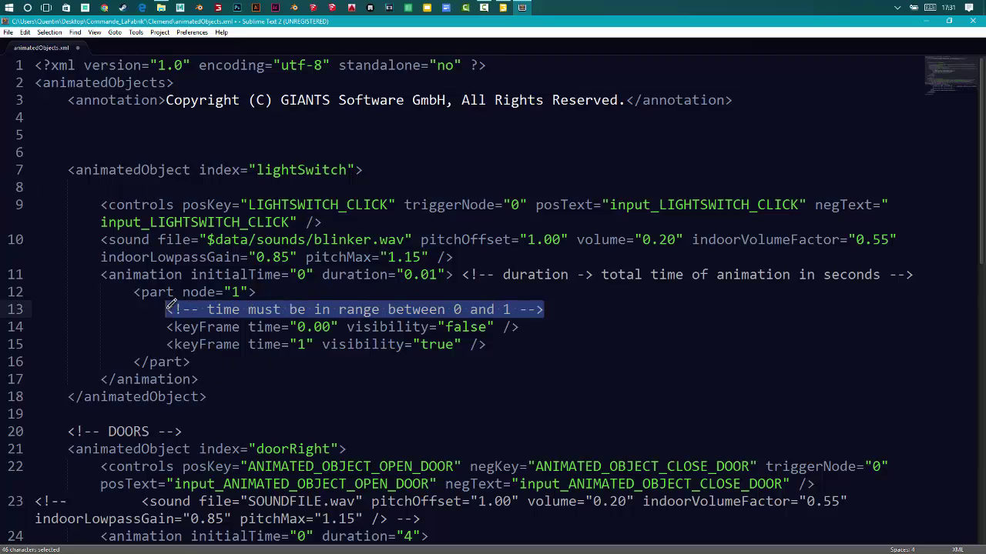
key("BackSpace")
key("Delete")
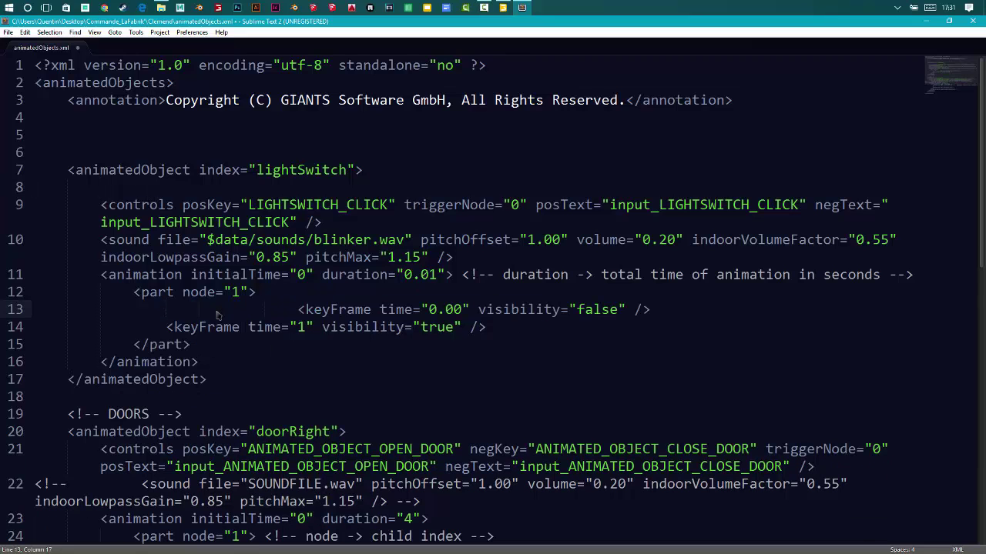
key("Delete")
key("Delete")
key("Delete")
key("Delete")
key("Delete")
key("Delete")
key("Delete")
key("Delete")
key("Delete")
key("Delete")
key("Delete")
key("Delete")
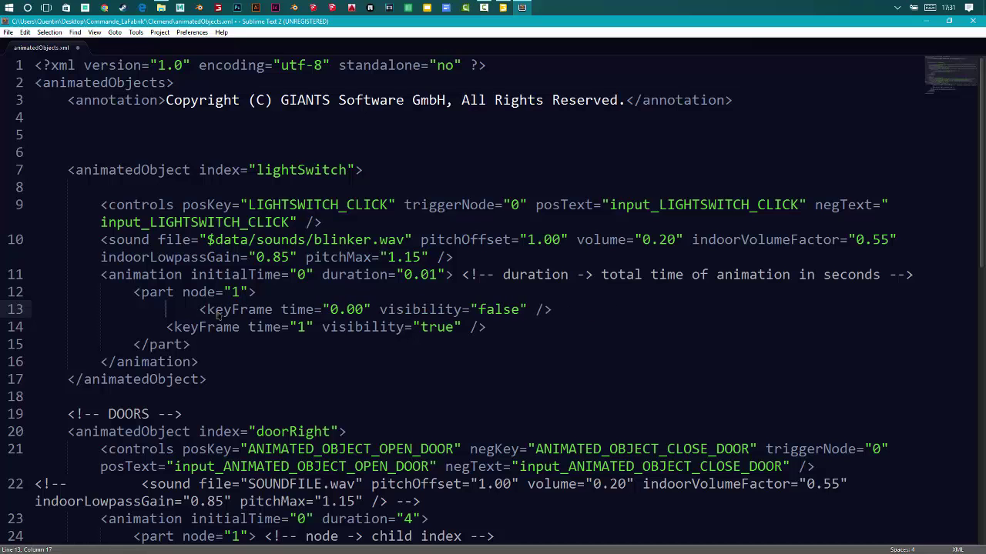
key("Delete")
key("Delete")
key("Delete")
key("Delete")
- Uncomment the doorRight block's SOUNDFILE.wav sound line, indent it to match the controls line, and review its file entry
scroll(255, 293, "down", 3)
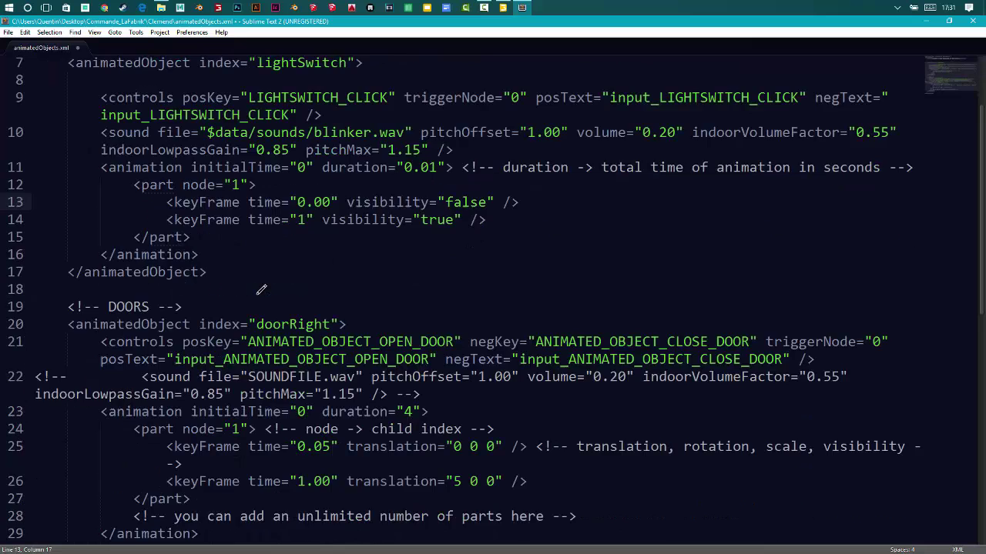
left_click_drag(422, 344, 395, 347)
key("Delete")
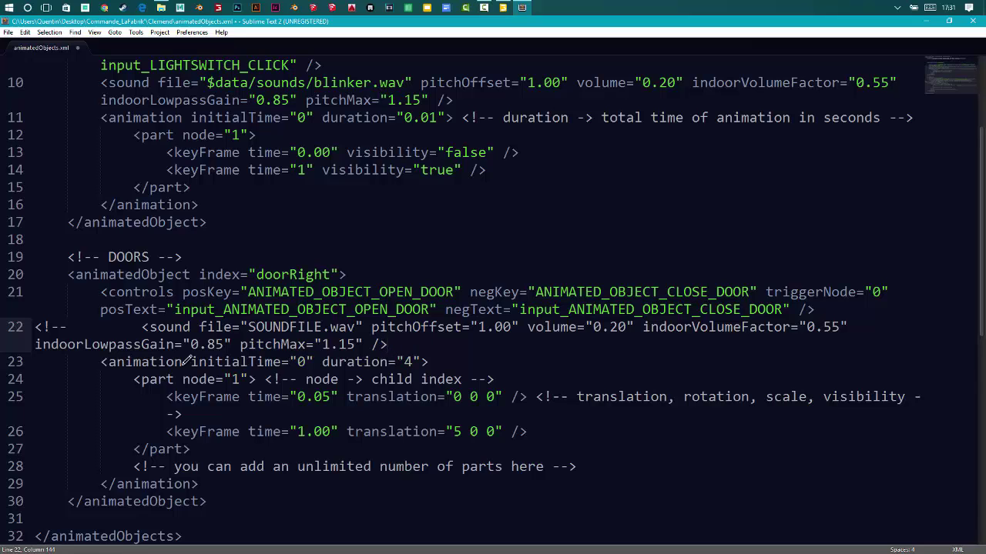
left_click_drag(143, 325, 36, 324)
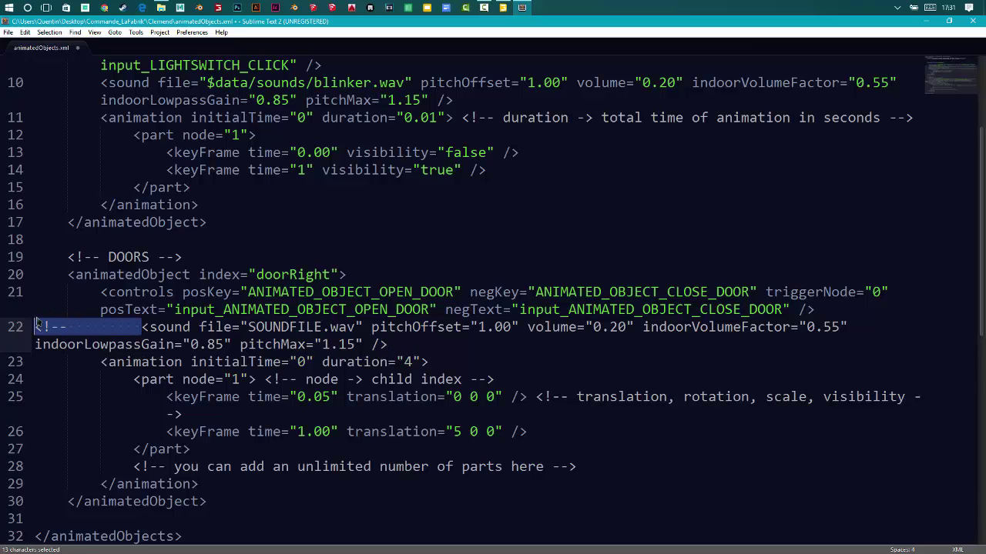
key("Delete")
key("Tab")
key("Tab")
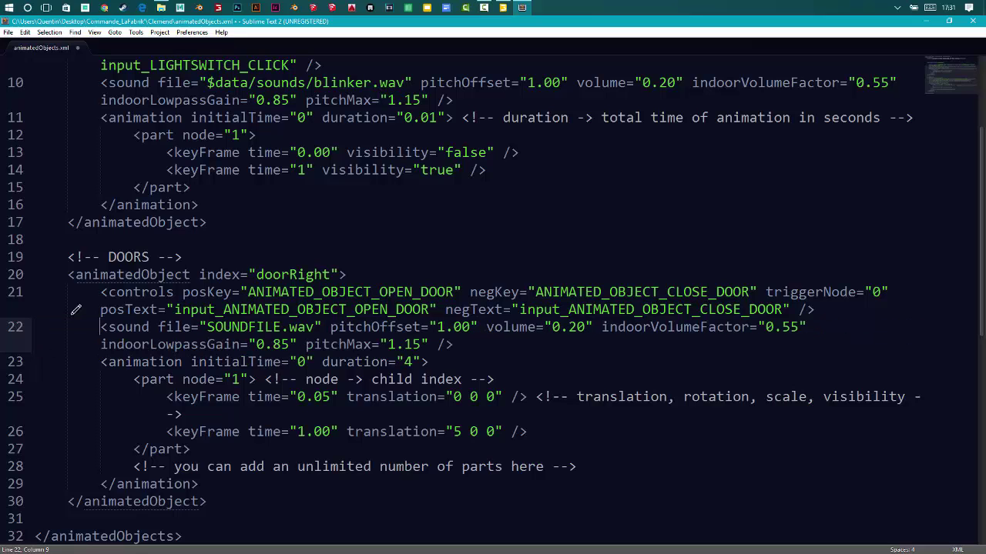
left_click_drag(116, 316, 313, 323)
left_click(209, 322)
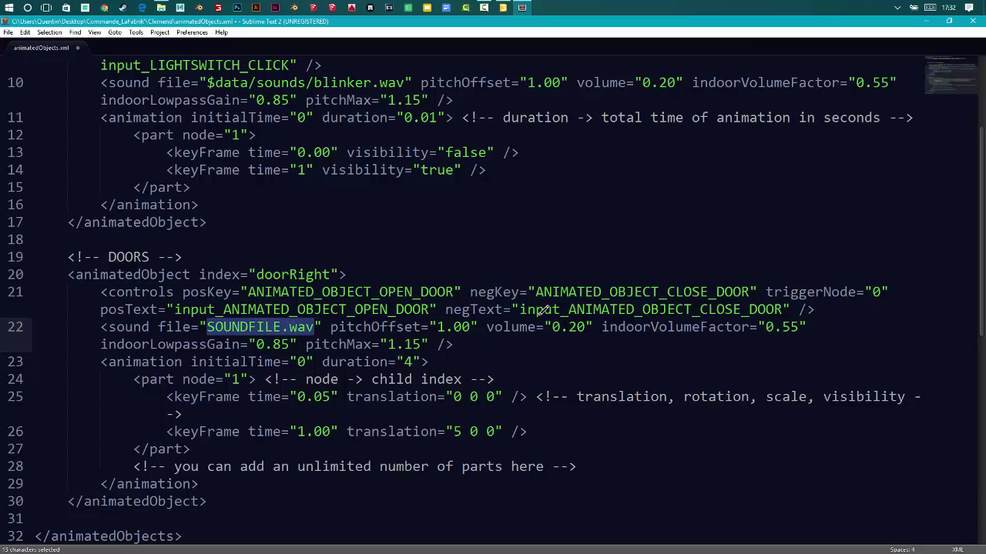
left_click_drag(454, 344, 102, 327)
- Delete the DOORS comment and the "you can add an unlimited number of parts here" comment along with their lines
left_click_drag(205, 252, 68, 256)
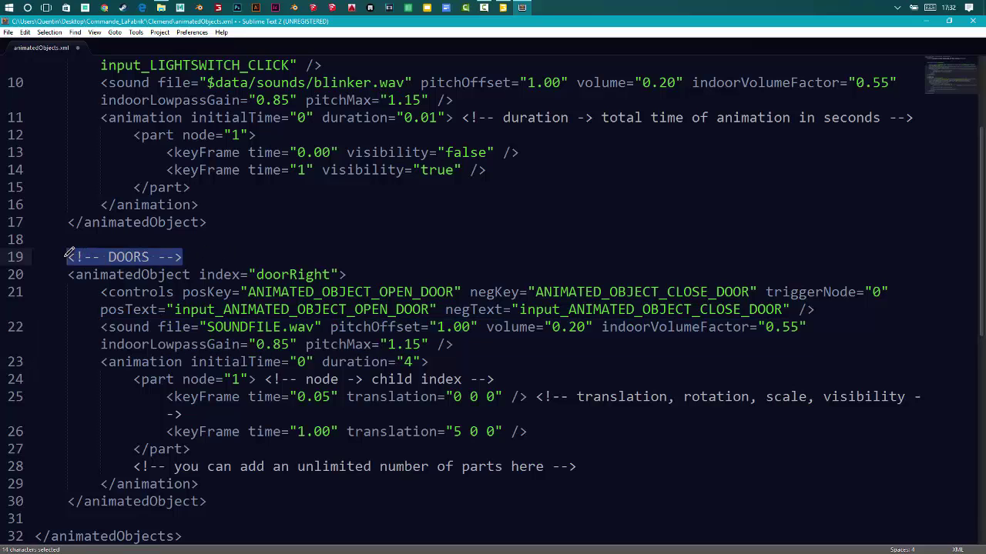
key("BackSpace")
key("BackSpace")
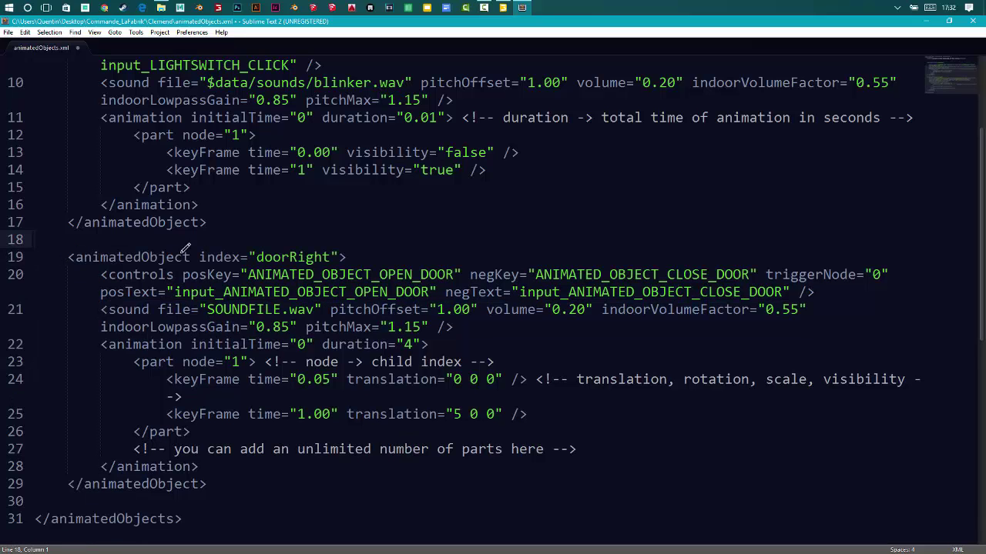
left_click_drag(578, 449, 144, 452)
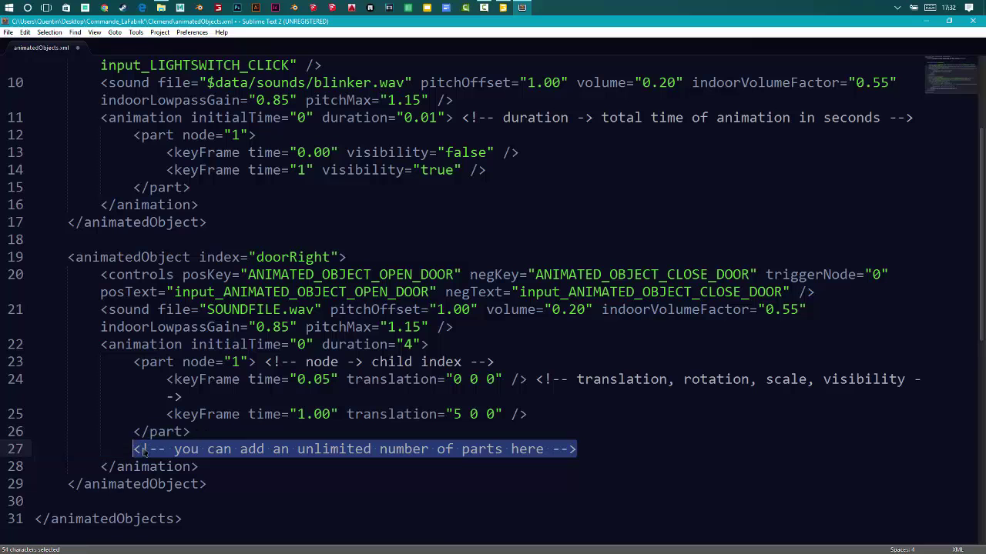
key("BackSpace")
key("BackSpace")
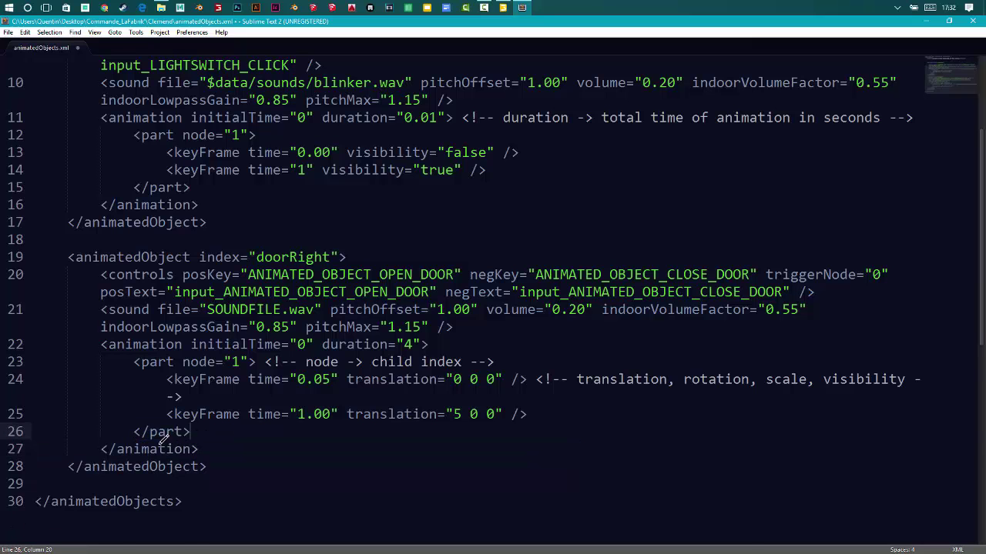
- Delete the "duration -> total time of animation in seconds" comment from the lightSwitch animation line
scroll(199, 416, "up", 3)
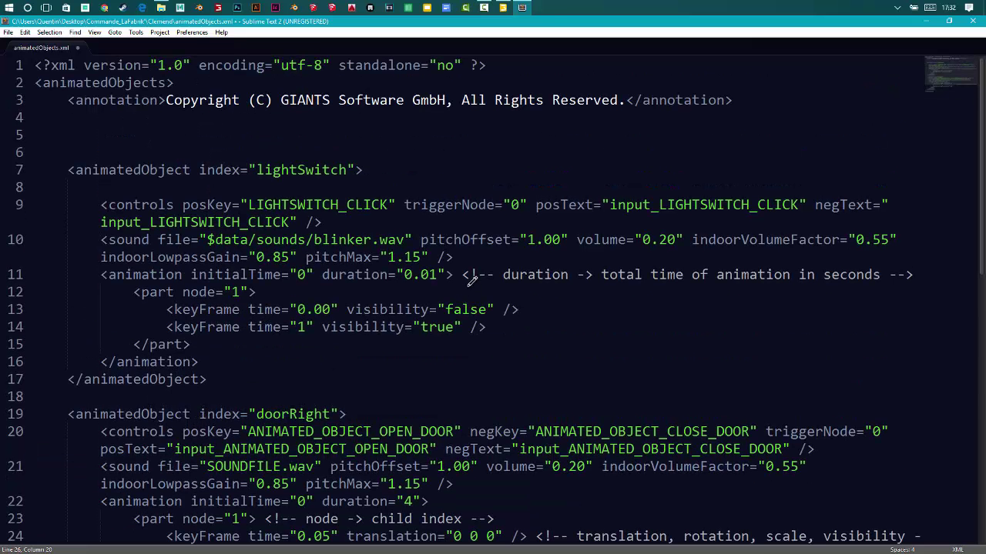
left_click_drag(462, 275, 909, 283)
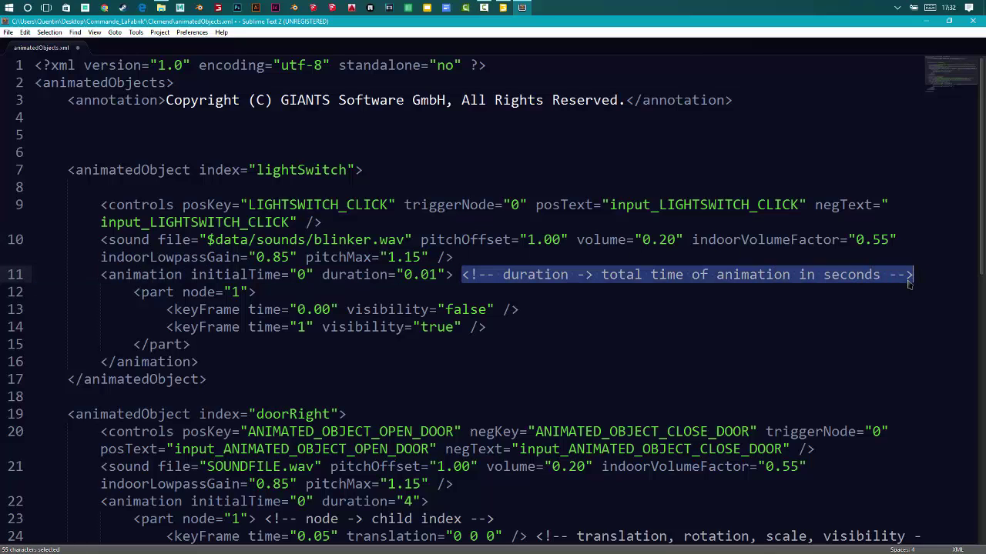
key("BackSpace")
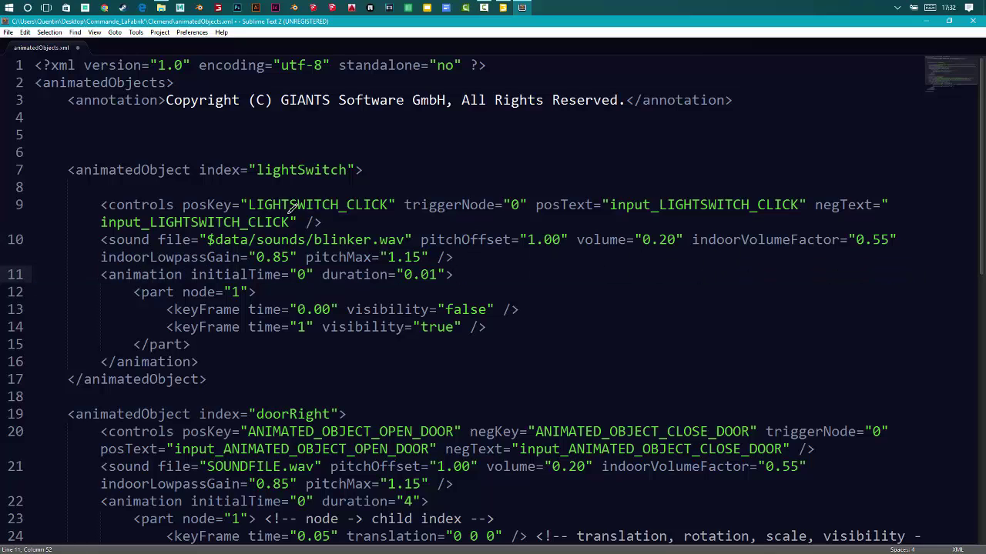
- Switch to GIANTS Editor and examine the Trappe hatch object below the silo's chute
left_click(503, 7)
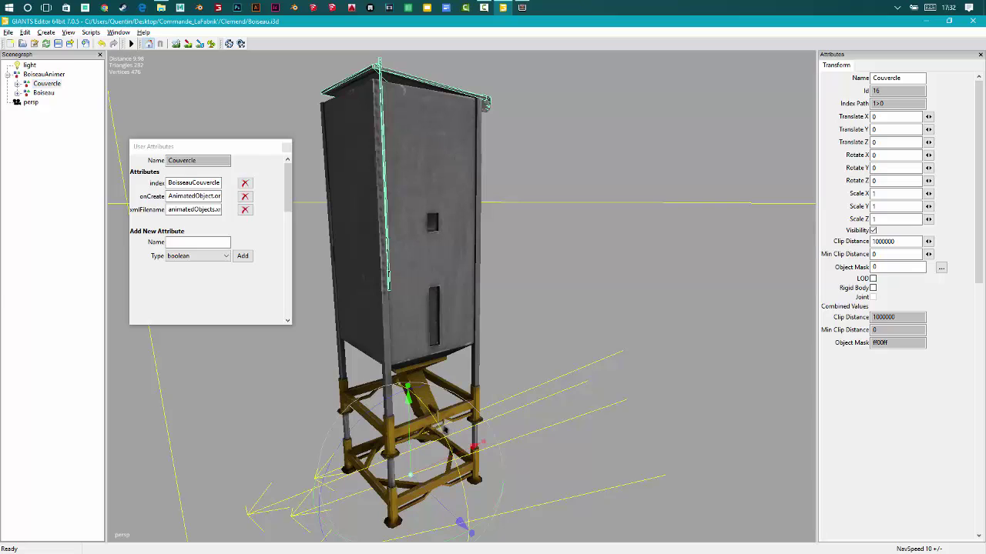
left_click(444, 428)
left_click_drag(444, 428, 452, 434)
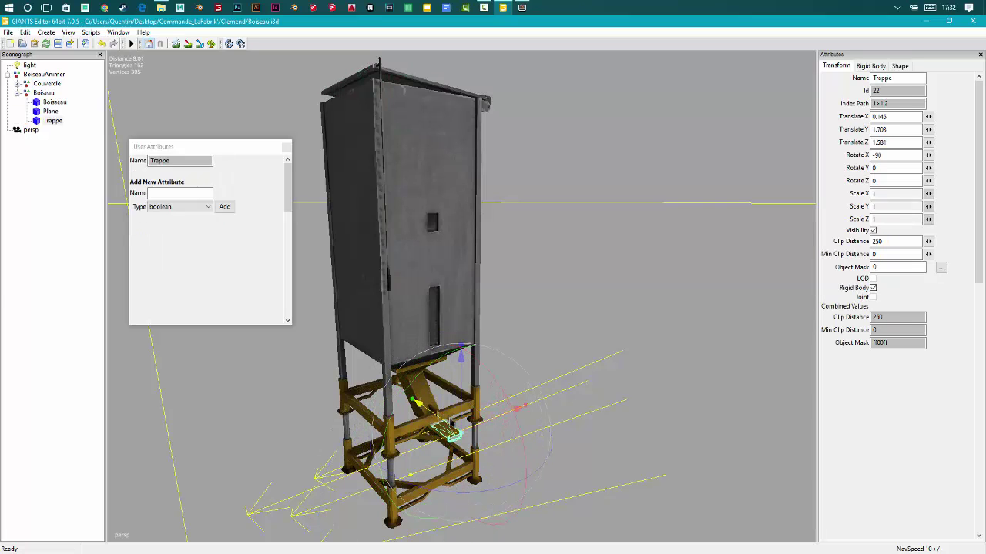
left_click(622, 321)
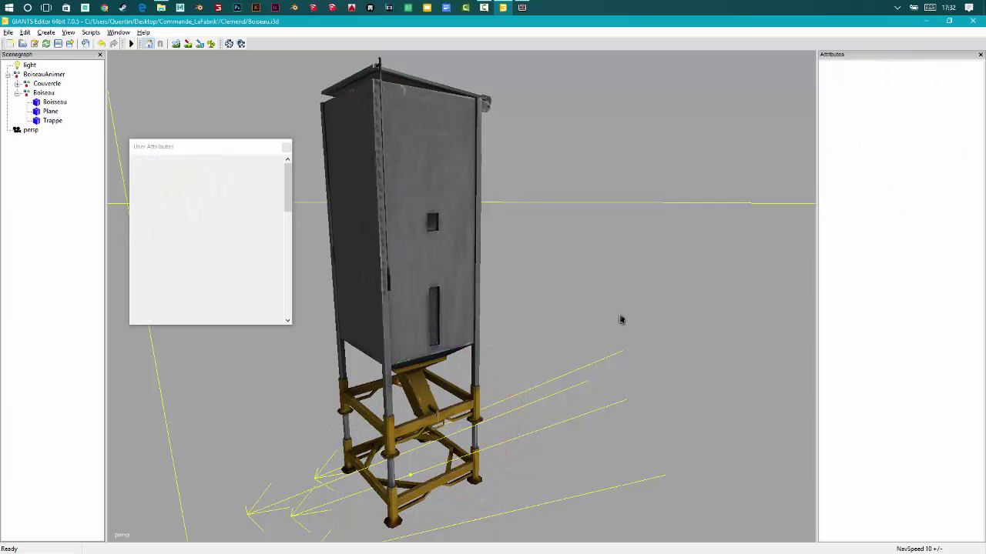
scroll(445, 312, "up", 5)
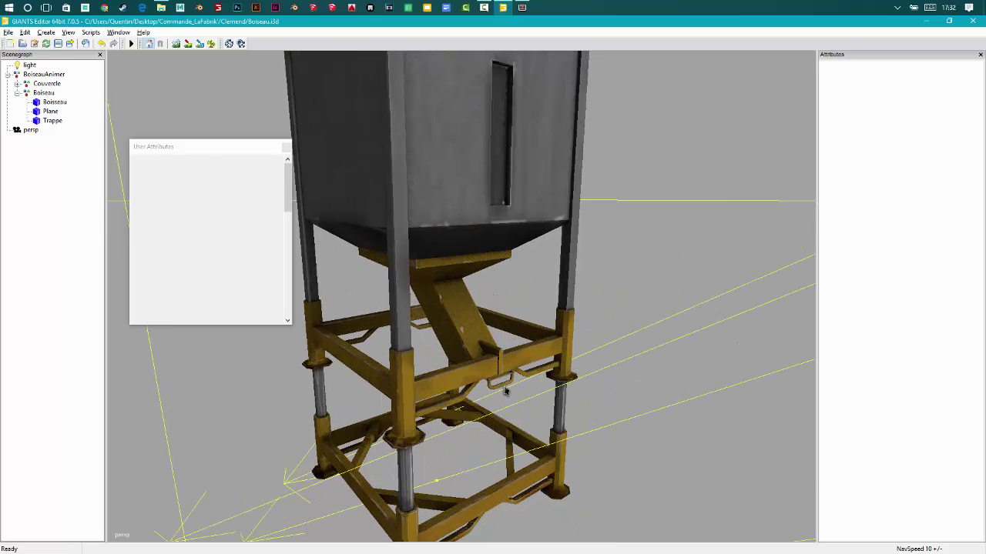
left_click(505, 391)
scroll(539, 337, "up", 6)
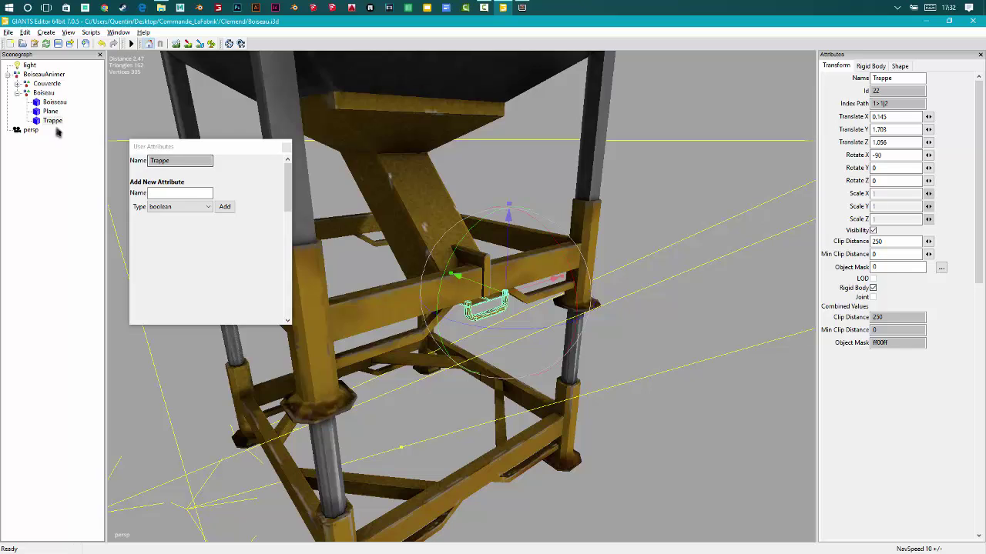
- Copy the Boiseau group's index attribute BoiseauTrappe and use it in animatedObjects.xml to replace the lightSwitch index
left_click(44, 92)
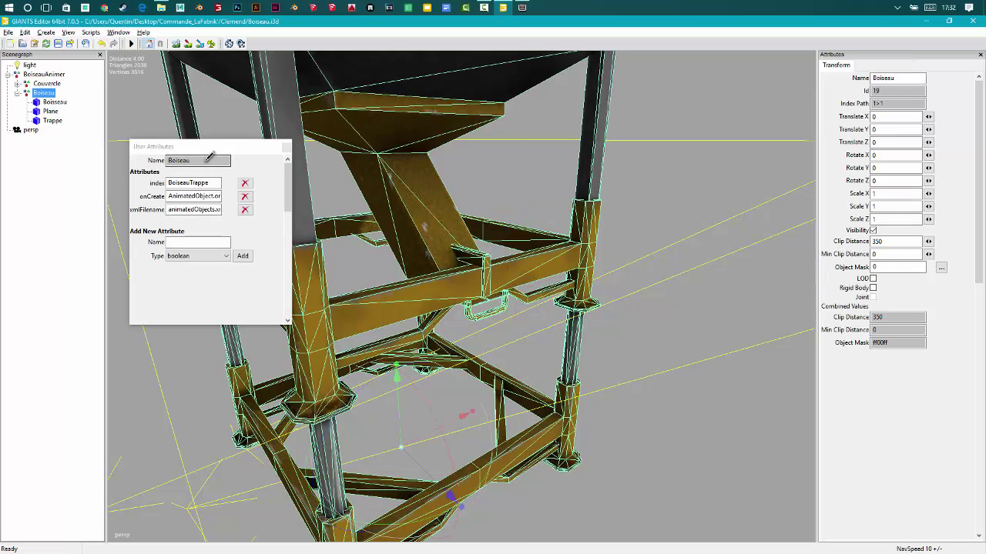
left_click(181, 182)
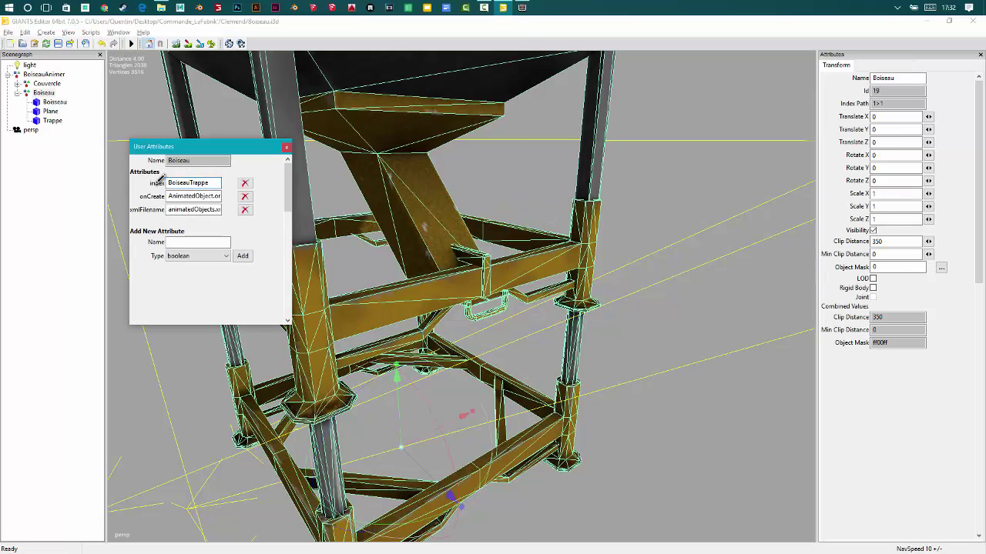
double_click(171, 183)
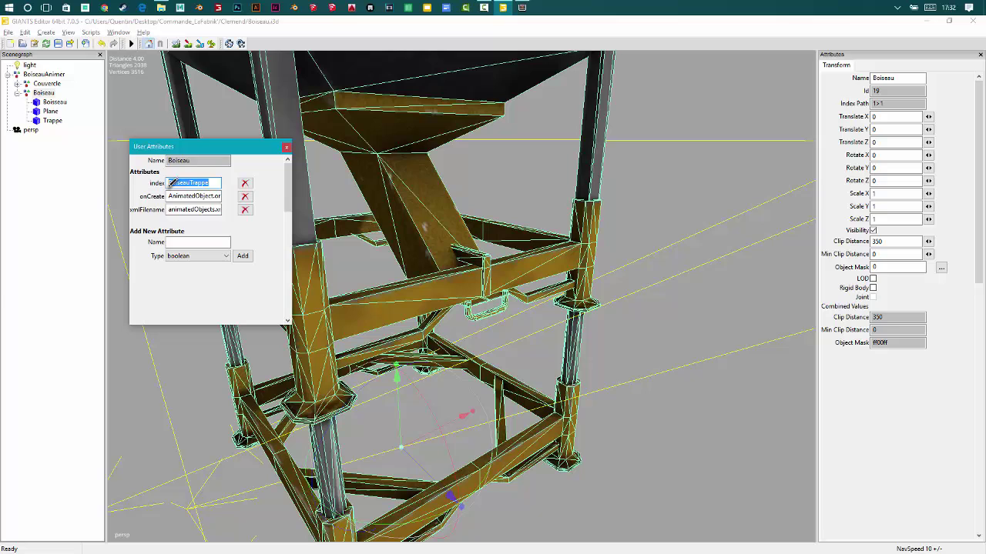
left_click(522, 7)
left_click_drag(248, 204, 274, 204)
left_click(258, 170)
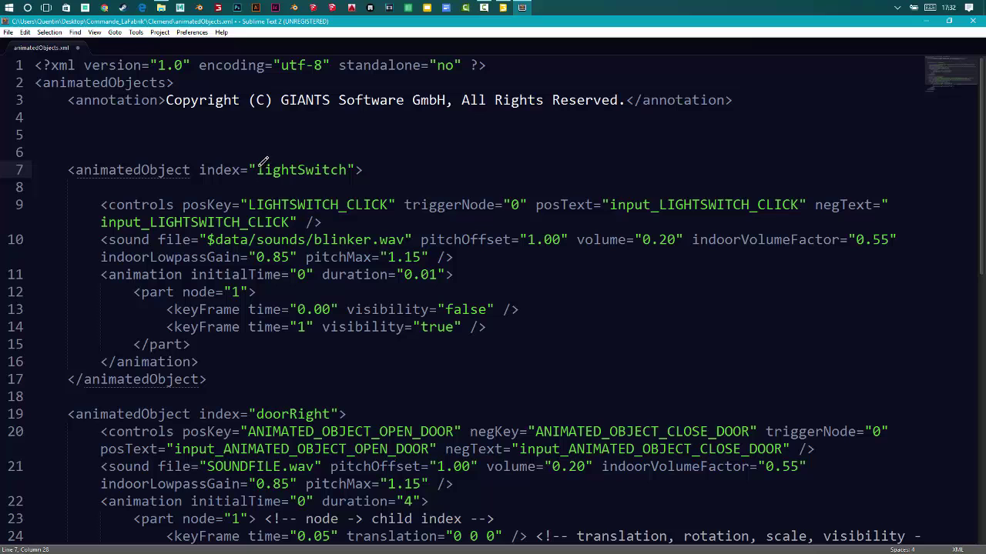
left_click_drag(263, 163, 353, 168)
type("BoiseauTrappe")
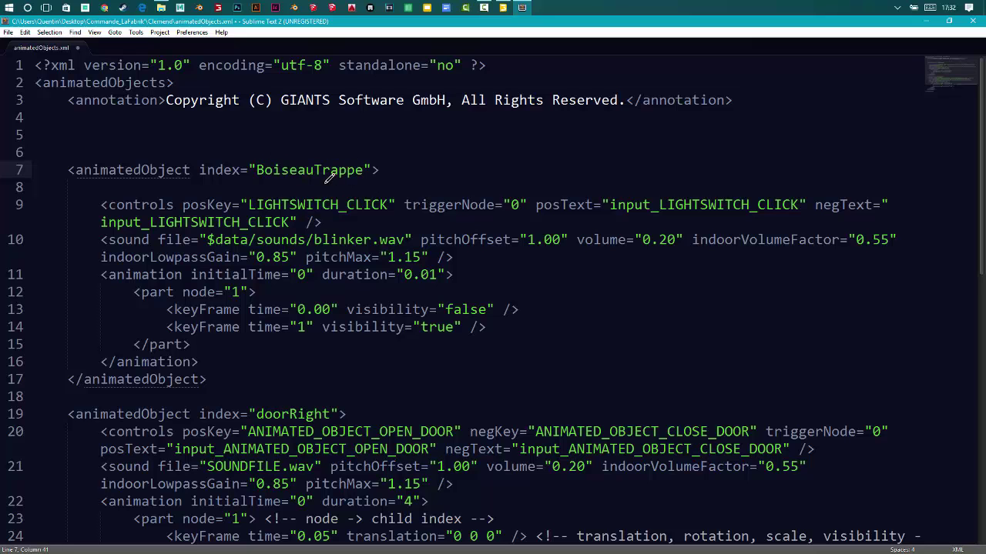
- Compare the first animatedObject's index in the XML with the Boiseau group's index attribute in GIANTS Editor, and review that XML block
left_click(503, 7)
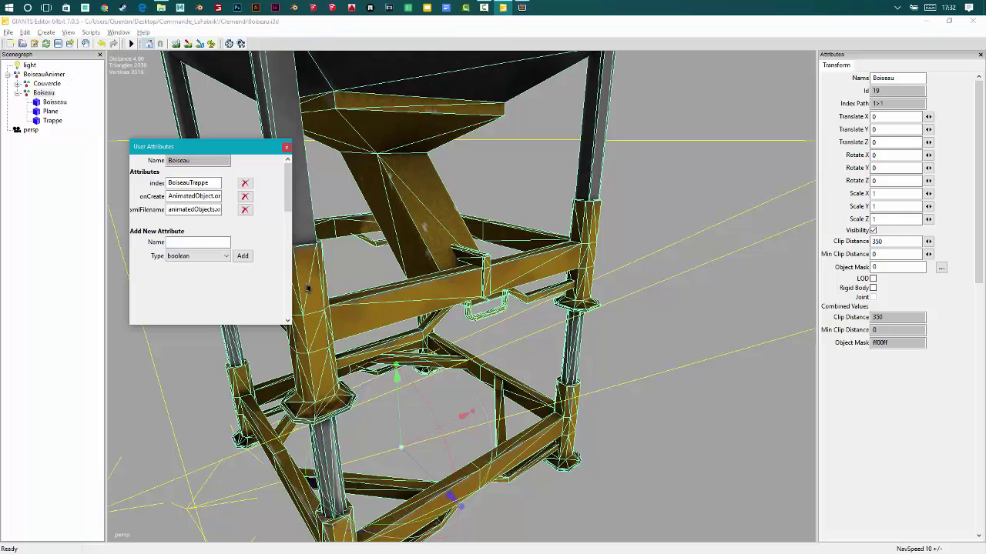
double_click(192, 182)
left_click(521, 7)
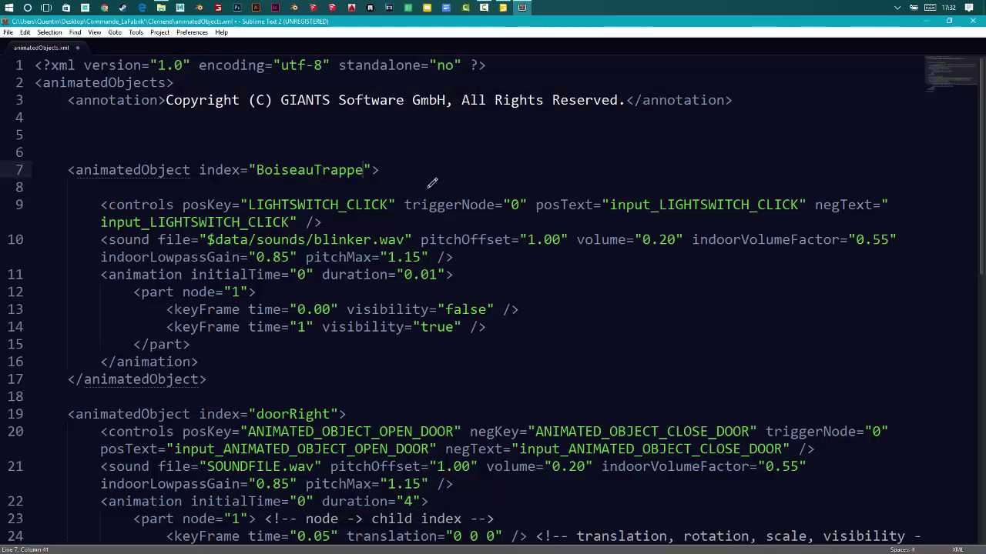
scroll(244, 139, "down", 5)
scroll(260, 158, "up", 5)
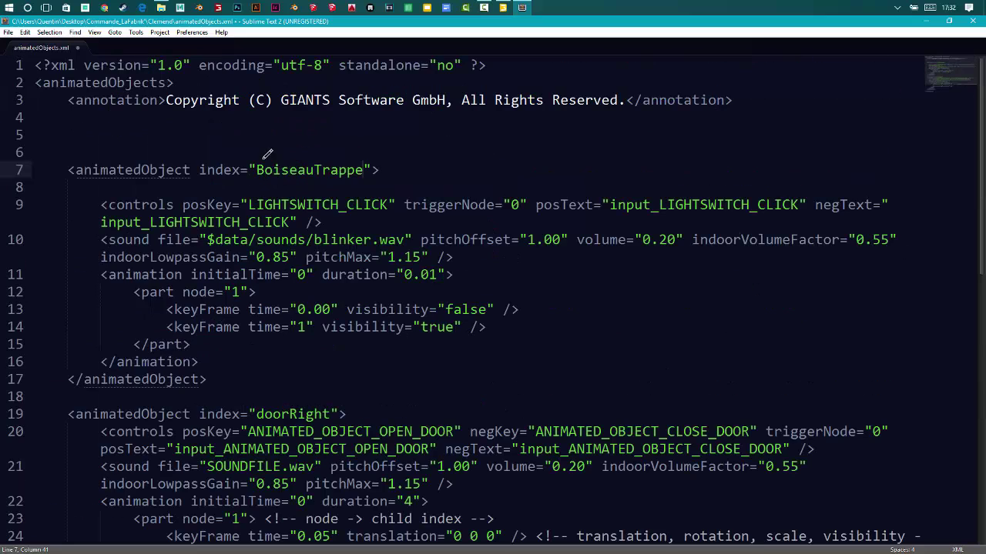
left_click_drag(257, 165, 365, 158)
left_click_drag(222, 377, 36, 163)
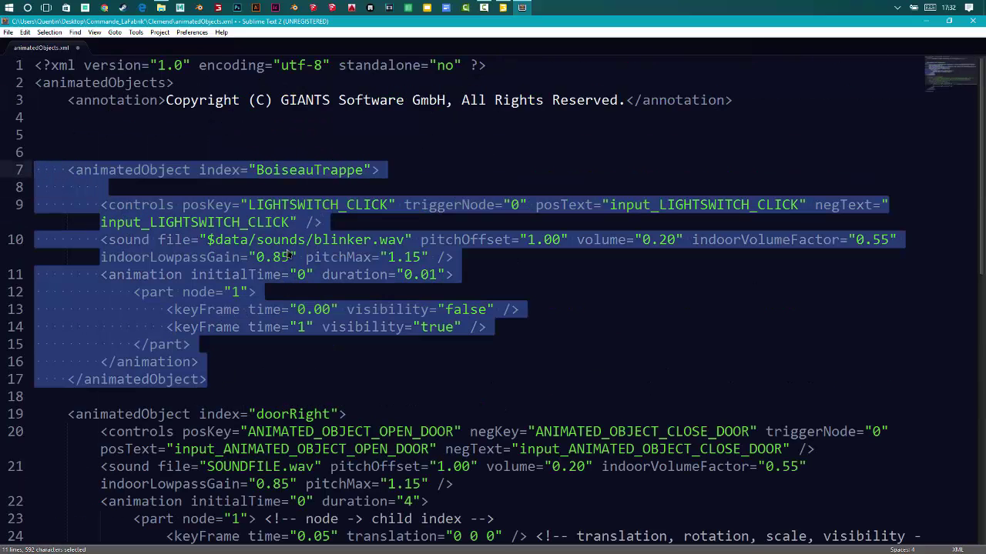
left_click(503, 8)
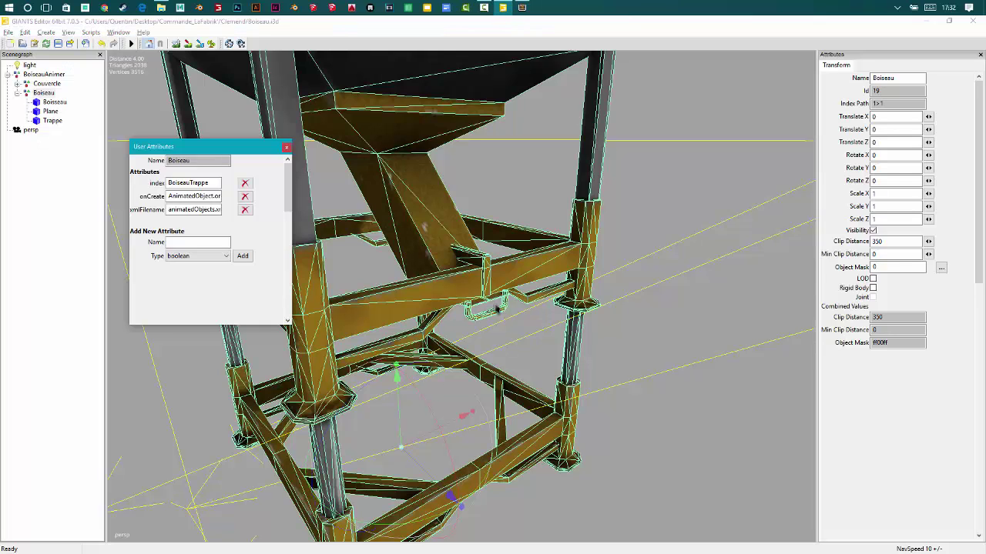
left_click(521, 7)
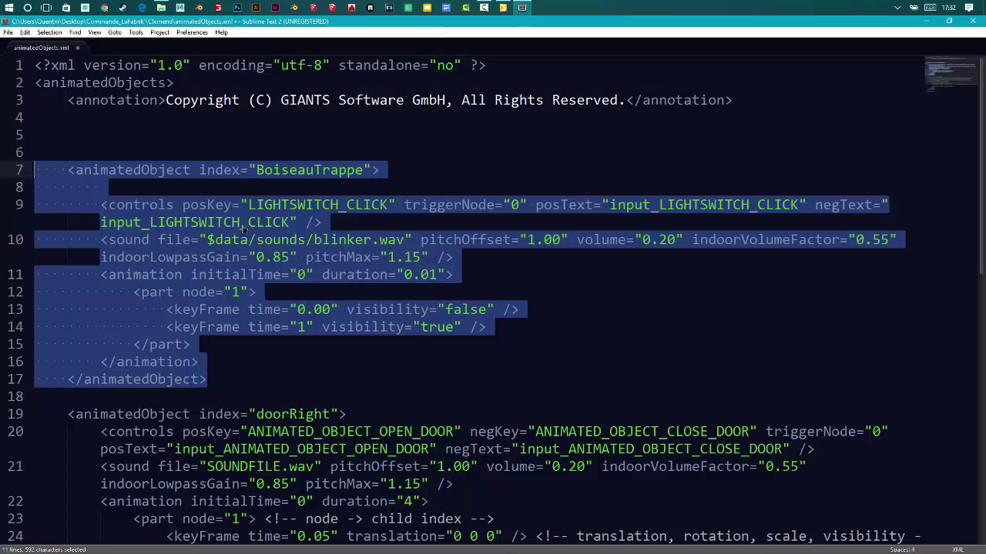
- Change the posKey in the BoiseauTrappe controls line to TRAPPE
left_click(255, 224)
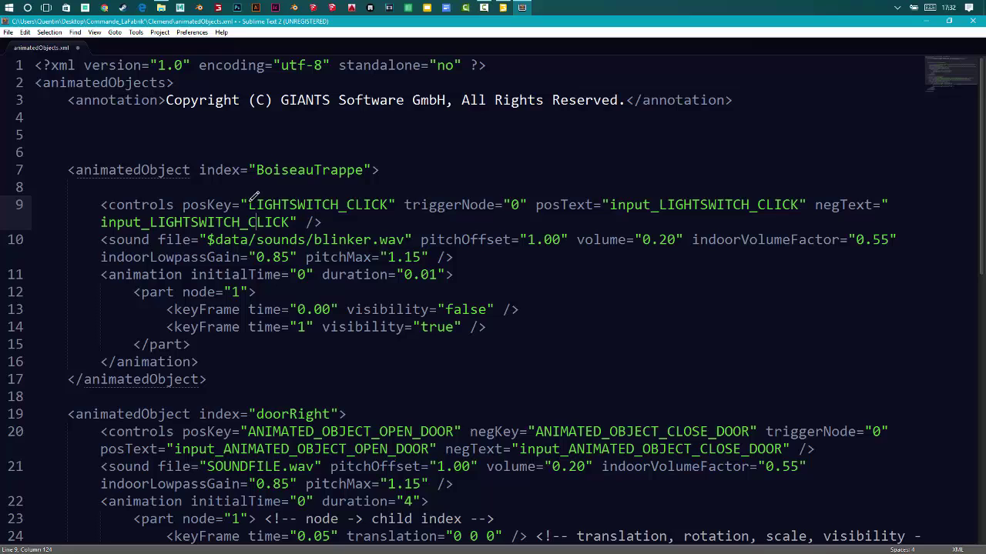
left_click_drag(249, 201, 394, 198)
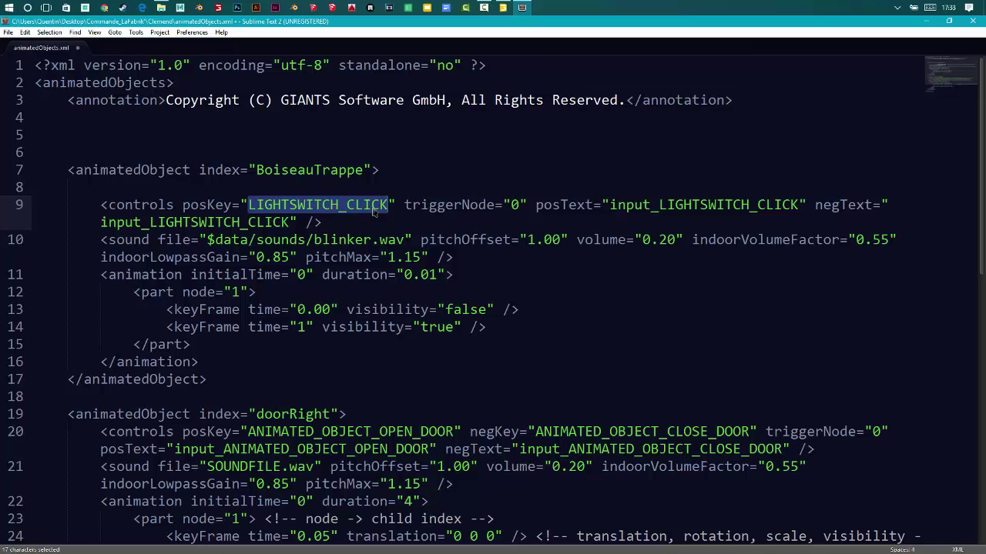
left_click_drag(206, 204, 392, 203)
type("TRAPP")
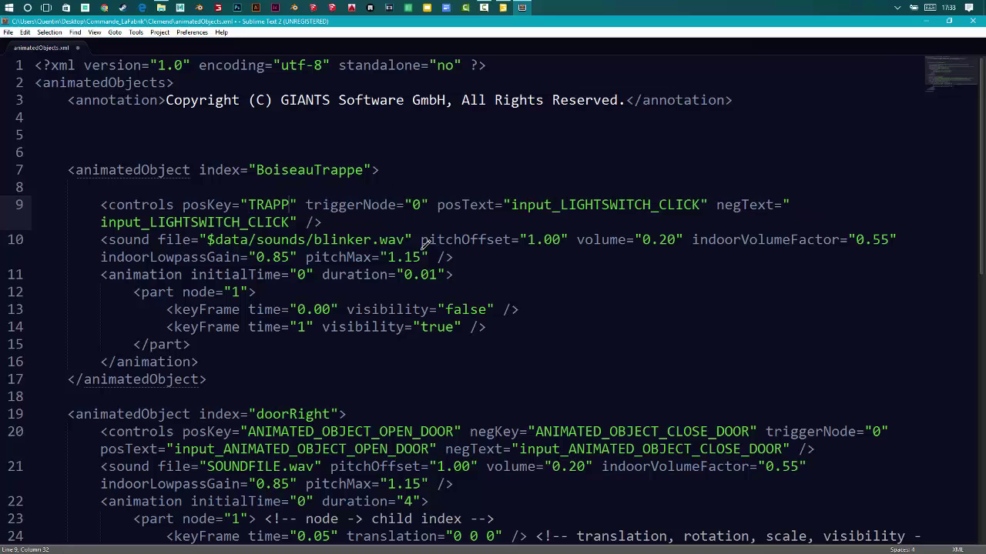
type("E")
left_click_drag(304, 204, 248, 204)
type("R")
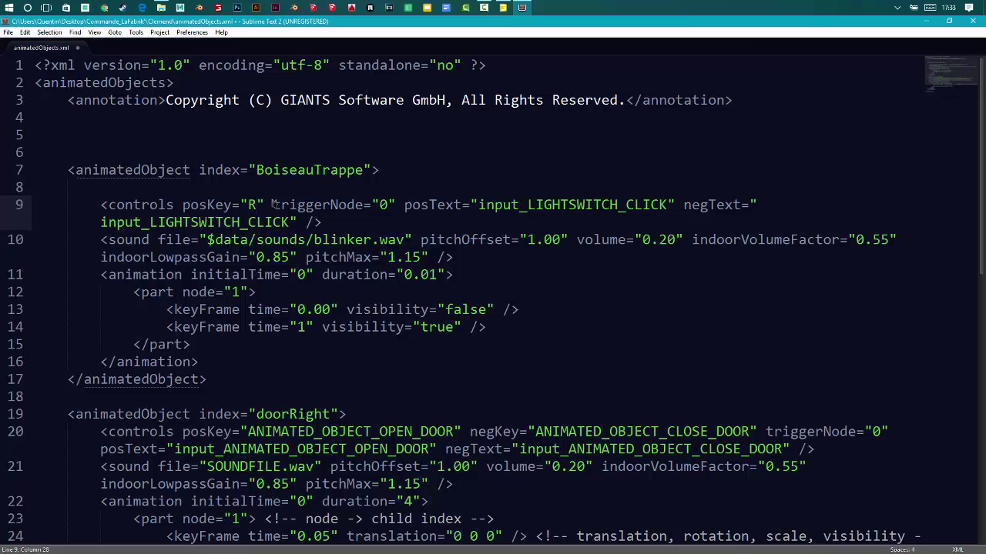
key("BackSpace")
type("TRAPPE")
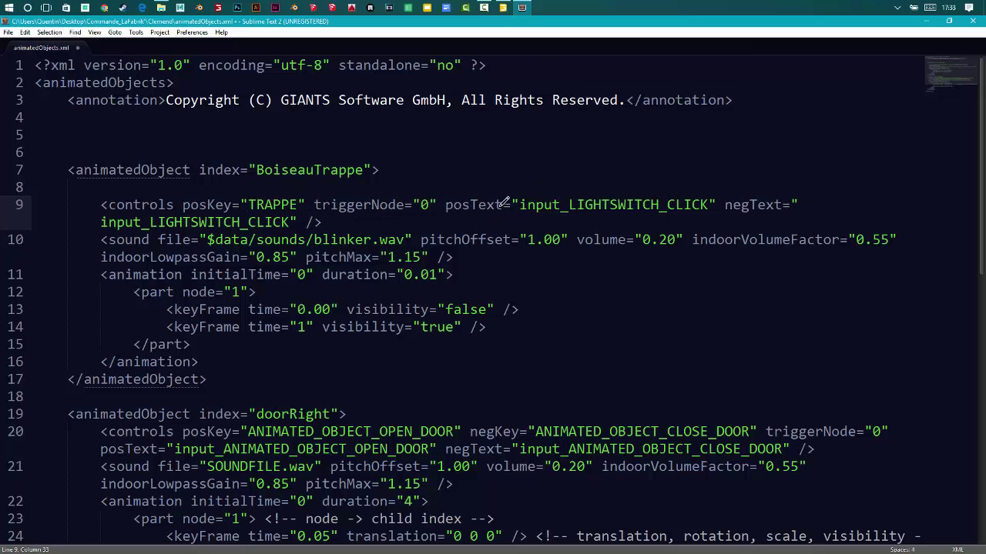
- Change the posText in the BoiseauTrappe controls line to input_OPEN_TRAPPE
left_click_drag(446, 204, 505, 204)
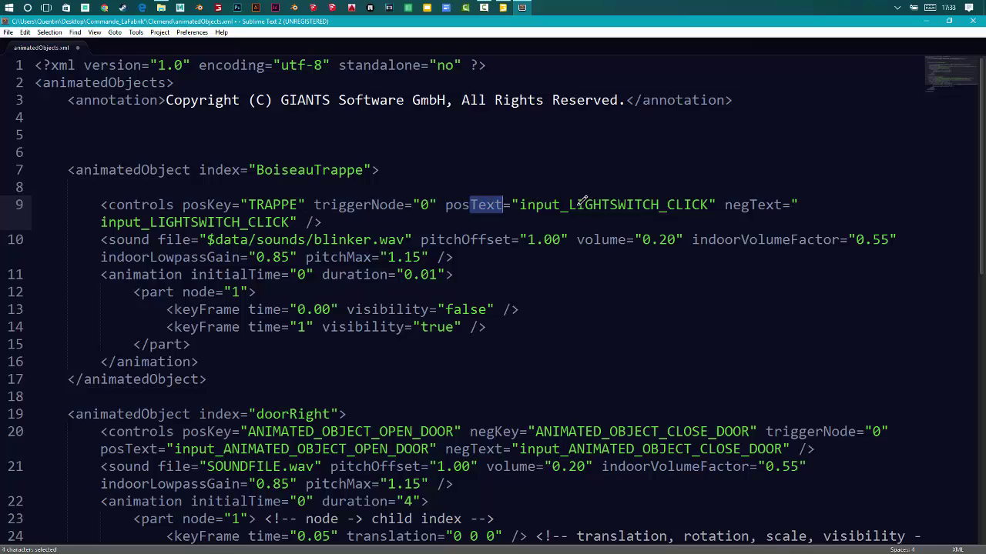
left_click_drag(570, 205, 653, 195)
type("OPEN_TRAPPE")
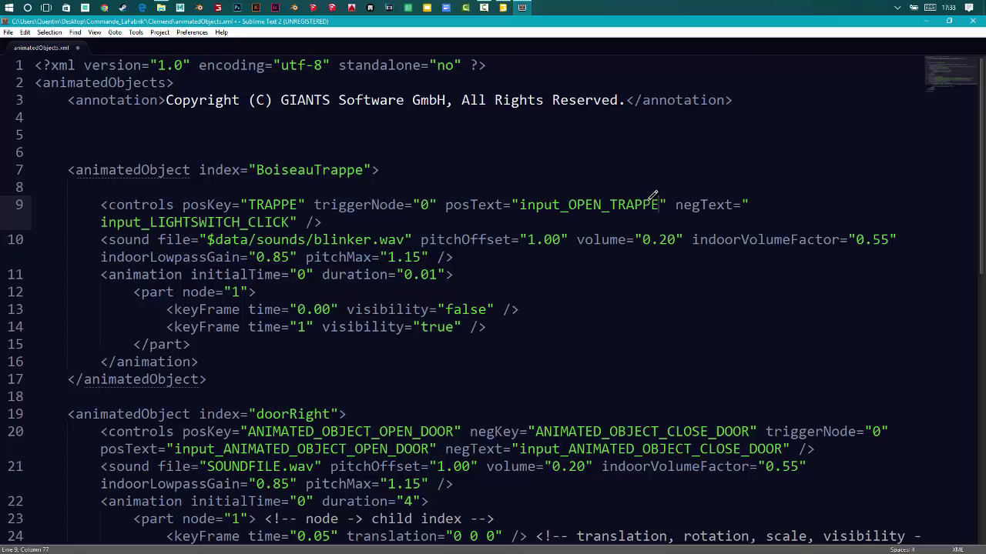
left_click_drag(520, 205, 661, 208)
left_click(570, 205)
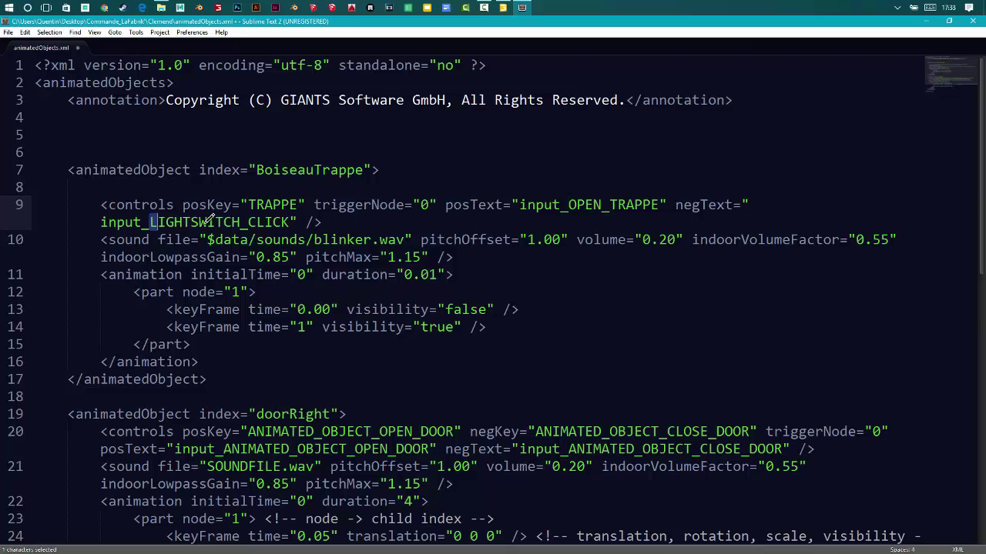
- Change the negText in the BoiseauTrappe controls line to input_CLOSE_TRAPPE and save the XML file
left_click_drag(151, 222, 238, 222)
type("CLOSE")
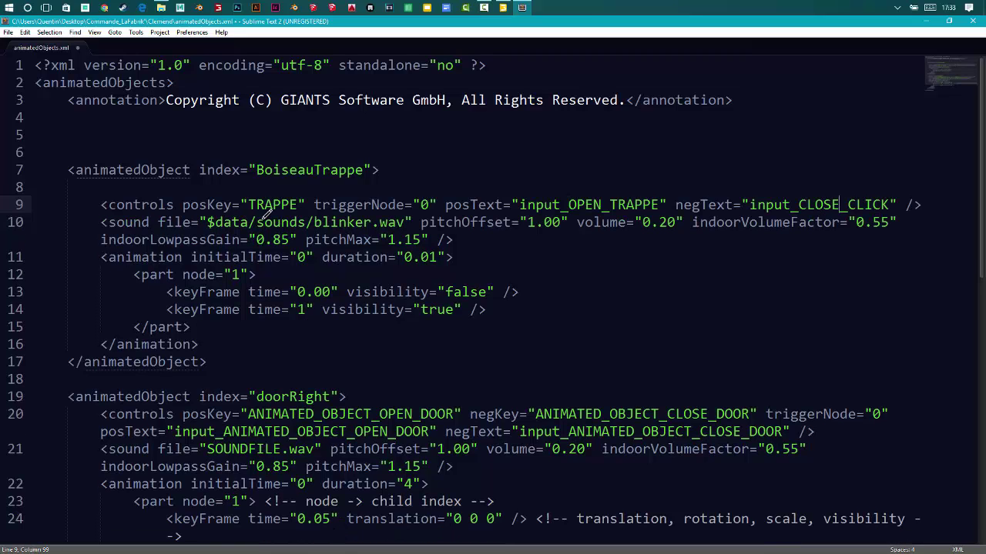
left_click_drag(848, 203, 892, 201)
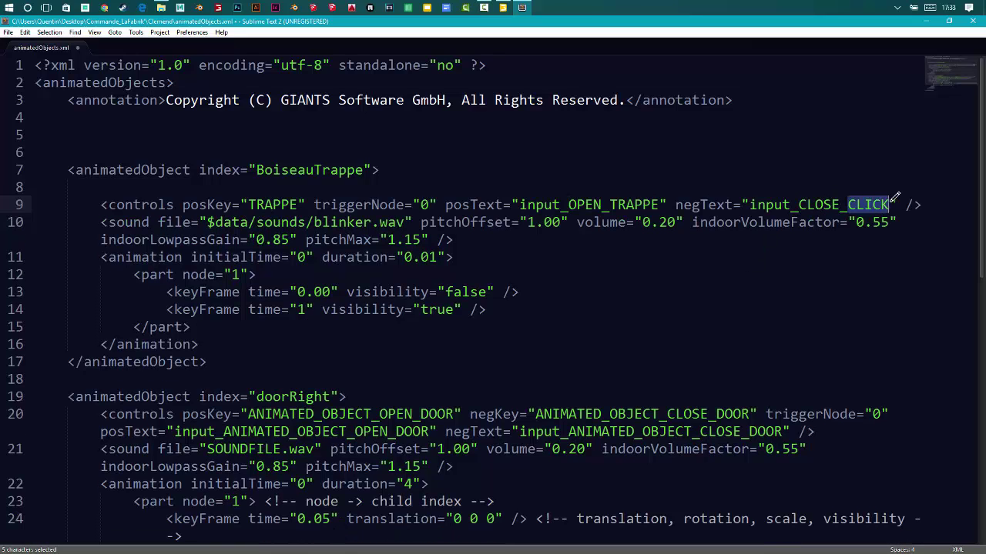
type("TRPPE")
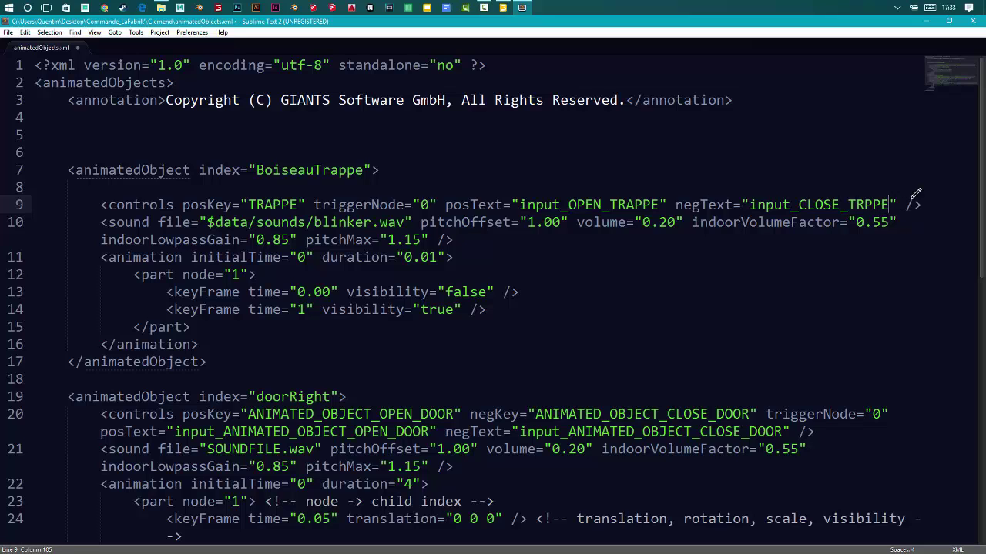
key("BackSpace")
key("BackSpace")
key("BackSpace")
type("APPE")
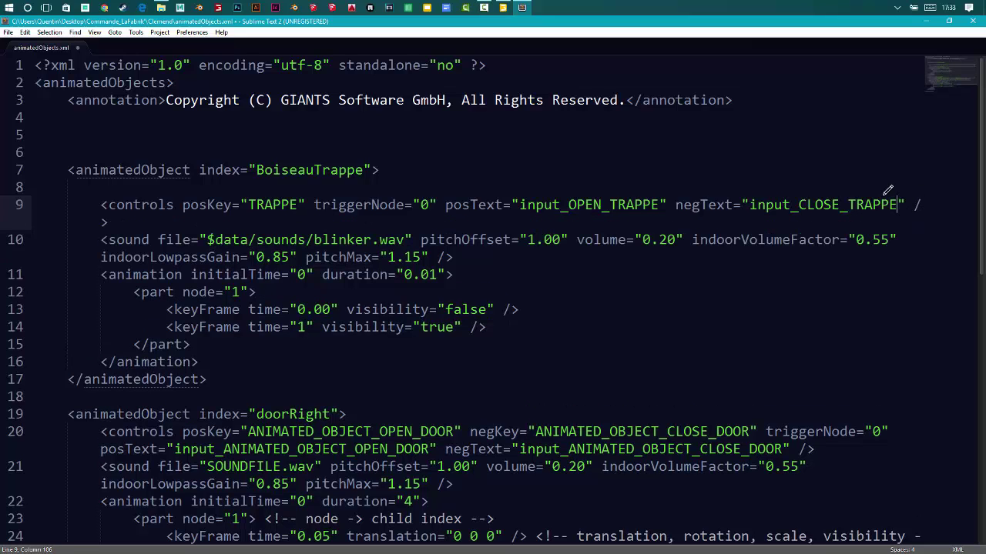
left_click_drag(799, 202, 898, 205)
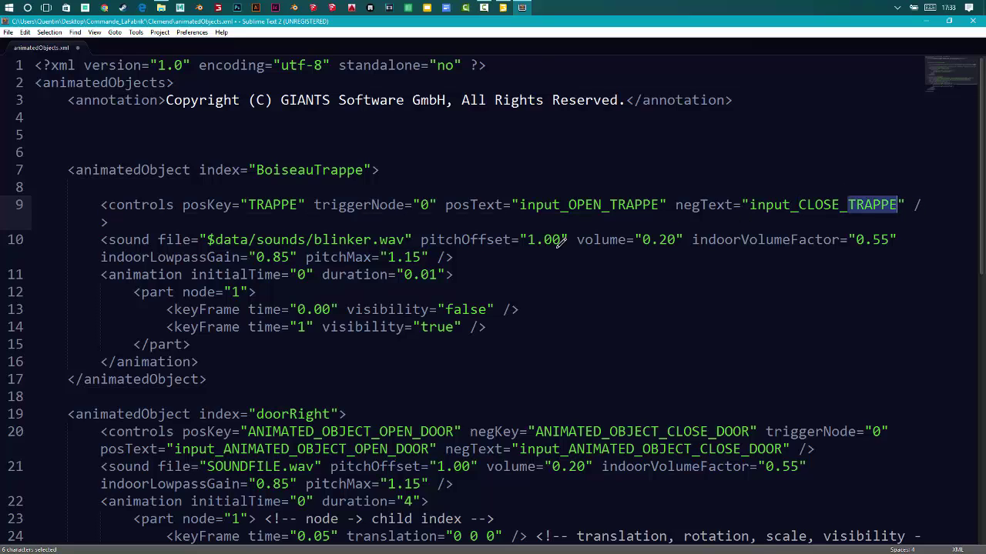
key("Down")
key("Down")
key("Down")
key("ctrl+s")
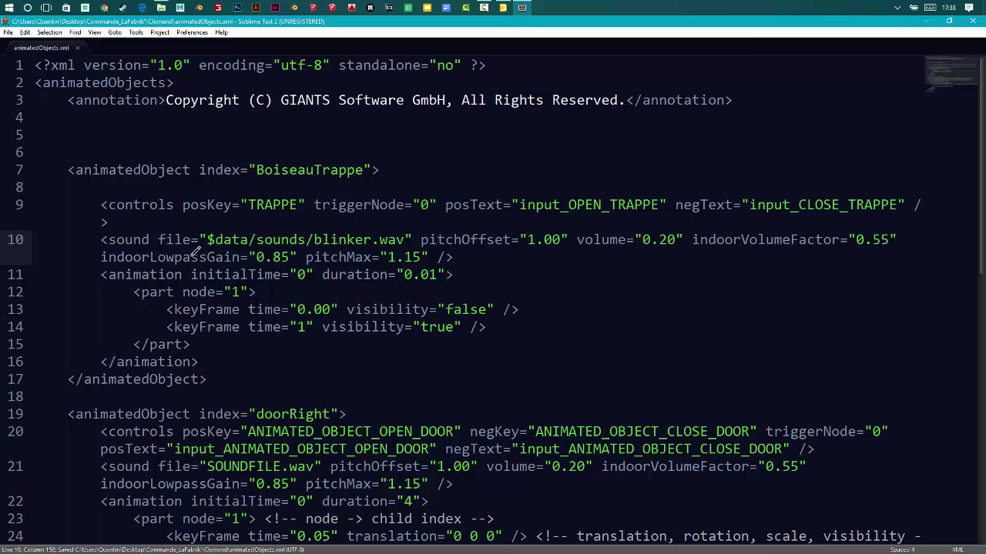
- Review the BoiseauTrappe block's blinker.wav sound line and the initialTime setting of its animation line
left_click_drag(208, 237, 410, 233)
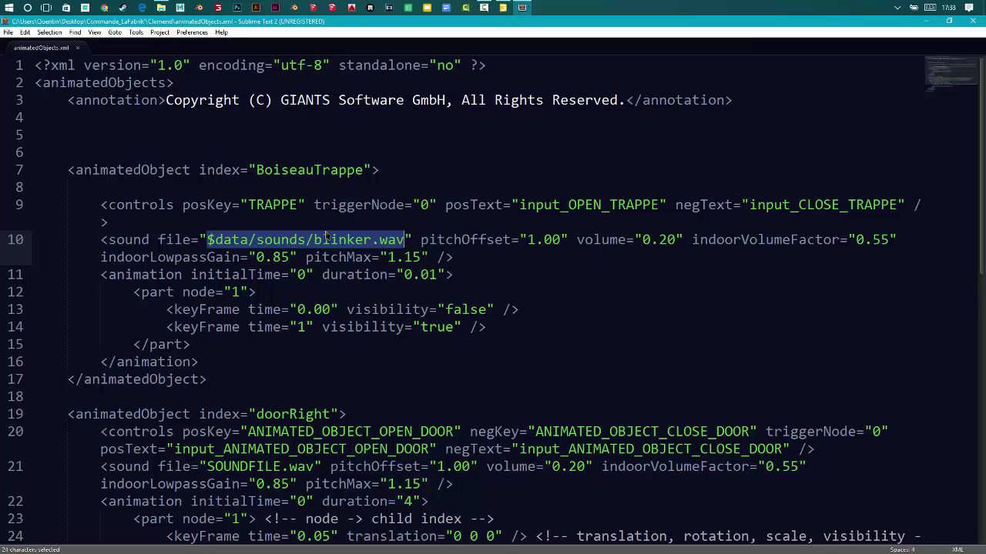
left_click_drag(455, 257, 98, 237)
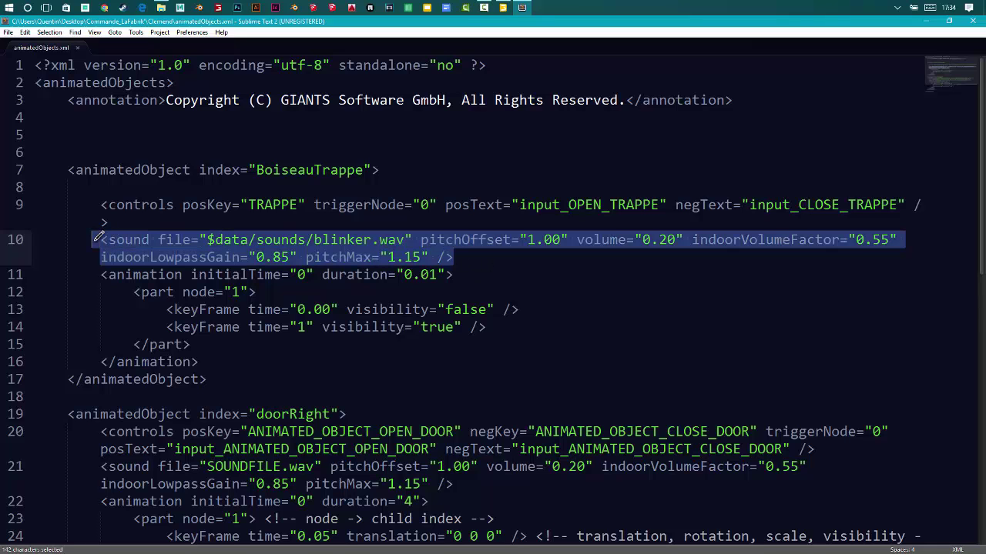
left_click(506, 262)
scroll(260, 250, "down", 1)
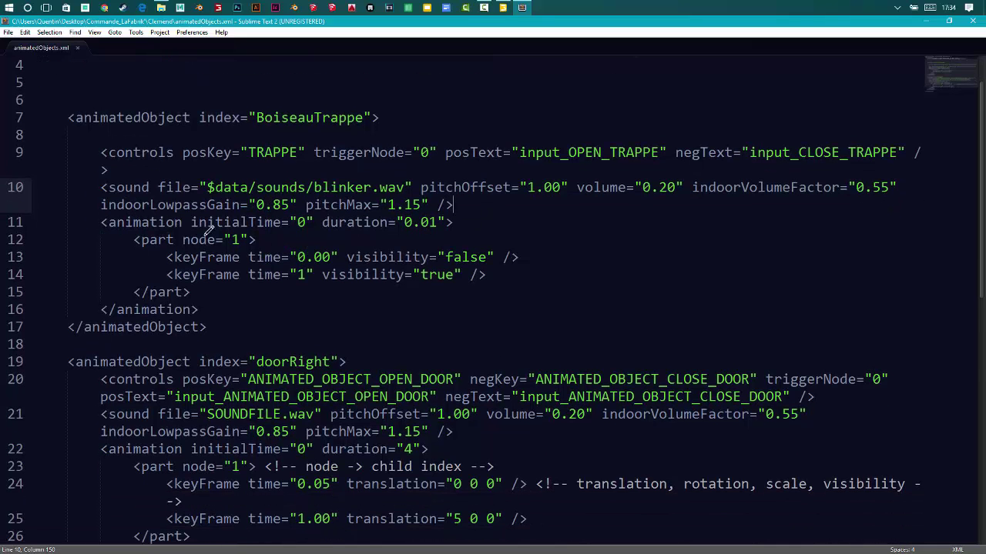
scroll(262, 247, "up", 1)
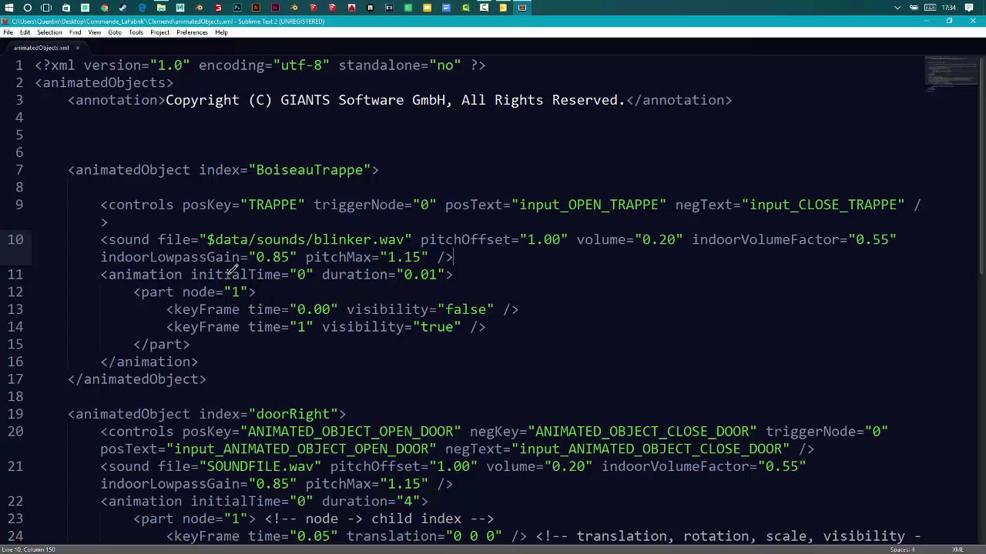
left_click(307, 274)
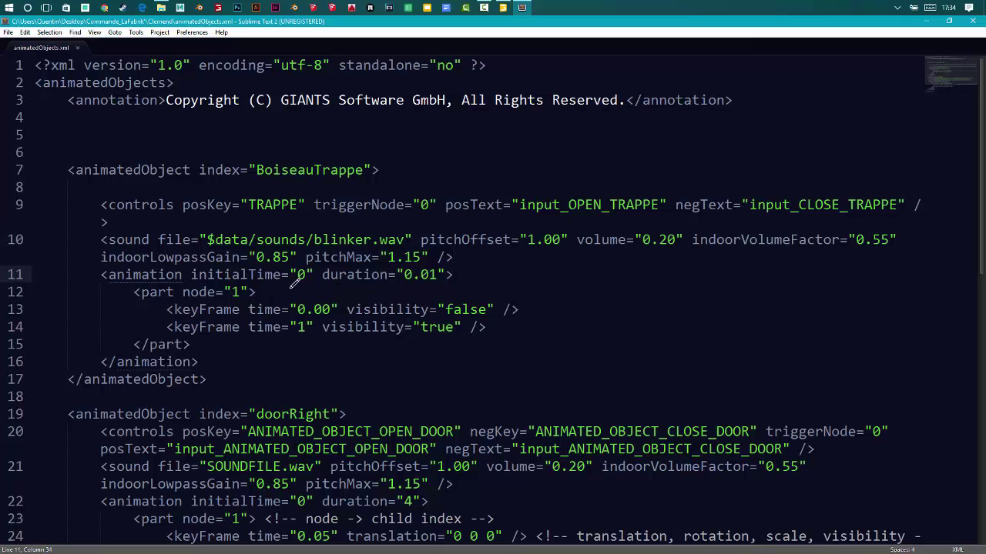
- Set the duration of the BoiseauTrappe animation to 2
double_click(436, 270)
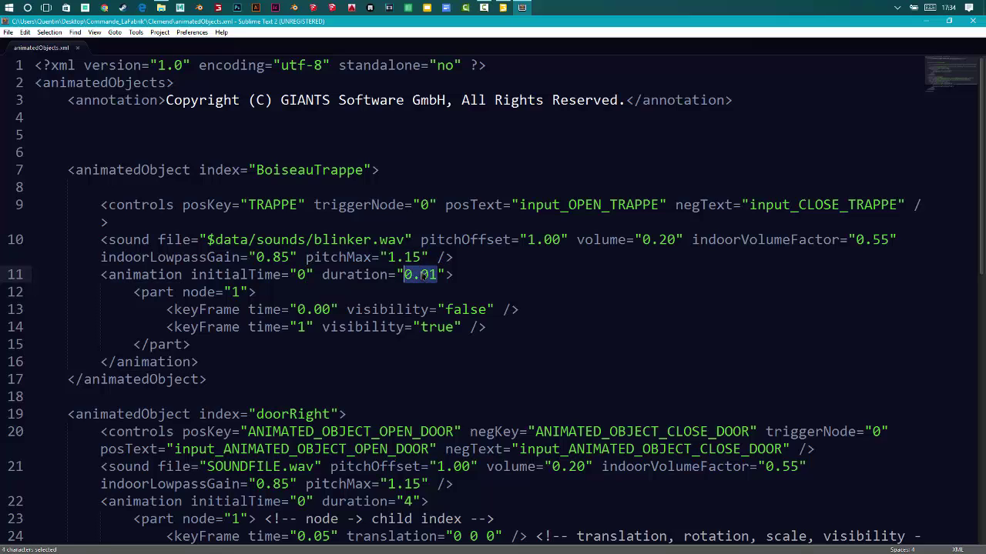
key("Left")
left_click_drag(438, 275, 404, 275)
type("2")
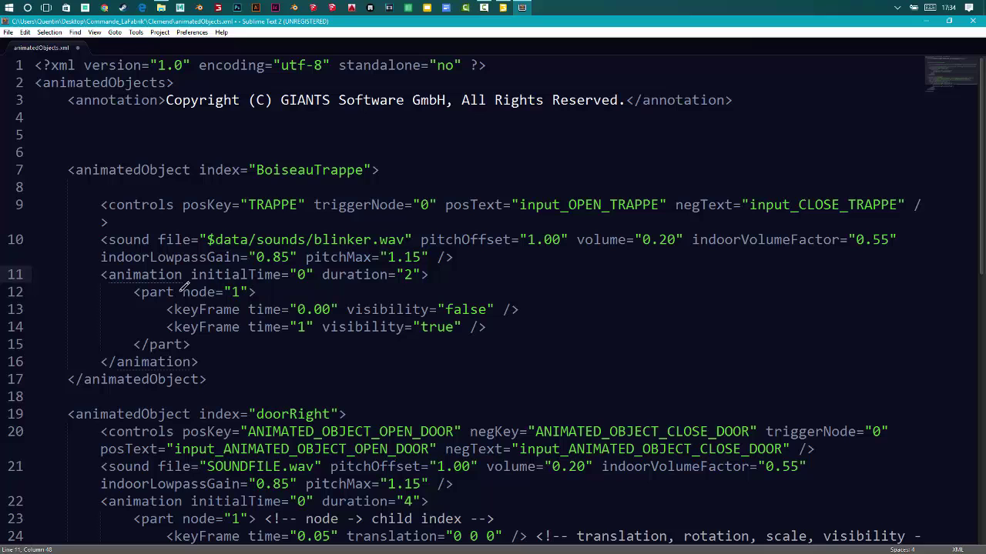
- Switch to GIANTS Editor and examine the Boiseau group's user attributes and its Trappe child object
left_click_drag(134, 292, 199, 337)
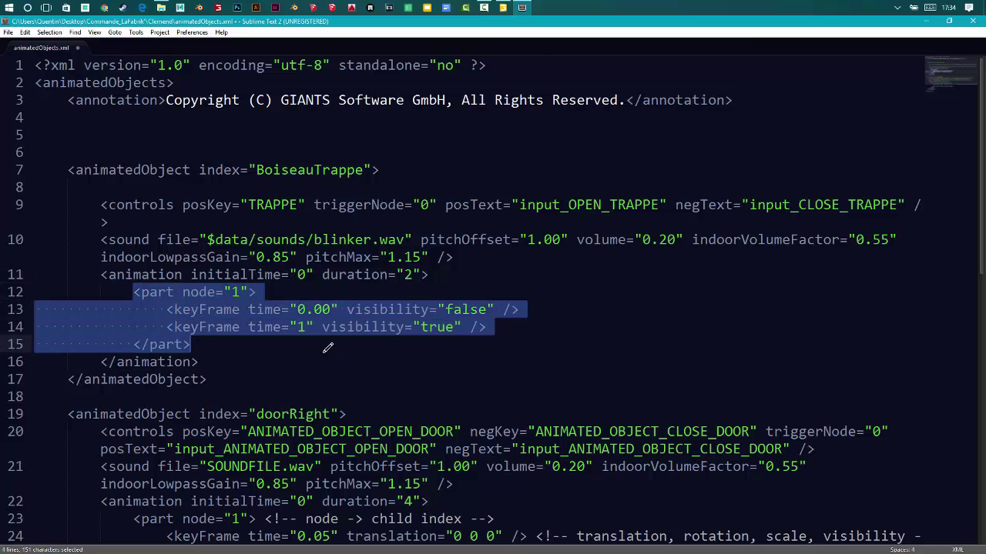
left_click(503, 7)
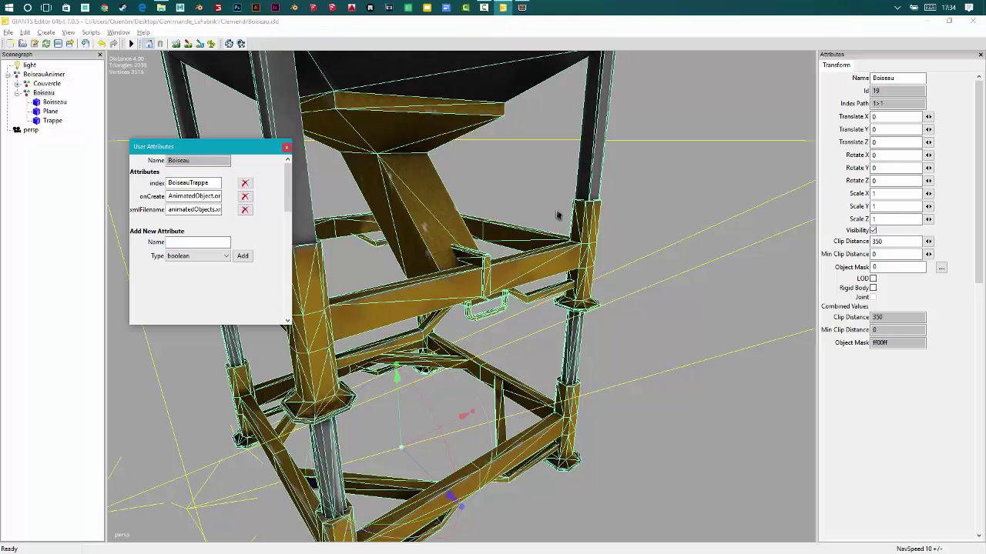
mouse_move(479, 289)
left_mouse_down()
mouse_move(479, 300)
mouse_move(480, 288)
left_mouse_up()
left_click(52, 121)
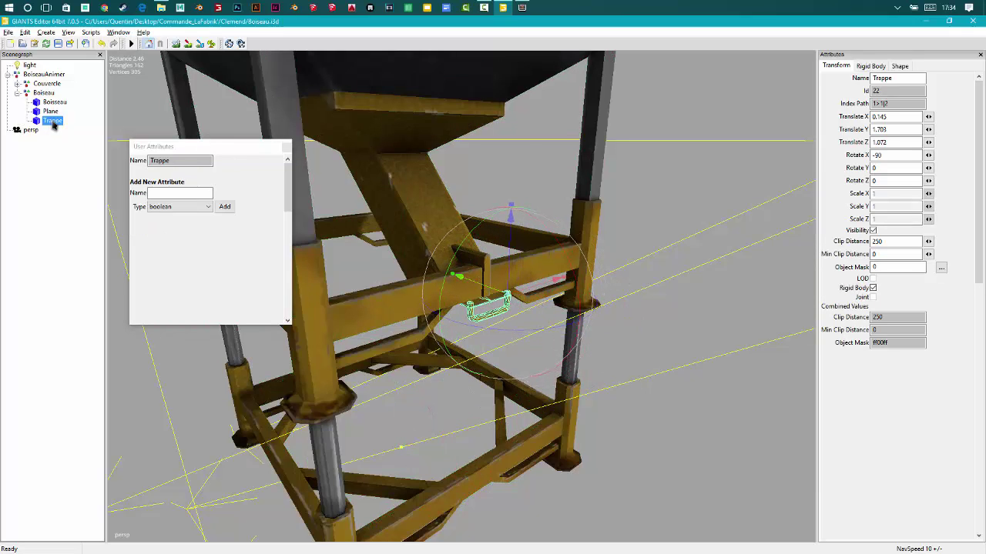
left_click(43, 94)
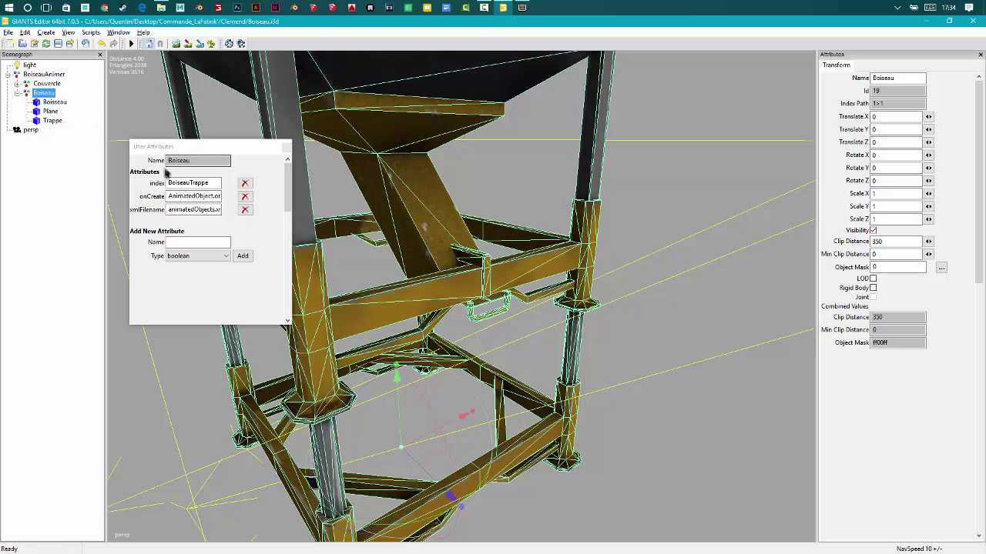
left_click_drag(191, 151, 202, 151)
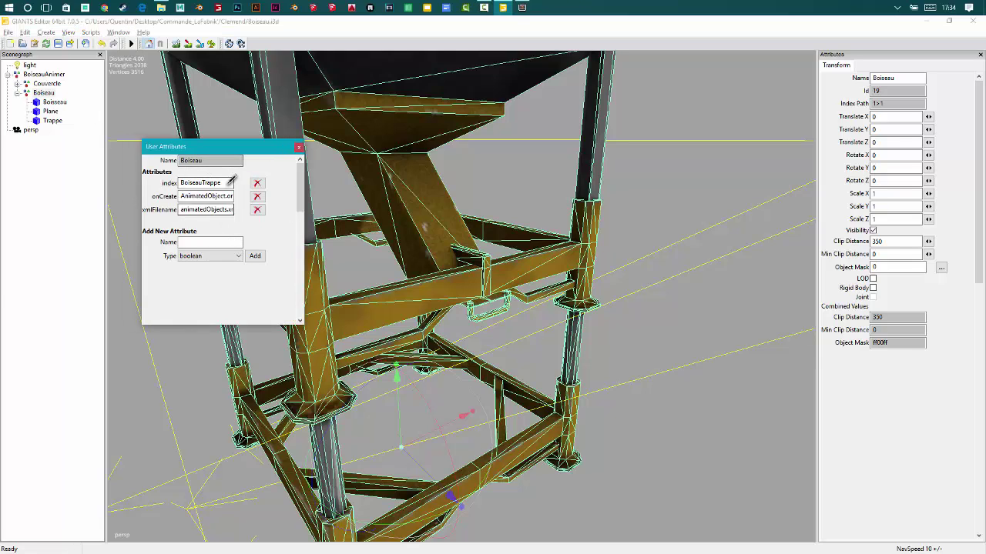
left_click(43, 93)
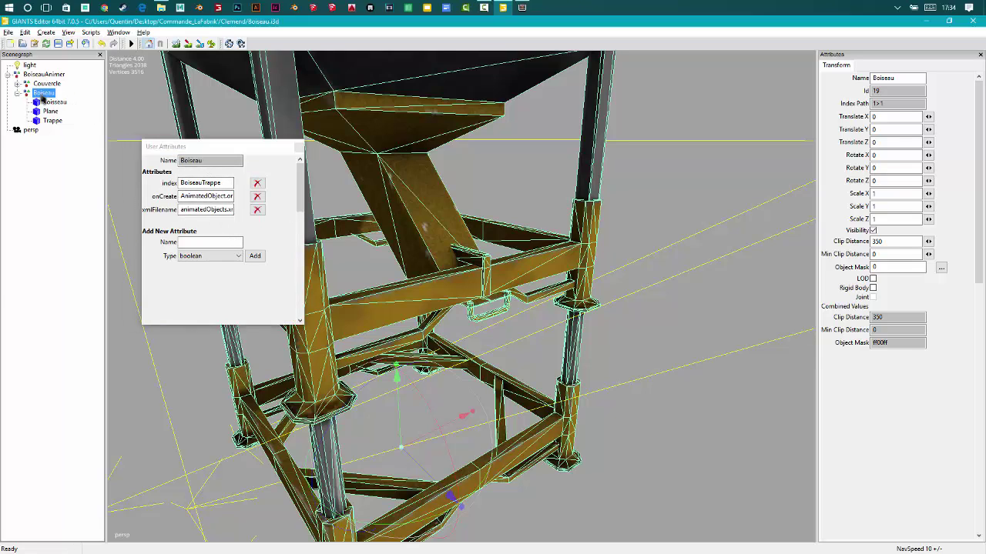
left_click(43, 94)
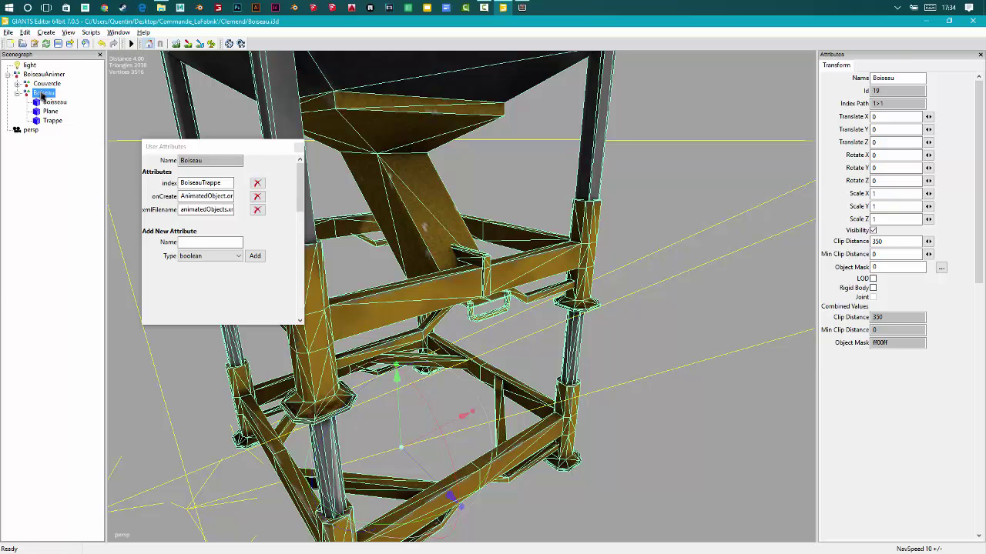
left_click(53, 121)
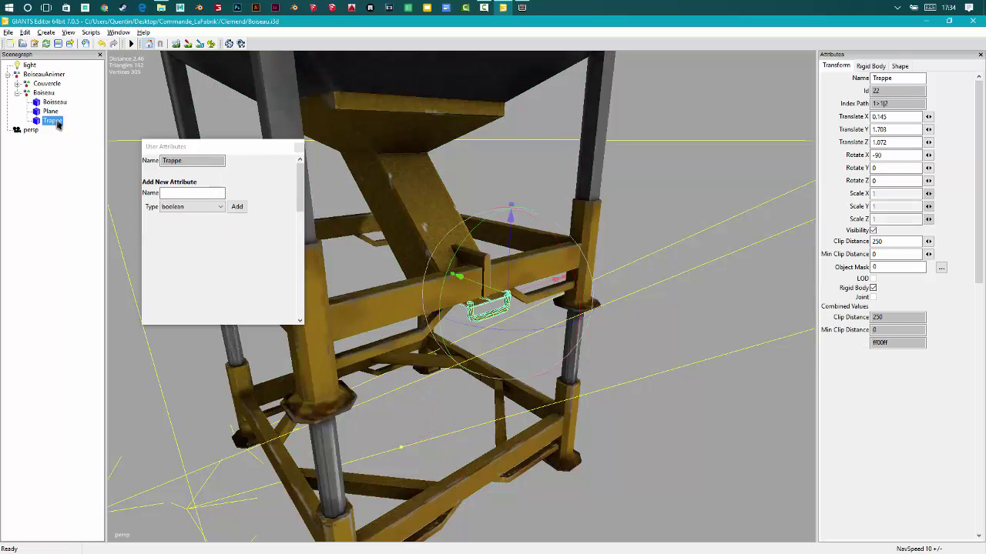
- Slide the Trappe object under Boiseau to a Translate Z of about 1.048
left_click_drag(484, 287, 479, 283)
left_click(44, 93)
left_click(52, 121)
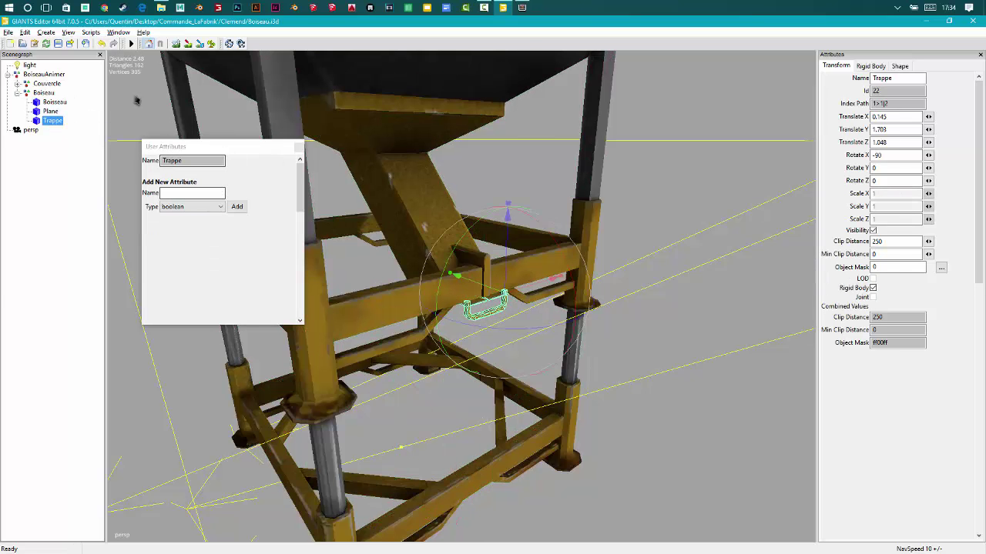
left_click(53, 124)
- Go through the Boiseau group's children in order to work out the child index of Trappe
left_click(43, 93)
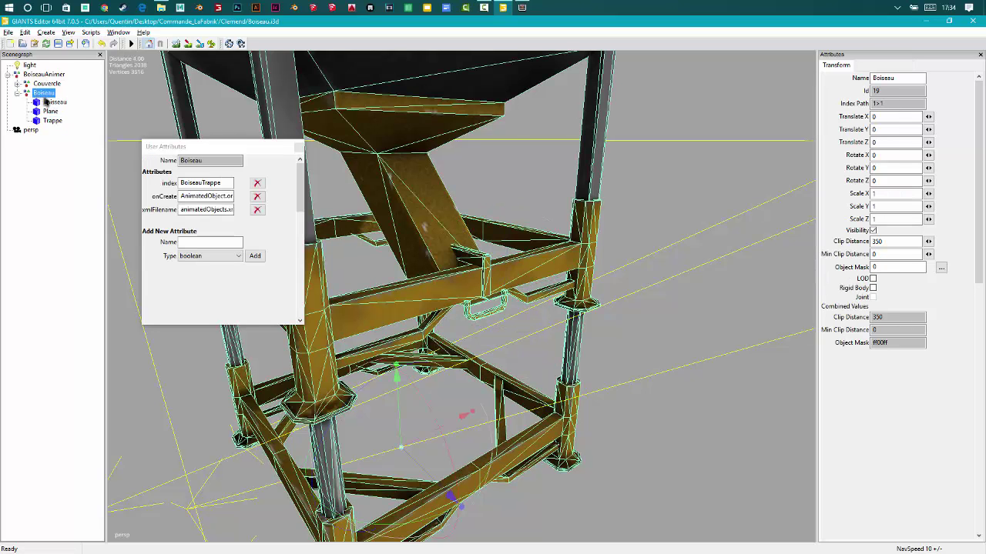
left_click(55, 103)
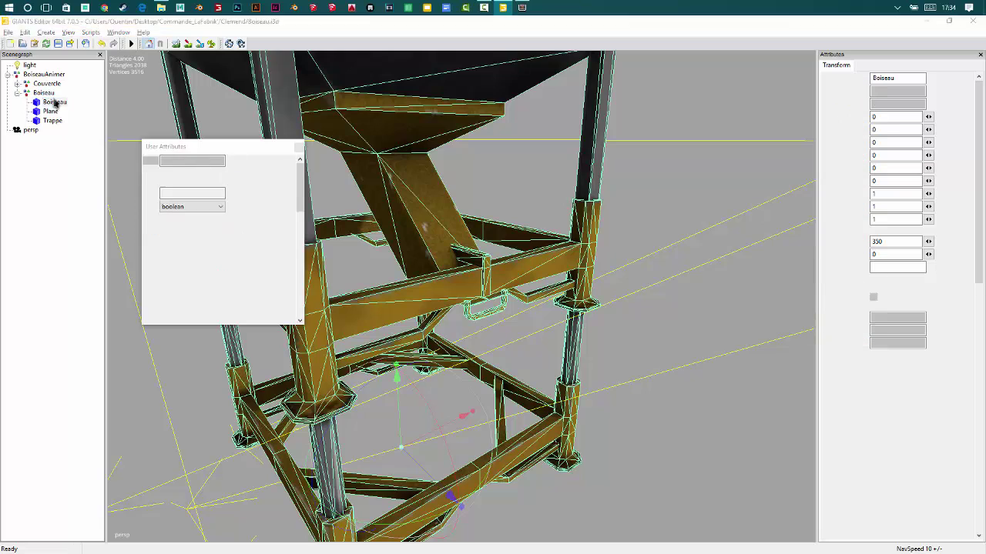
left_click(50, 111)
left_click(53, 121)
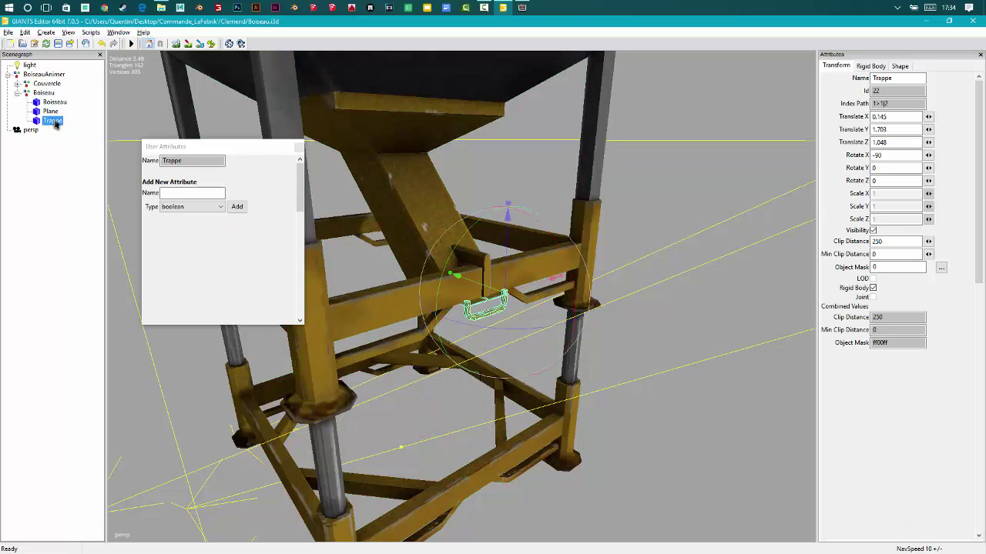
left_click(52, 103)
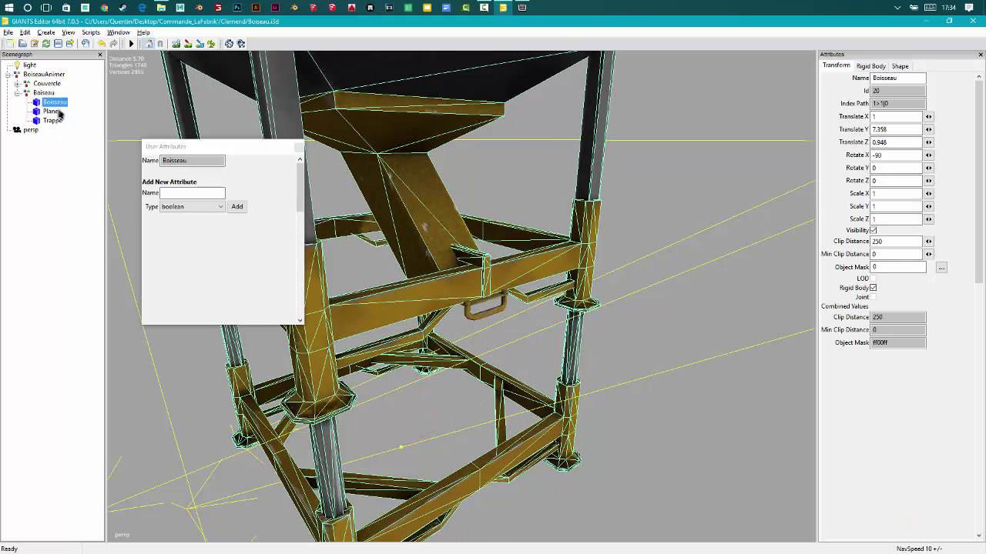
left_click(50, 112)
left_click(53, 121)
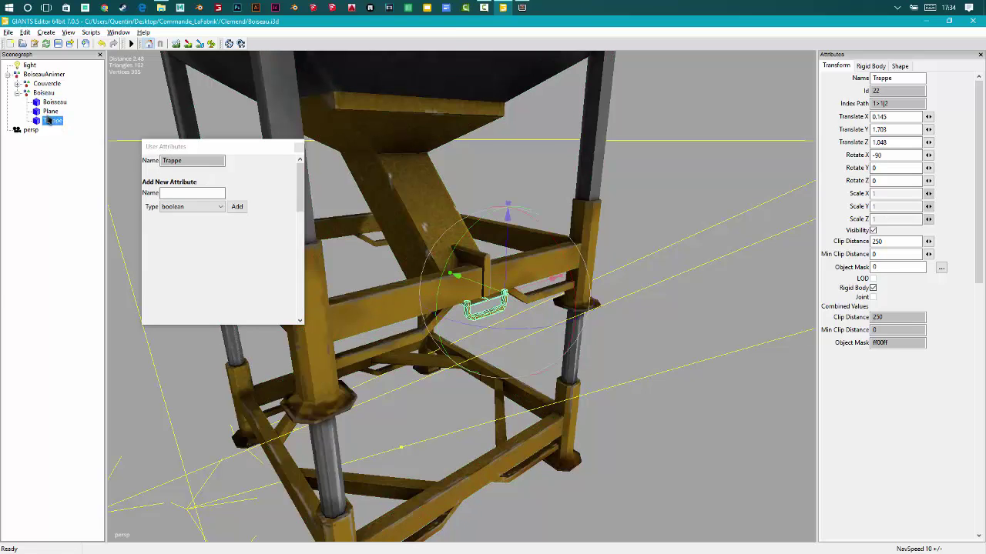
- Switch to Sublime Text and set the part node in the BoiseauTrappe animation to 2
left_click(503, 7)
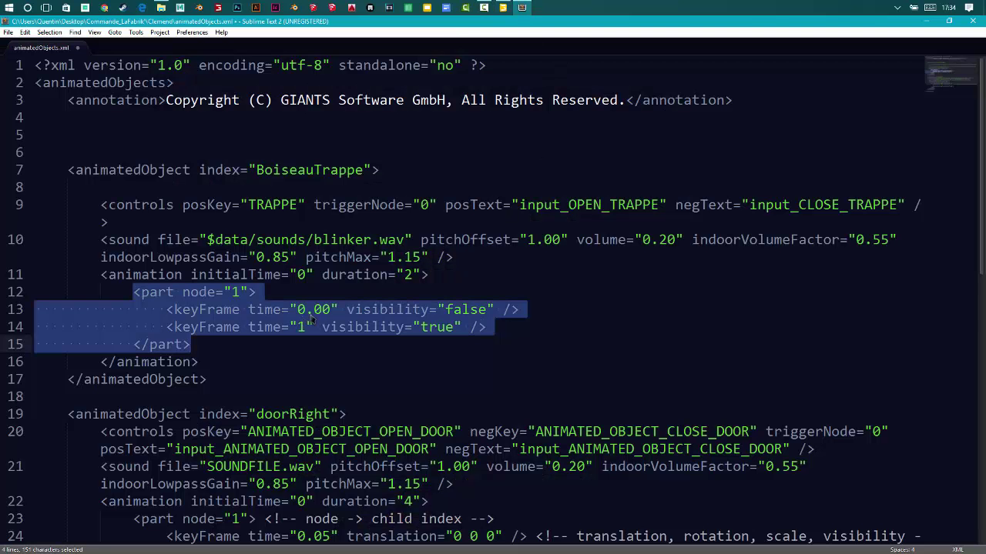
left_click(312, 319)
left_click(239, 292)
key("BackSpace")
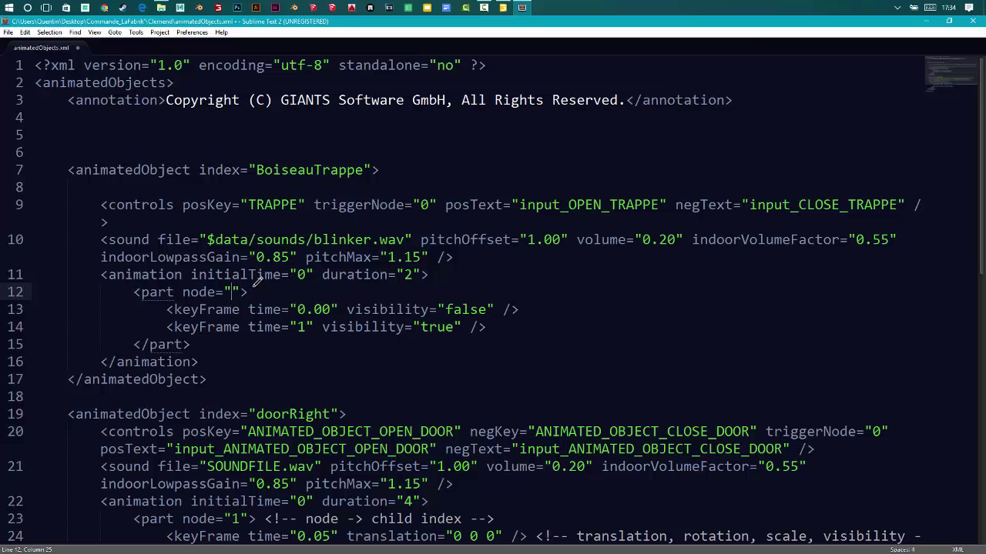
type("2")
left_click(522, 6)
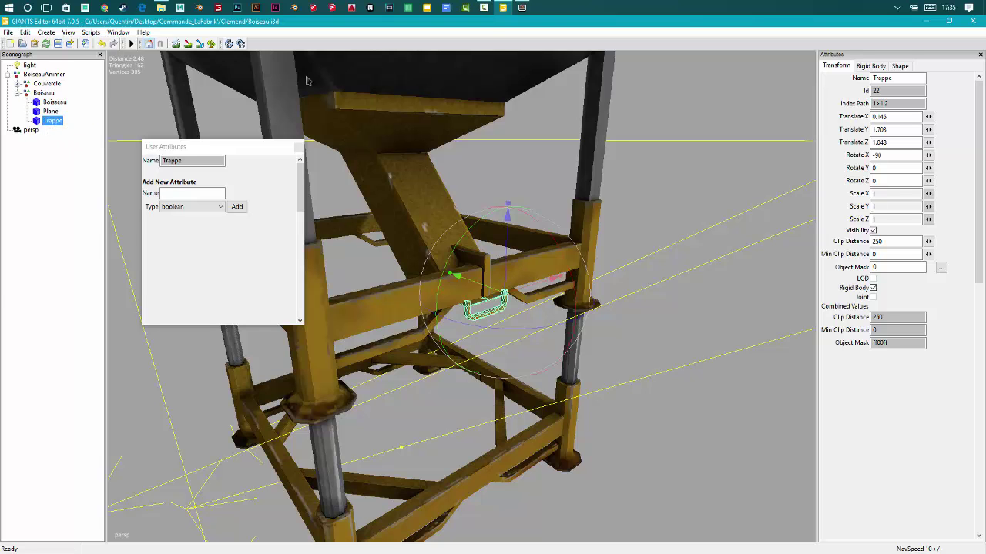
left_click(521, 7)
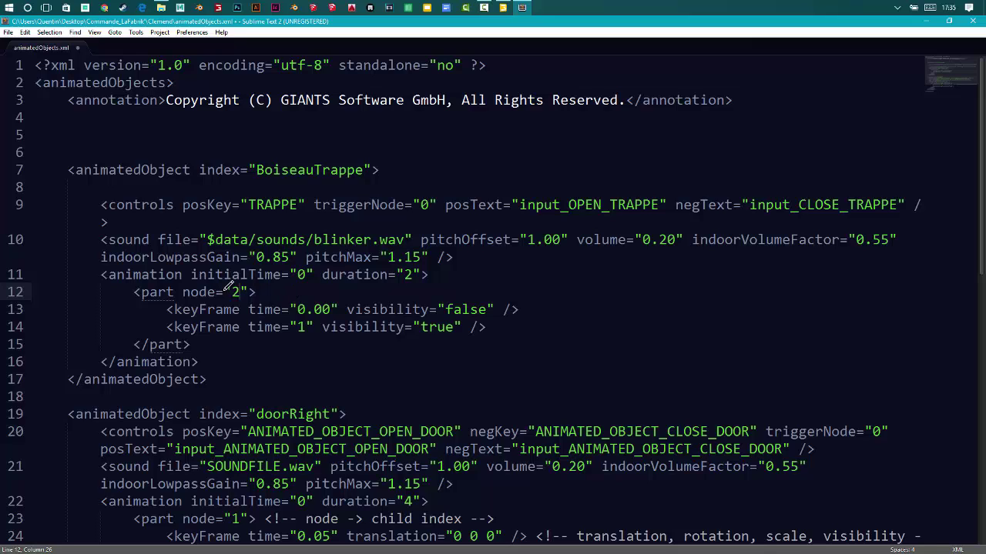
type("0")
key("BackSpace")
key("Left")
- Shorten the first keyFrame's time in the BoiseauTrappe animation to 0
left_click(331, 308)
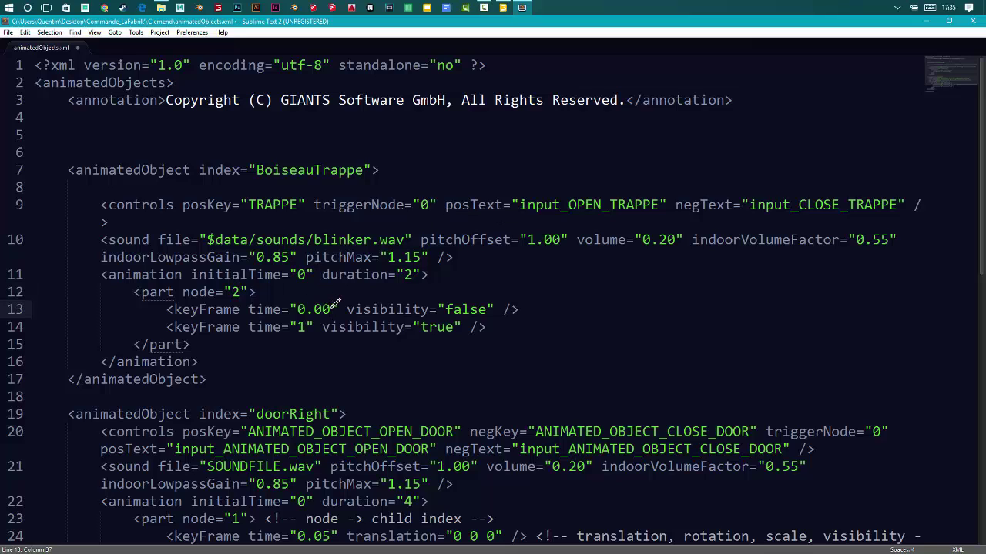
key("BackSpace")
key("BackSpace")
key("BackSpace")
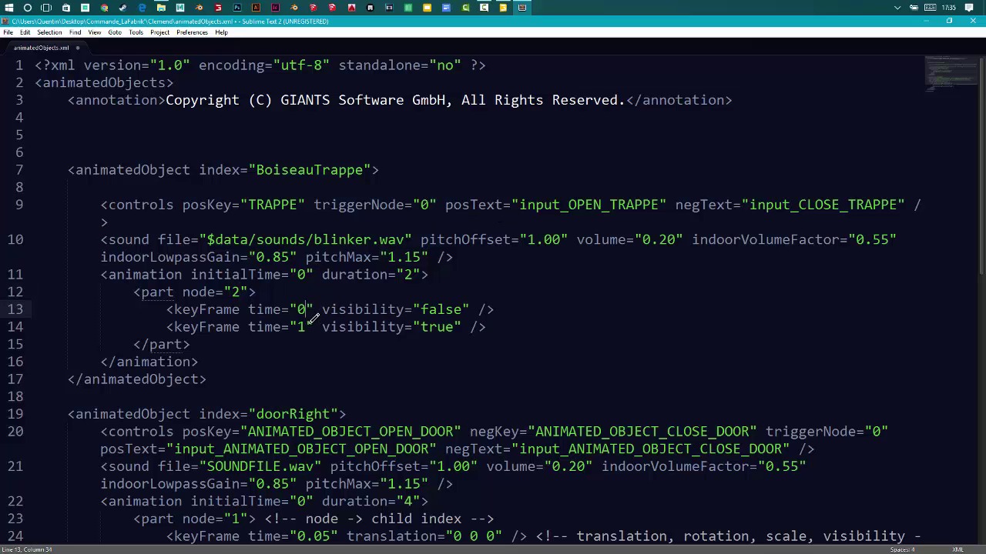
- Try 0.5 as the time of the first BoiseauTrappe keyFrame and restore it to 0
key("Down")
left_click(310, 305)
type(".5")
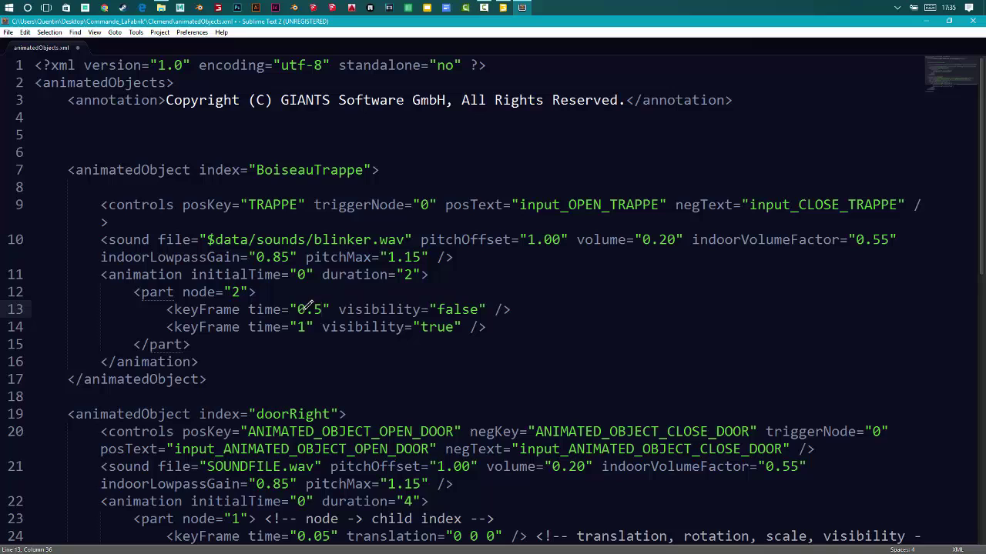
key("BackSpace")
key("BackSpace")
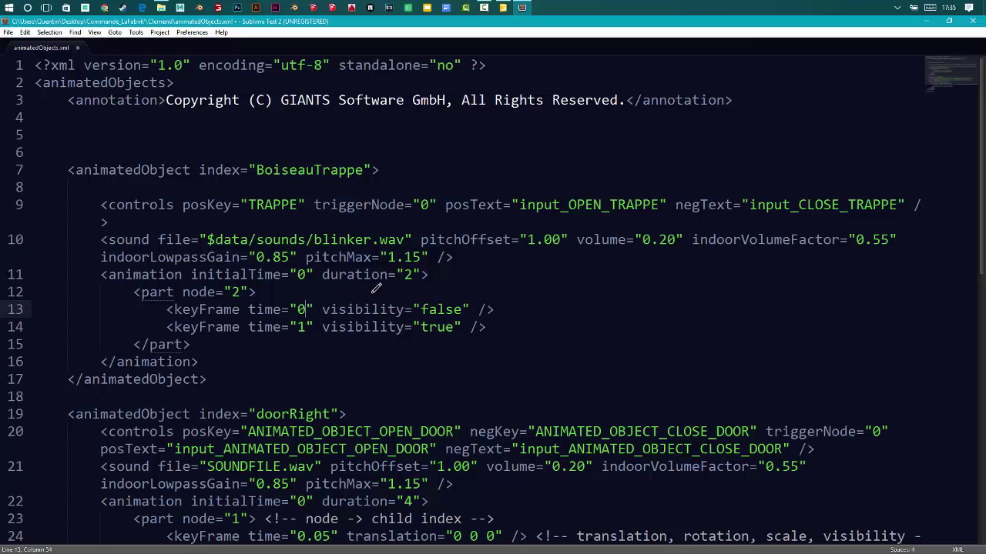
- Delete the visibility attributes from both keyFrame lines of the BoiseauTrappe animation
scroll(409, 260, "down", 1)
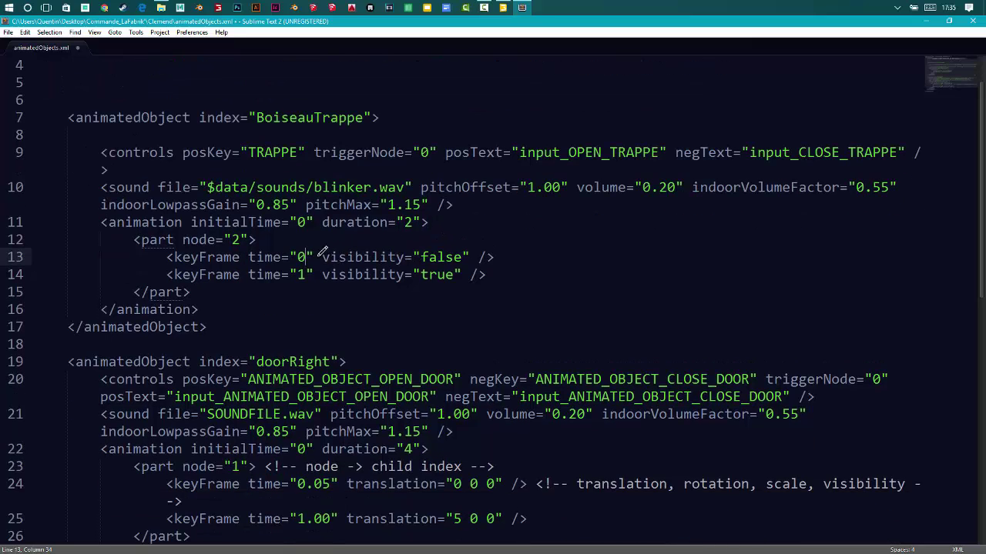
left_click_drag(322, 257, 466, 251)
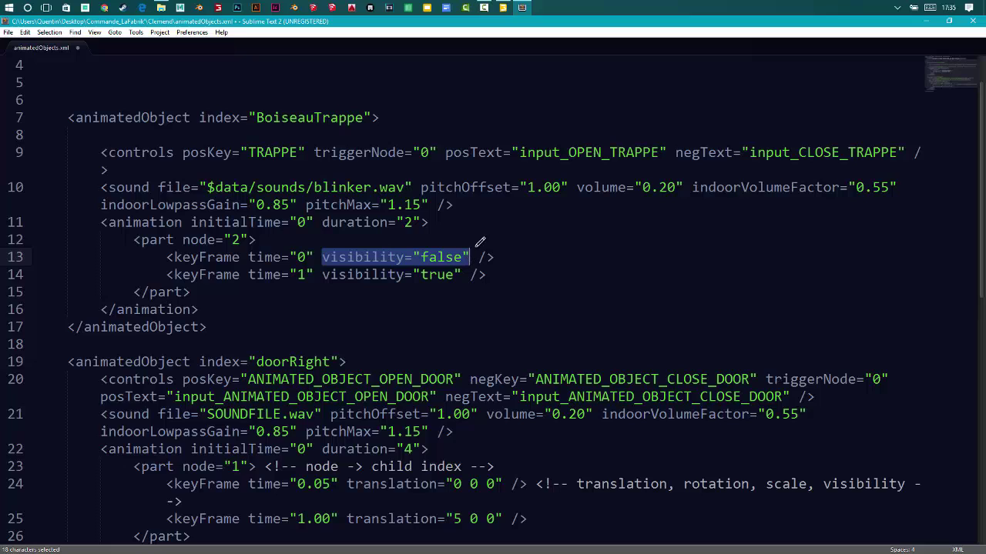
key("BackSpace")
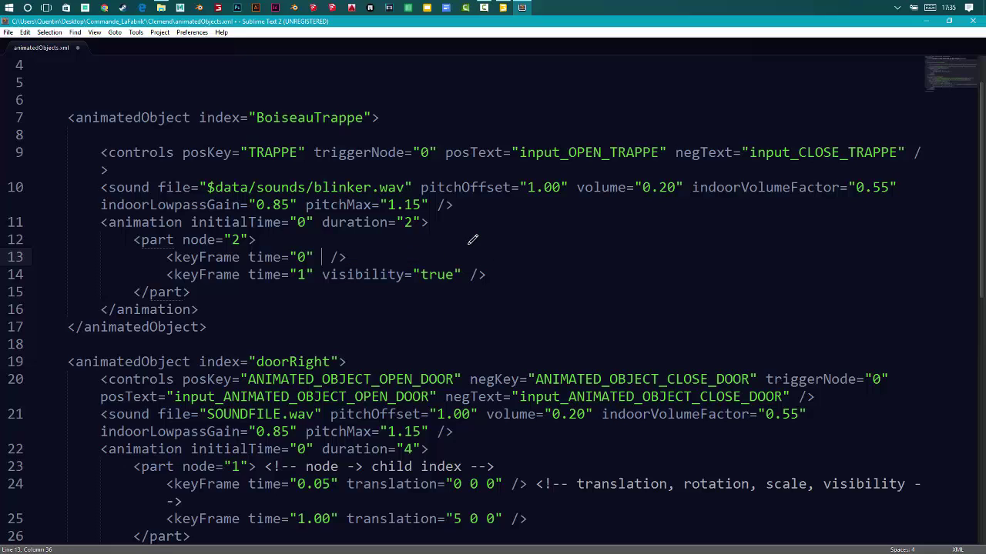
left_click_drag(323, 275, 462, 269)
key("BackSpace")
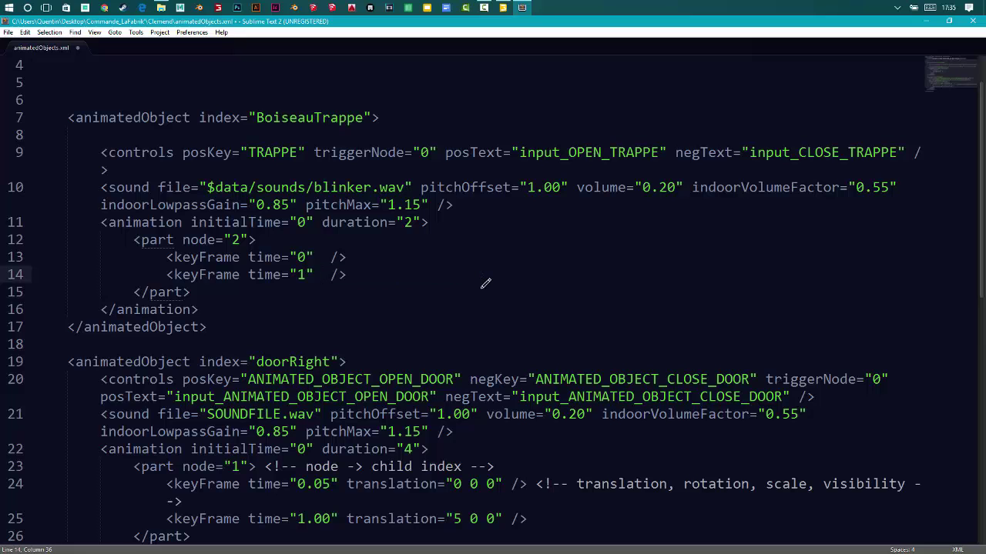
- Switch to GIANTS Editor and slide the Trappe object to a Translate Z of about 1.054
left_click(327, 256)
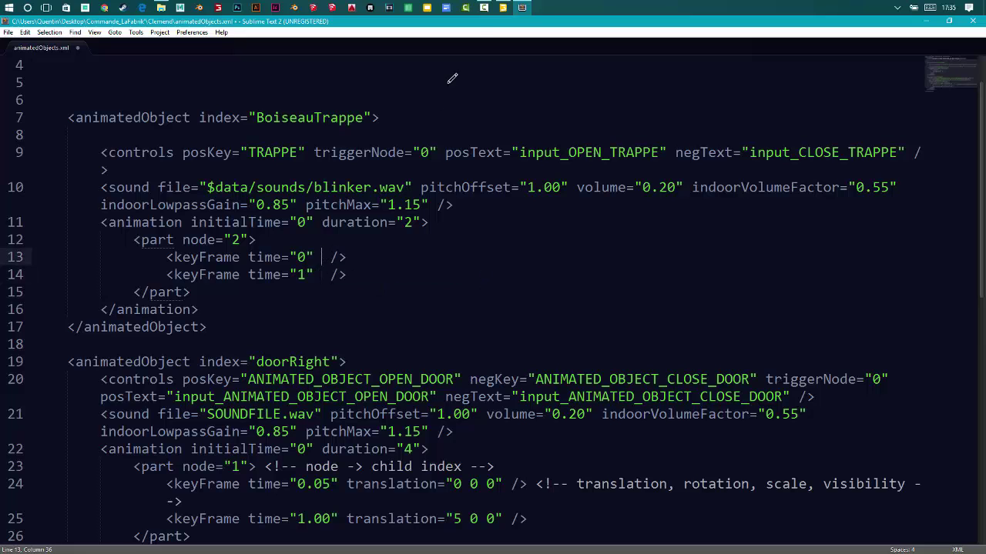
left_click(503, 7)
left_click(486, 285)
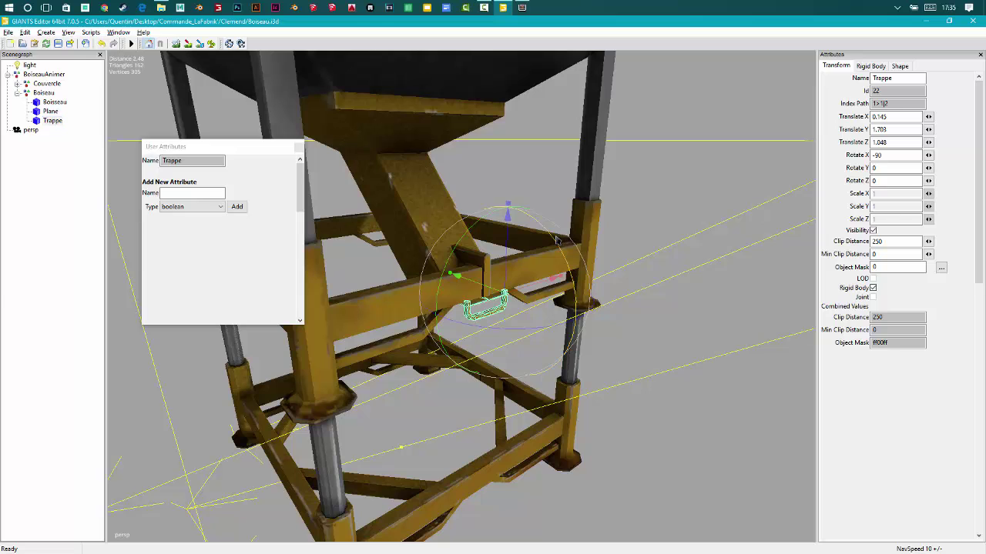
mouse_move(485, 282)
left_mouse_down()
mouse_move(532, 293)
mouse_move(481, 284)
left_mouse_up()
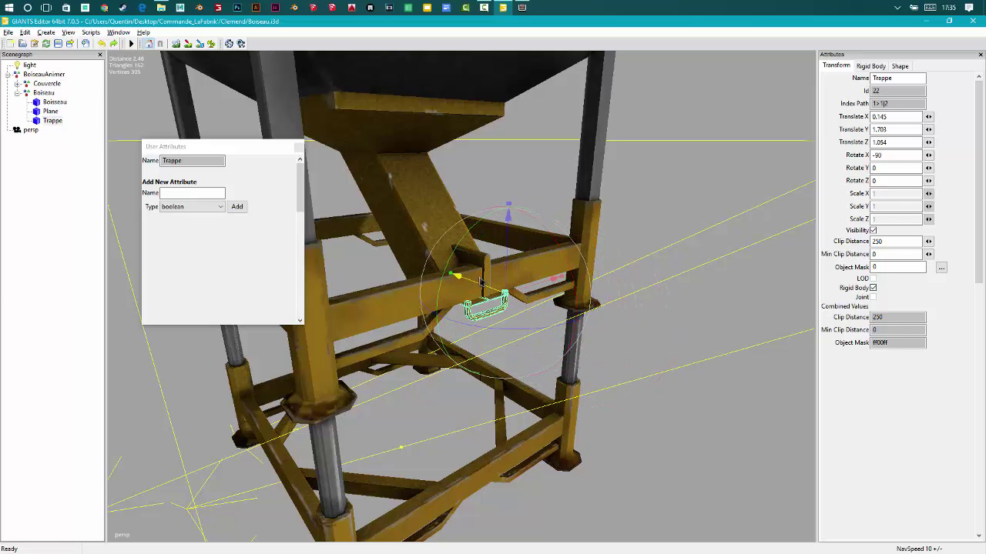
- Return to Sublime Text and add an empty translation="" attribute to the BoiseauTrappe keyFrame at time 0
left_click(522, 8)
type("transla")
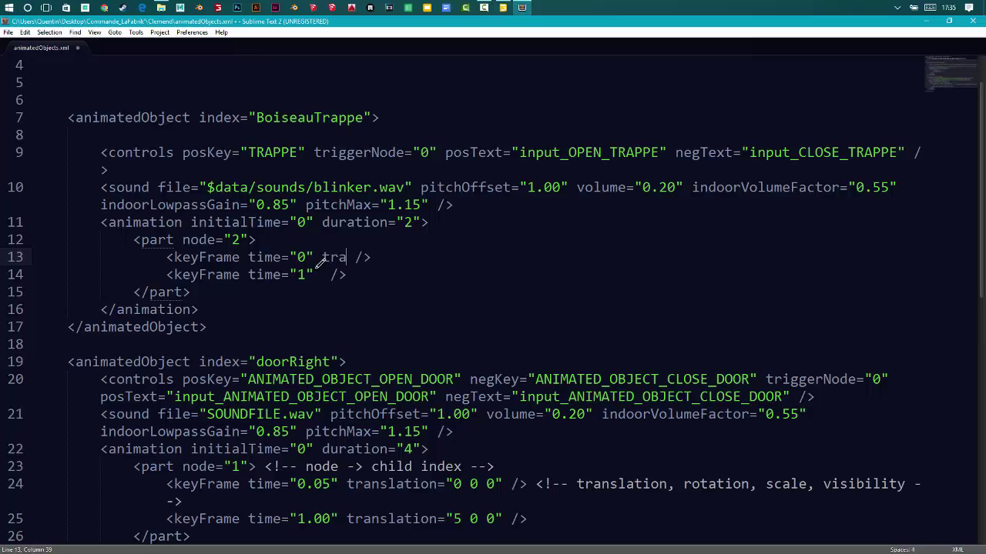
type("tion=\"")
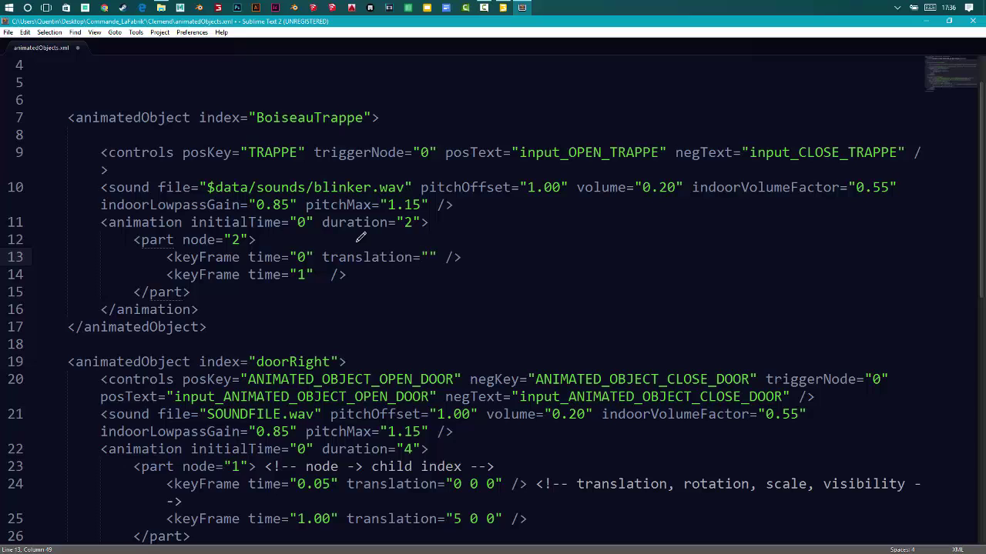
- Copy the empty translation attribute into the BoiseauTrappe keyFrame at time 1 and return to the first keyFrame's empty value
left_click_drag(322, 255, 437, 254)
key("ctrl+c")
left_click(319, 275)
key("ctrl+v")
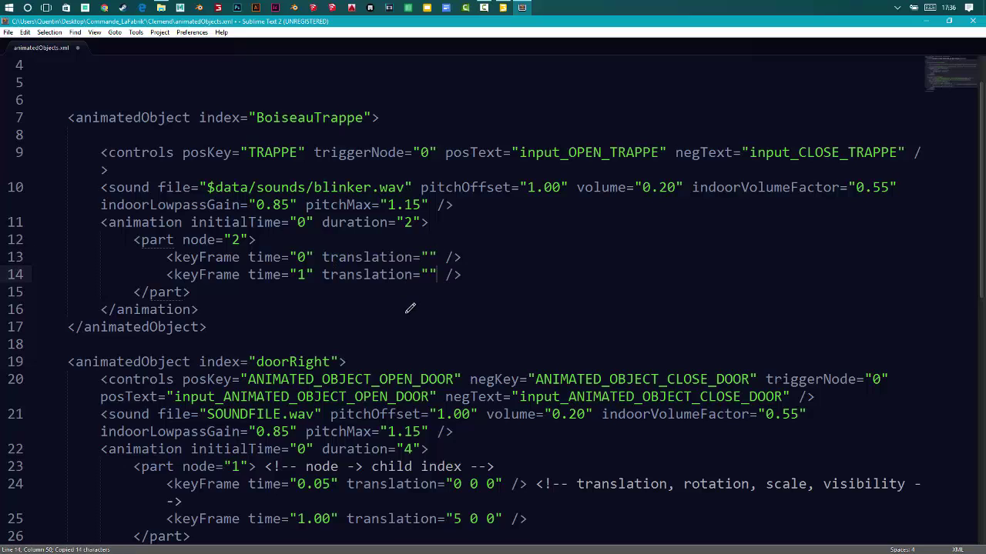
left_click(431, 251)
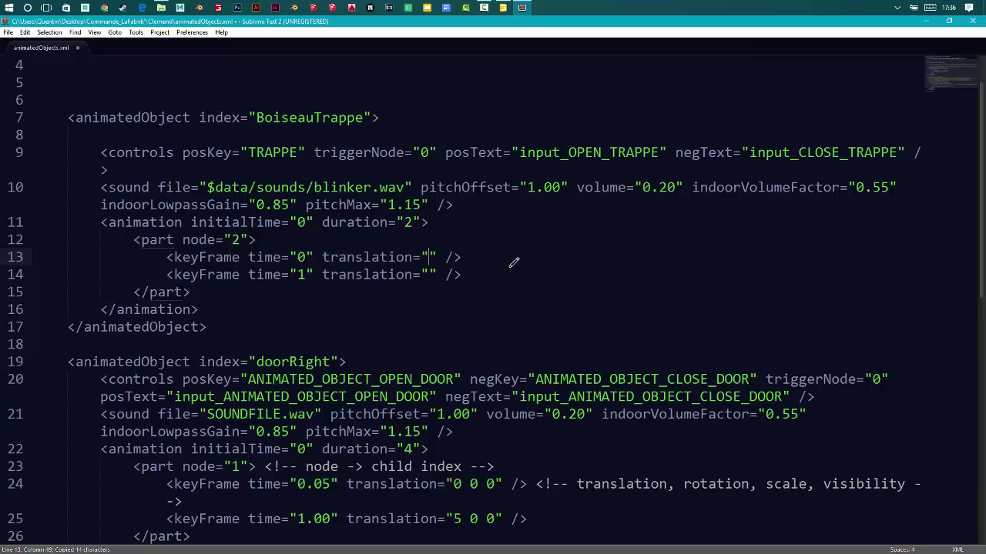
- Switch to GIANTS Editor and slide the Trappe hatch to its closed position at a Translate Z of about 1.038
left_click(504, 9)
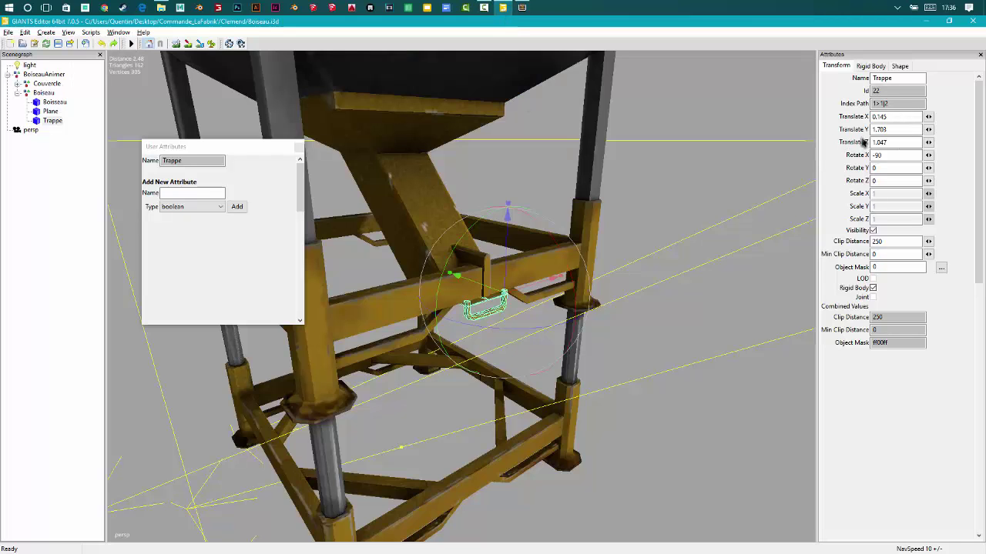
key("f")
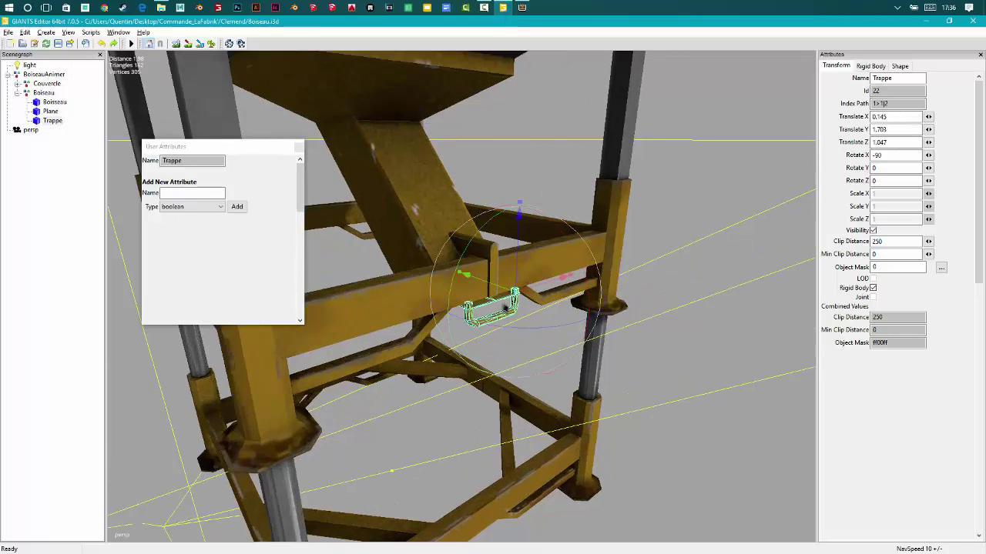
mouse_move(609, 263)
left_mouse_down()
mouse_move(624, 268)
mouse_move(616, 265)
left_mouse_up()
left_click_drag(898, 116, 876, 112)
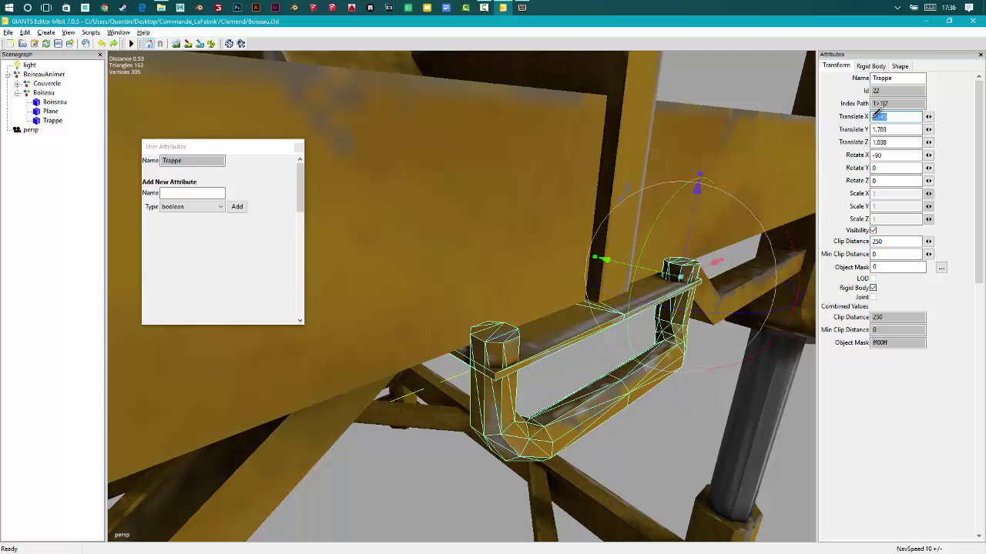
- Arrange the Sublime Text and GIANTS Editor windows side by side, with the XML file next to the Trappe's transform values
key("super+Right")
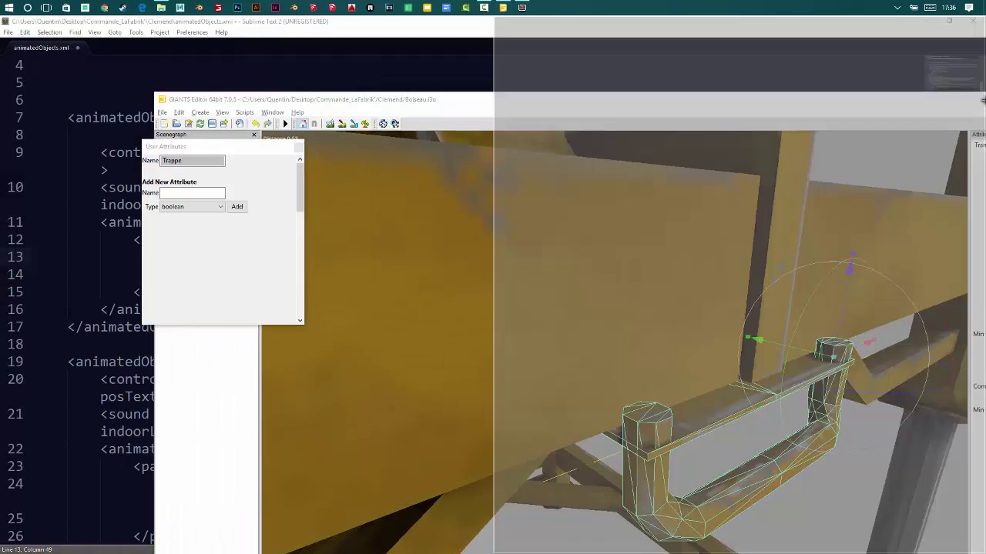
left_click(336, 26)
key("super+Left")
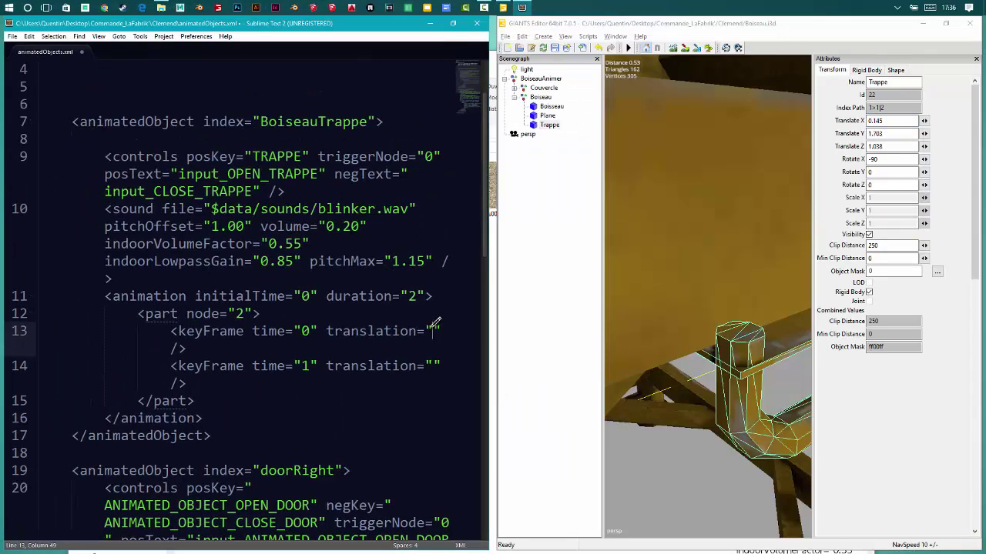
left_click(499, 351)
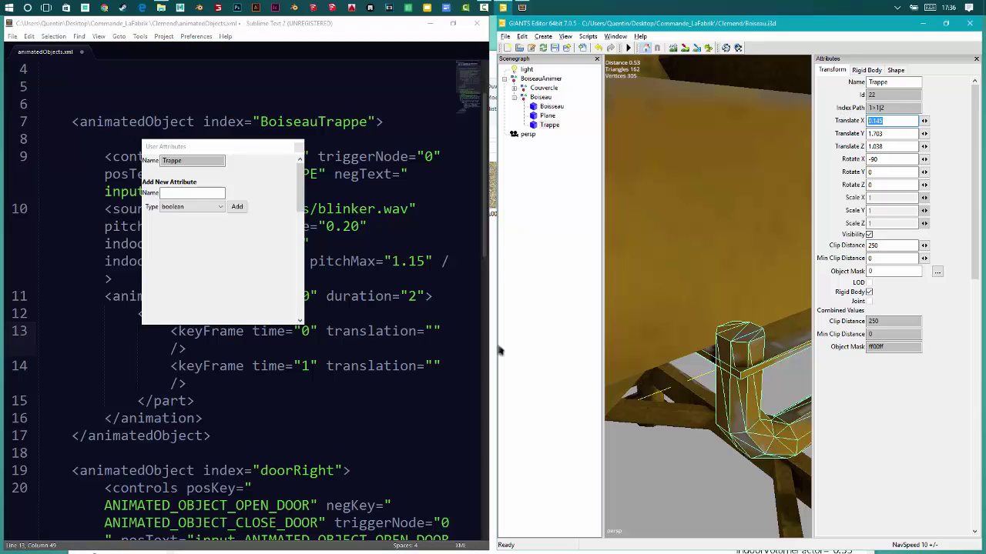
- Enter the Trappe's closed position 0.145 1.703 1.038 as the translation of the BoiseauTrappe keyFrame at time 0
left_click(435, 331)
type("0.145")
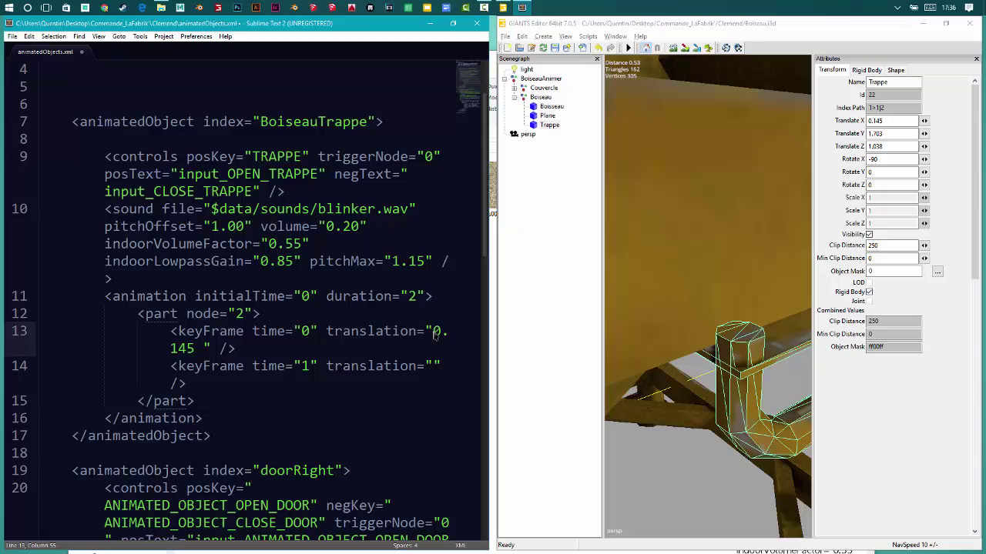
type(" 1.703")
left_click(220, 348)
key("Right")
key("Right")
key("Right")
type("1.038")
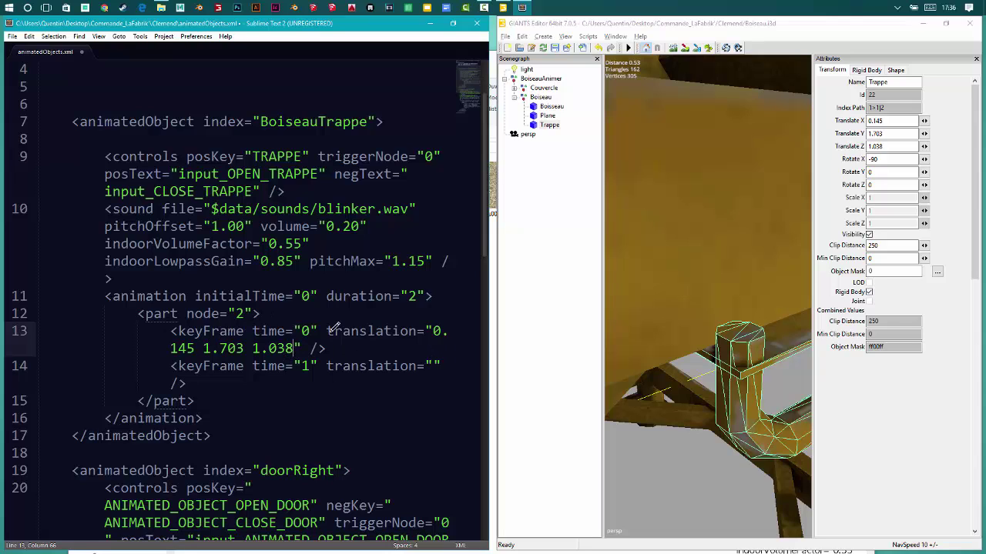
- Copy the translation values 0.145 1.703 1.038 into the BoiseauTrappe keyFrame at time 1
left_click(435, 331, "shift")
key("ctrl+c")
left_click(436, 367)
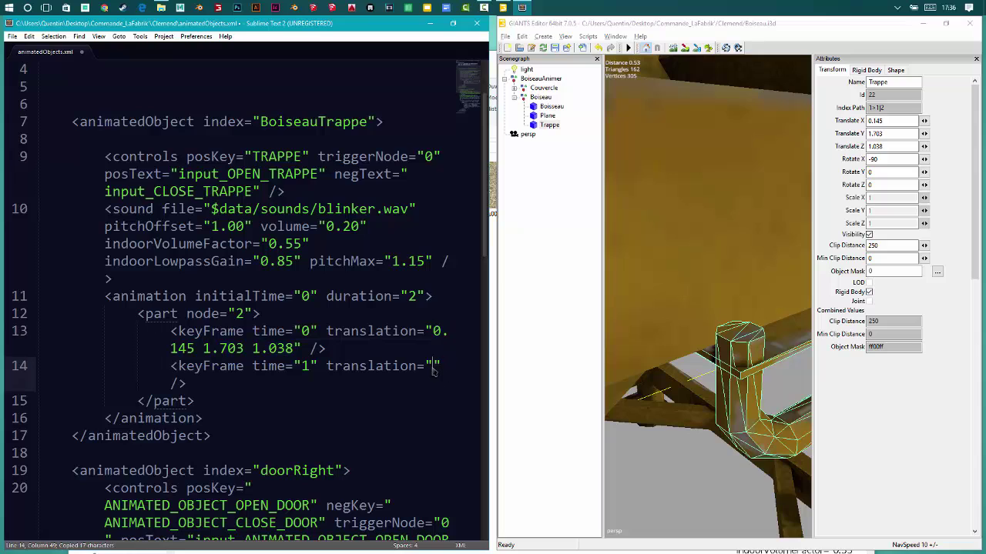
key("ctrl+v")
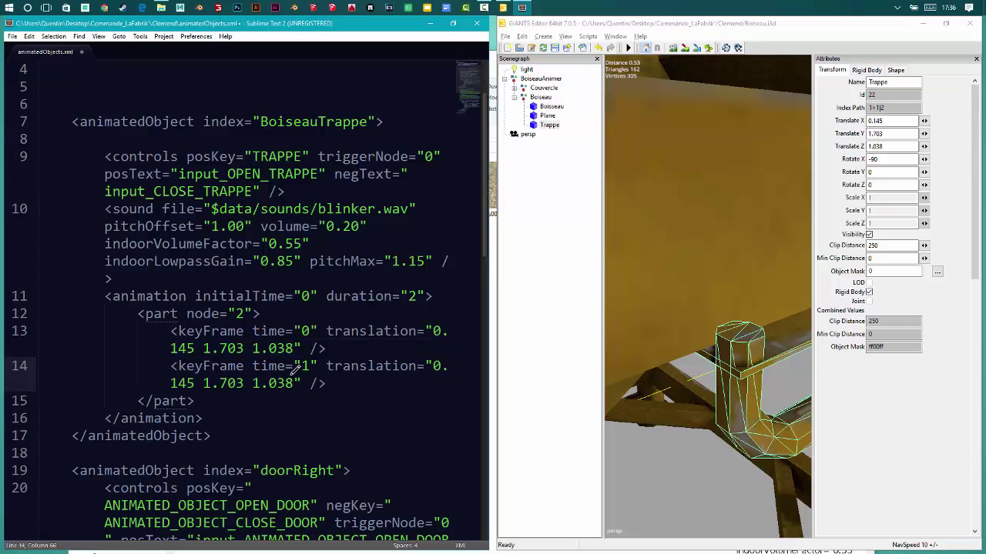
- In GIANTS Editor, slide the Trappe outward along its axis to an open position at a Translate Z of about 1.434
left_click(692, 302)
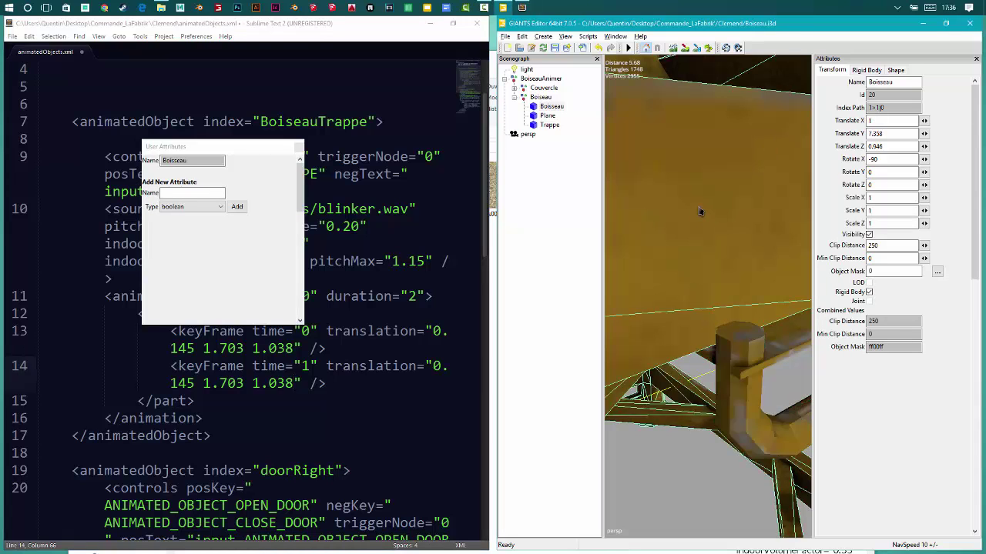
scroll(700, 211, "down", 3)
left_click(723, 301)
scroll(716, 296, "up", 5)
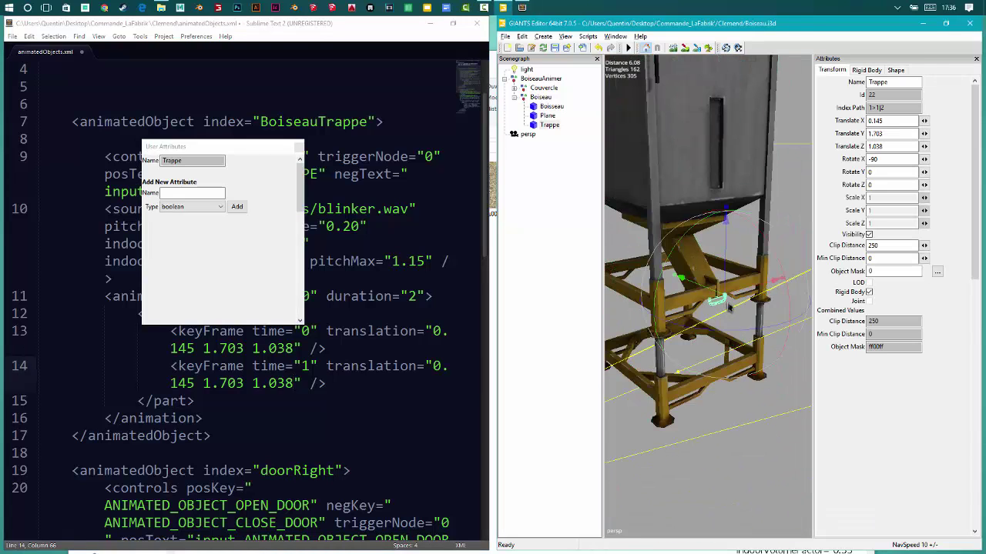
left_click_drag(705, 286, 746, 299)
scroll(746, 249, "up", 2)
key("f")
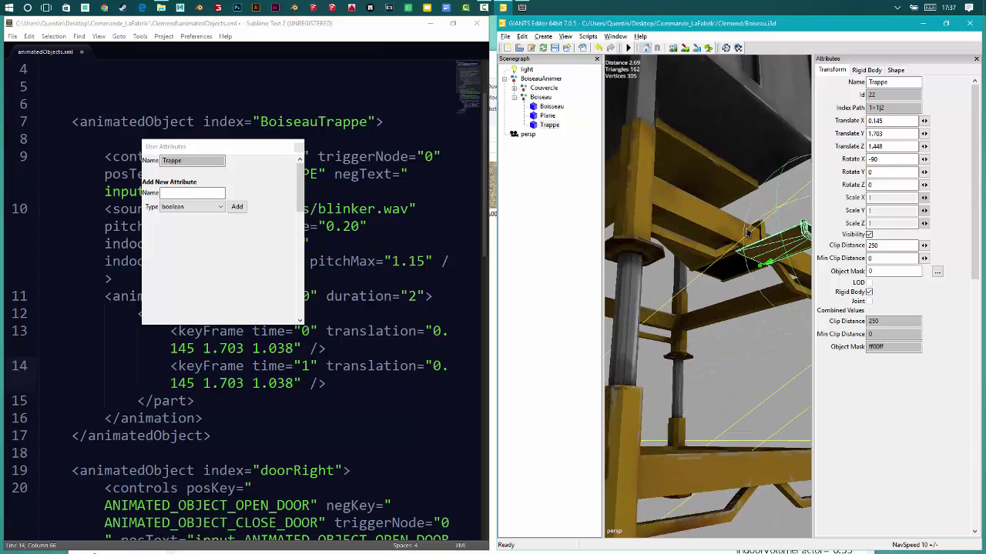
middle_click_drag(725, 248, 763, 293)
left_click_drag(762, 292, 719, 338)
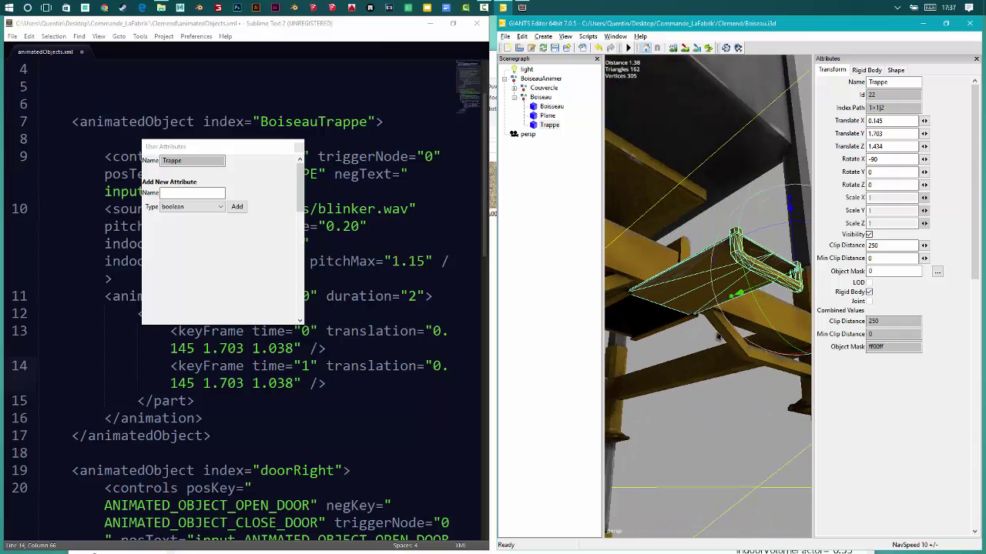
- Replace the Z value in the time 1 keyFrame's translation with the Trappe's open position, 1.434
double_click(885, 145)
left_click(260, 377)
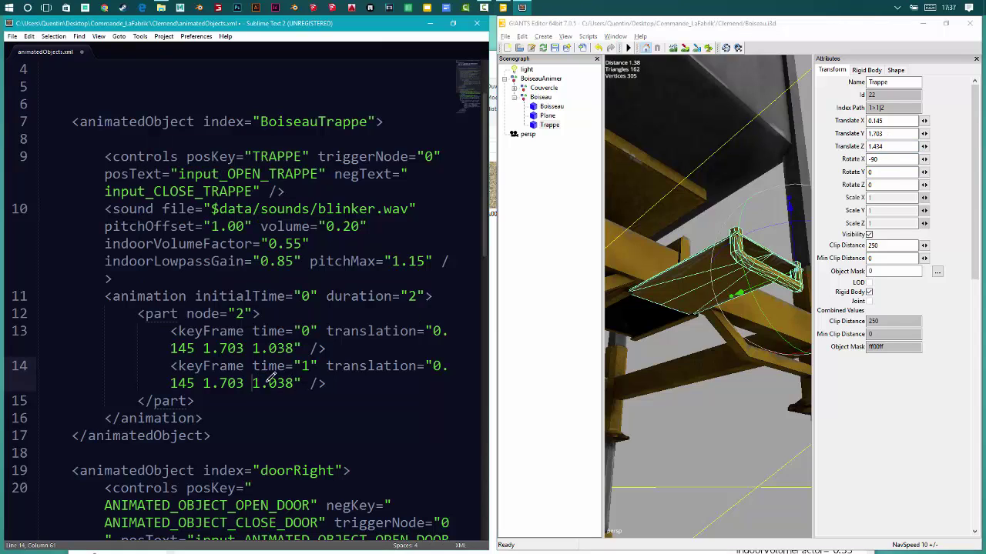
left_click_drag(253, 383, 296, 382)
key("ctrl+v")
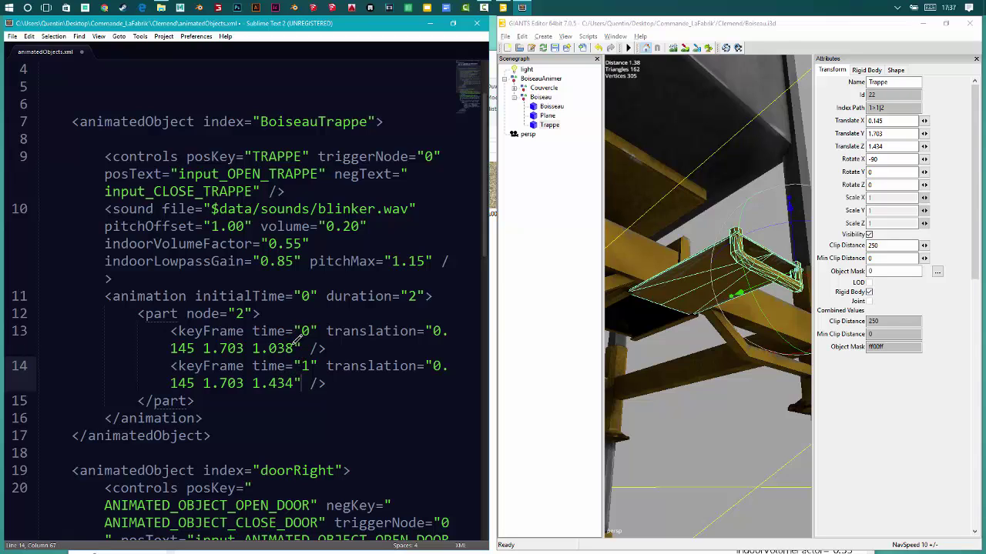
scroll(297, 338, "down", 1)
left_click_drag(214, 383, 40, 101)
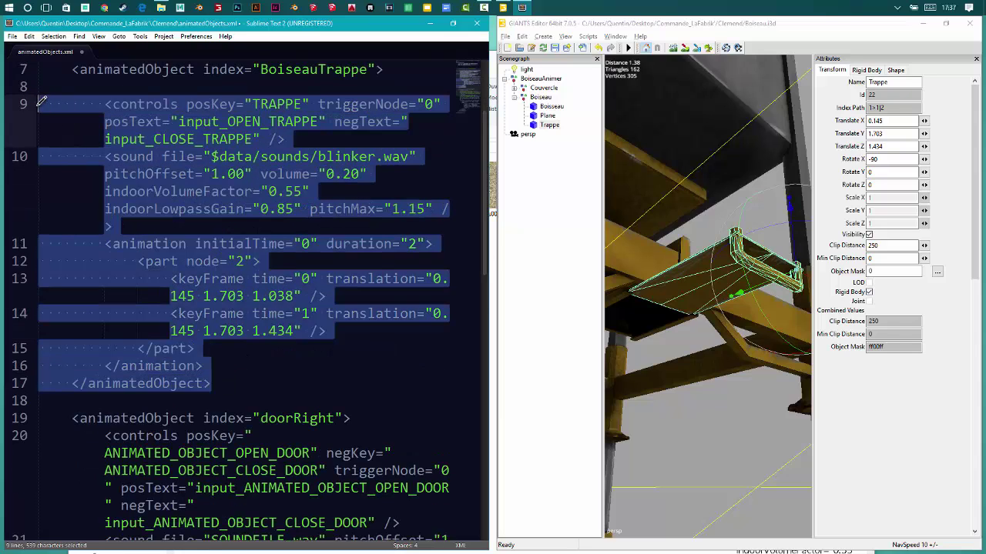
left_click(255, 269)
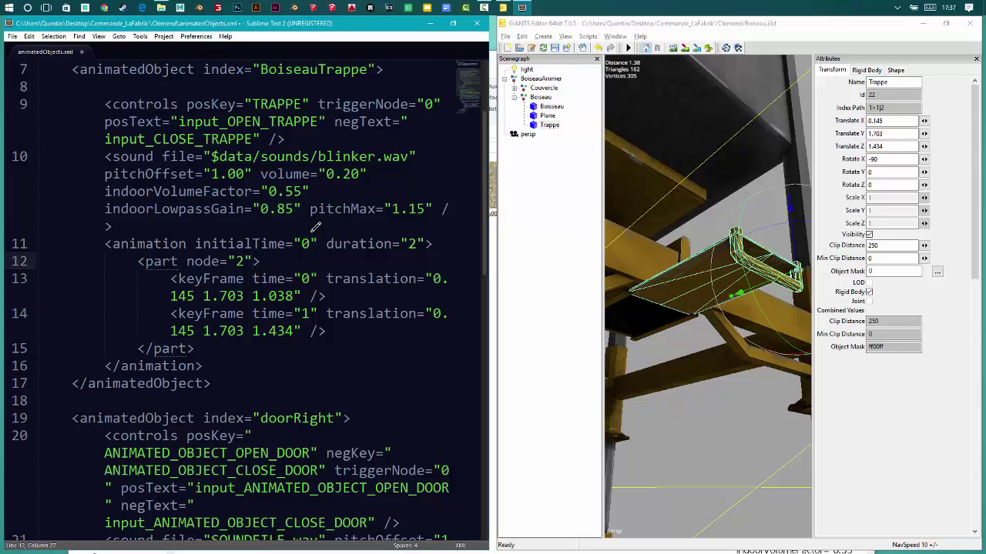
left_click_drag(208, 383, 38, 104)
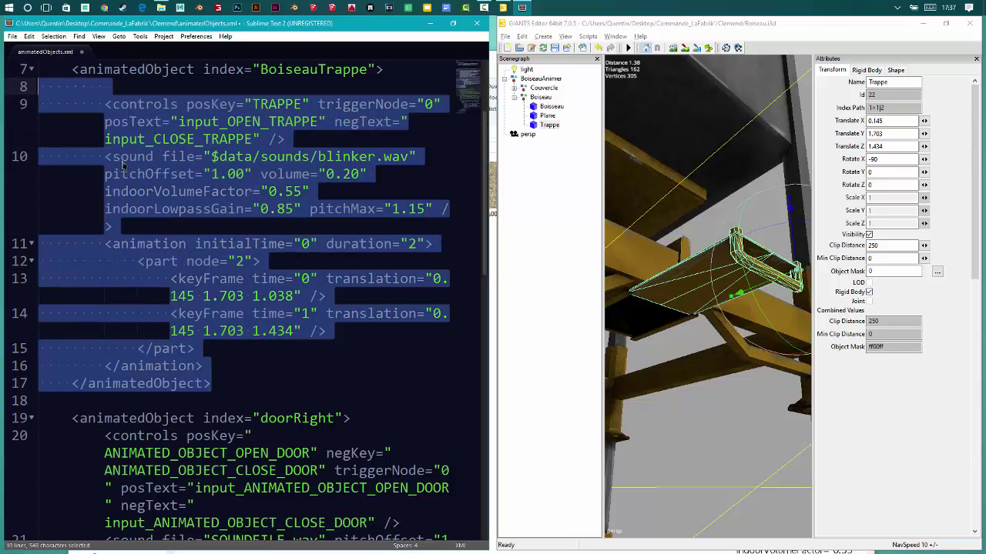
left_click(134, 171)
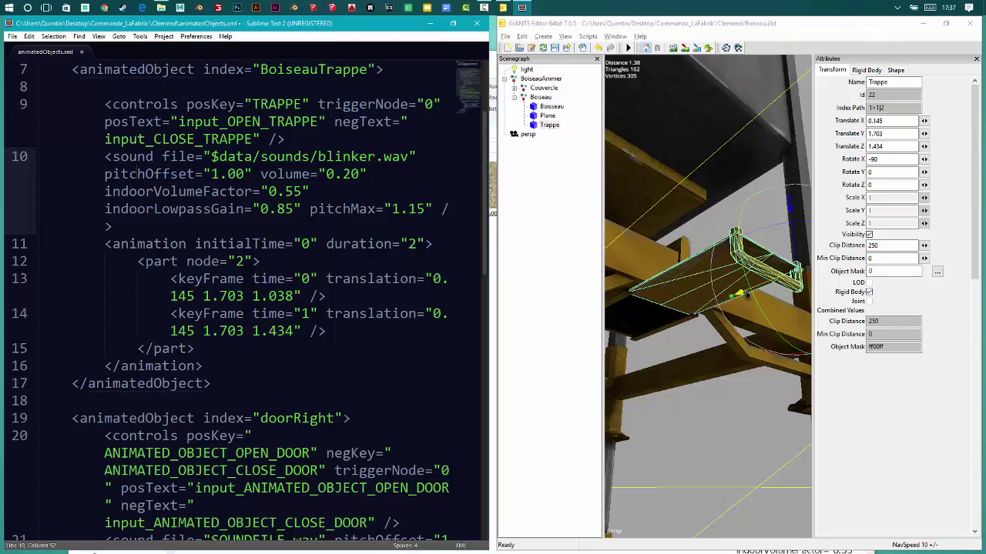
- Set the Trappe's Translate Z back to 1.038 in GIANTS Editor and save animatedObjects.xml in Sublime Text
left_click(896, 137)
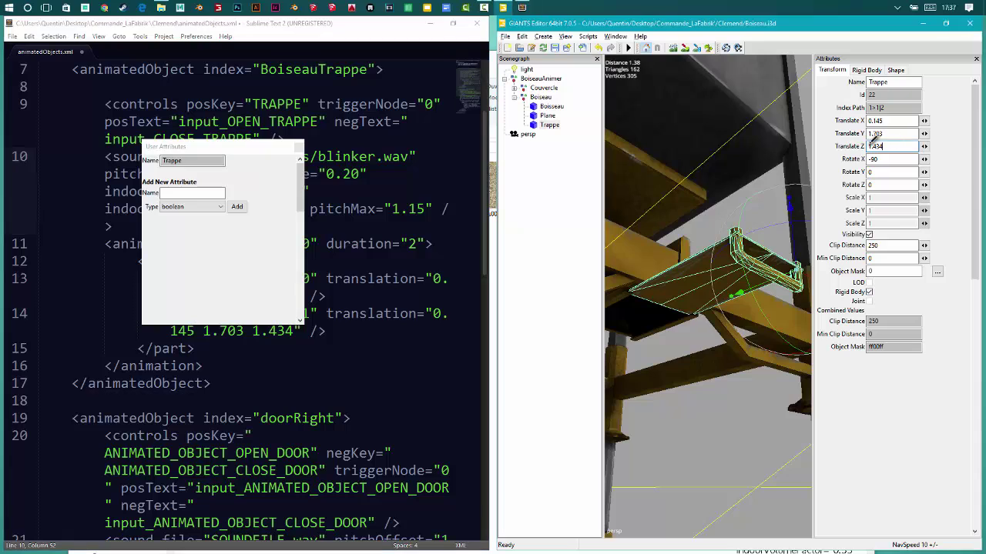
left_click_drag(269, 150, 195, 152)
left_click(869, 146)
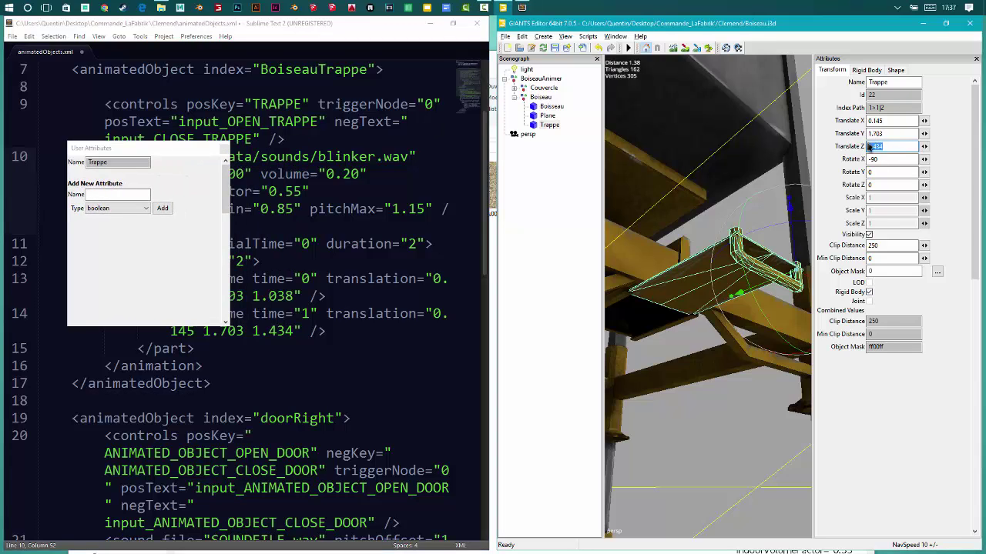
key("BackSpace")
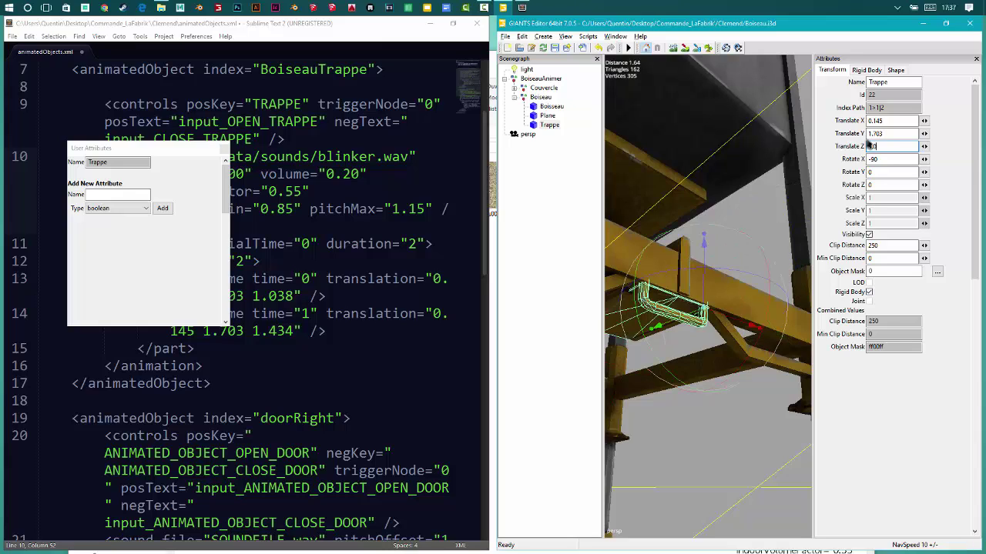
type("1.038")
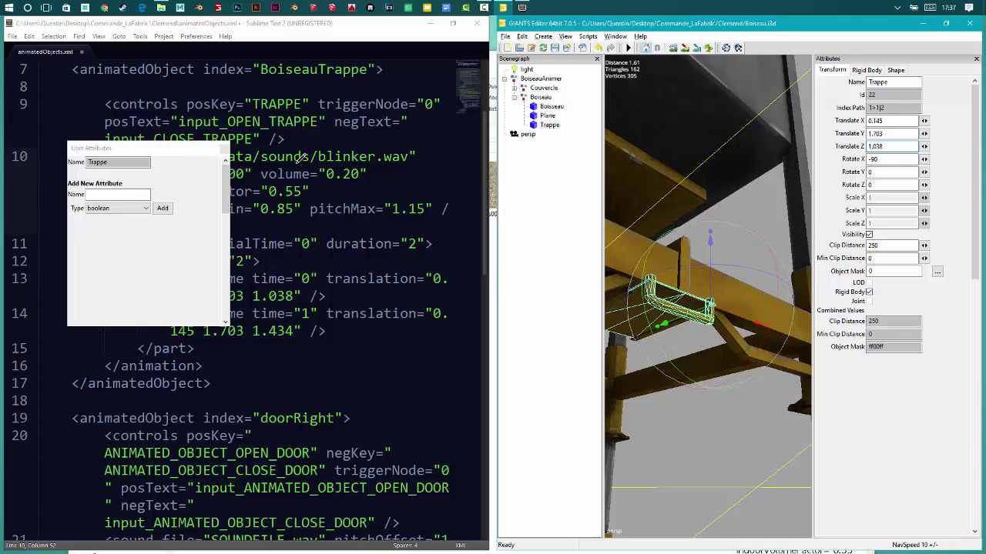
left_click(301, 209)
key("ctrl+s")
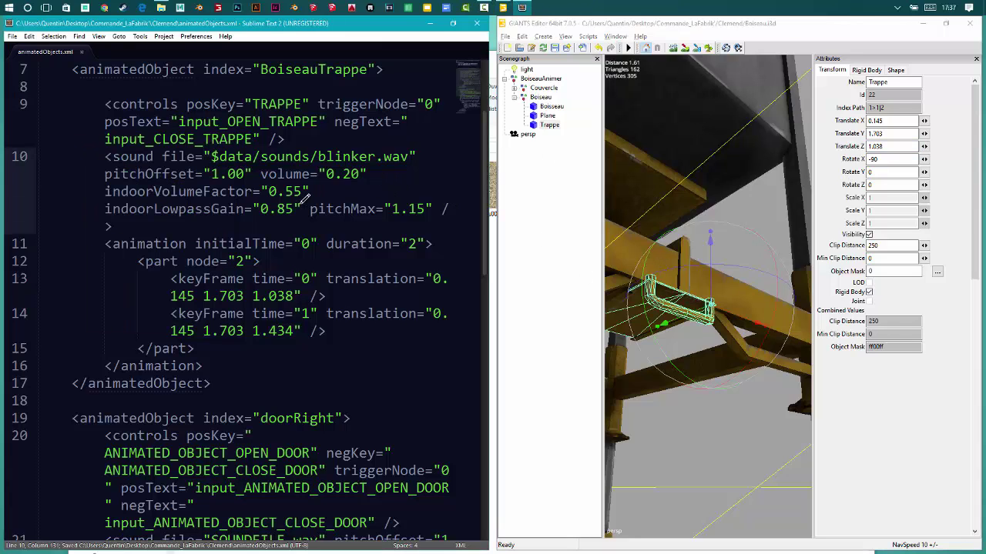
- Enlarge the GIANTS Editor window and inspect the user attributes of the Couvercle group and its Couvercle mesh
left_click(951, 24)
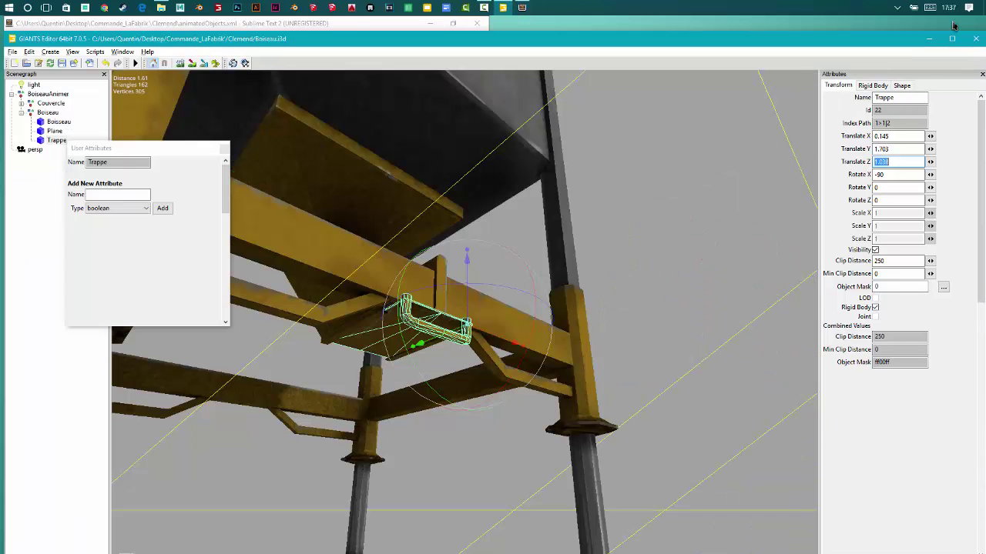
middle_click_drag(533, 204, 384, 234)
left_click(489, 317)
left_click_drag(164, 154, 171, 228)
left_click(50, 103)
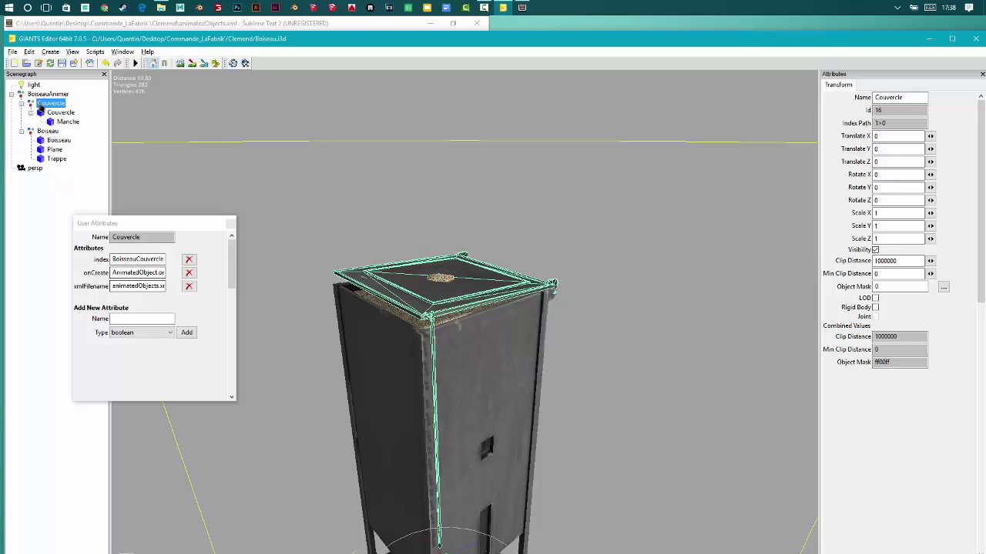
left_click(61, 113)
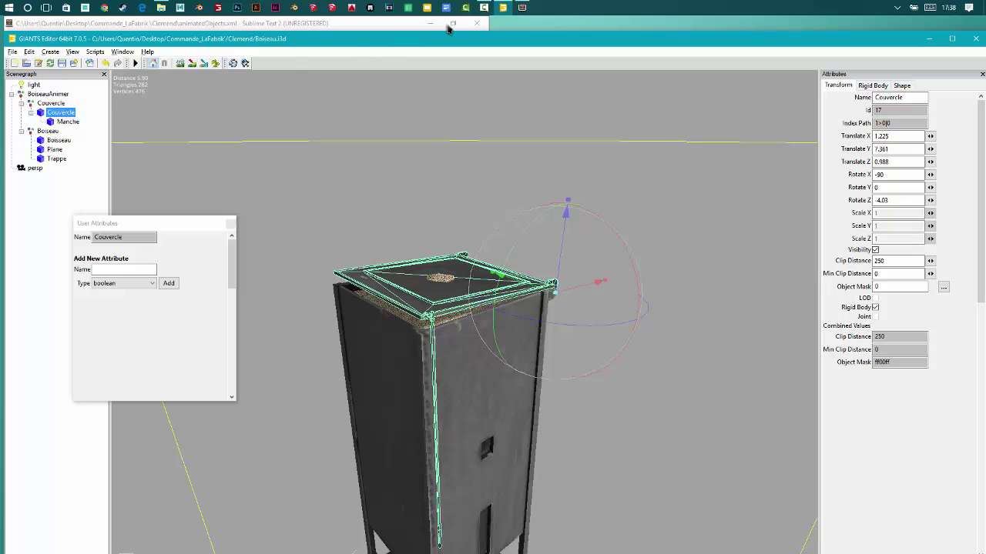
- Return to Sublime Text and change the doorRight animatedObject's index to BoisseauCouvercle
left_click(522, 8)
scroll(286, 310, "down", 4)
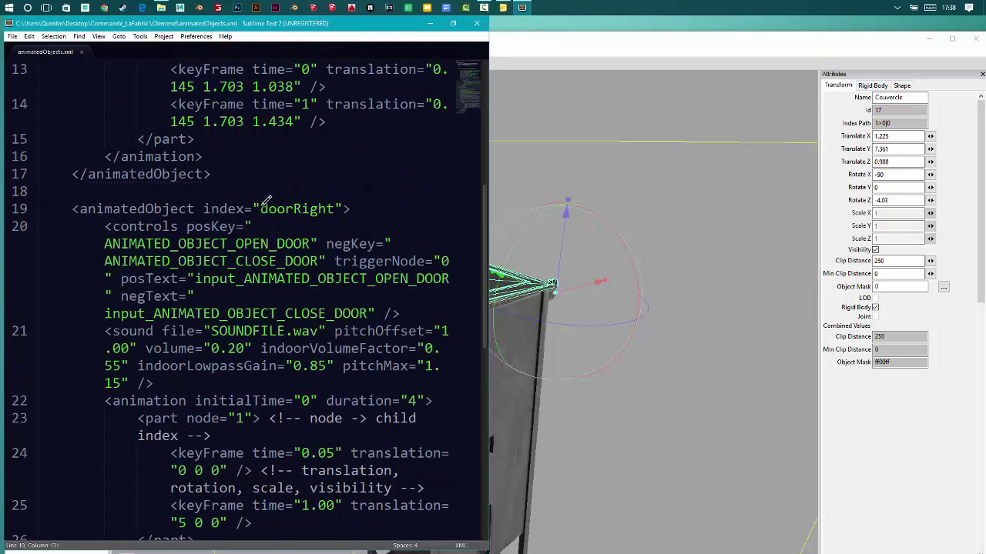
left_click_drag(262, 202, 339, 202)
type("BoisseauCou")
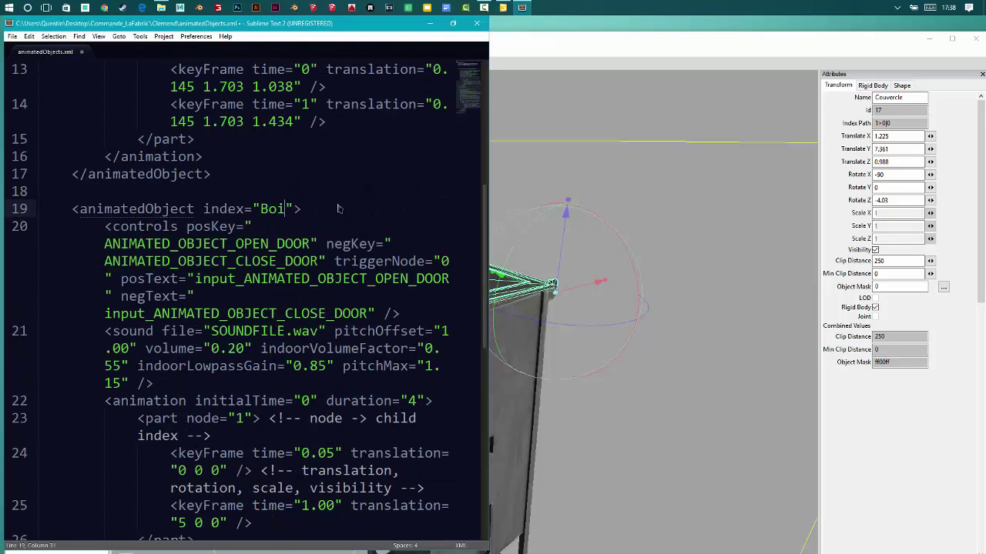
type("vercle")
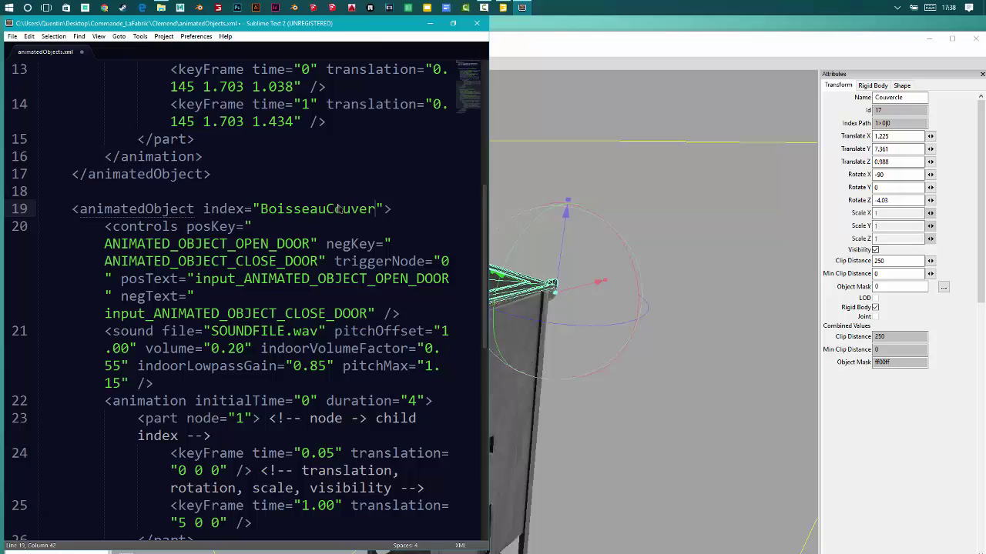
scroll(338, 186, "down", 1)
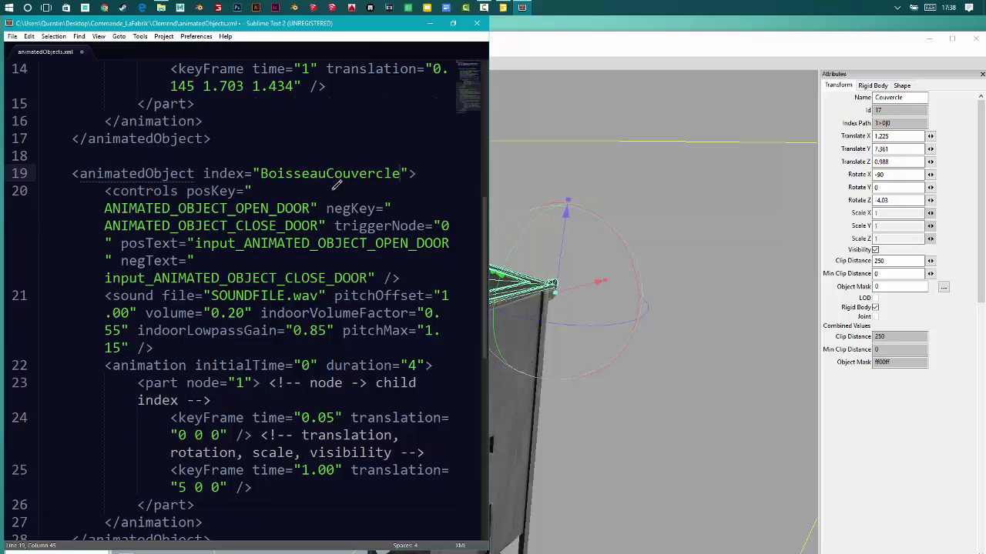
- Set the posKey value of the BoisseauCouvercle controls to "COUVERCLE"
left_click_drag(106, 191, 311, 191)
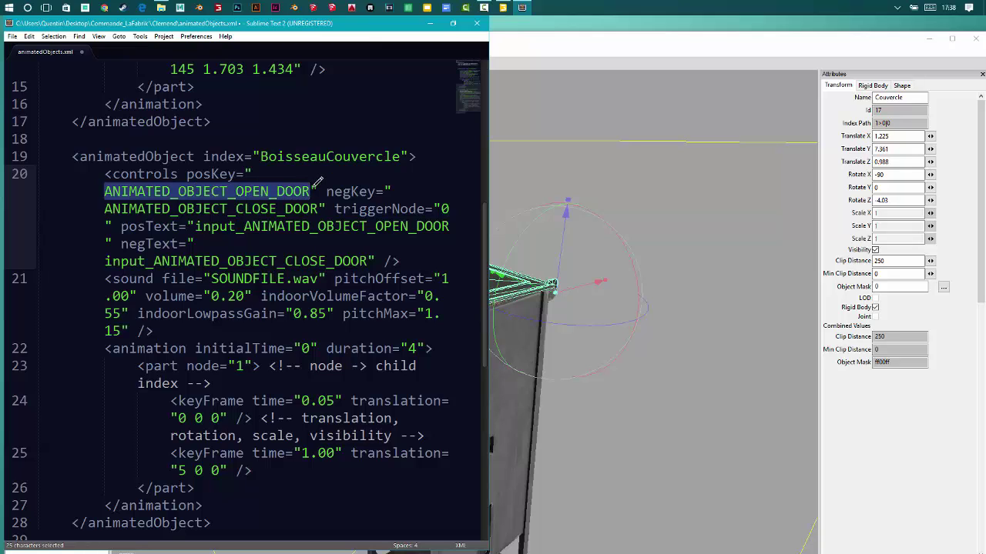
type("COU")
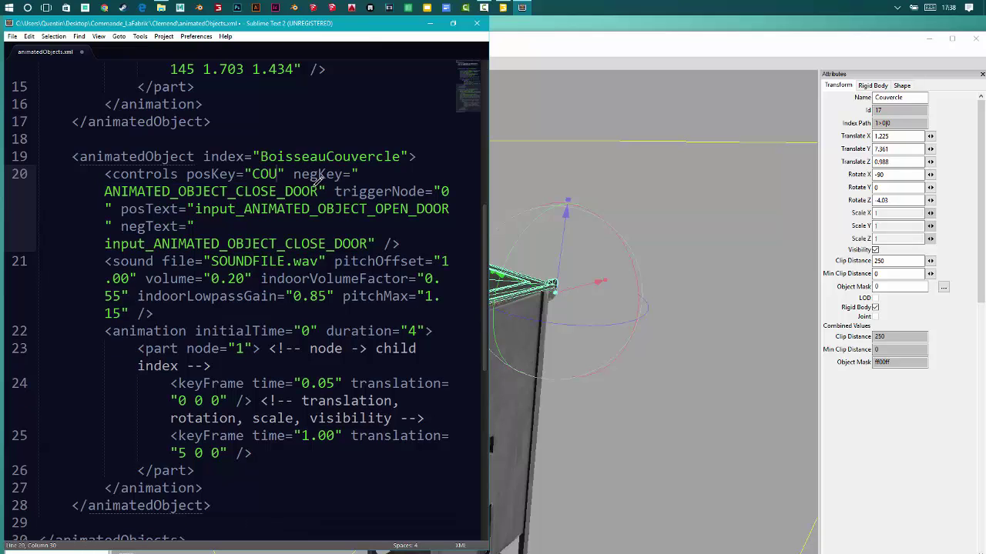
type("VERCLE")
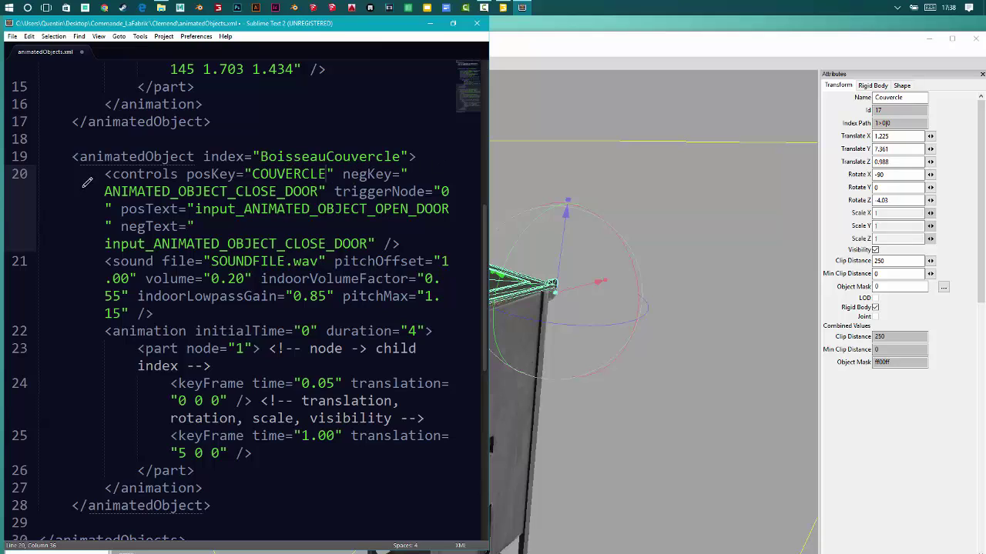
- Set the negKey value of the BoisseauCouvercle controls to "ANIMATED_OBJECT_OPEN_COUVERCLE"
left_click_drag(236, 191, 312, 189)
type("OPEN_")
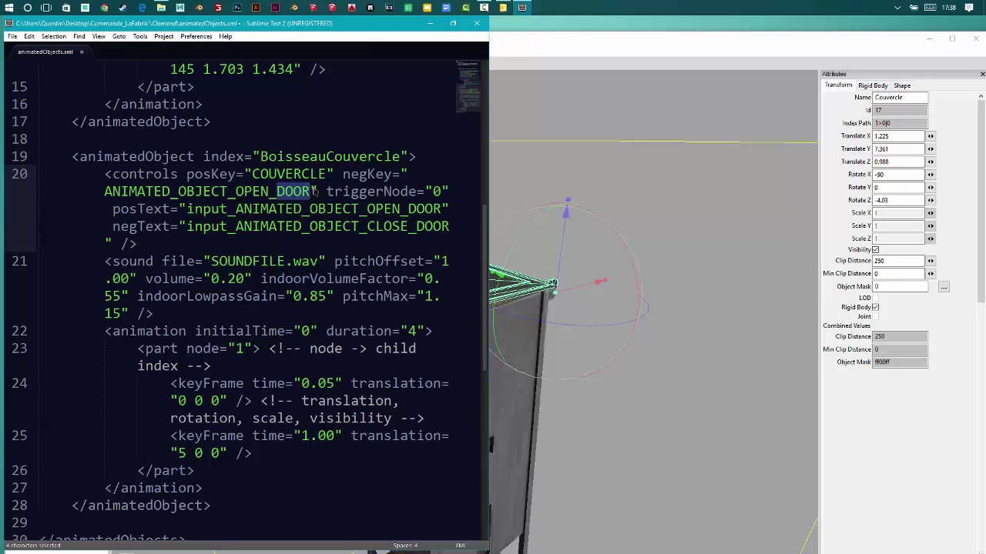
type("COUVE")
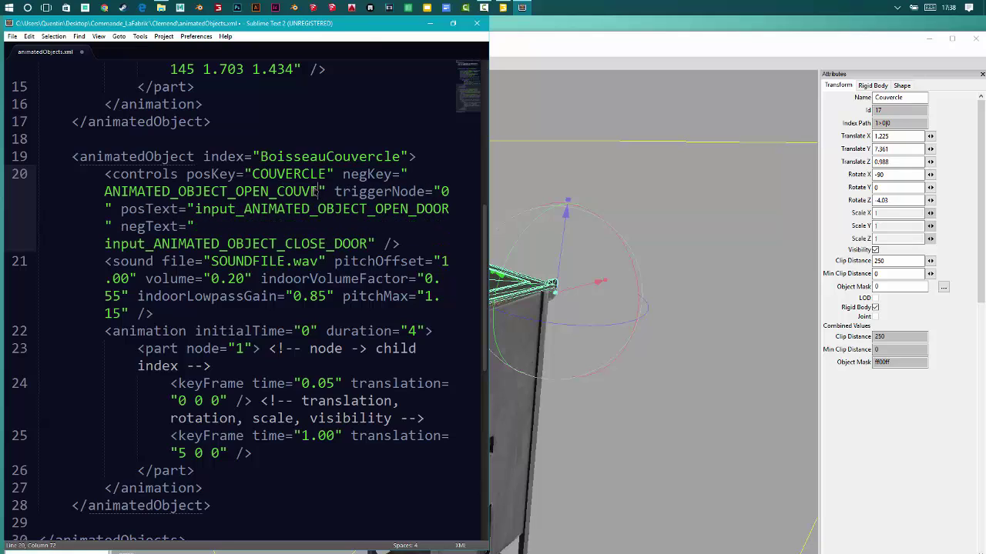
type("RCLE")
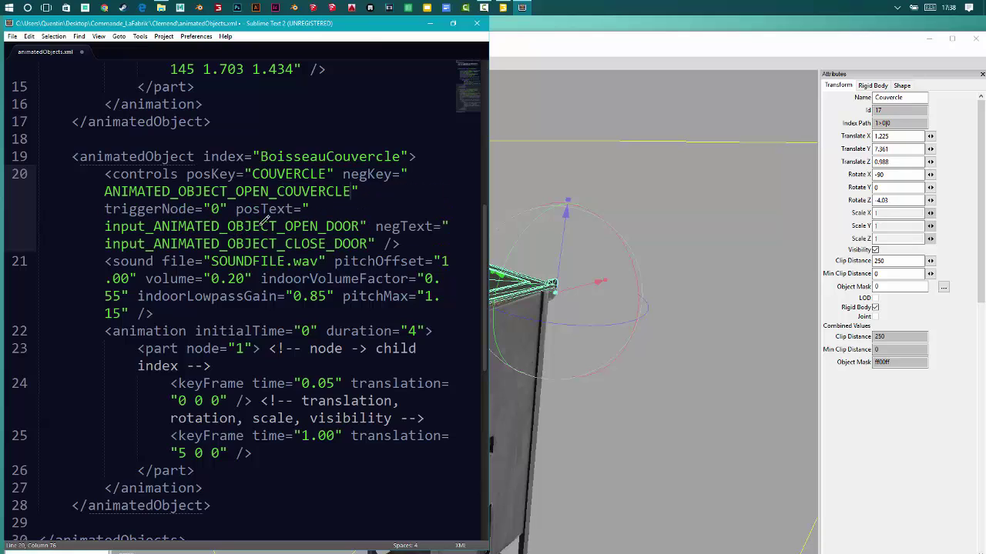
left_click_drag(285, 223, 318, 223)
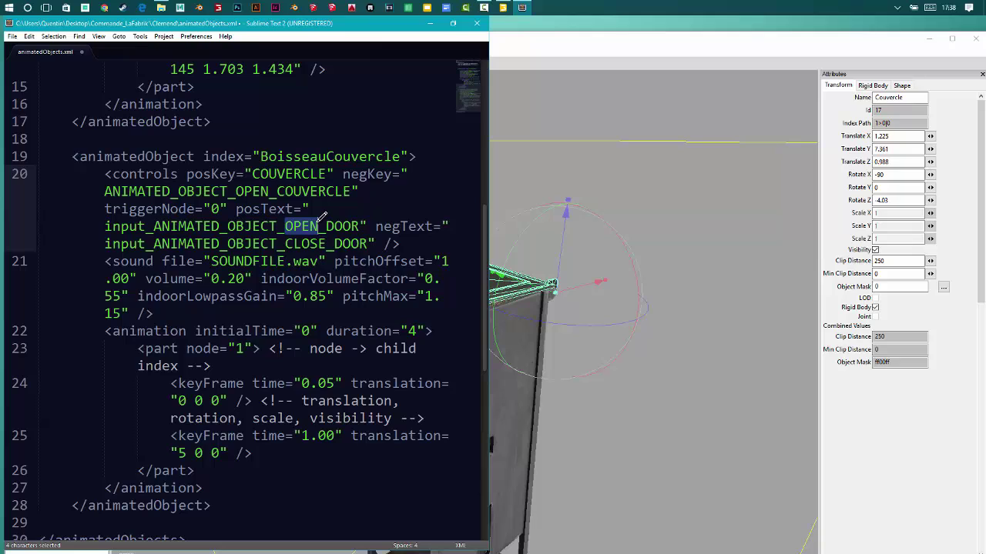
type("CLOS")
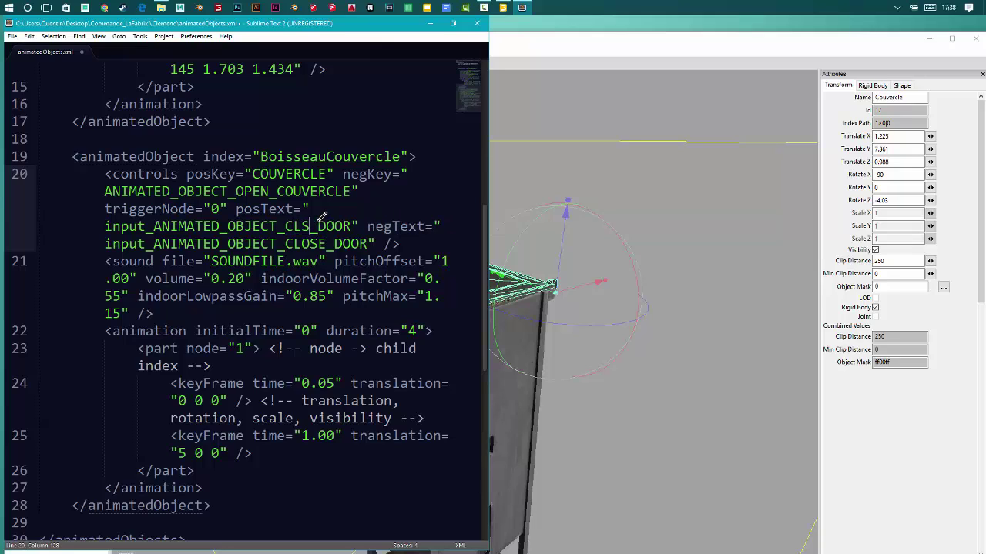
key("BackSpace")
key("BackSpace")
key("BackSpace")
key("BackSpace")
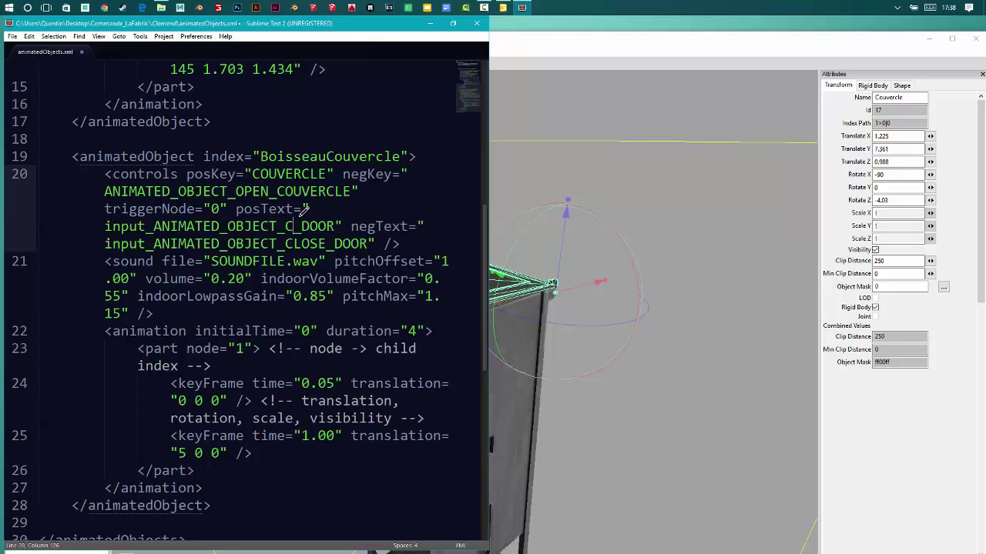
type("OPEN")
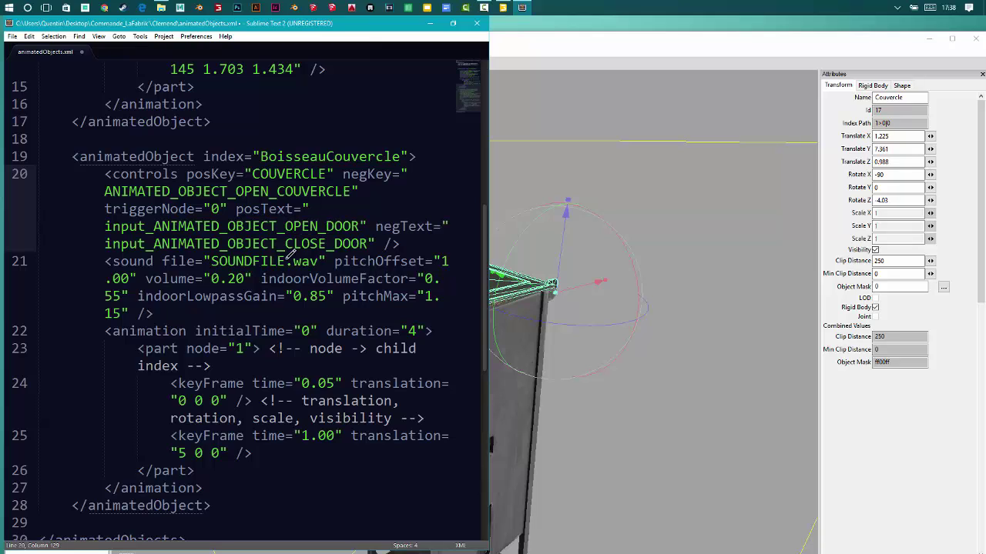
- Replace DOOR with COUVERCLE in the posText and negText values of the BoisseauCouvercle controls
left_click_drag(327, 225, 359, 224)
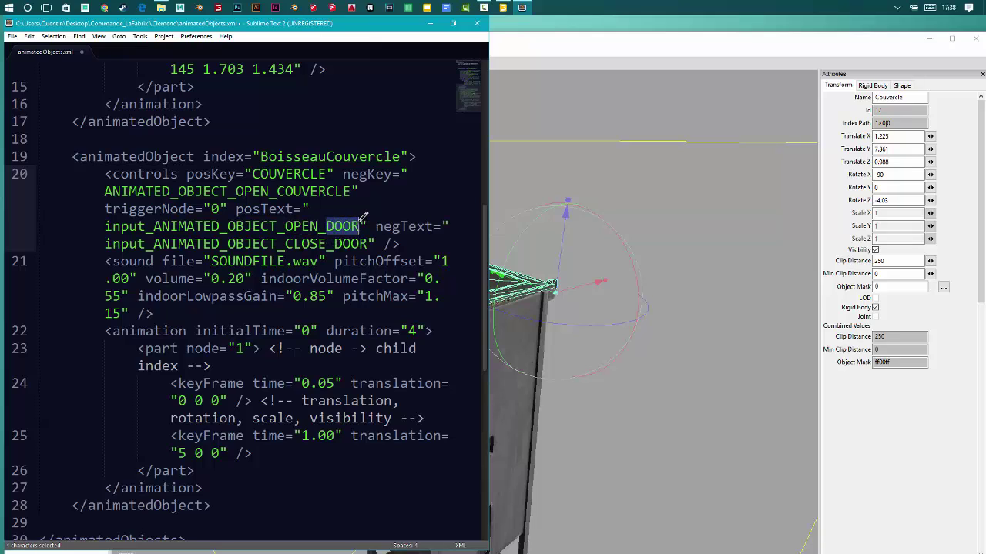
type("COUVERCLE")
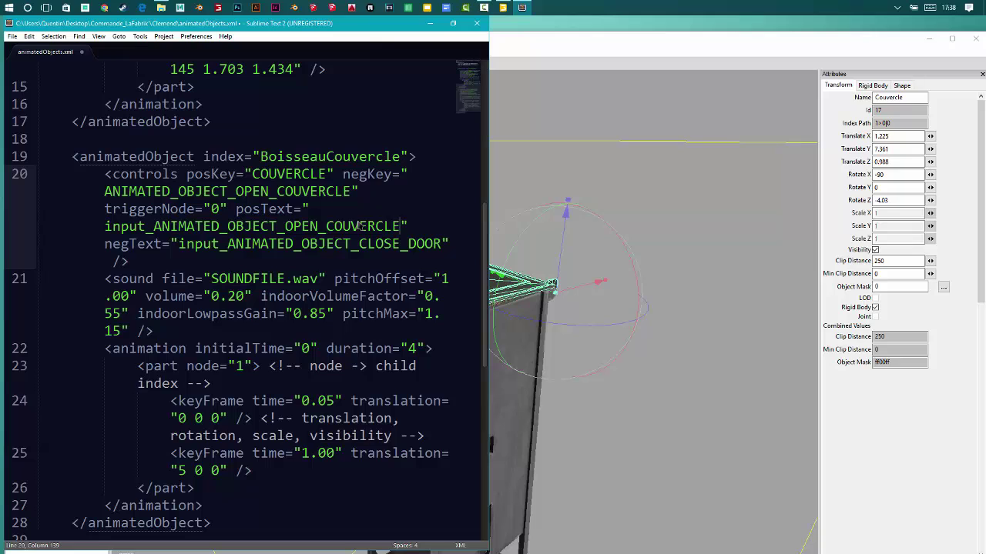
left_click_drag(411, 243, 445, 236)
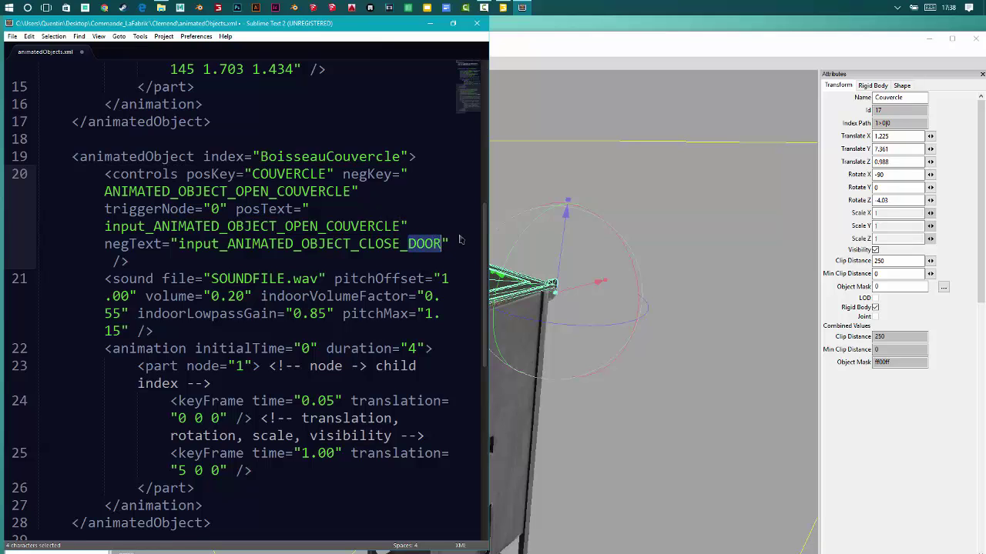
type("C")
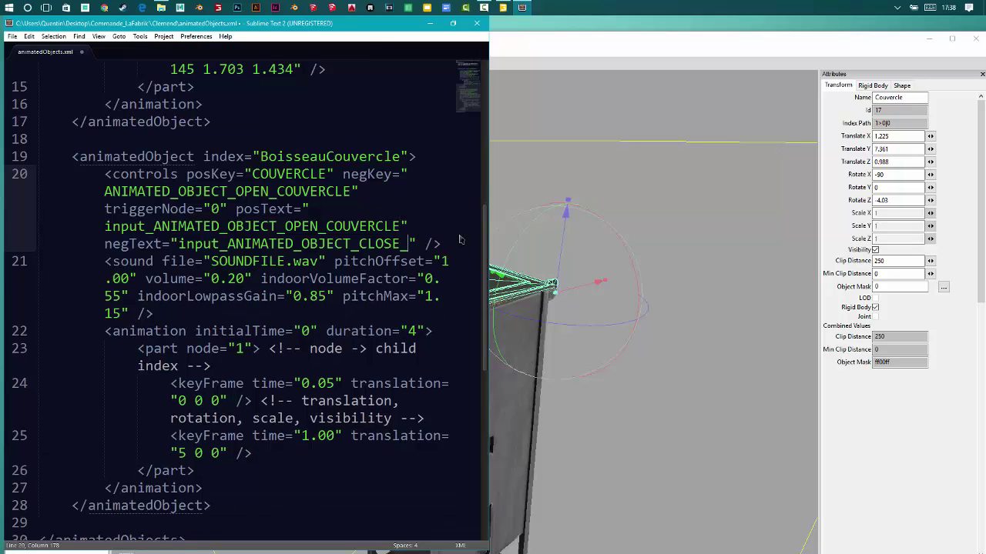
type("OUVERCLE")
- Remove the whole negKey attribute from the BoisseauCouvercle controls line
scroll(231, 158, "up", 7)
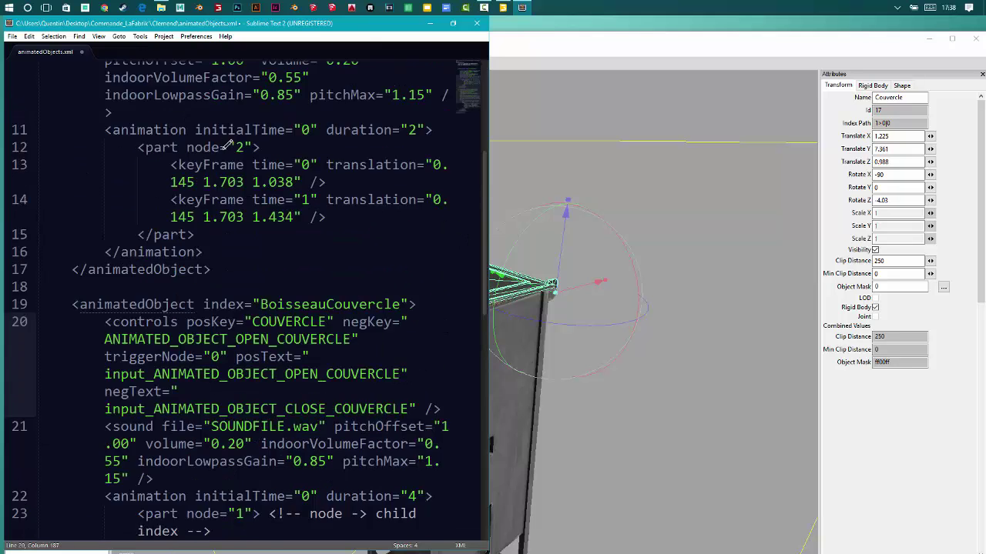
scroll(278, 202, "down", 5)
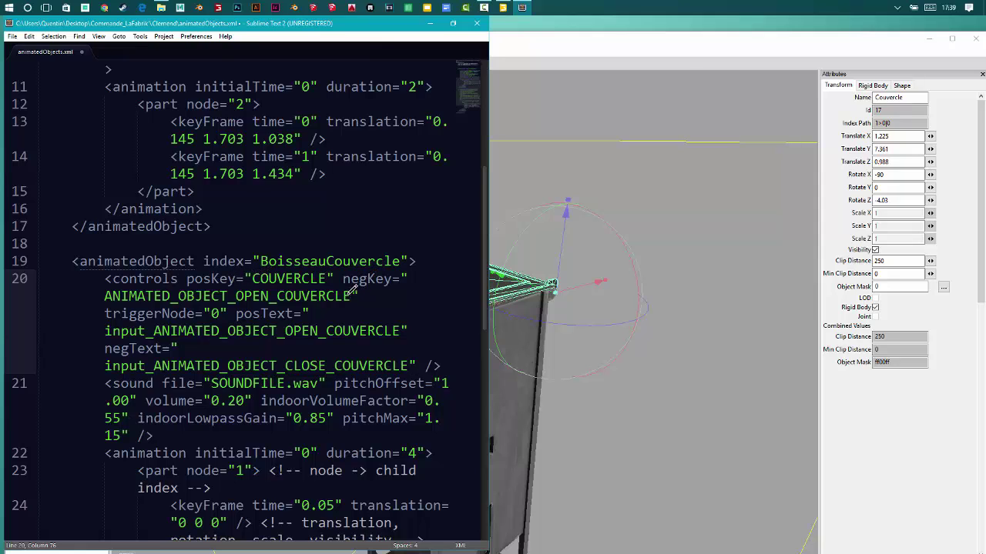
left_click_drag(351, 295, 114, 298)
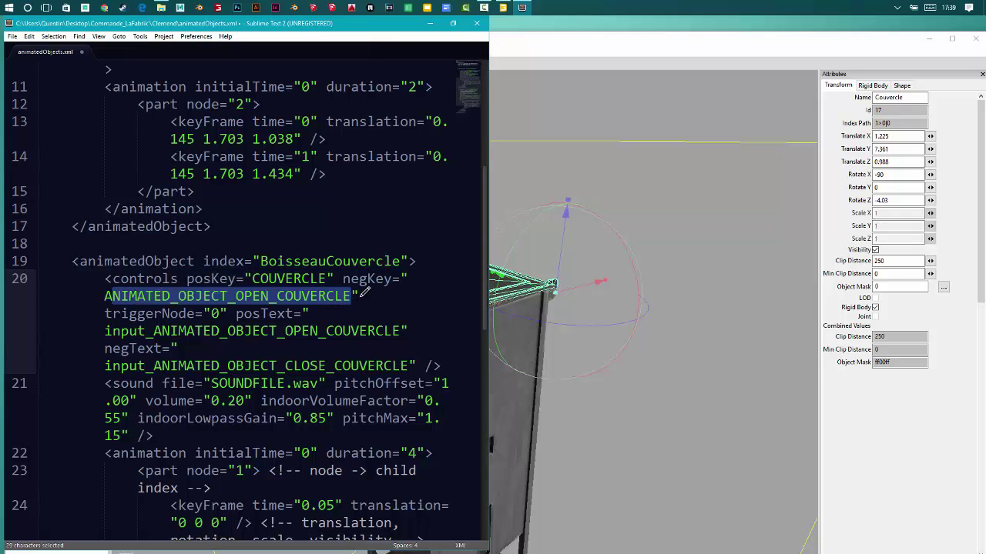
left_click_drag(360, 296, 343, 280)
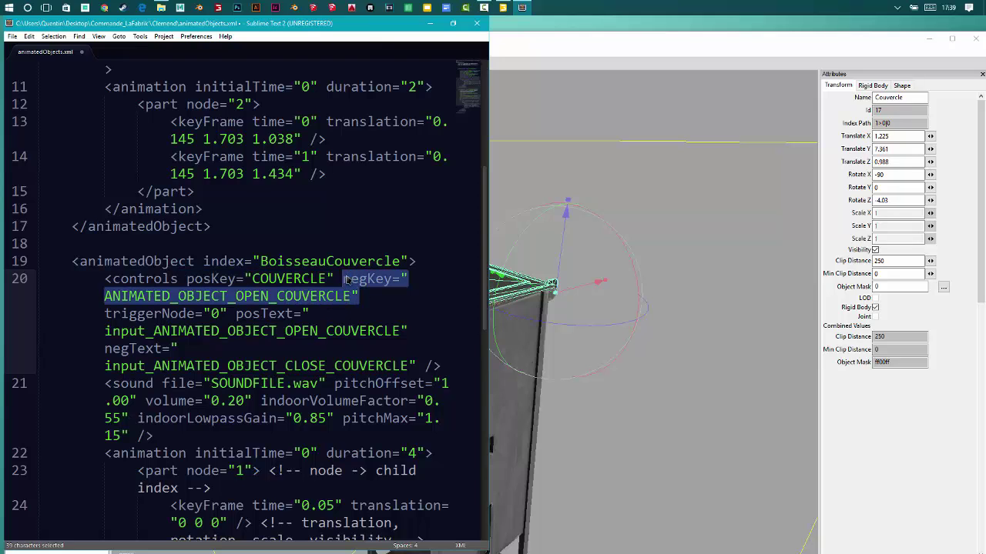
key("BackSpace")
key("BackSpace")
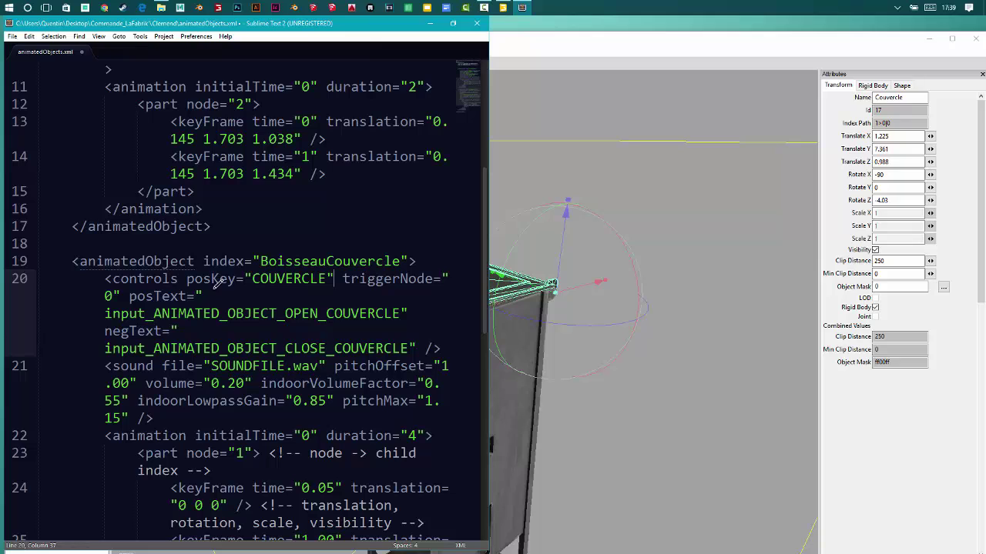
left_click_drag(212, 279, 193, 272)
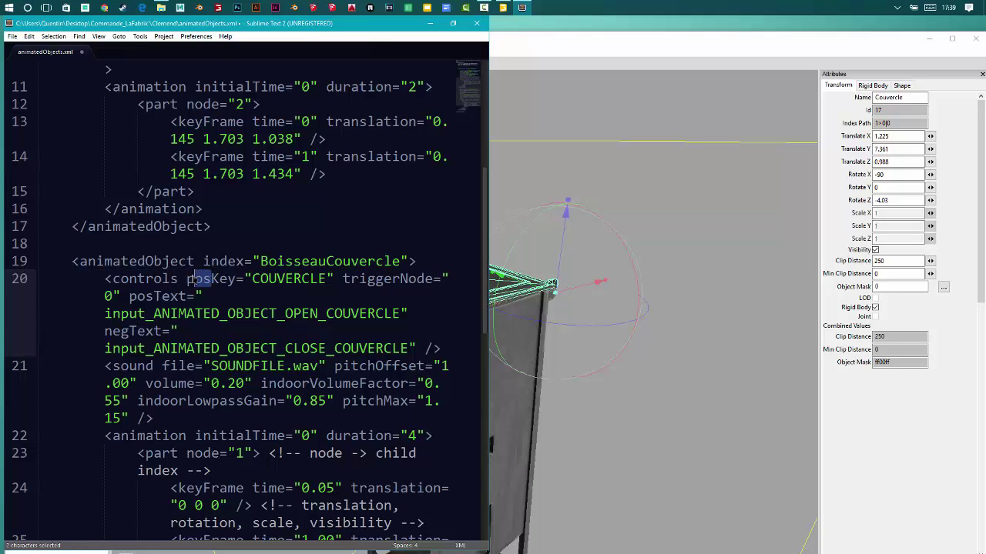
key("BackSpace")
key("BackSpace")
type("NEG")
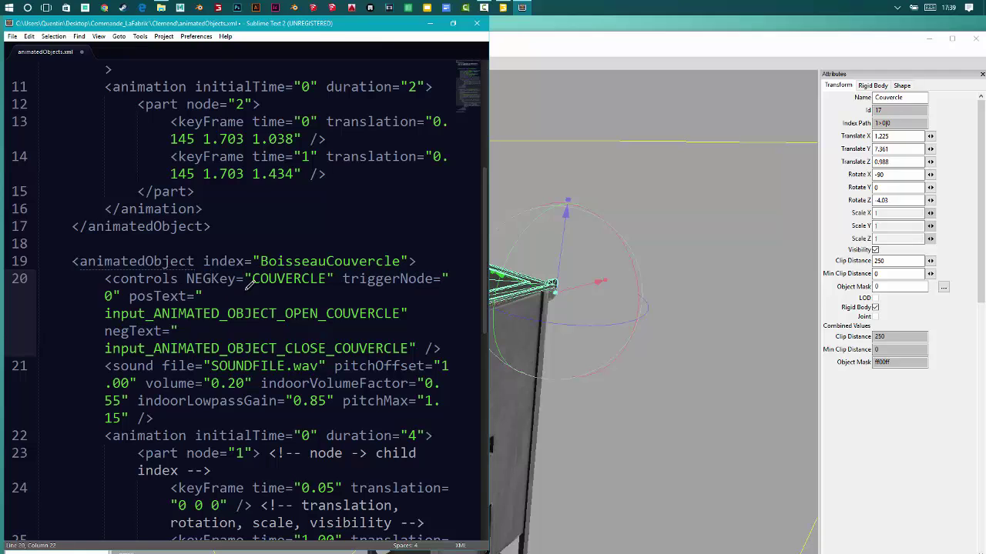
key("BackSpace")
key("BackSpace")
key("BackSpace")
type("pos")
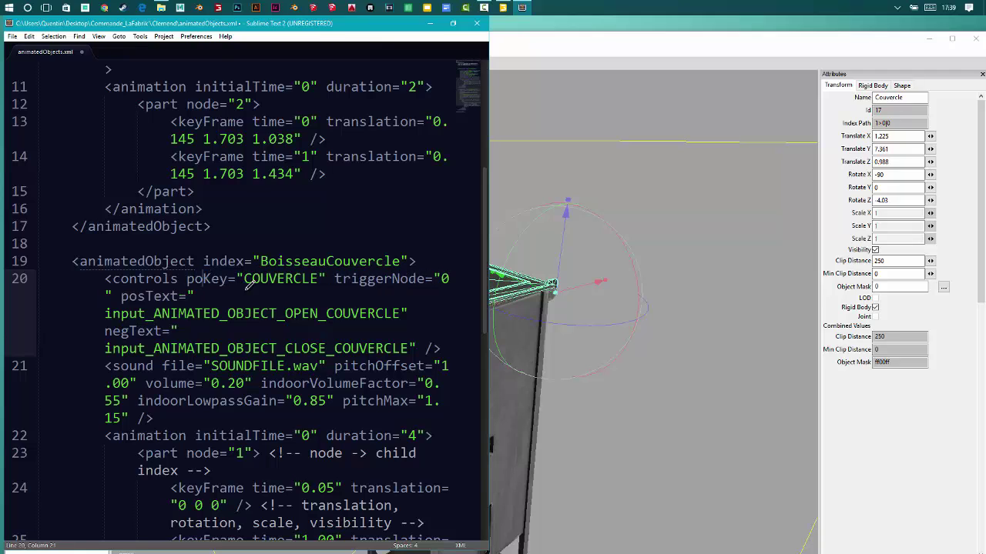
scroll(266, 271, "down", 1)
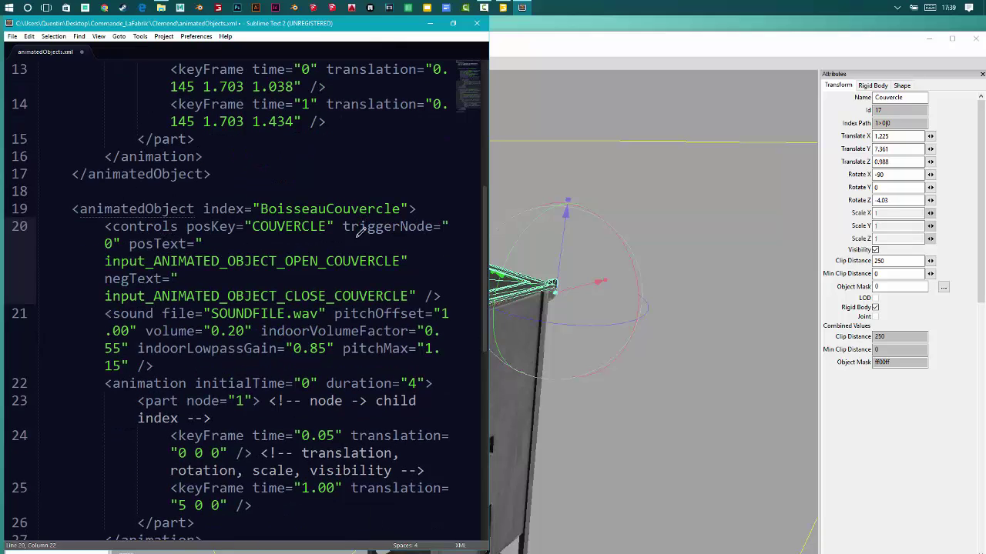
scroll(220, 241, "down", 1)
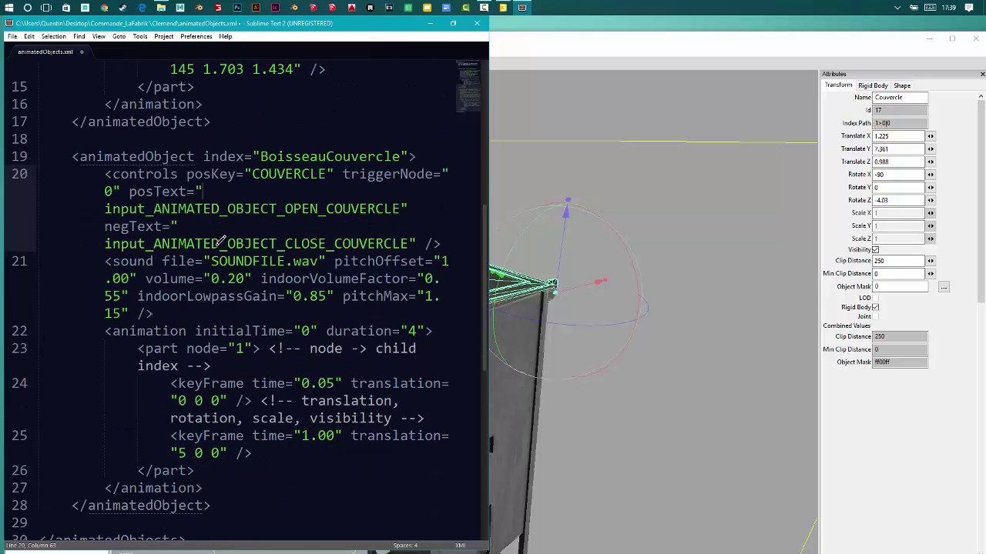
left_click(204, 192)
left_click_drag(107, 209, 336, 207)
left_click(320, 243)
left_click_drag(287, 241, 384, 242)
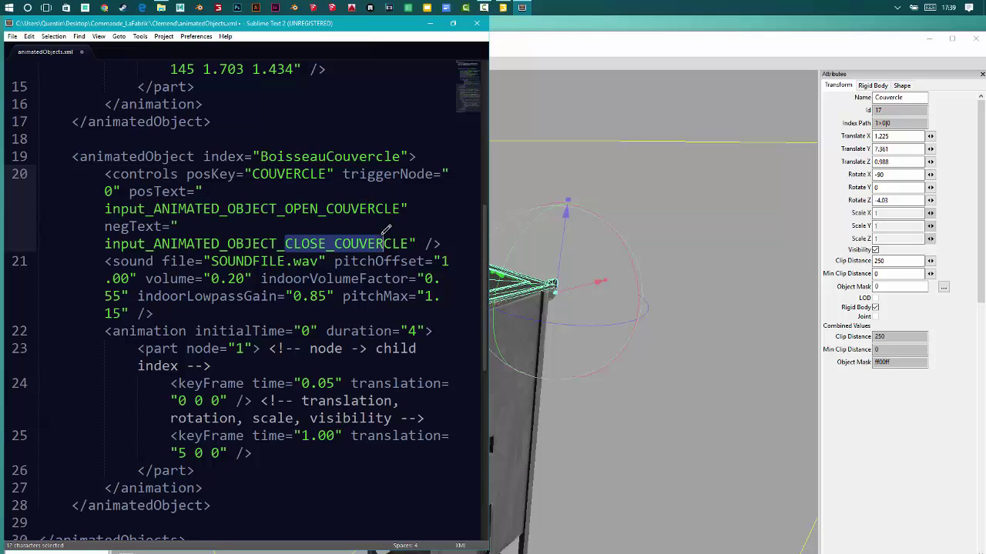
- Replace the SOUNDFILE placeholder in the BoisseauCouvercle sound line with "$data/sounds/blinker" copied from the previous animated object
left_click(257, 262)
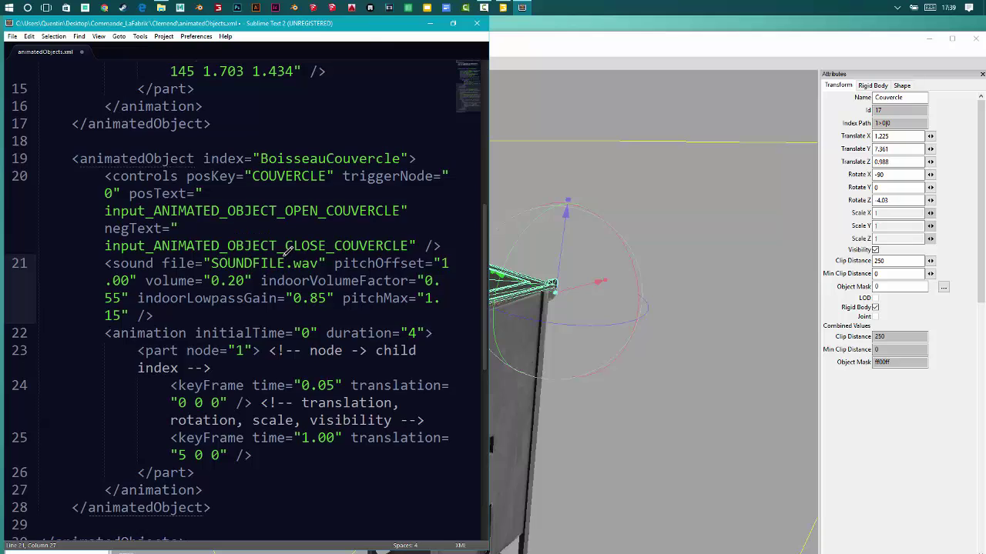
scroll(231, 154, "up", 5)
left_click_drag(212, 156, 372, 157)
key("ctrl+c")
scroll(252, 186, "down", 2)
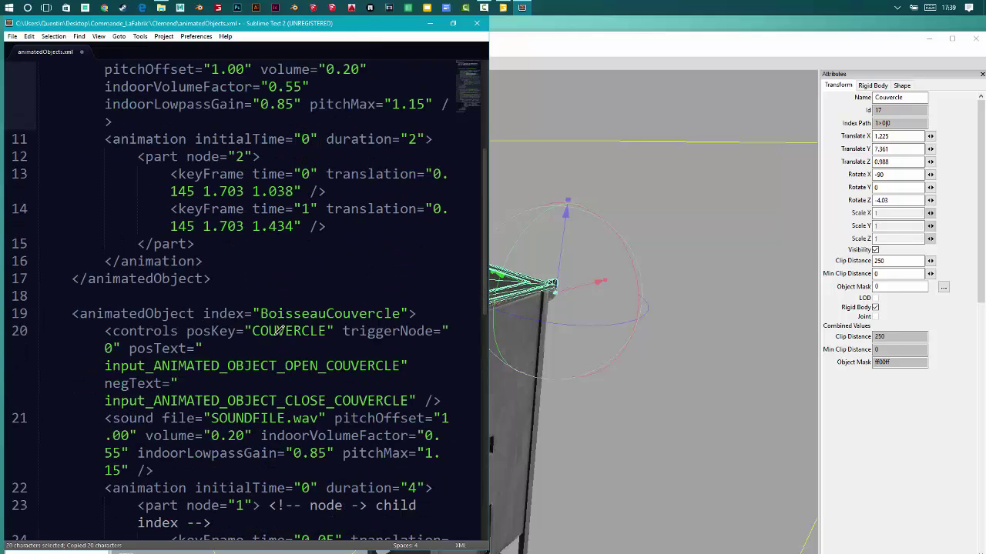
left_click_drag(213, 418, 290, 418)
key("ctrl+v")
scroll(337, 392, "down", 3)
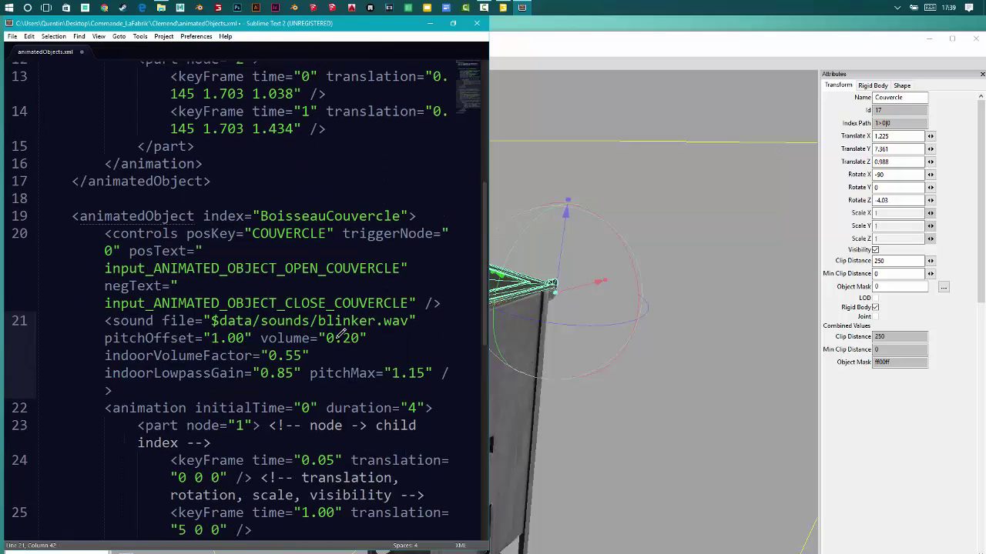
scroll(283, 260, "down", 1)
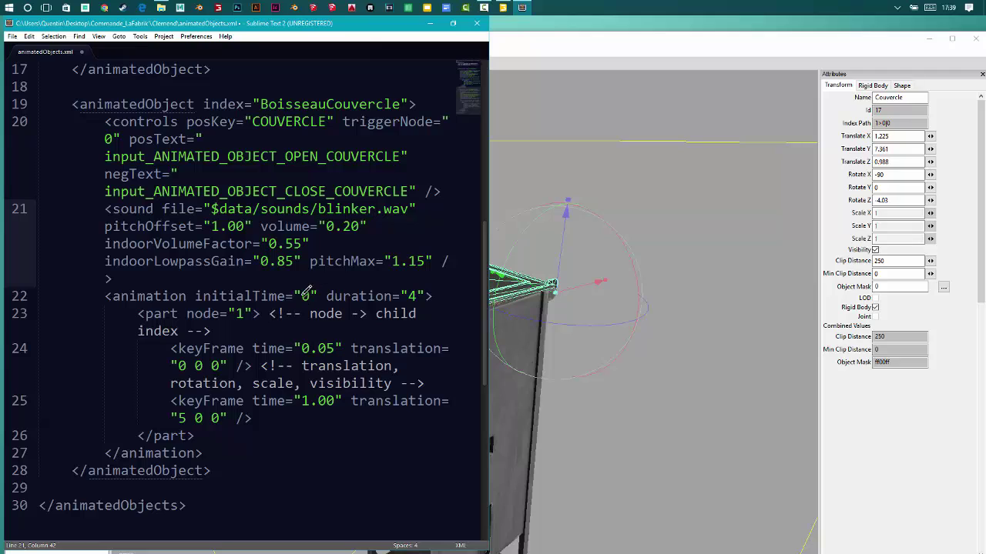
left_click_drag(211, 331, 269, 314)
left_click(265, 314)
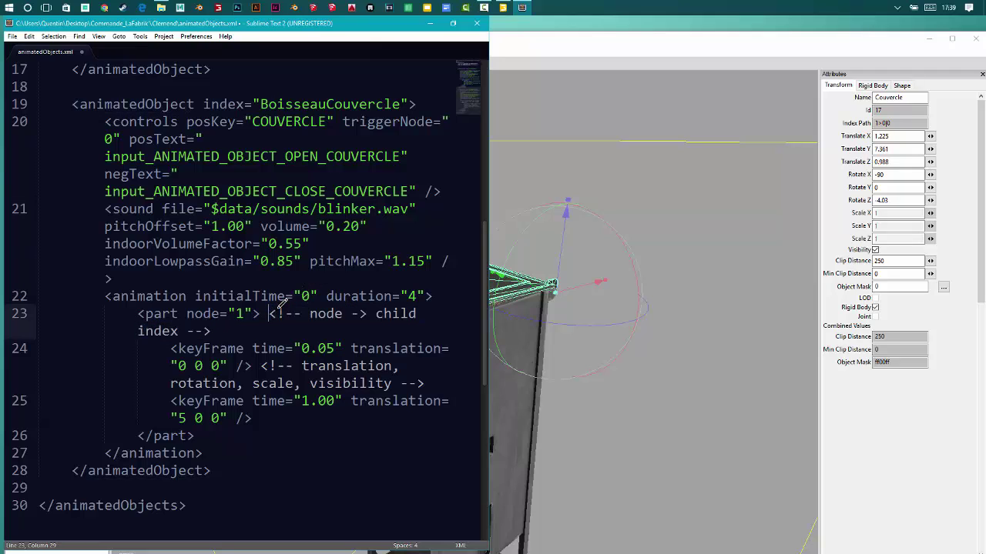
key("BackSpace")
key("BackSpace")
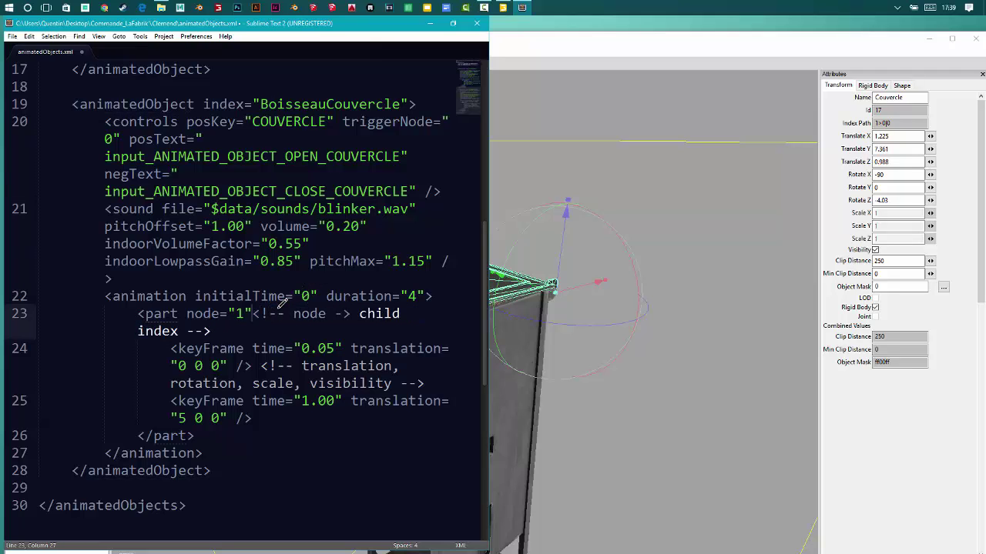
key("ctrl+z")
key("ctrl+z")
key("ctrl+z")
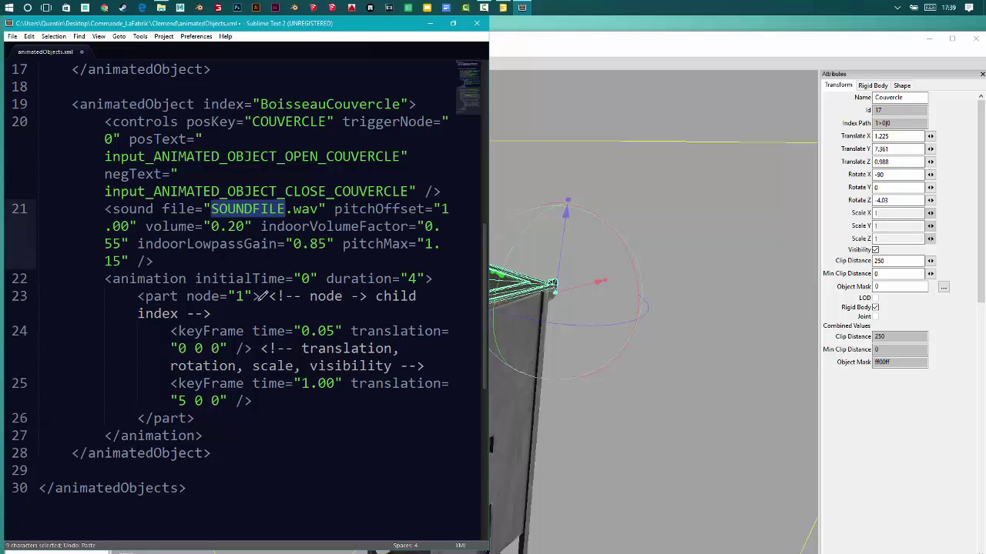
key("ctrl+v")
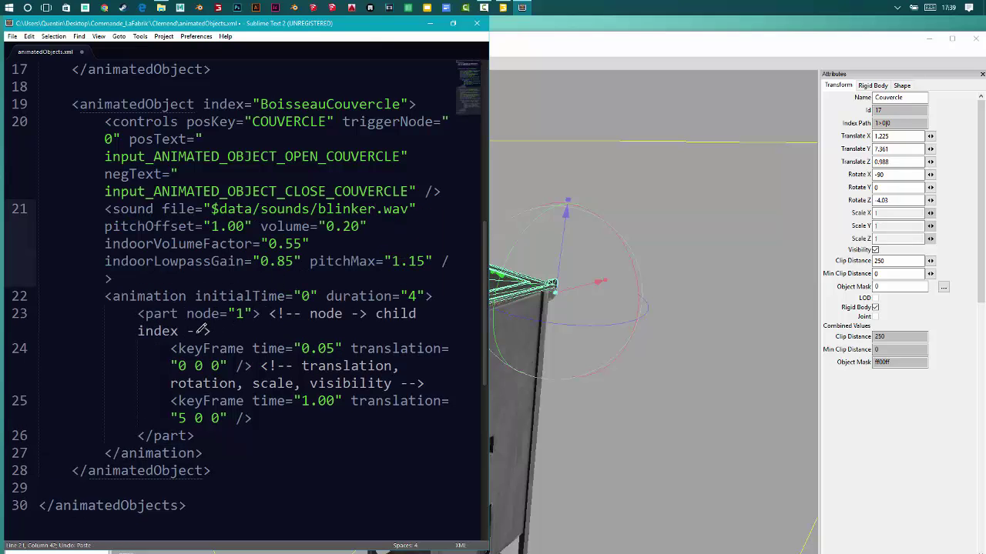
- Delete the "node -> child index" comment after the part node="1" tag in the BoisseauCouvercle animation
left_click_drag(213, 331, 275, 319)
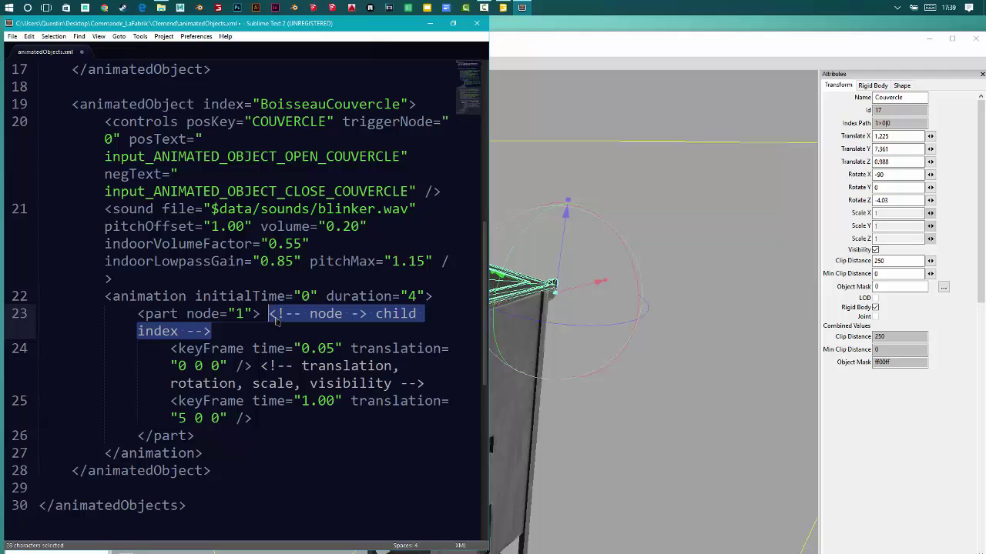
key("BackSpace")
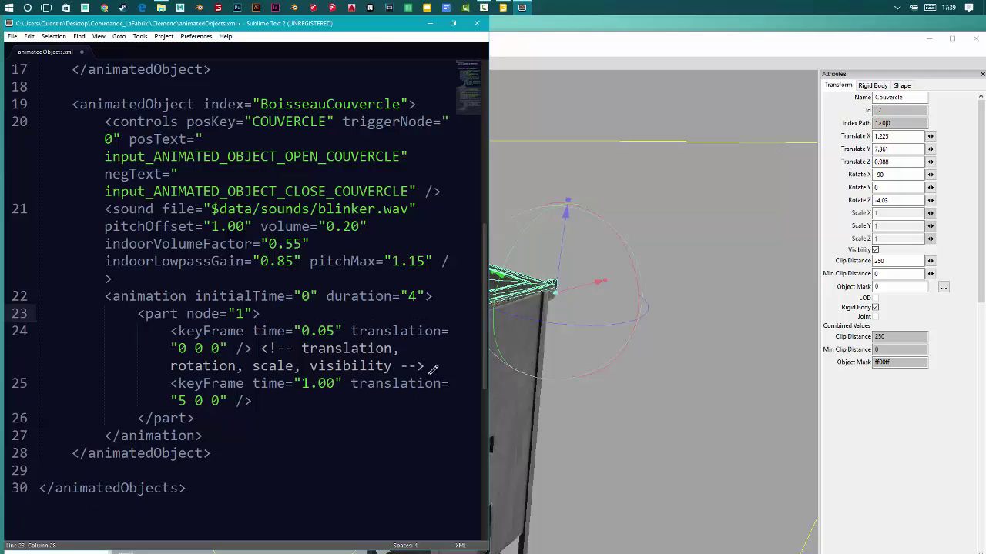
- Delete the "translation, rotation, scale, visibility" comment after the first keyFrame of the BoisseauCouvercle animation
left_click_drag(432, 369, 262, 349)
key("BackSpace")
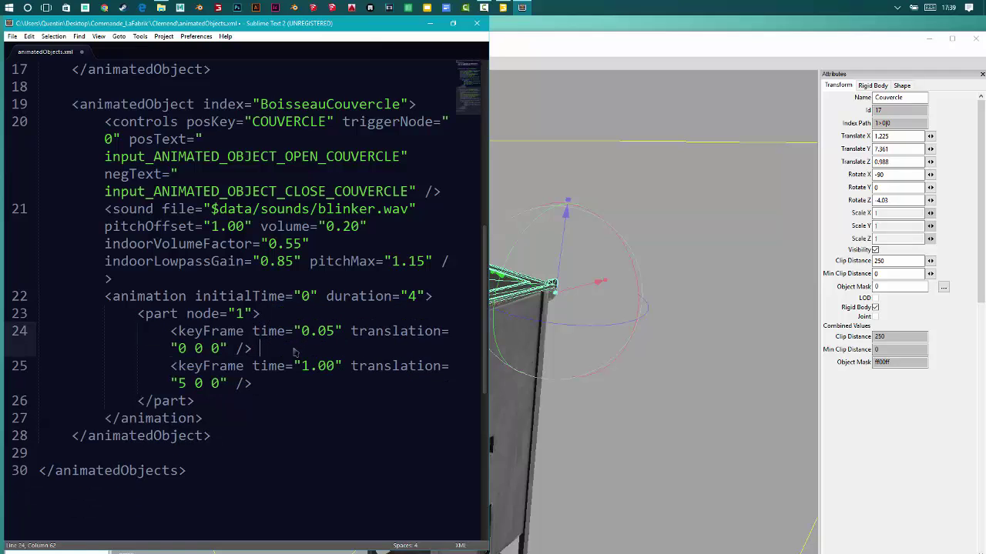
key("ctrl+s")
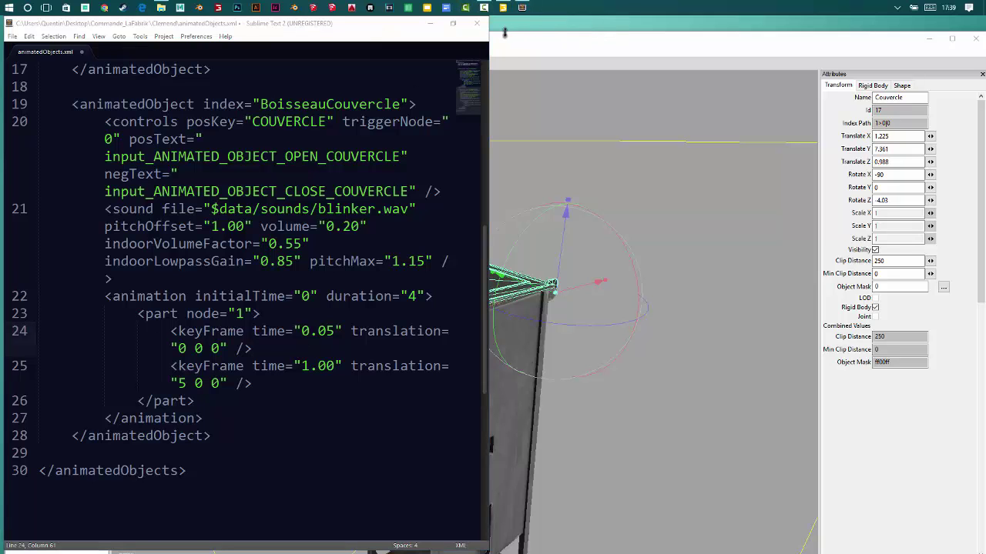
- Switch to GIANTS Editor and rotate the Couvercle lid about its Z axis down onto the bin, to about 0.3
left_click(430, 23)
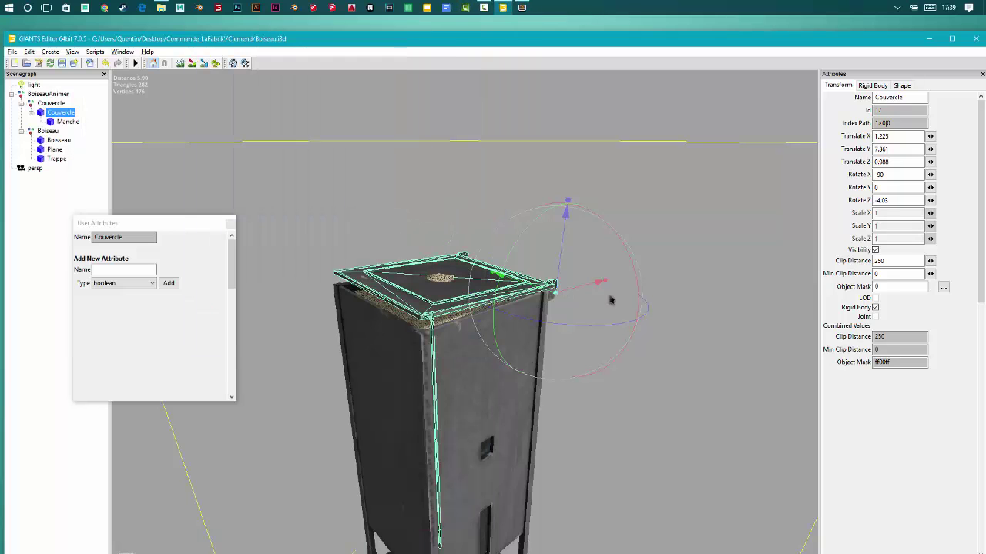
right_click_drag(615, 265, 576, 235)
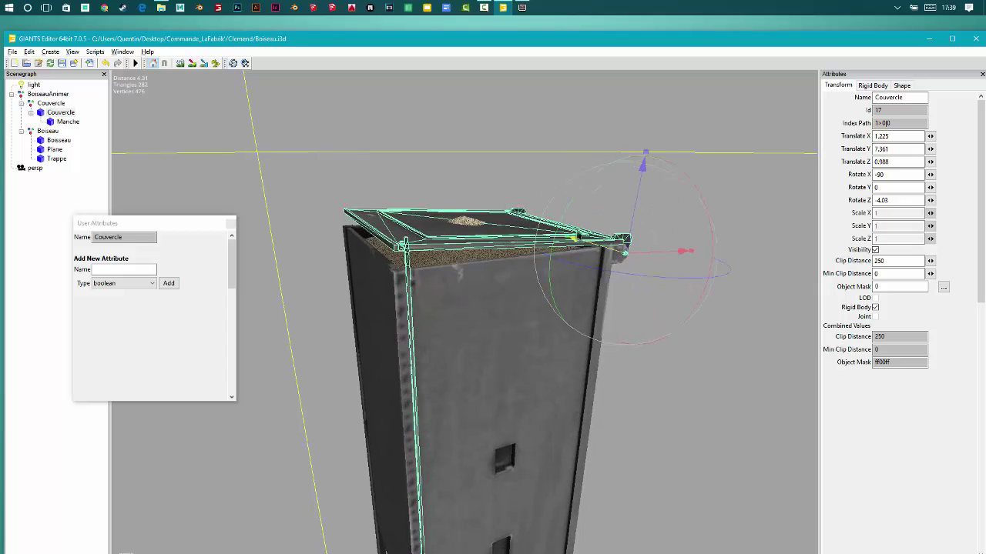
left_click_drag(576, 201, 573, 208)
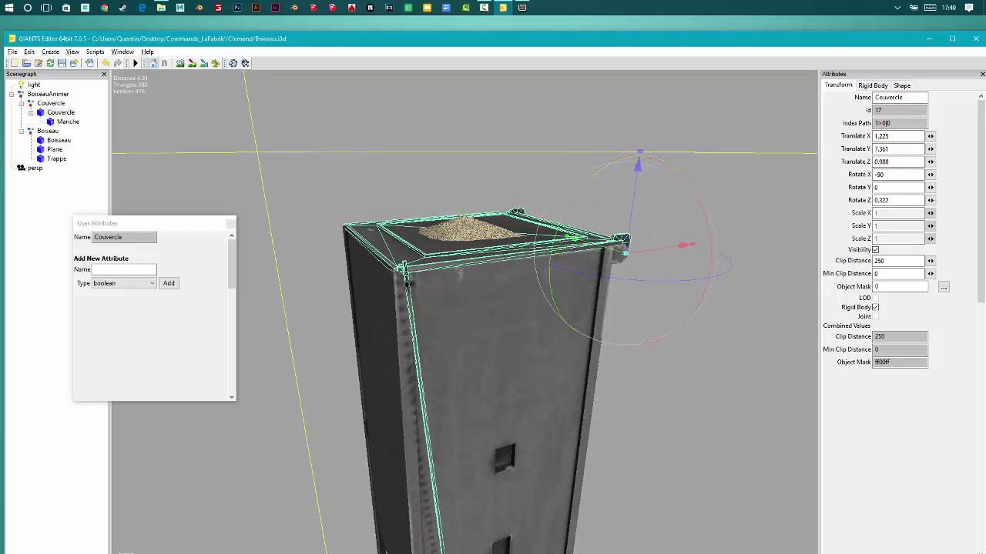
- Straighten the Manche handle against the bin and set its Rotate Y to 0
left_click(406, 281)
right_click_drag(406, 281, 431, 162)
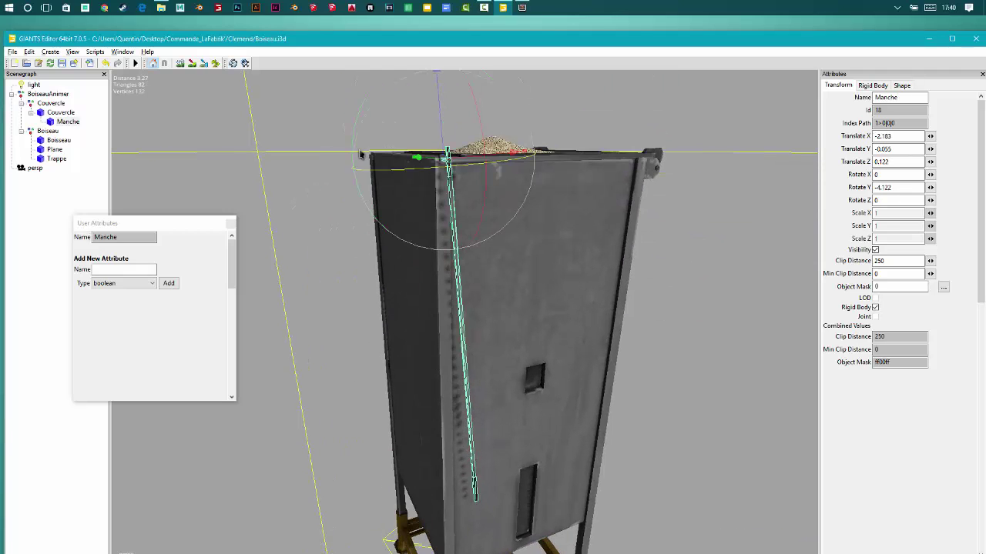
left_click_drag(359, 125, 363, 121)
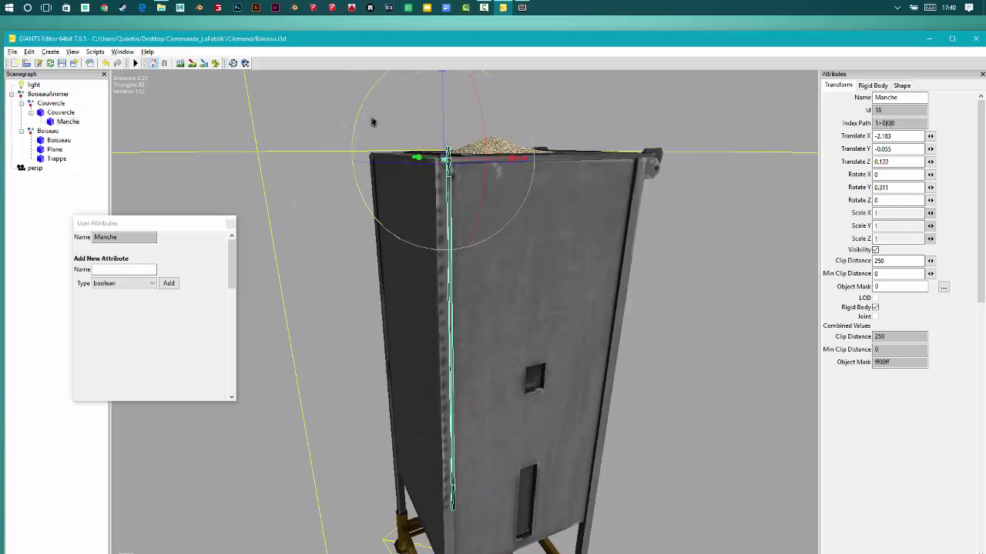
double_click(885, 188)
type("0")
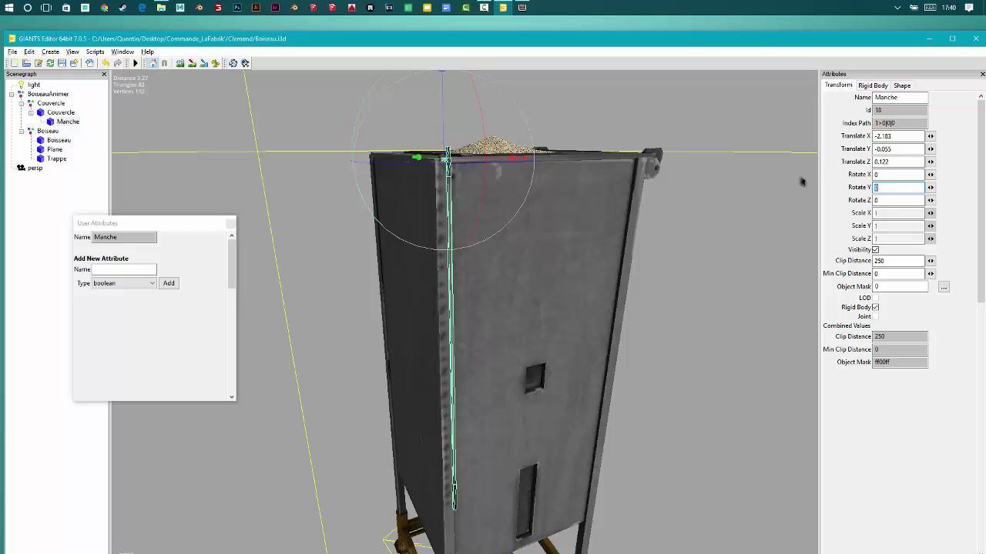
- Set the Couvercle lid's Rotate Z to 0
left_click(593, 156)
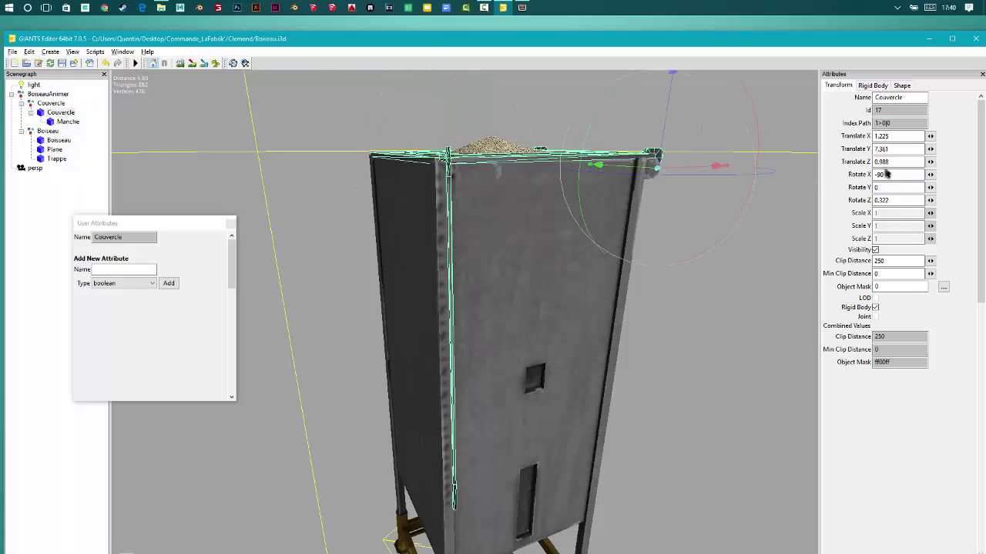
double_click(898, 199)
type("0")
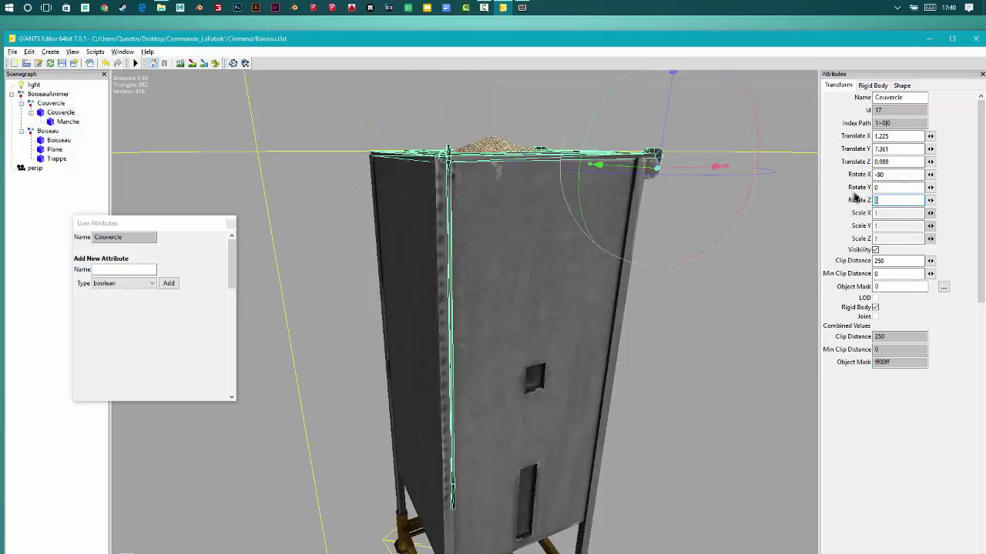
- Try rotating the Couvercle lid about its Z axis and undo the rotation
middle_click_drag(670, 182, 550, 219)
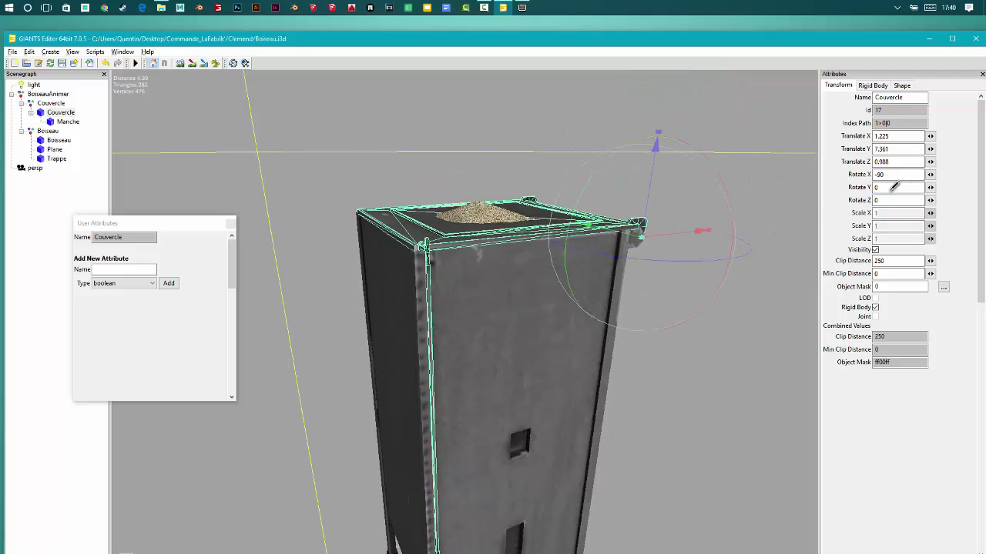
left_click_drag(577, 217, 570, 179)
key("ctrl+z")
- Switch to Sublime Text and replace the translation attribute with rotation in both BoisseauCouvercle keyFrames
left_click(522, 7)
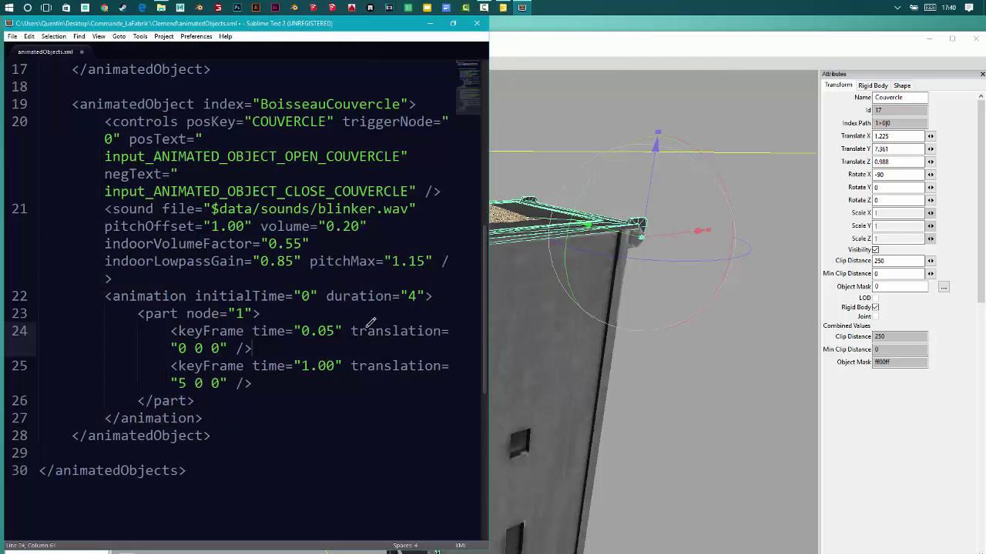
left_click_drag(351, 331, 442, 331)
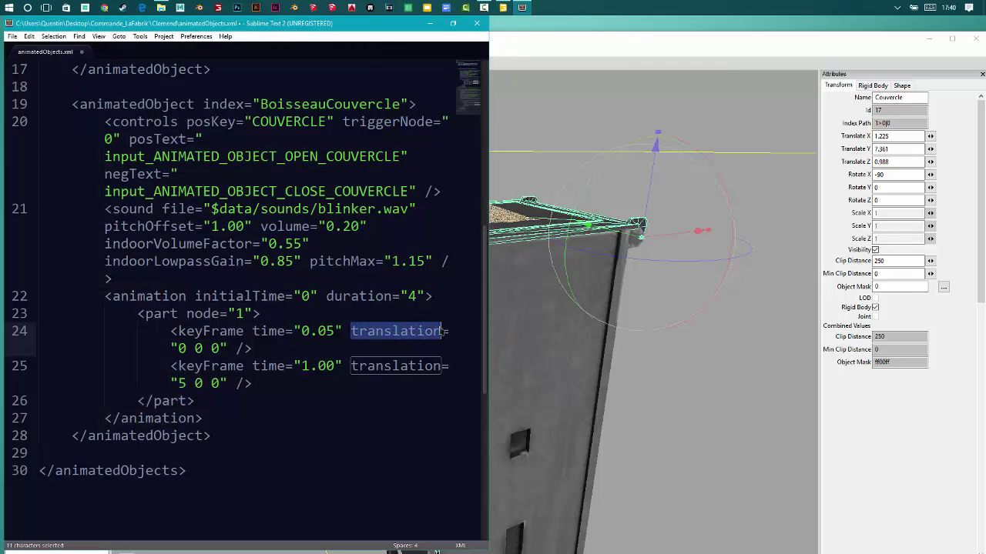
type("rot")
type("ation")
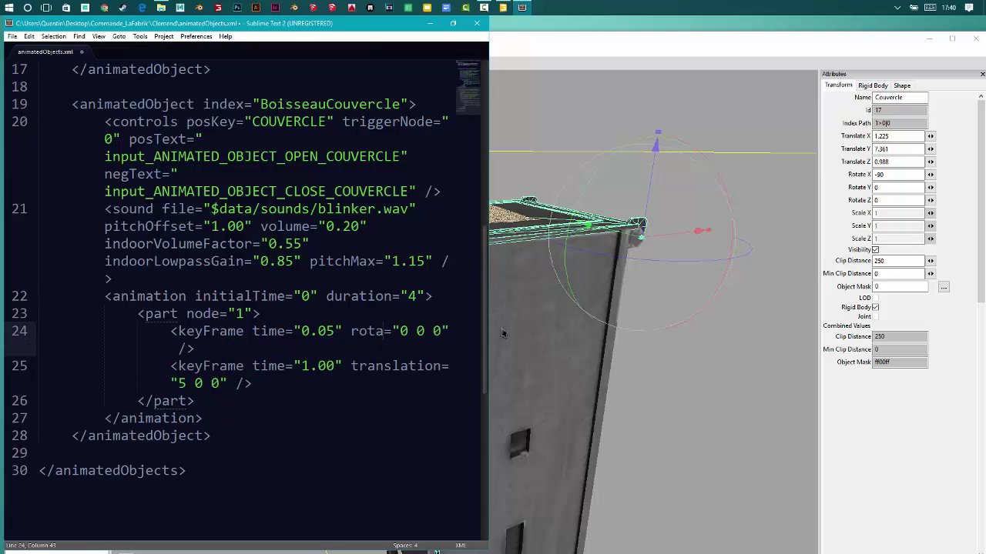
left_click_drag(352, 366, 447, 367)
type("rotation")
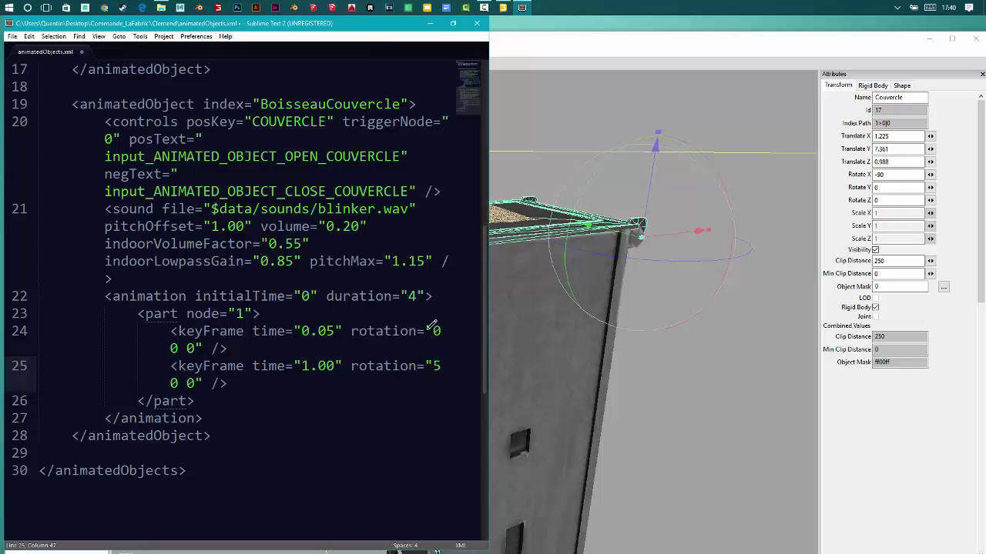
- Simplify the BoisseauCouvercle keyFrame times to "0" for the first and "1" for the second
left_click(409, 331)
key("BackSpace")
key("BackSpace")
key("BackSpace")
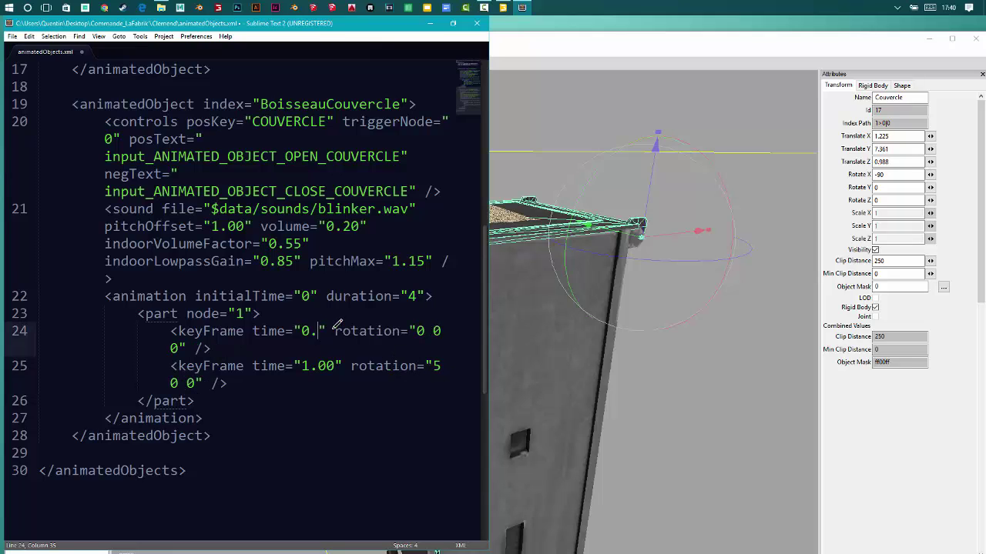
left_click(336, 364)
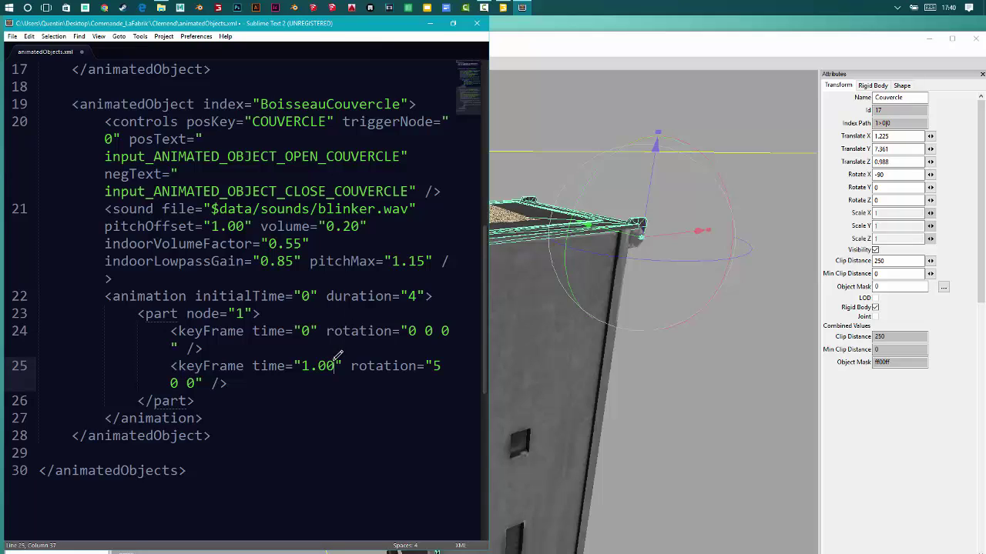
key("BackSpace")
key("BackSpace")
key("BackSpace")
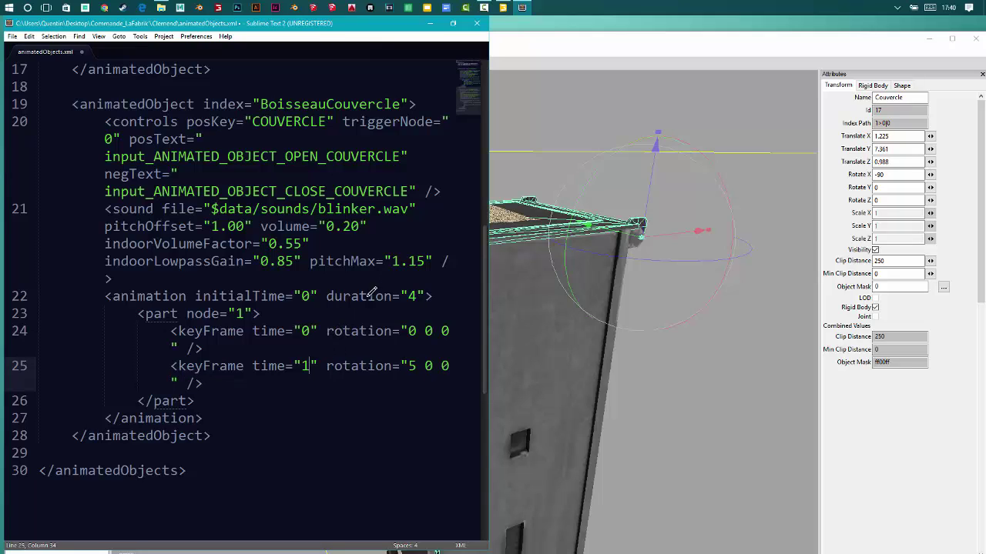
- Set the BoisseauCouvercle animation's duration to 3 and the second keyFrame's rotation to "0 0 0"
left_click(419, 295)
key("BackSpace")
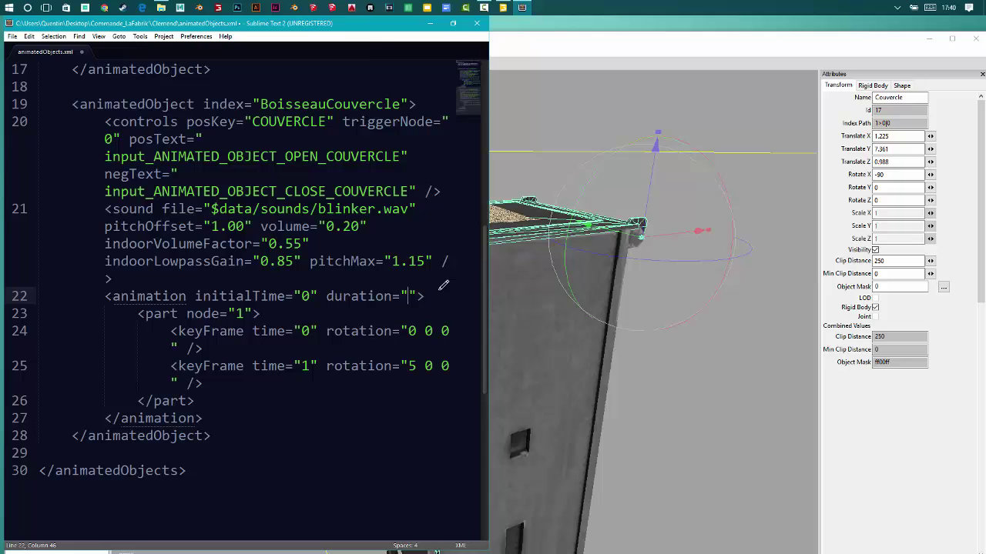
type("3")
left_click(419, 358)
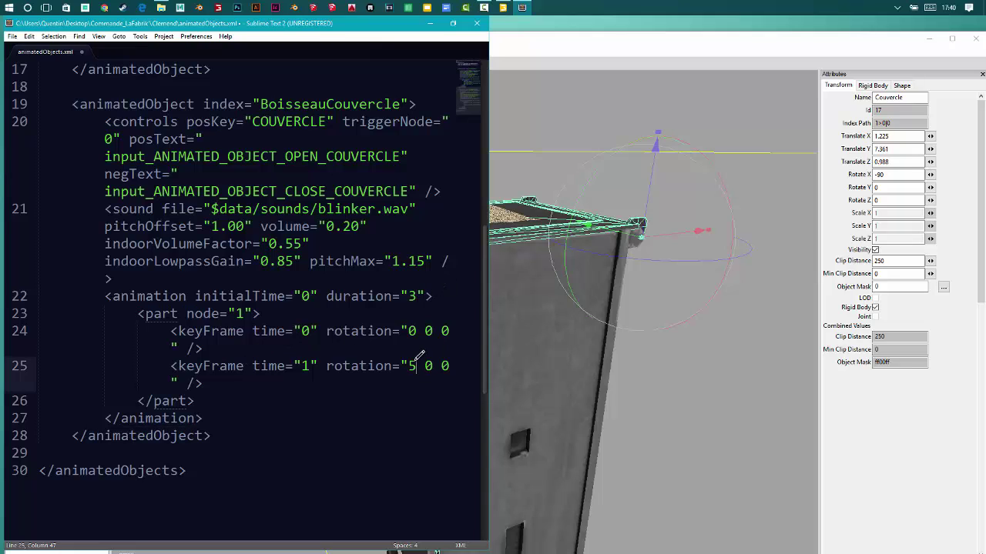
key("BackSpace")
type("0")
left_click(418, 332)
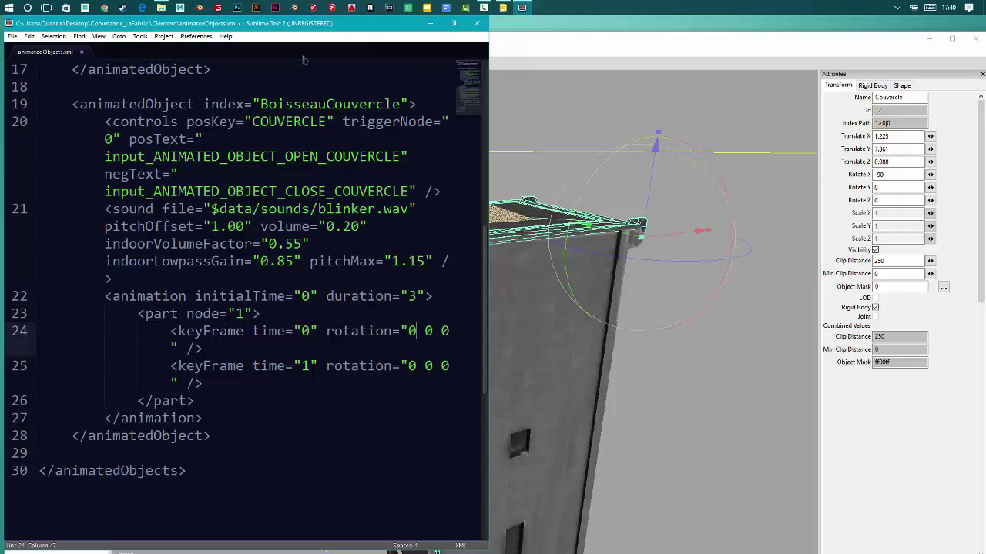
- Check Couvercle's place in the GIANTS Editor scenegraph and set the part node to "0" in animatedObjects.xml
left_click_drag(336, 28, 408, 231)
left_click(61, 114)
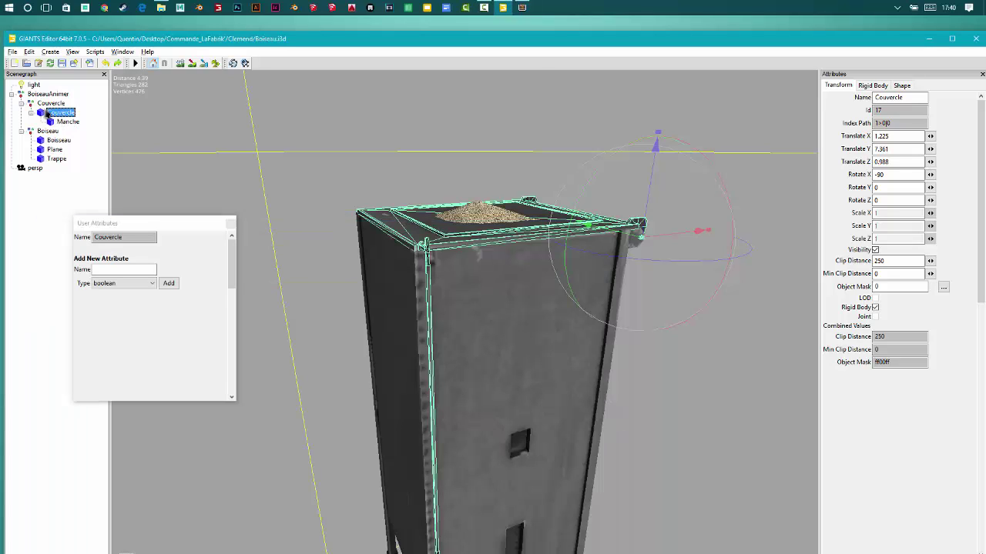
left_click(30, 113)
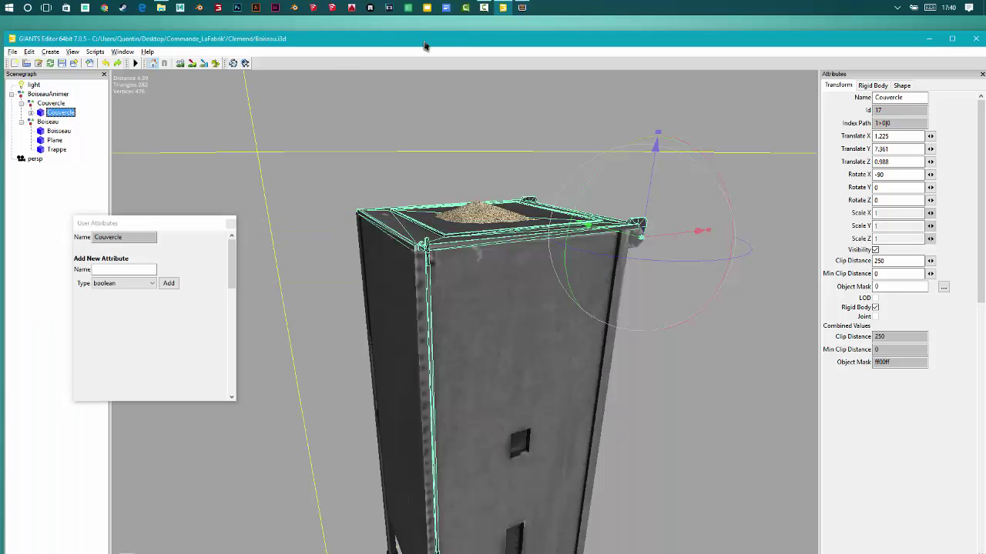
left_click(521, 8)
left_click(281, 379)
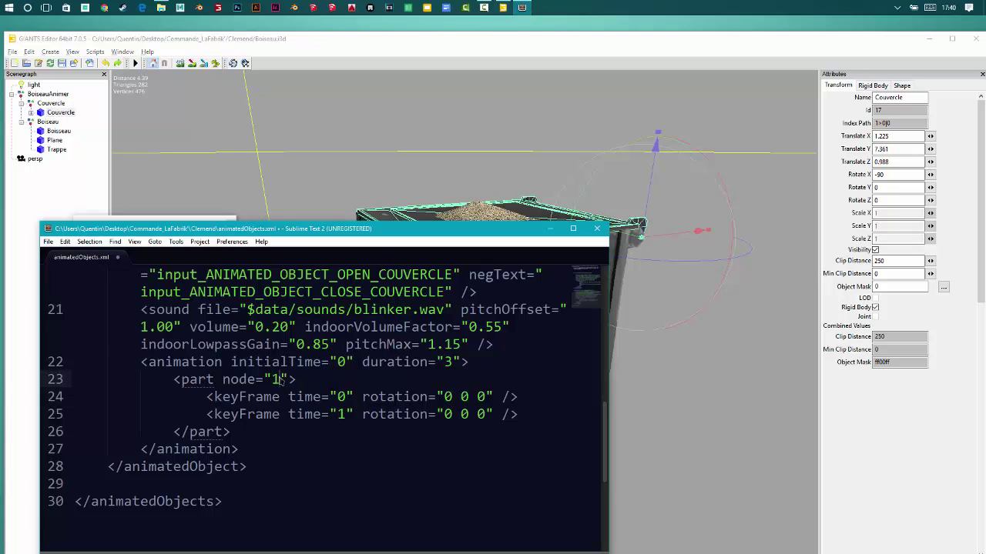
key("BackSpace")
type("0")
- Copy Couvercle's Rotate X value of -90 from GIANTS Editor into the first value of the first keyFrame's rotation
left_click(61, 113)
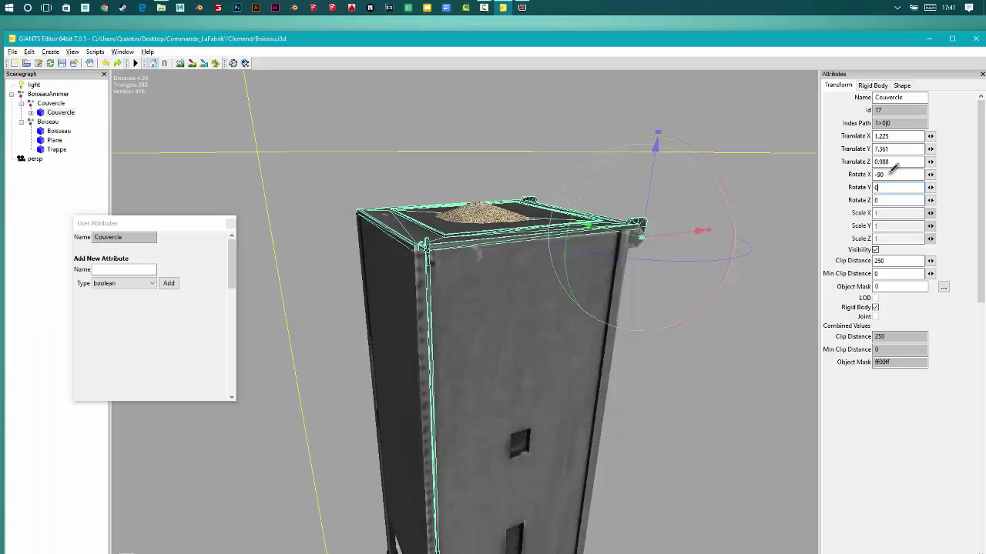
left_click_drag(900, 174, 861, 176)
key("ctrl+c")
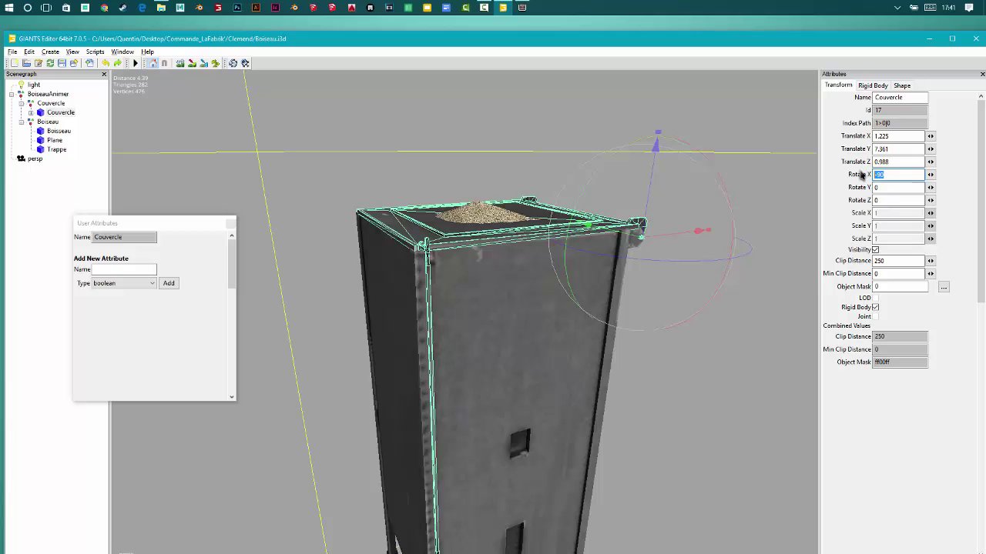
left_click(522, 7)
double_click(449, 396)
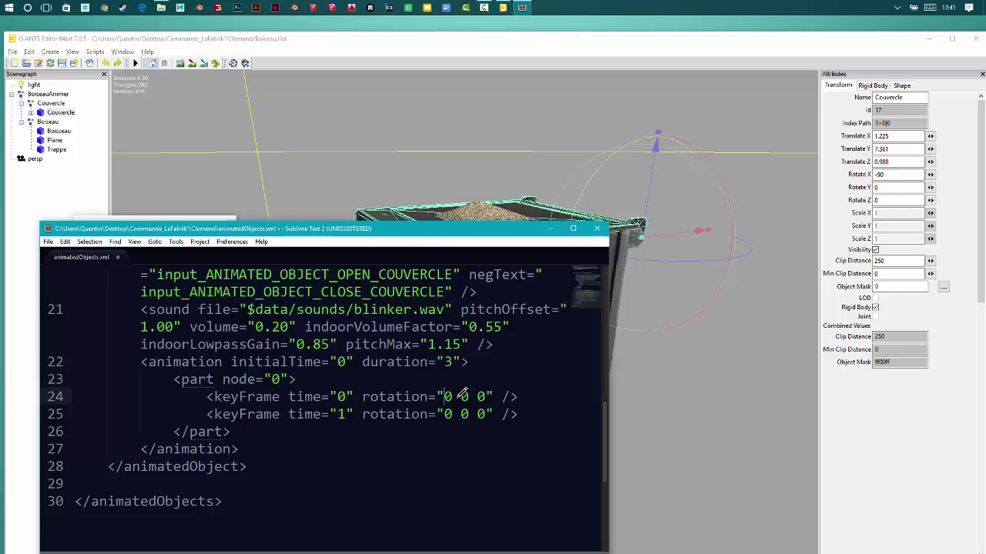
key("ctrl+v")
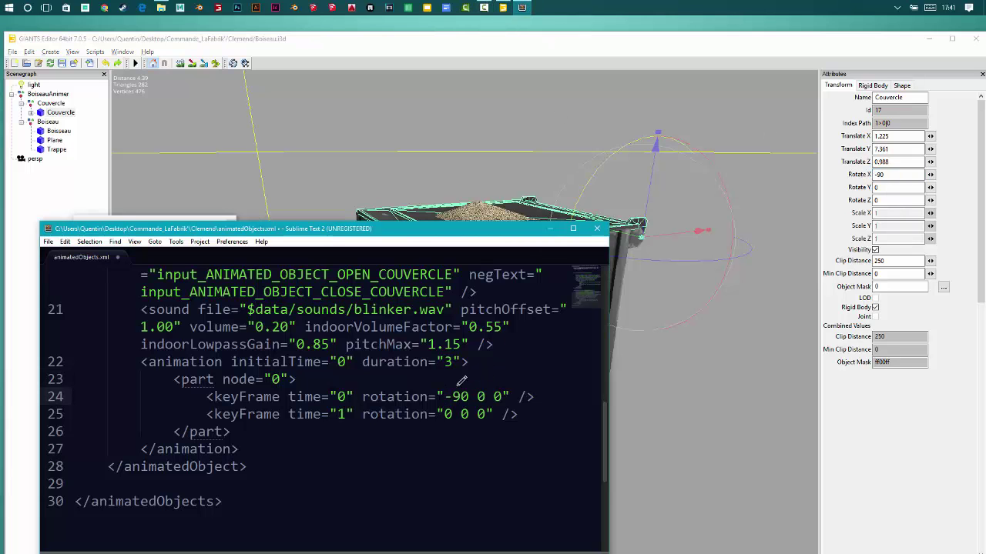
- Switch to GIANTS Editor, rotate the Couvercle lid open to about 90.8 on Z, and copy its Rotate Z value
left_click(583, 196)
left_click_drag(589, 192, 597, 324)
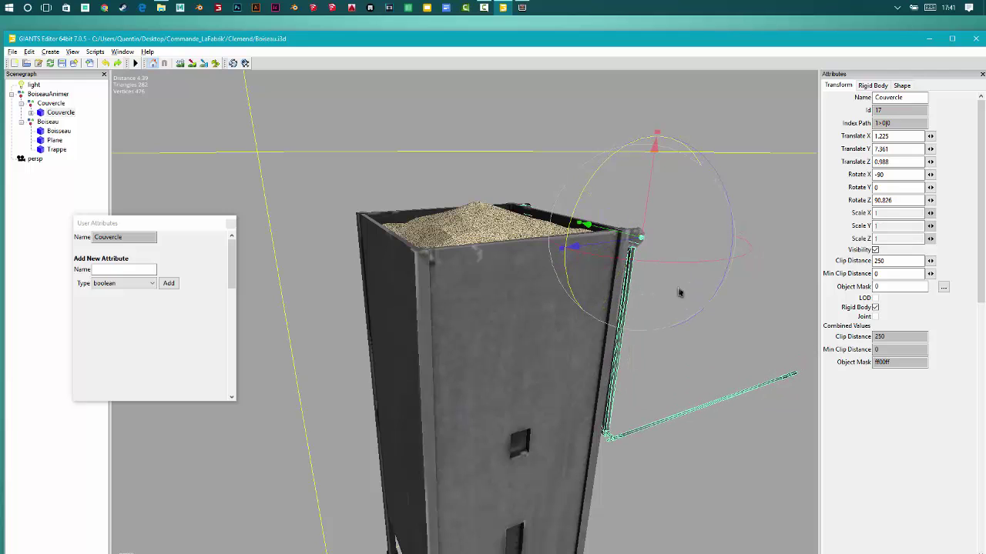
double_click(887, 201)
key("ctrl+c")
- Set the second keyFrame's rotation to "-90 0 90.826" in animatedObjects.xml, using the copied Z value
left_click(522, 7)
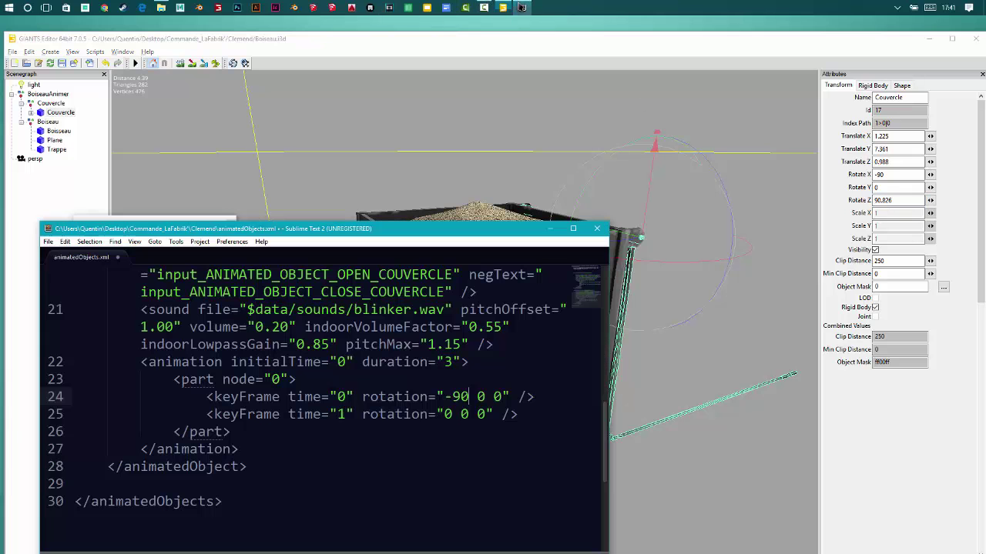
double_click(498, 396)
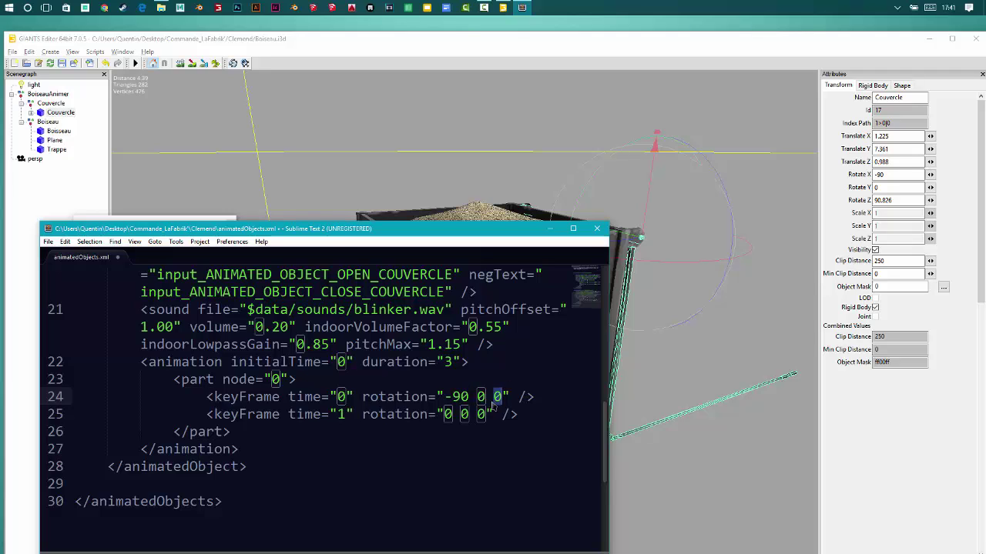
double_click(483, 413)
key("ctrl+v")
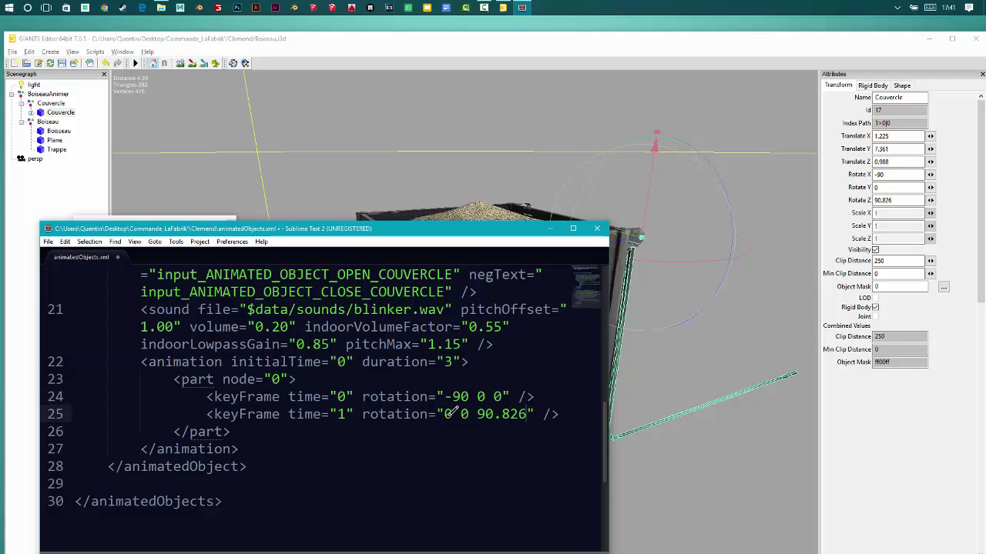
key("Delete")
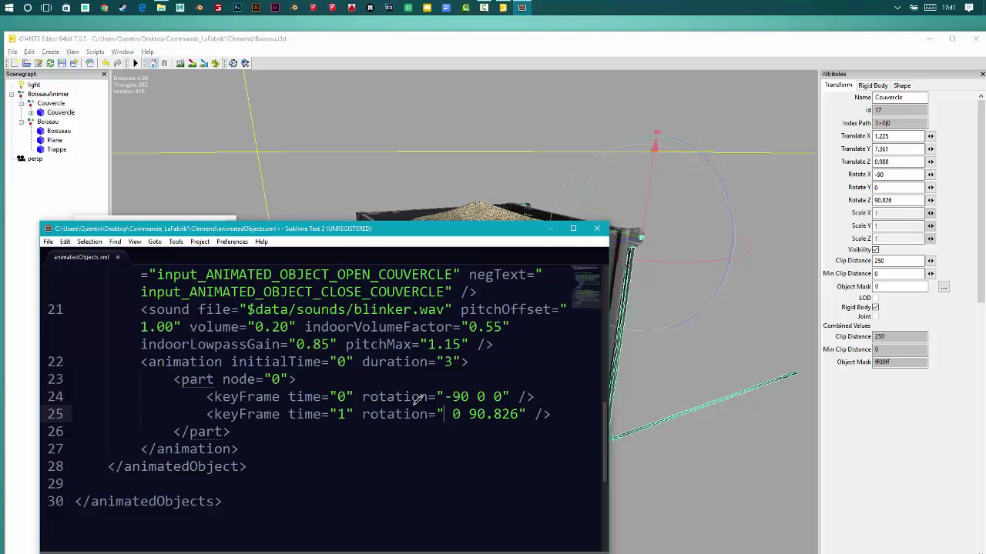
type("-90")
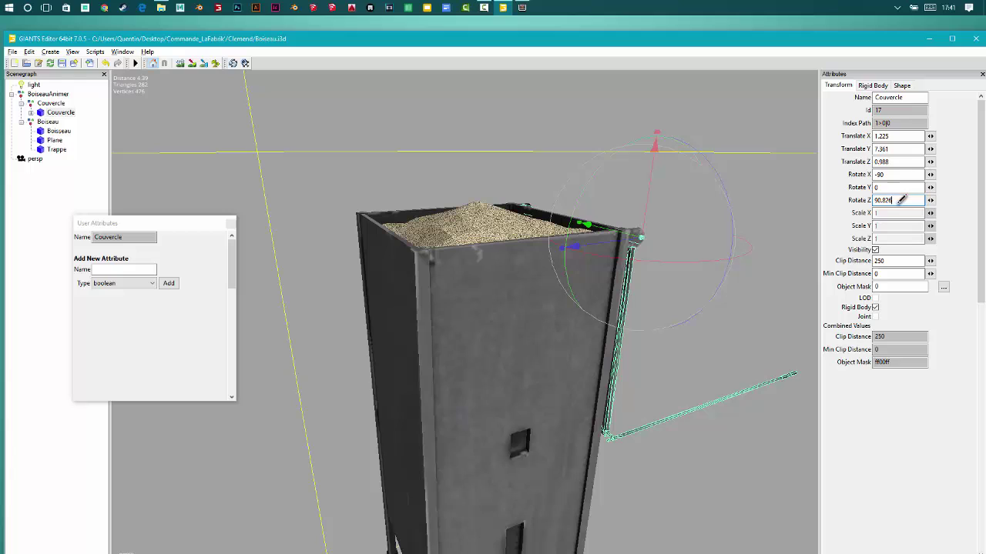
- Switch to GIANTS Editor and close the Couvercle lid by setting its Rotate Z to 0
double_click(886, 199)
type("0")
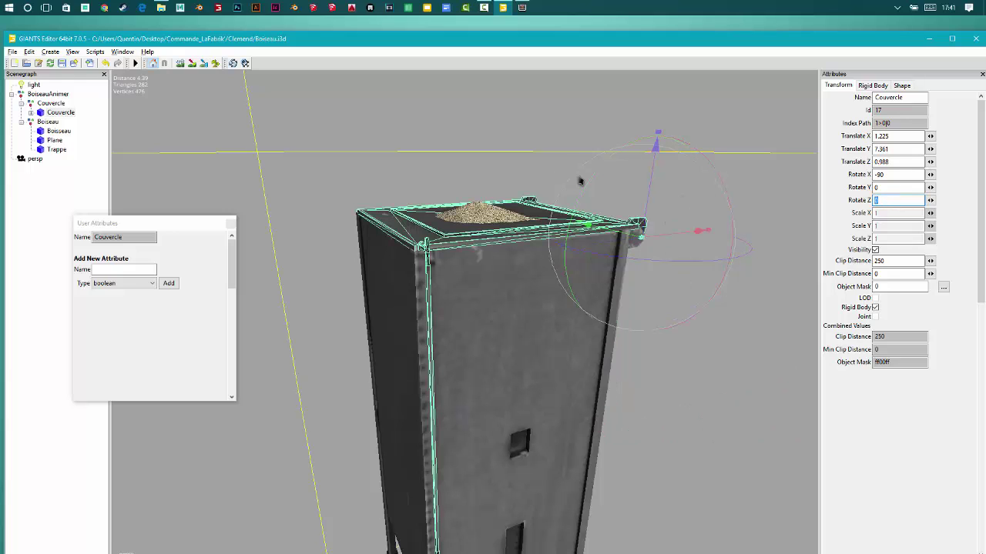
- Expand the Couvercle mesh in the scenegraph and select its child Manche
middle_click_drag(620, 208, 516, 227)
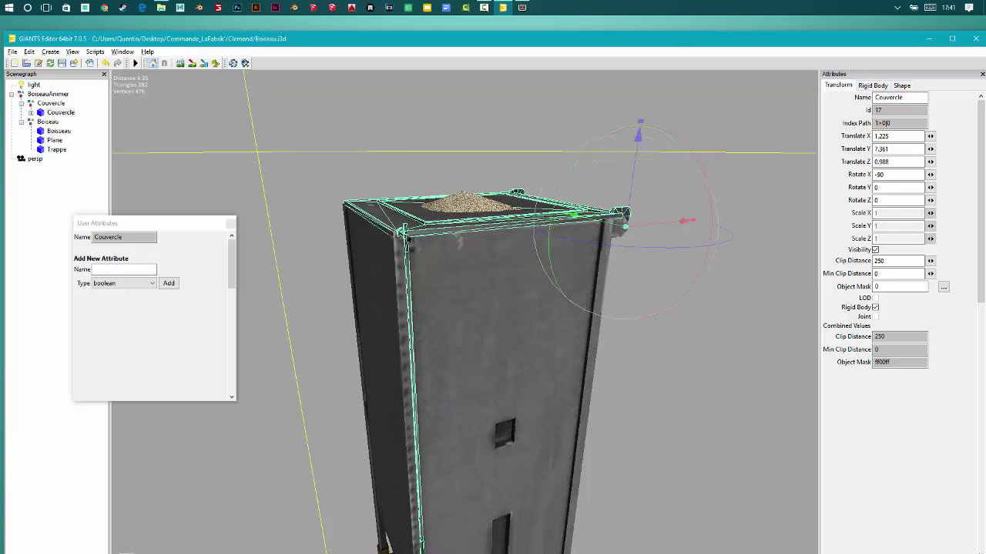
left_click(31, 112)
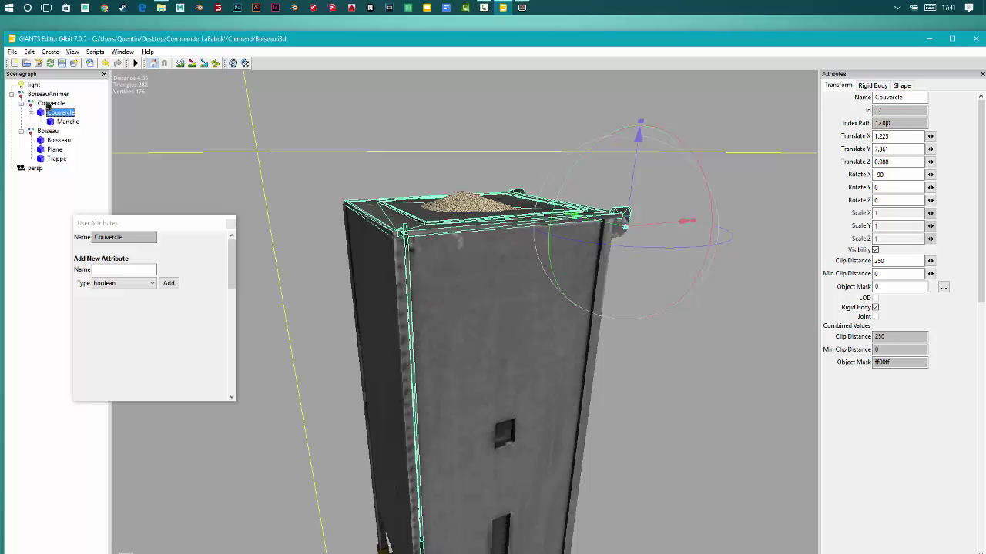
left_click(67, 122)
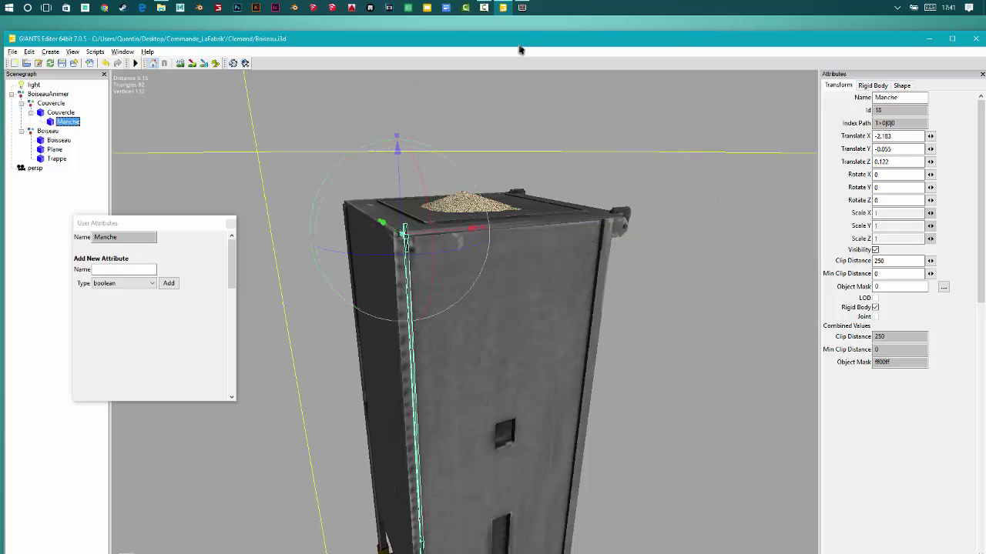
- Switch to Sublime Text and duplicate the Couvercle animation's whole part block, with both keyFrames, directly below itself in animatedObjects.xml
left_click(521, 8)
left_click_drag(231, 449, 176, 379)
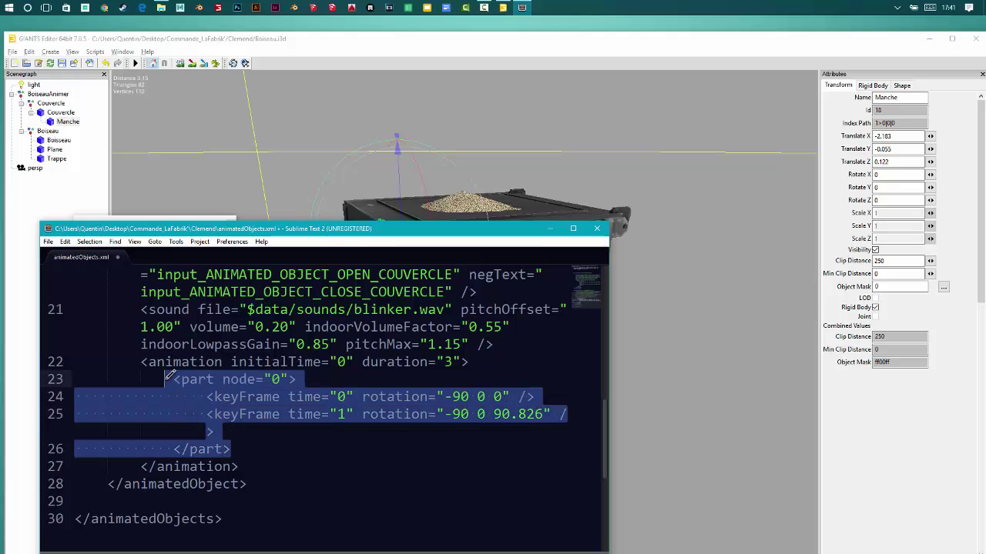
left_click(179, 378)
left_click_drag(231, 450, 175, 379)
key("ctrl+c")
left_click(244, 456)
key("Return")
key("ctrl+v")
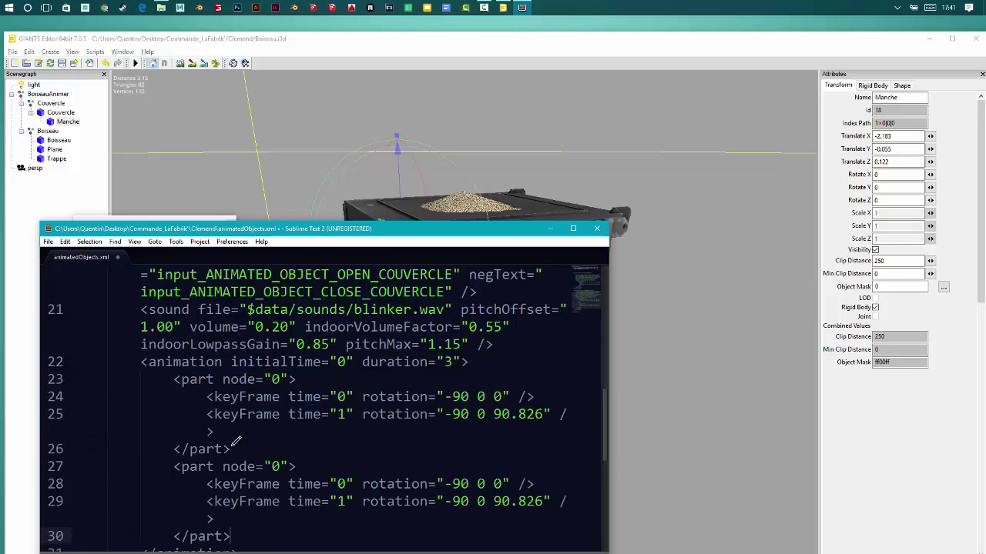
- Set the duplicated part's node to "0|0" so it targets Manche, keeping the keyFrame times
scroll(273, 416, "down", 1)
left_click(281, 414)
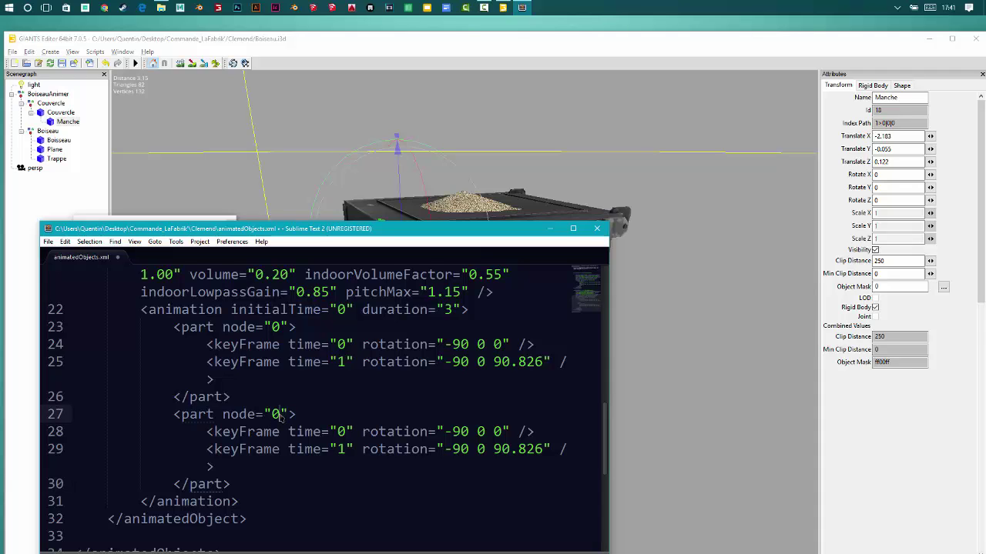
type("|0")
left_click(346, 432)
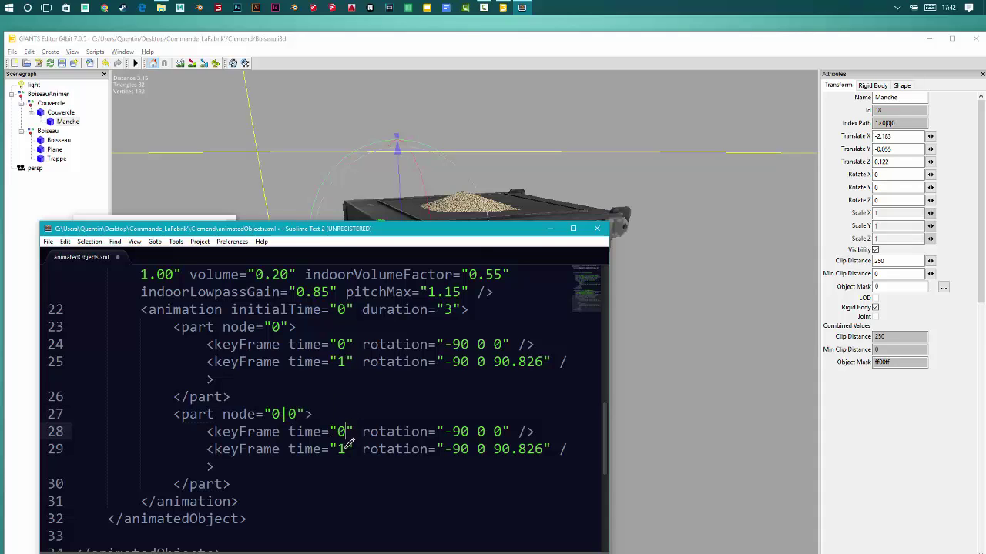
left_click(347, 447)
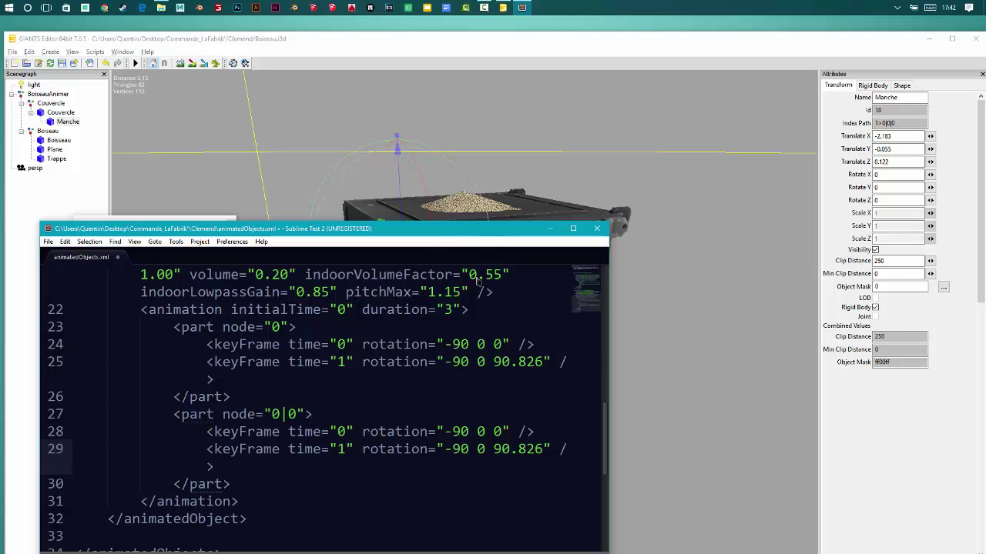
- Set the rotation of the first keyFrame in part "0|0" to "0 0 0"
left_click_drag(462, 229, 451, 325)
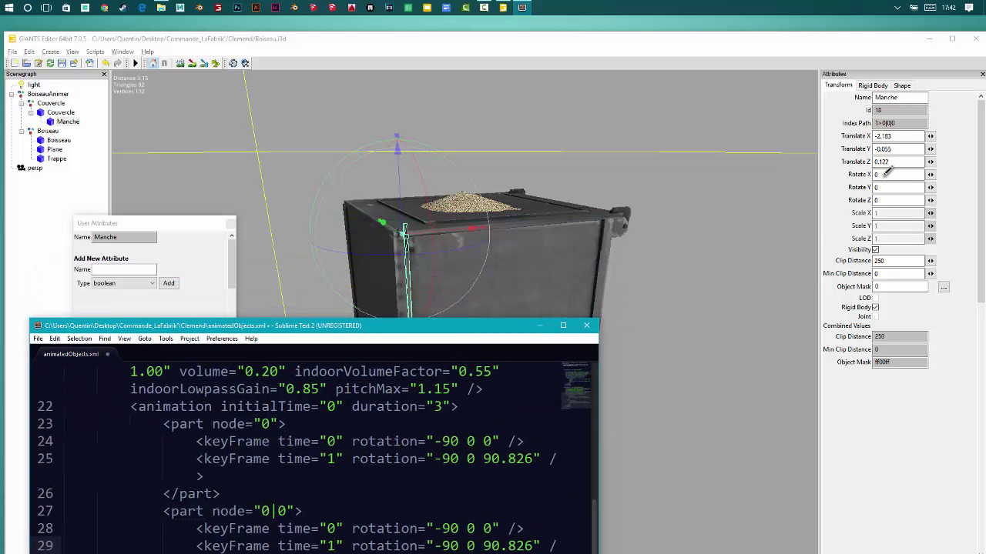
left_click(461, 527)
key("BackSpace")
key("BackSpace")
key("BackSpace")
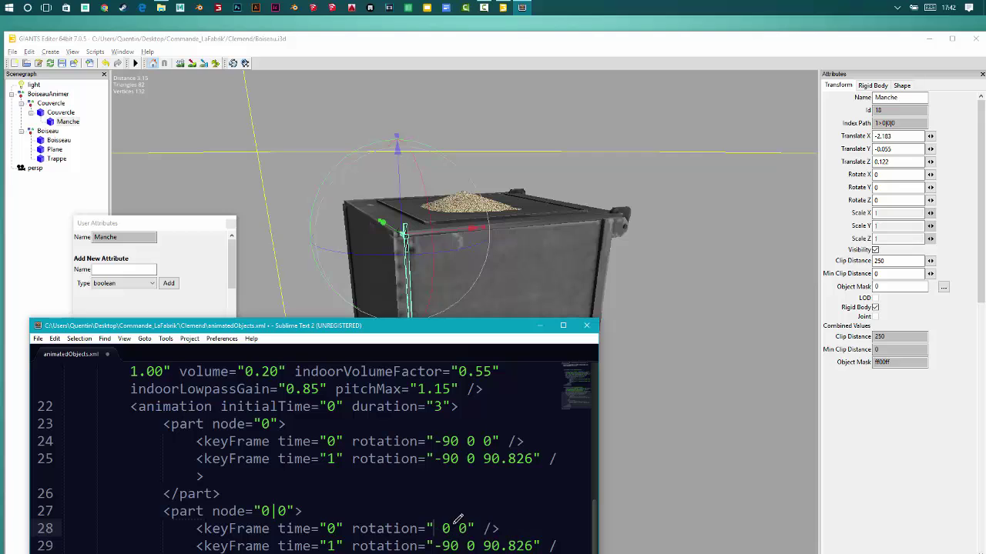
type("0")
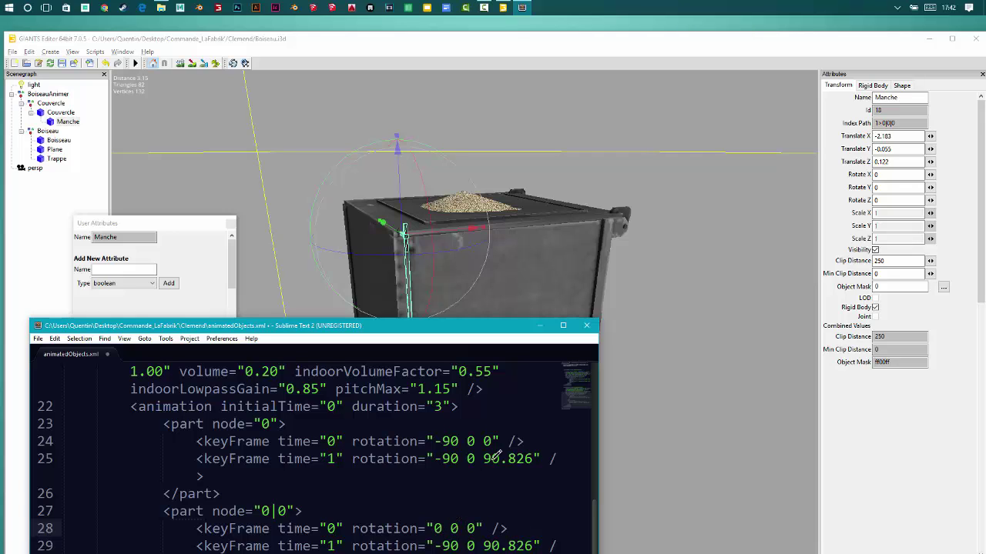
- Switch to GIANTS Editor and open the Couvercle lid by setting its Rotate Z to 90
left_click_drag(509, 327, 500, 324)
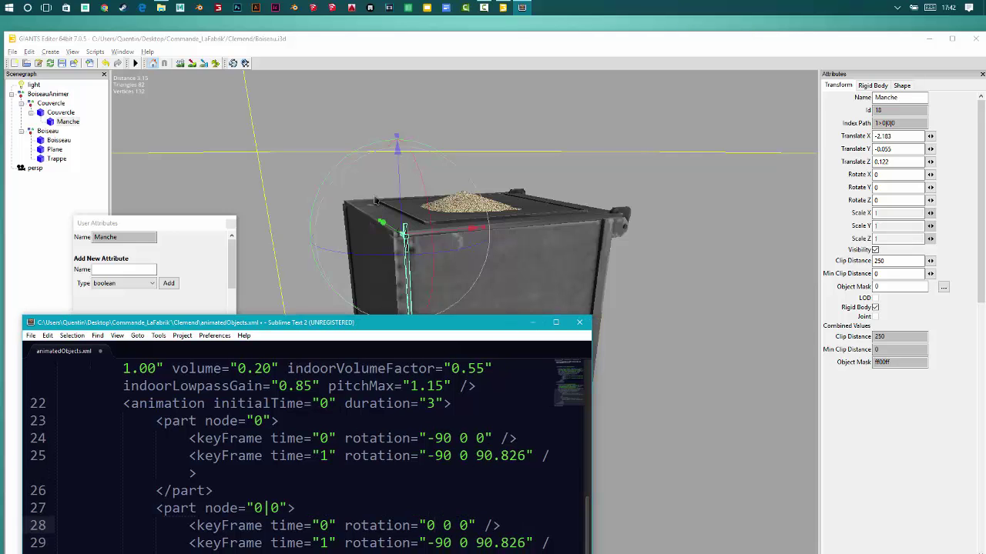
left_click(60, 114)
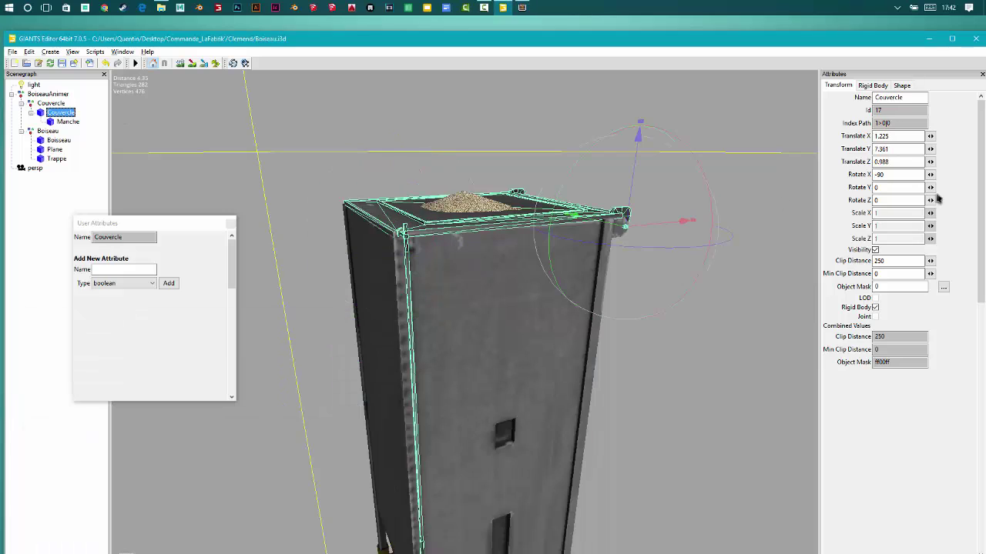
left_click(874, 200)
type("90")
key("Return")
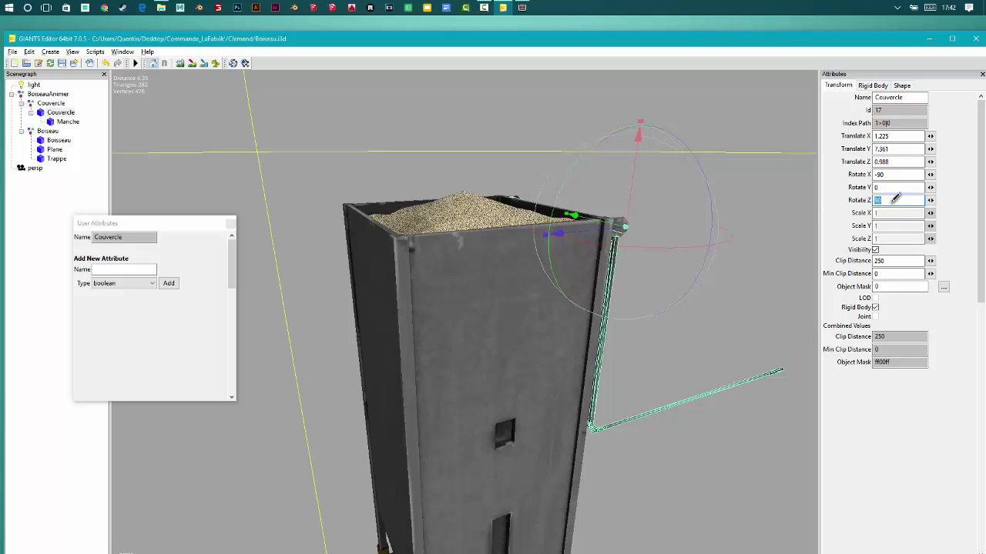
- Select Manche and rotate it until it hangs down, setting its Rotate Y to 90
left_click(654, 411)
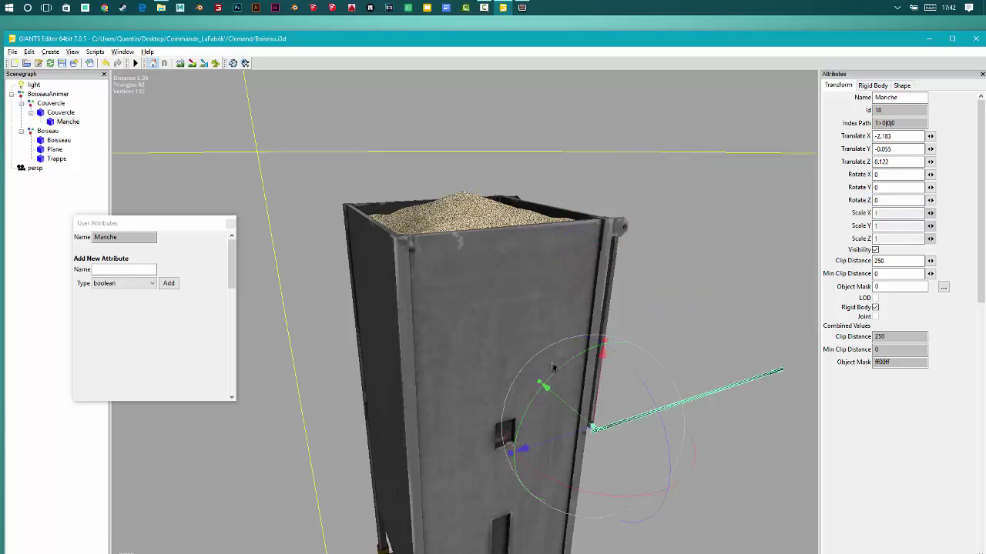
left_click_drag(560, 372, 679, 351)
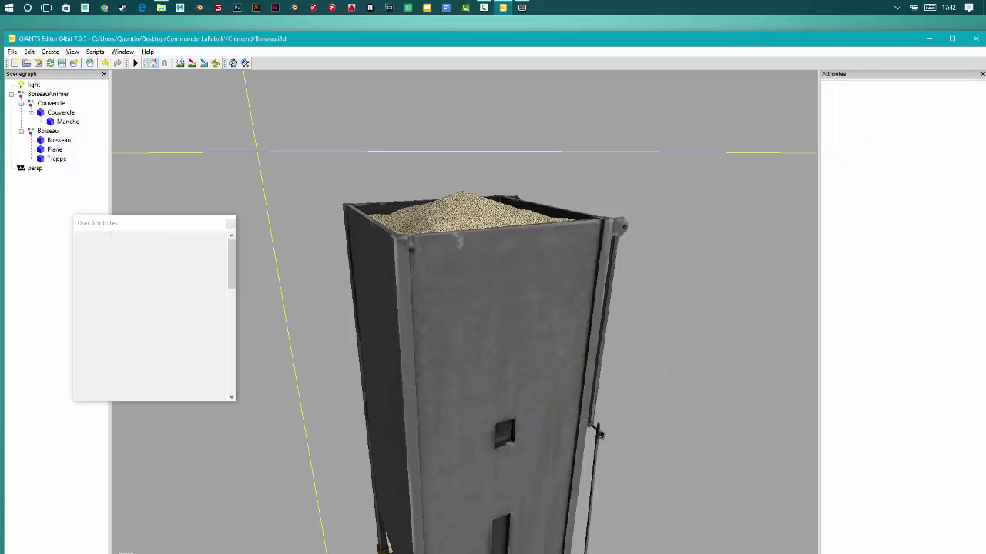
double_click(897, 187)
type("90")
key("Return")
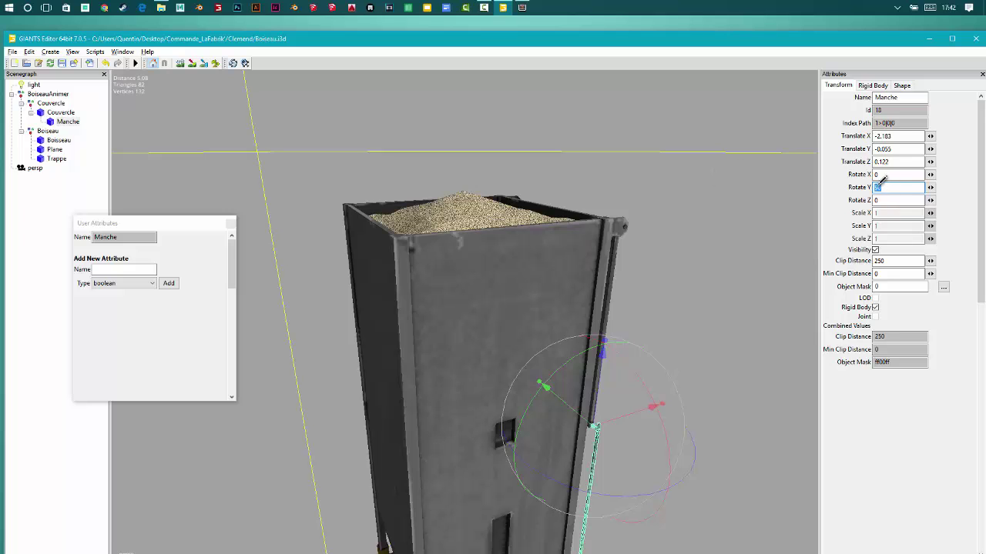
- Switch to Sublime Text, set the rotation of the second keyFrame in part "0|0" to "0 90 0", and save the file
left_click(521, 8)
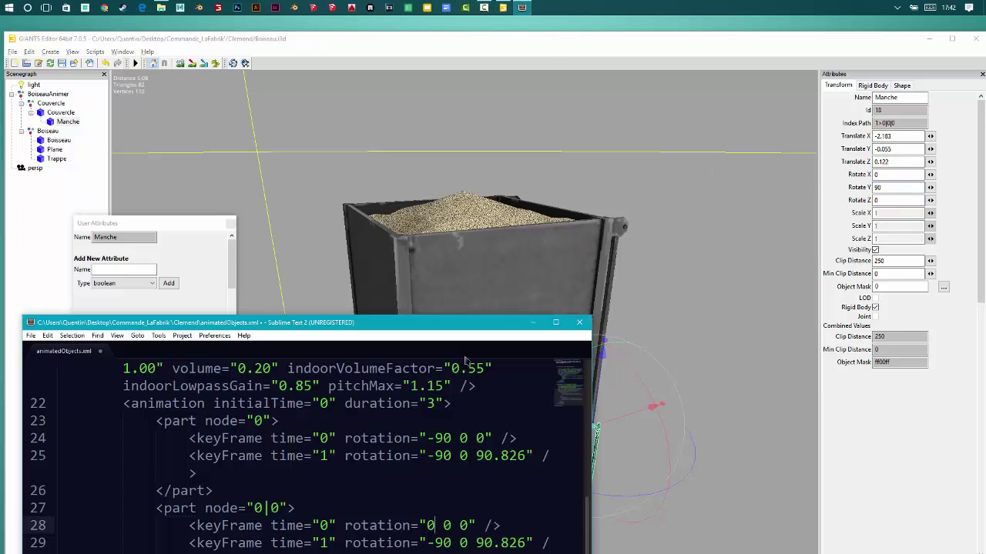
scroll(487, 480, "down", 1)
left_click_drag(476, 490, 526, 491)
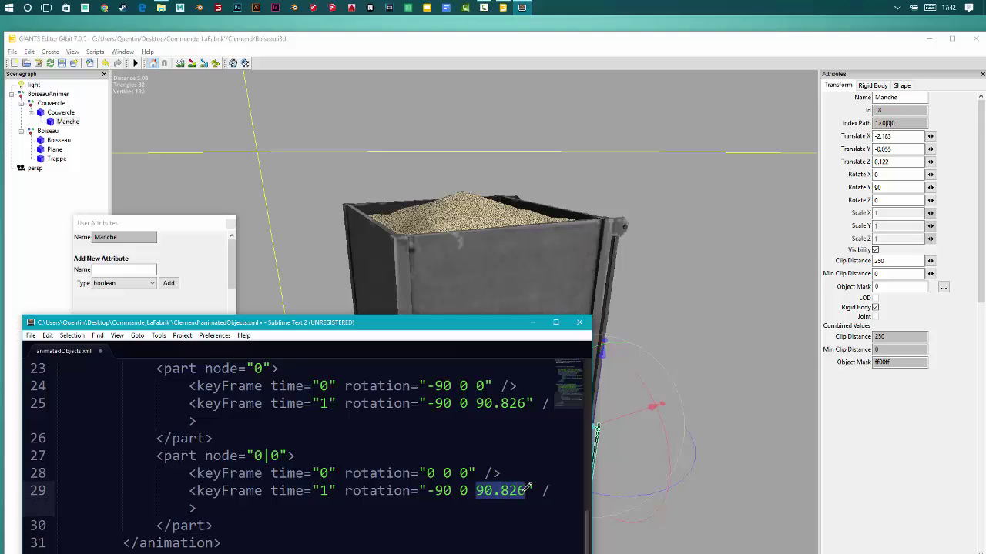
key("BackSpace")
key("BackSpace")
key("BackSpace")
type("90")
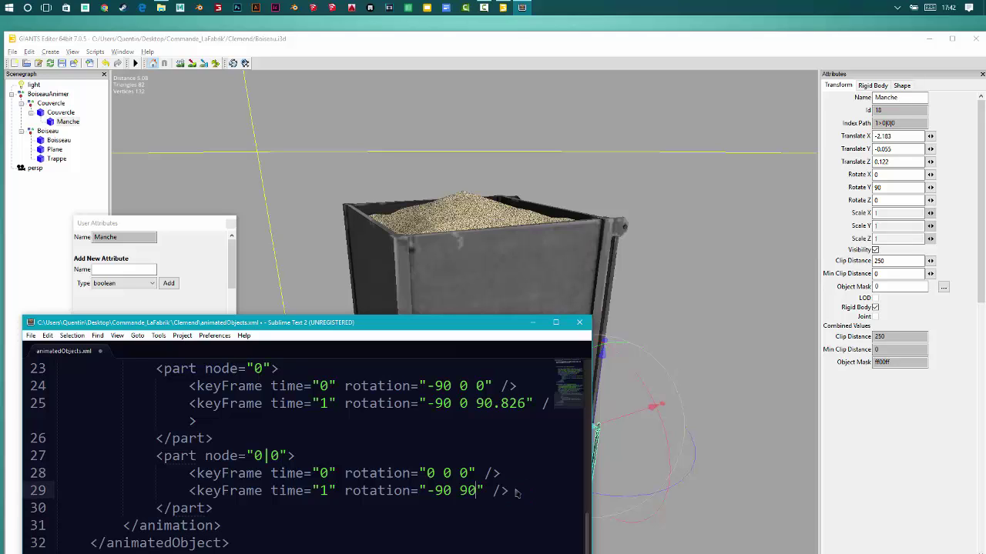
type(" 0")
key("Left")
key("Left")
key("Left")
key("Left")
key("Left")
key("Delete")
key("Delete")
key("Delete")
key("BackSpace")
key("BackSpace")
type("90")
key("BackSpace")
key("BackSpace")
key("BackSpace")
type("0 90")
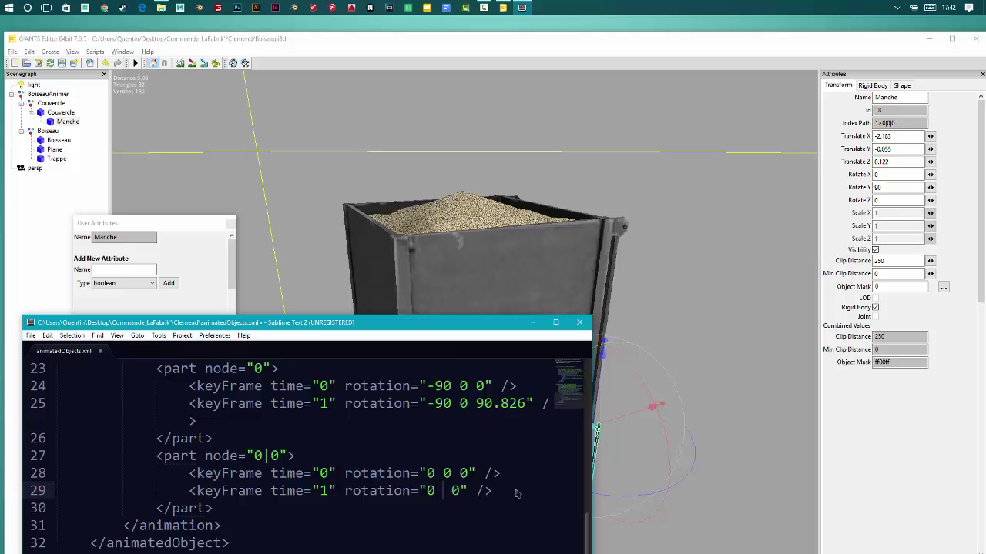
left_click(380, 458)
key("ctrl+s")
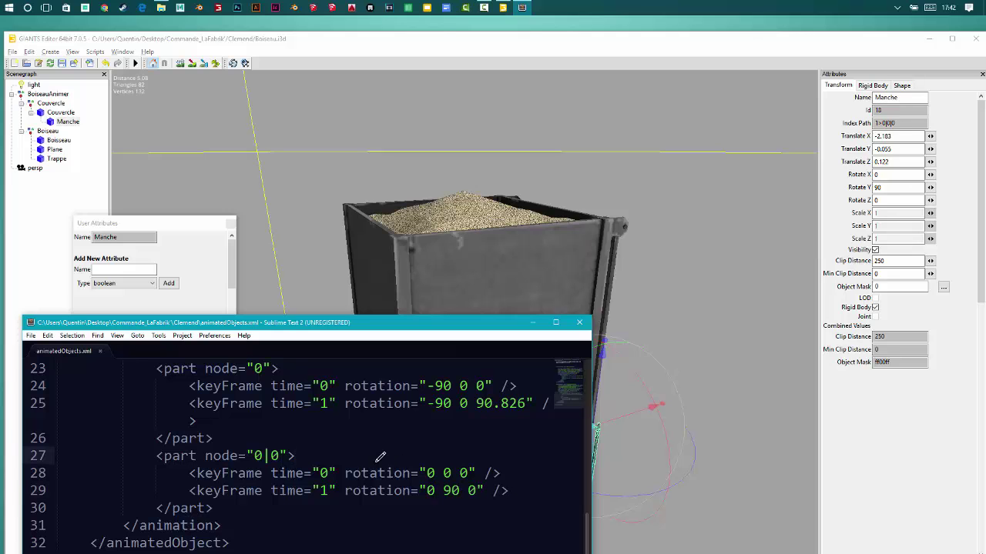
- Switch to GIANTS Editor and return the lid to its closed pose with Manche's Rotate Y and Couvercle's Rotate Z at 0
left_click_drag(410, 325, 431, 160)
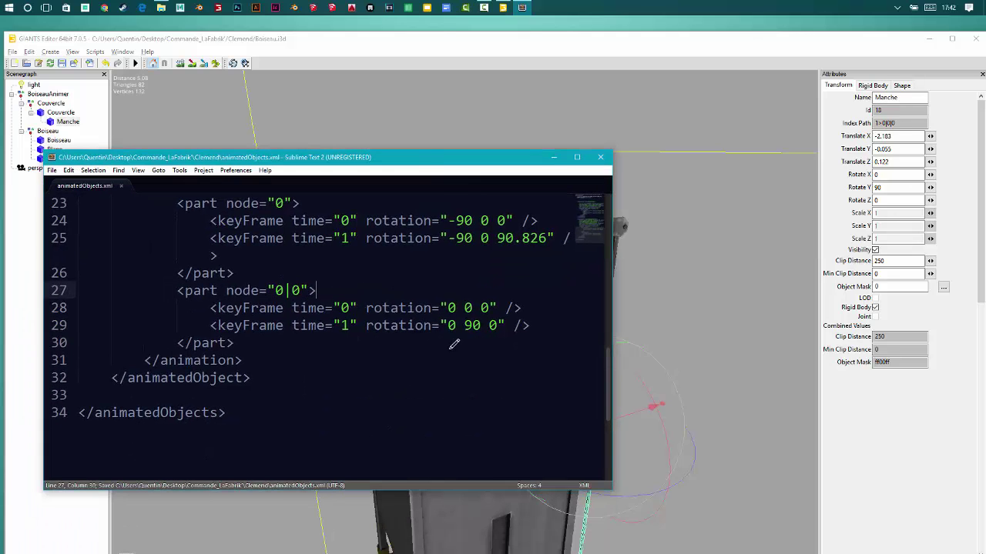
scroll(452, 341, "up", 1)
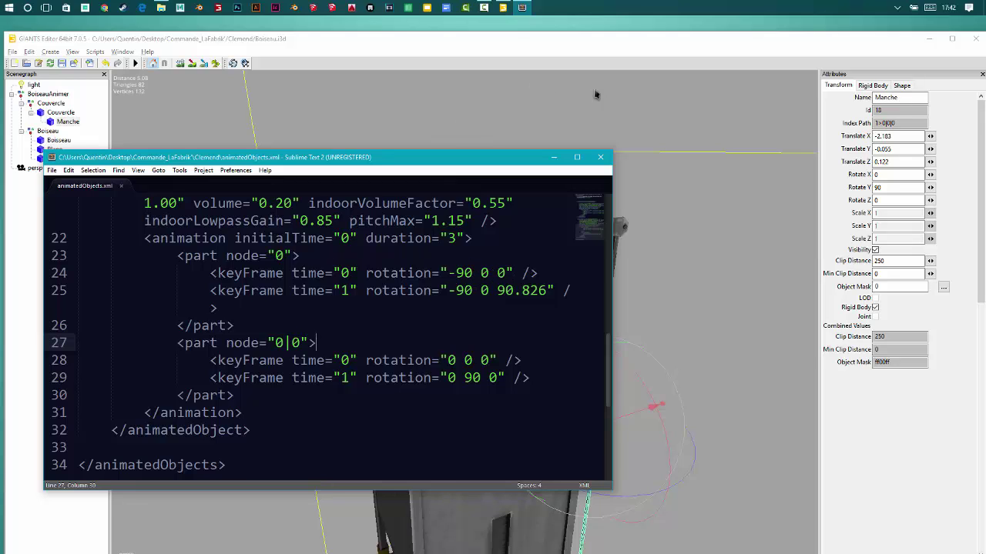
left_click_drag(508, 158, 559, 371)
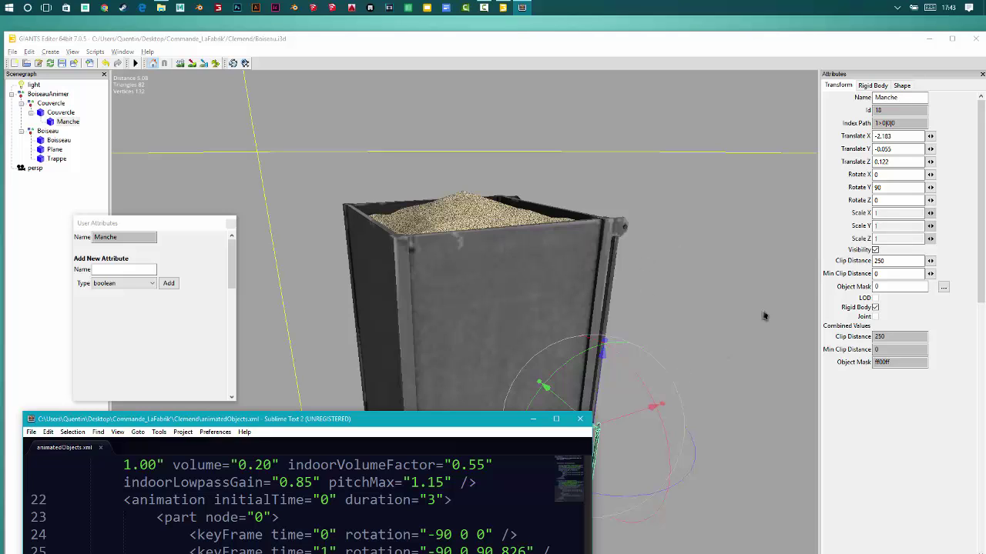
double_click(889, 187)
type("0")
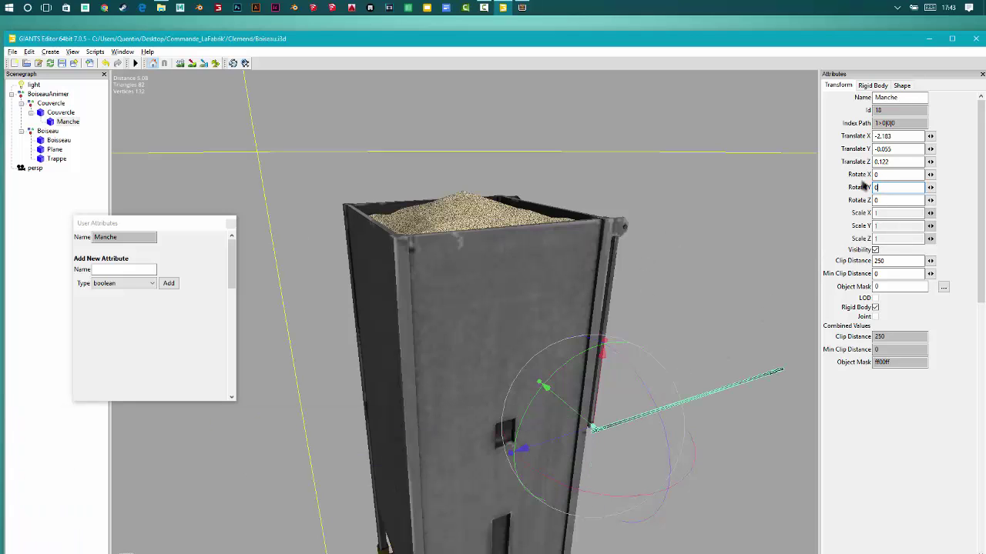
left_click(616, 246)
left_click(889, 200)
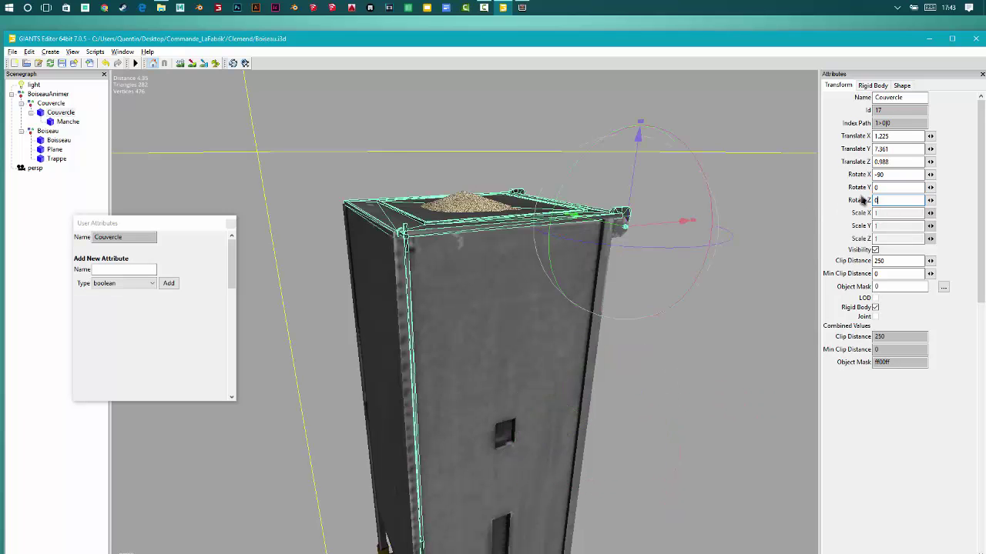
left_click(565, 158)
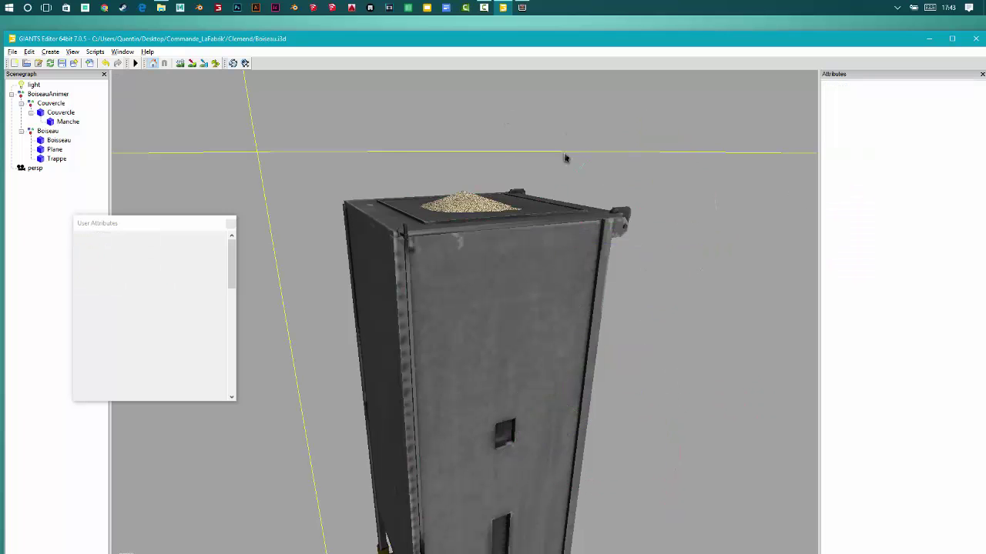
- Collapse the BoiseauAnimer hierarchy in the scenegraph and select the BoiseauAnimer group
scroll(504, 200, "down", 3)
middle_click_drag(503, 200, 431, 193)
left_click(30, 113)
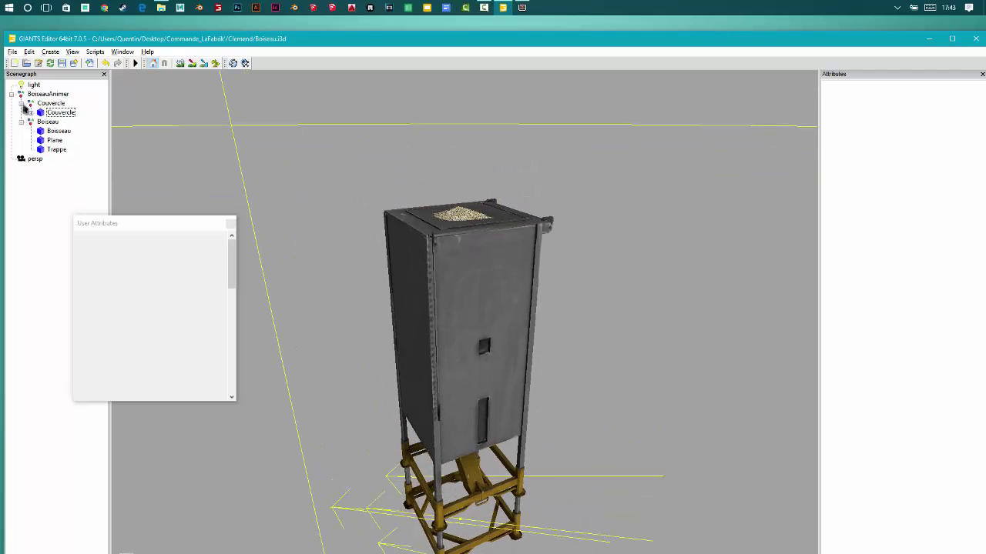
left_click(21, 103)
left_click(21, 113)
left_click(11, 94)
left_click(43, 94)
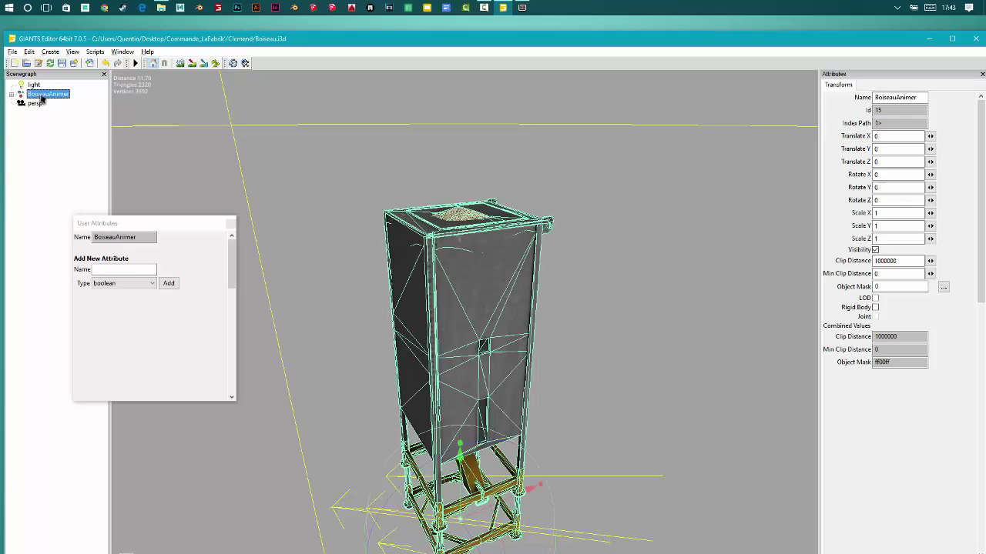
middle_click_drag(590, 189, 603, 195)
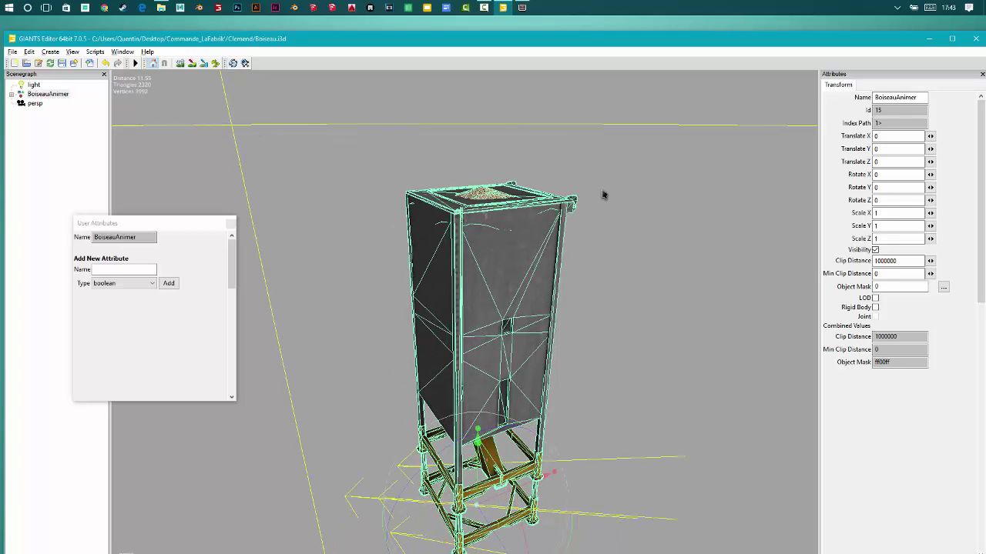
- Switch to Sublime Text, maximize the window to review animatedObjects.xml from end to beginning, and save the file
left_click(522, 8)
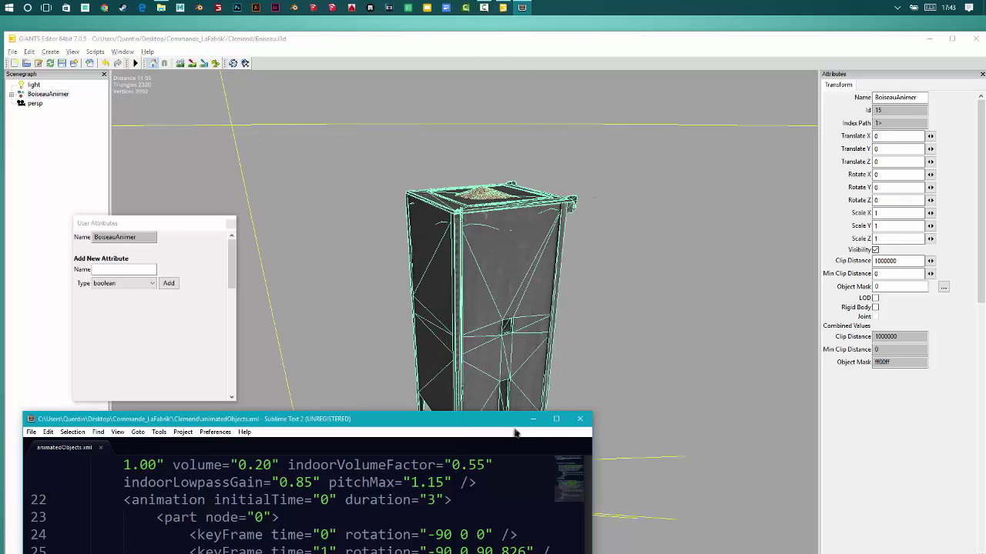
left_click(554, 420)
key("ctrl+End")
scroll(339, 254, "up", 4)
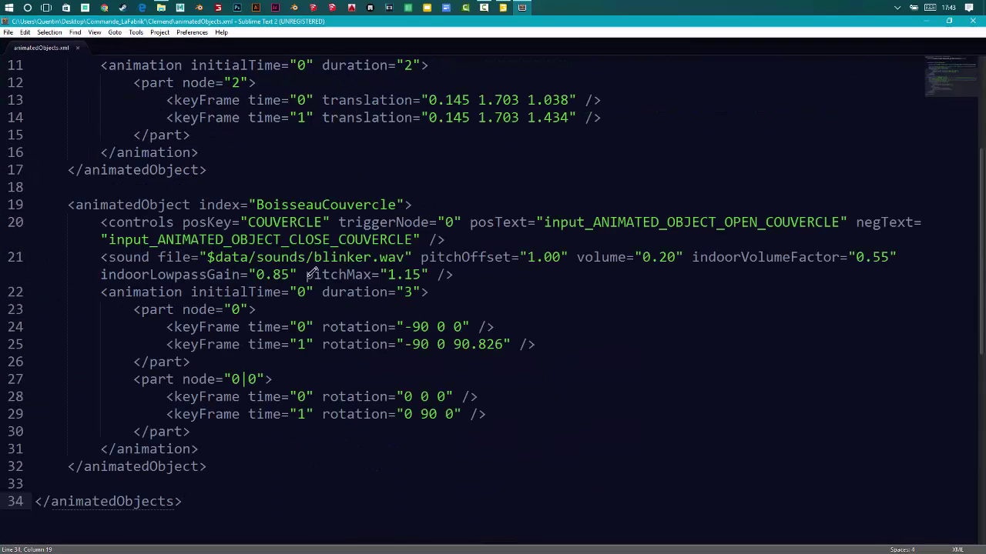
scroll(301, 266, "up", 4)
left_click(301, 271)
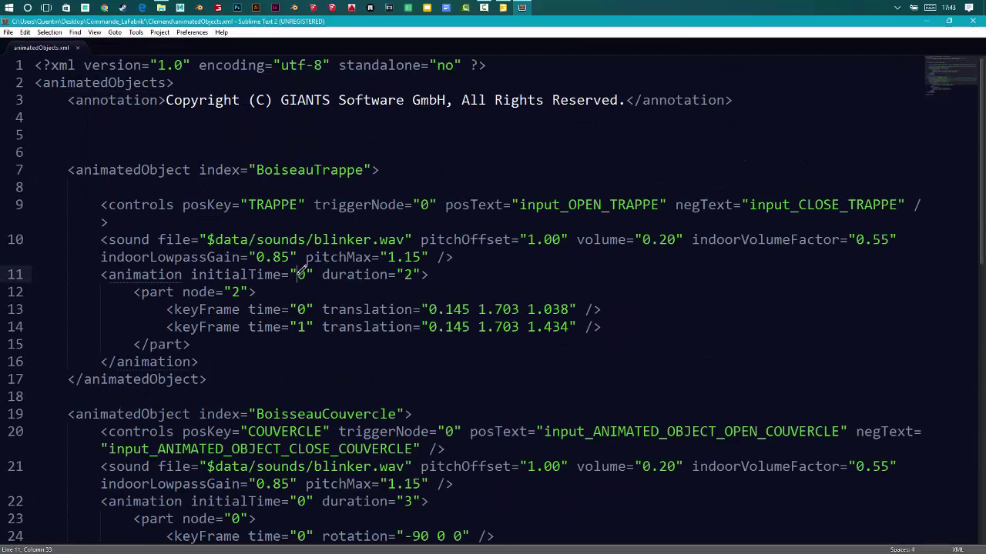
key("ctrl+s")
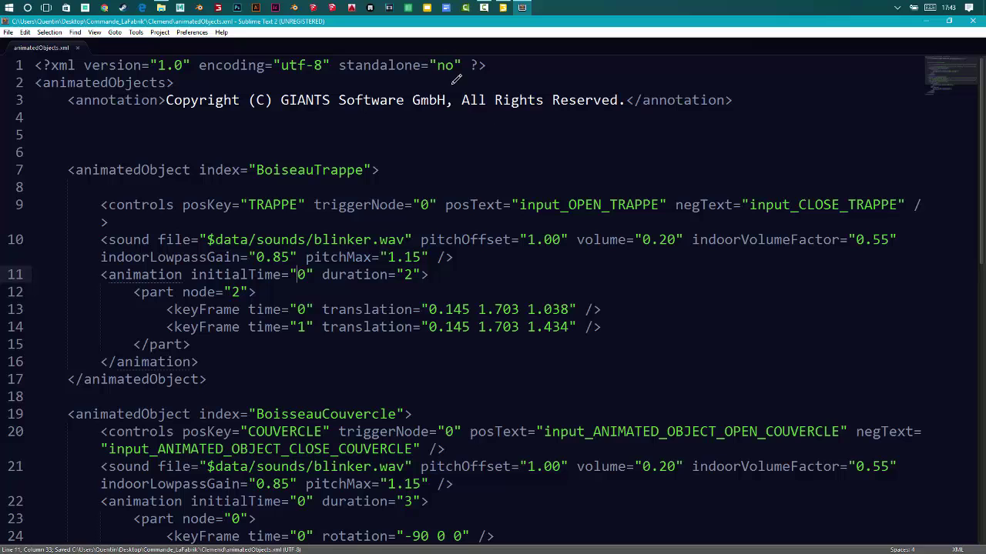
- Open modDesc.xml from the mod folder in Sublime Text and look over its title, description and multiplayer entries
left_click(502, 8)
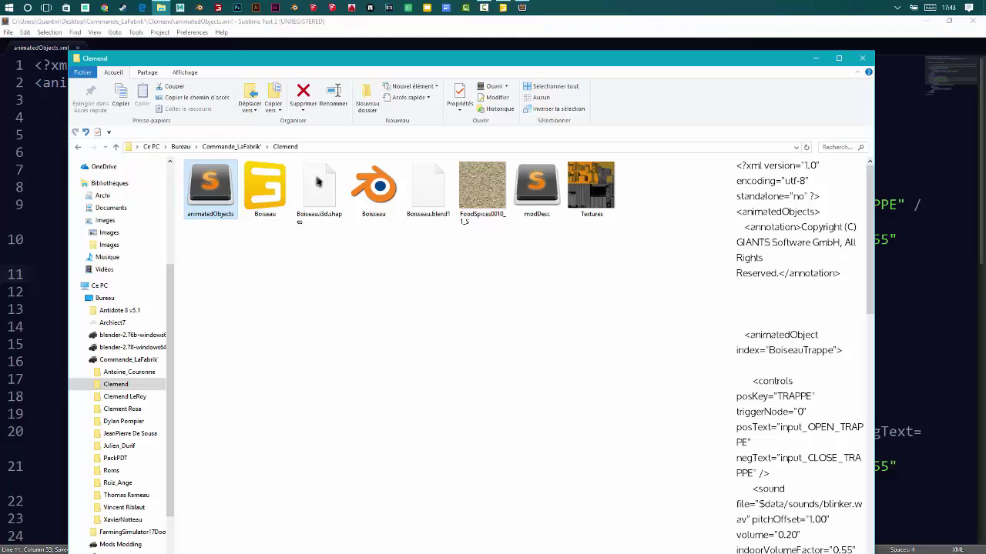
double_click(536, 186)
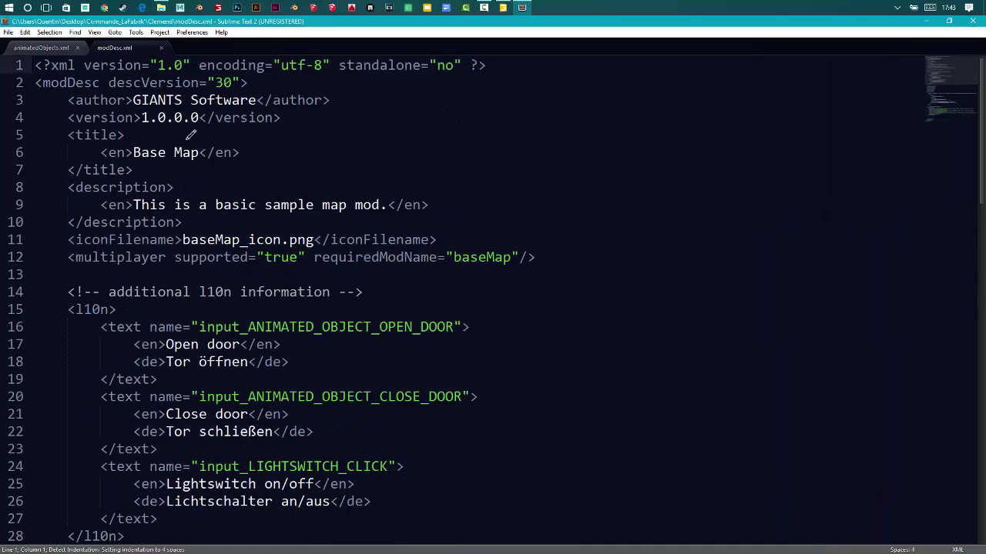
left_click_drag(133, 151, 198, 152)
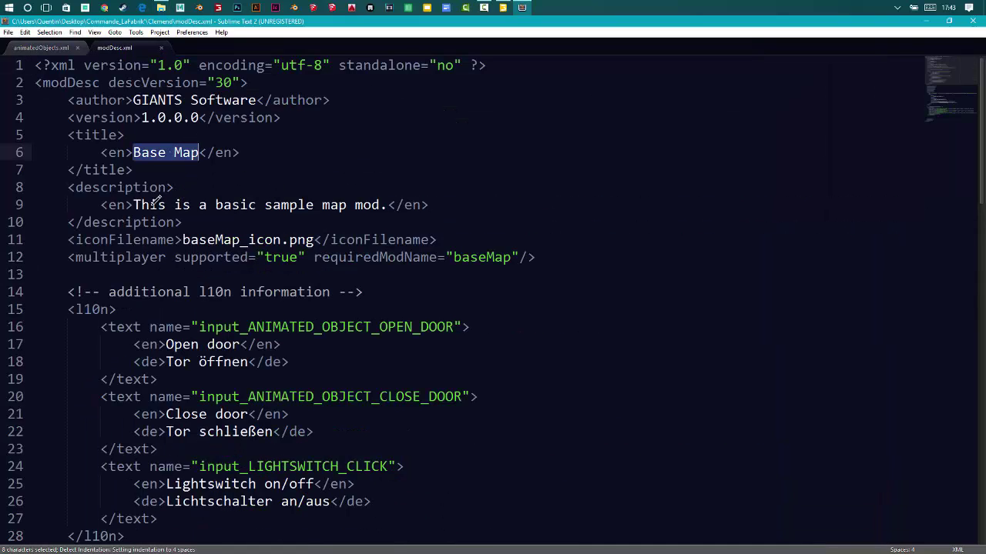
left_click_drag(133, 205, 339, 205)
scroll(197, 215, "down", 1)
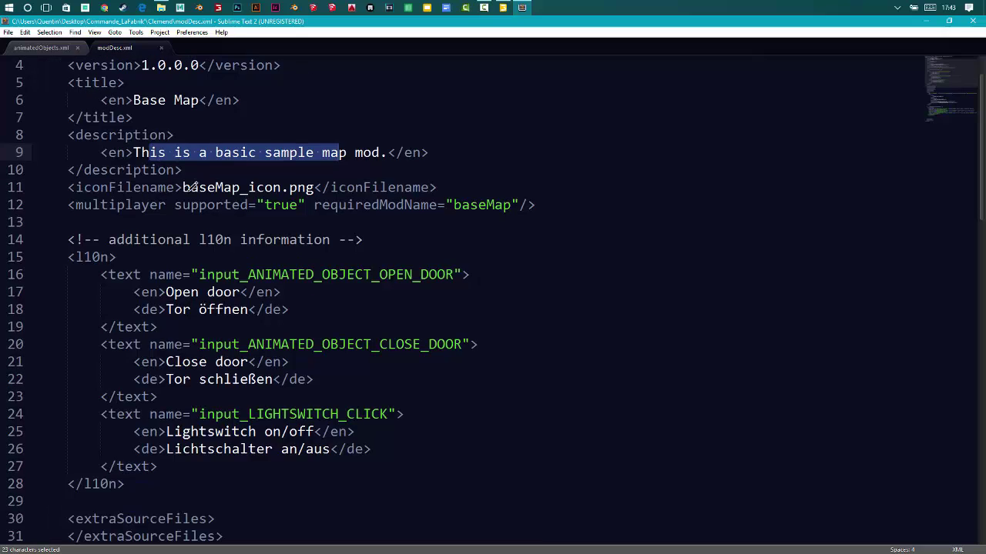
left_click(199, 206)
scroll(202, 210, "up", 1)
scroll(270, 257, "down", 2)
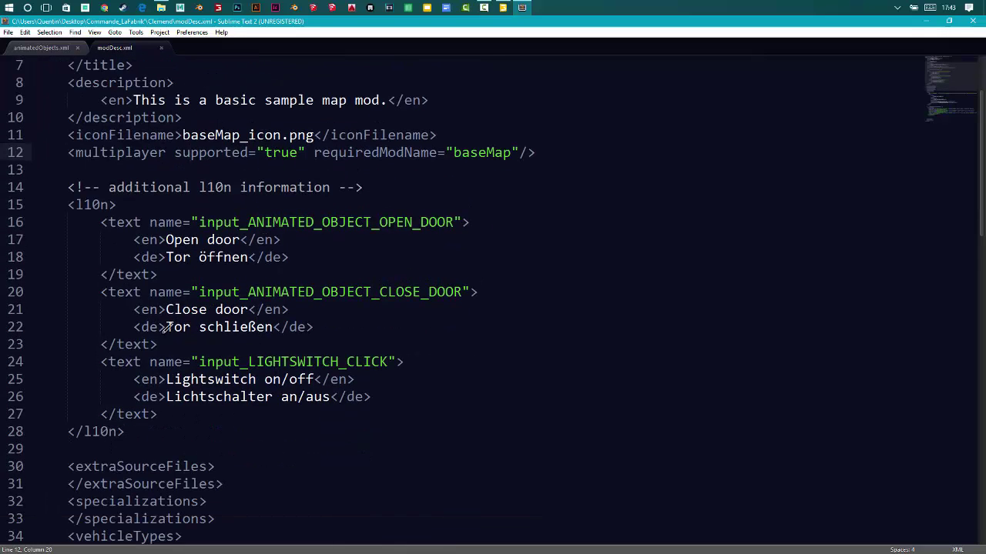
- Examine the l10n block in modDesc.xml, including its opening and closing tags and the text entries between them
left_click_drag(158, 432, 74, 204)
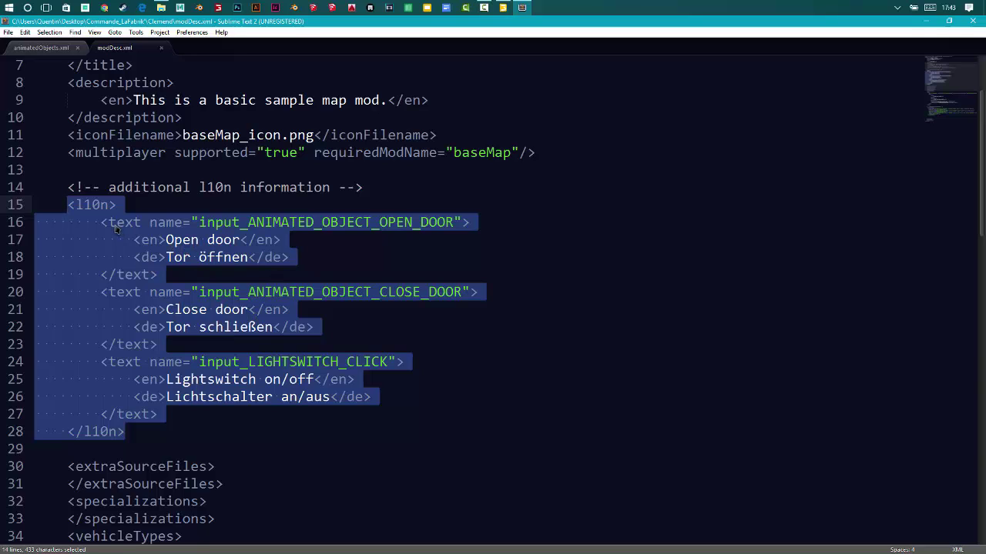
scroll(115, 228, "up", 2)
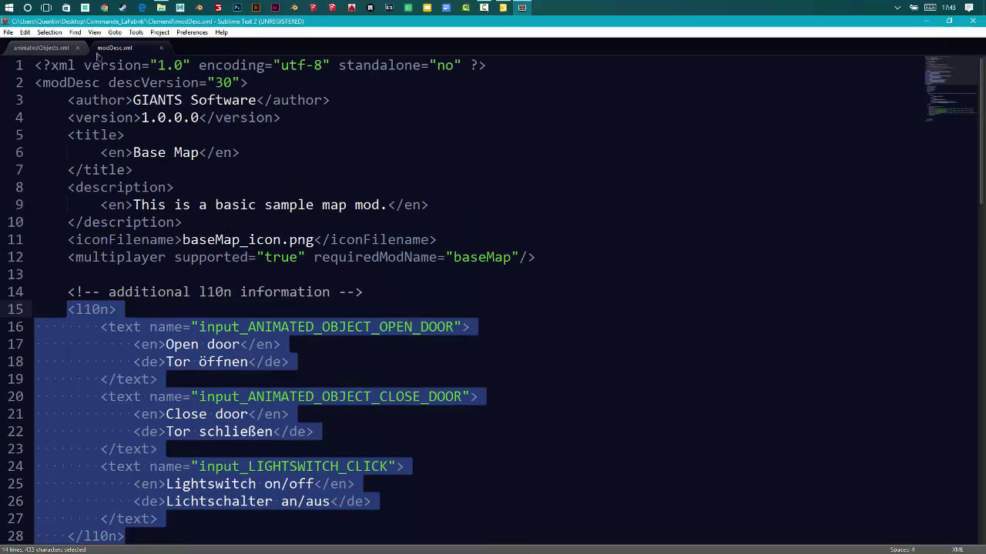
scroll(144, 233, "down", 1)
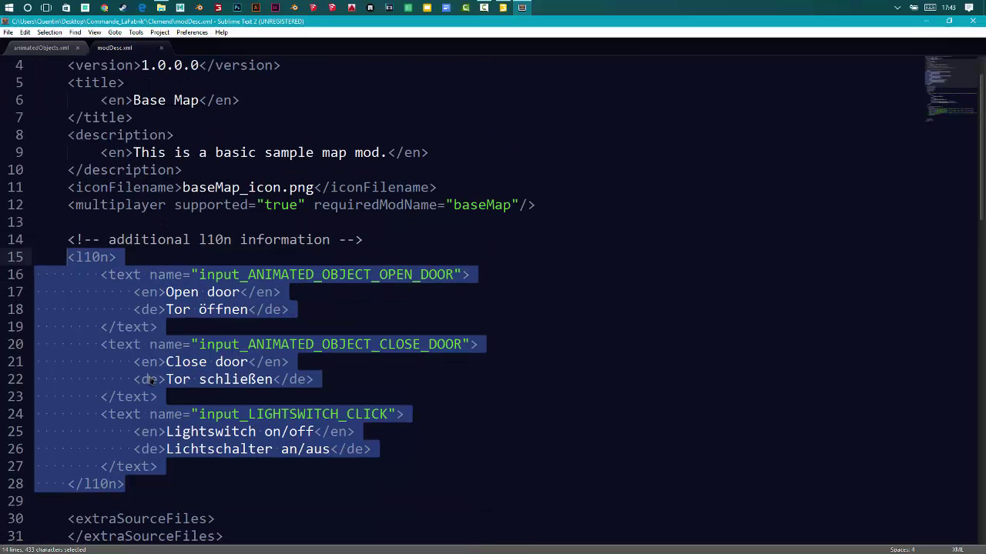
left_click(115, 257)
left_click_drag(83, 257, 111, 258)
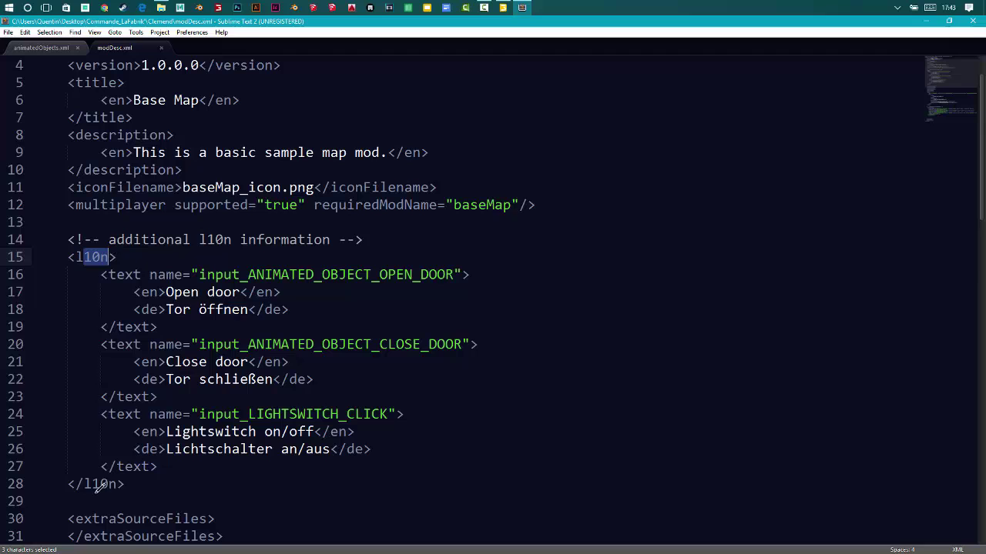
left_click_drag(159, 466, 101, 269)
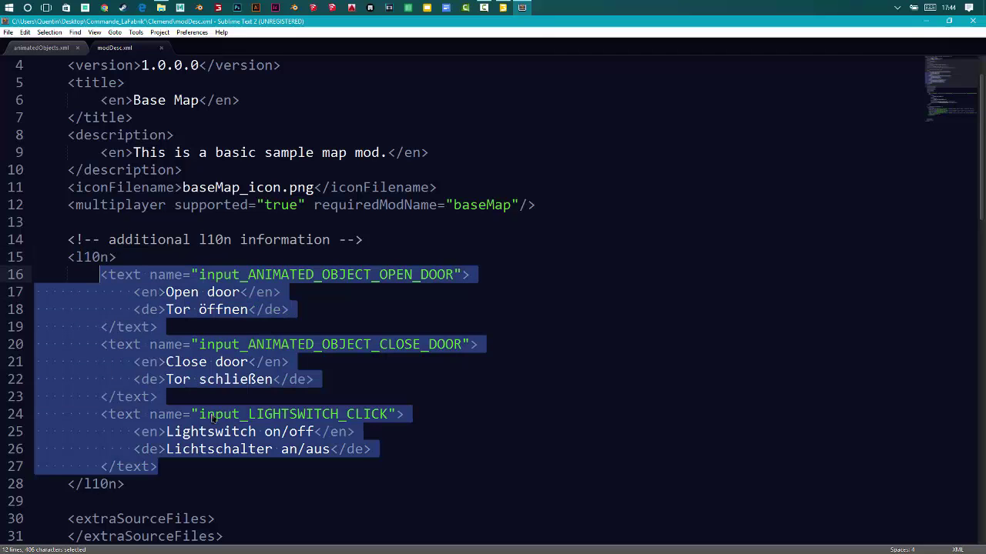
left_click(199, 386)
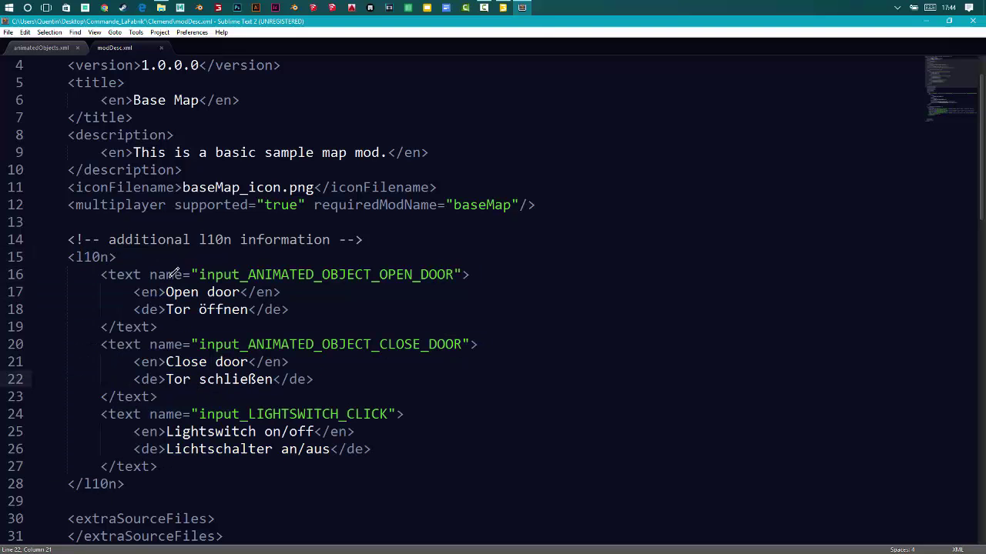
- Delete the input_LIGHTSWITCH_CLICK text entry and its leftover blank line from the l10n block
left_click_drag(169, 464, 100, 413)
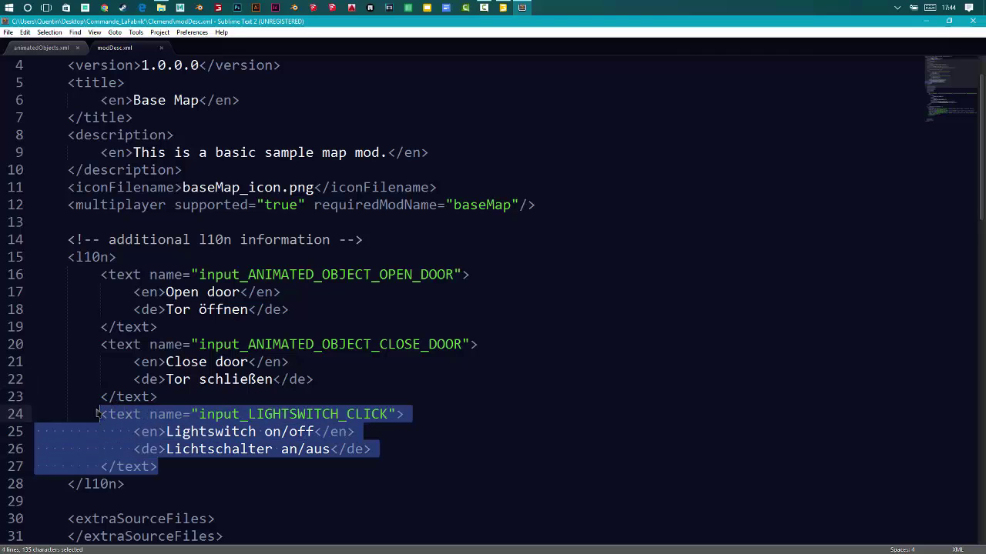
key("BackSpace")
key("BackSpace")
key("BackSpace")
key("BackSpace")
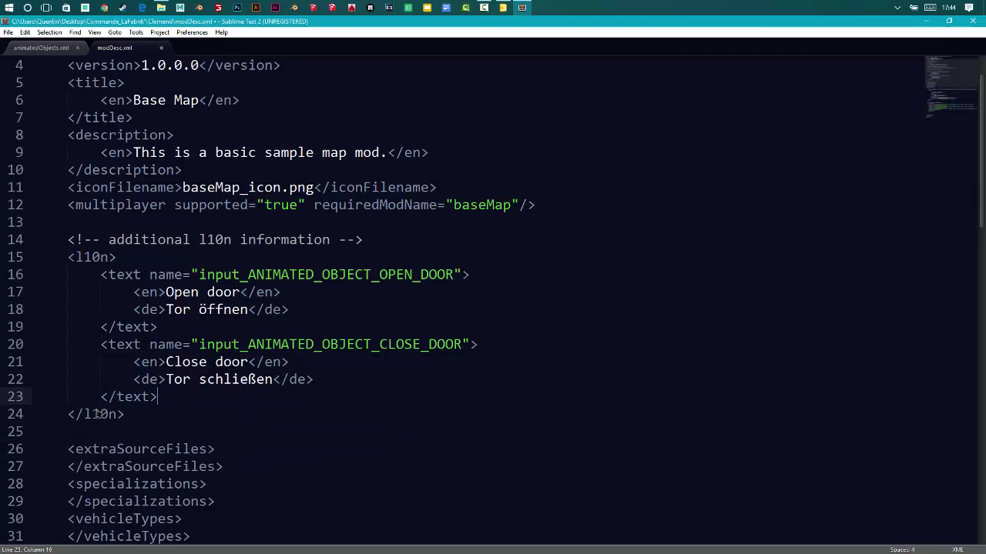
- Insert two blank lines between the "additional inputBindings" comment and the opening inputBindings tag
scroll(239, 276, "down", 1)
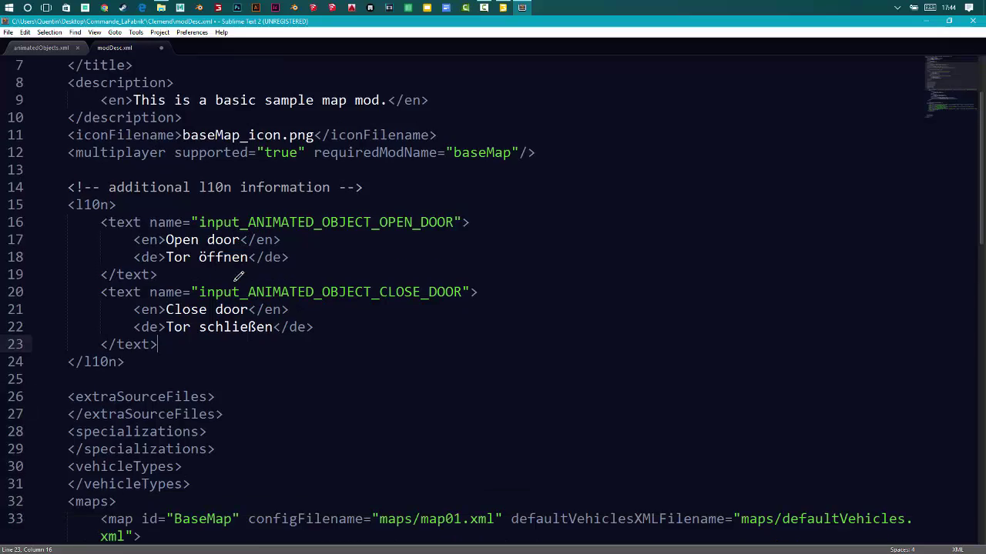
scroll(231, 271, "down", 10)
scroll(189, 231, "up", 3)
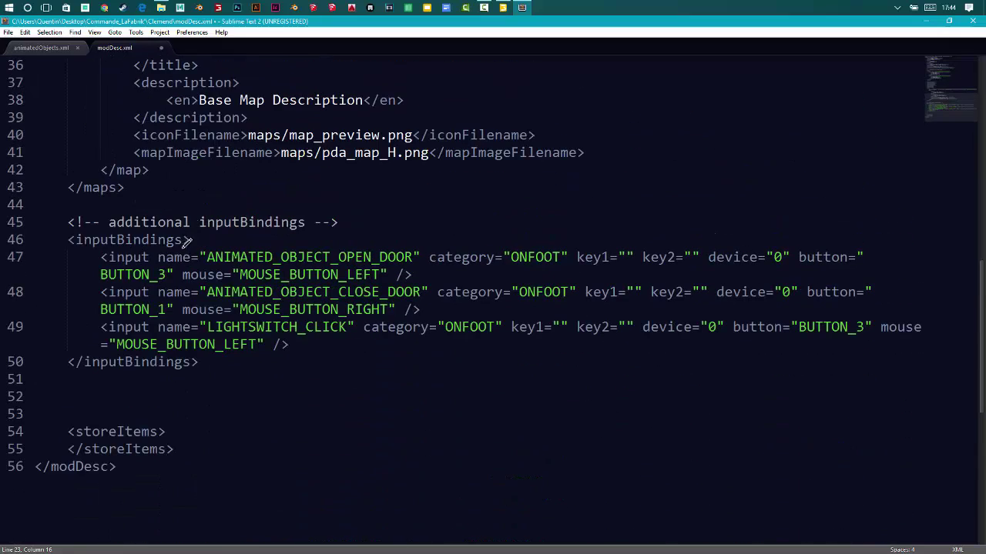
left_click(70, 238)
key("Return")
key("Return")
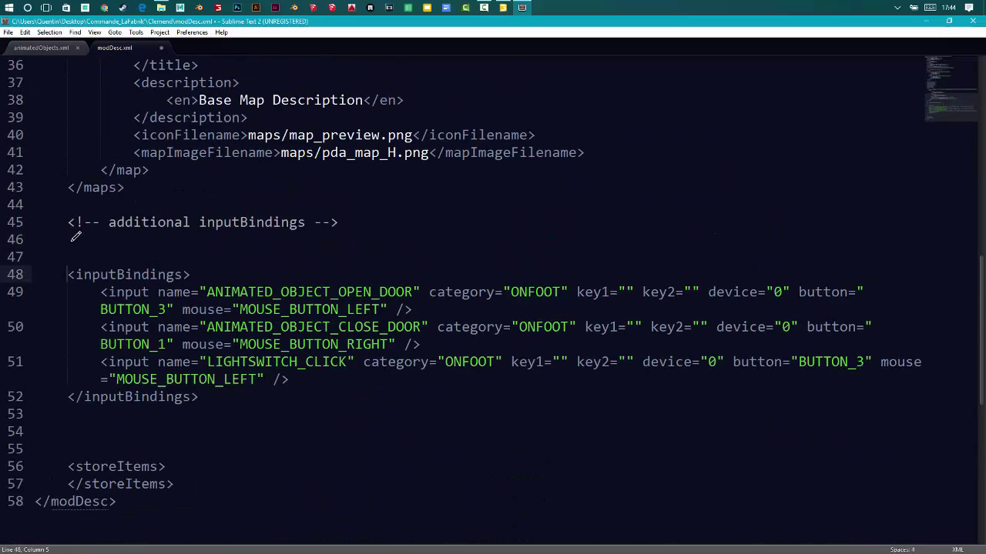
- Delete the LIGHTSWITCH_CLICK input line and its leftover blank line from the inputBindings block
left_click_drag(206, 398, 39, 264)
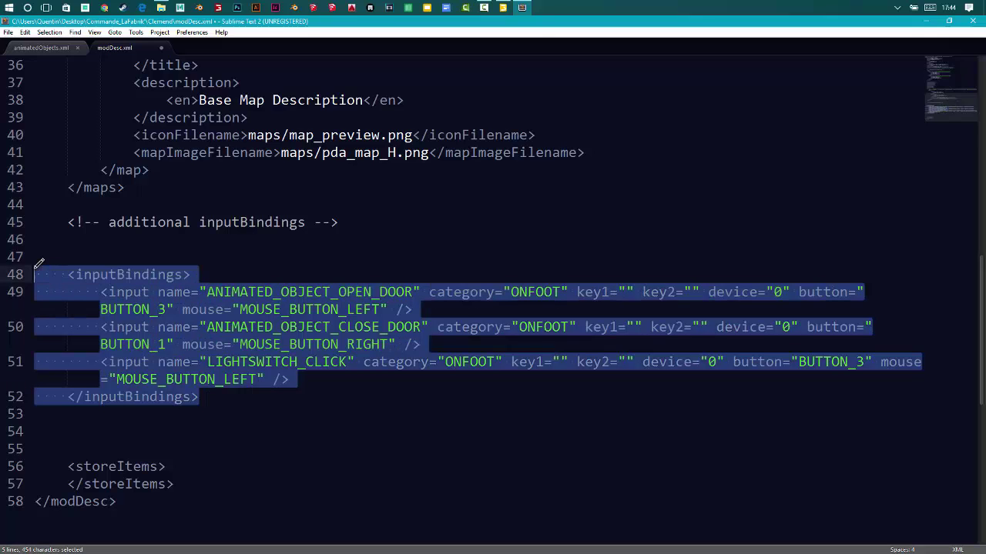
left_click(192, 276)
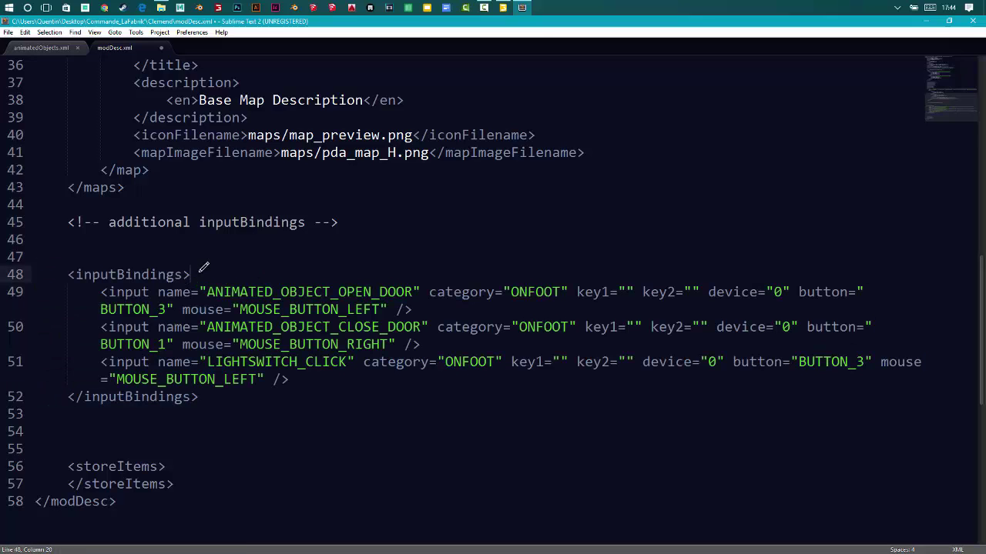
left_click_drag(291, 379, 114, 363)
key("BackSpace")
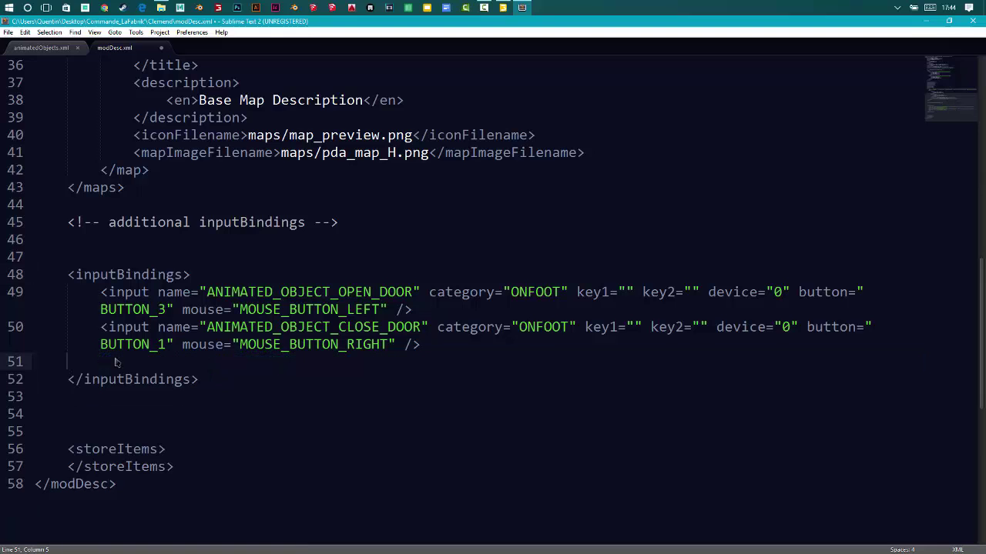
key("BackSpace")
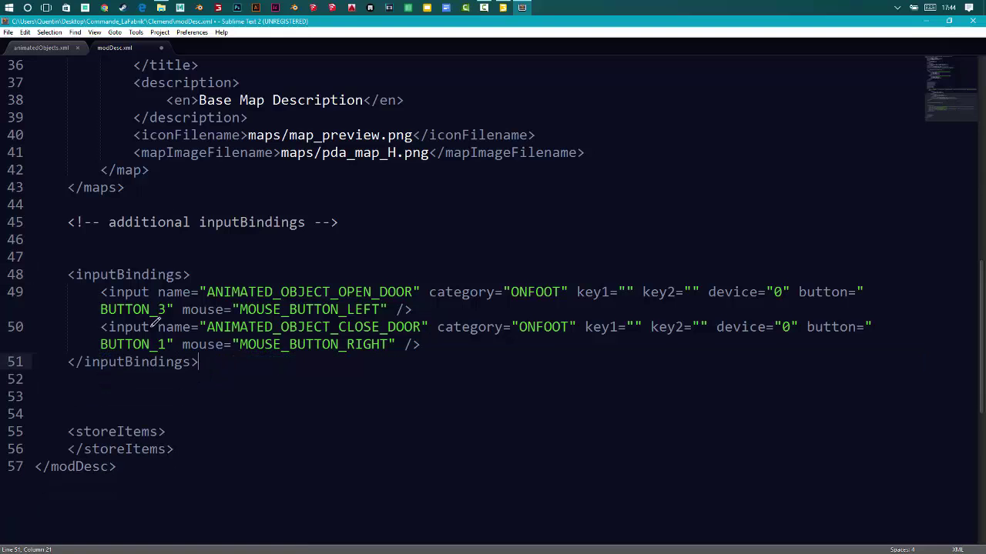
- Review the remaining inputBindings block and the l10n block in modDesc.xml
left_click_drag(231, 359, 35, 271)
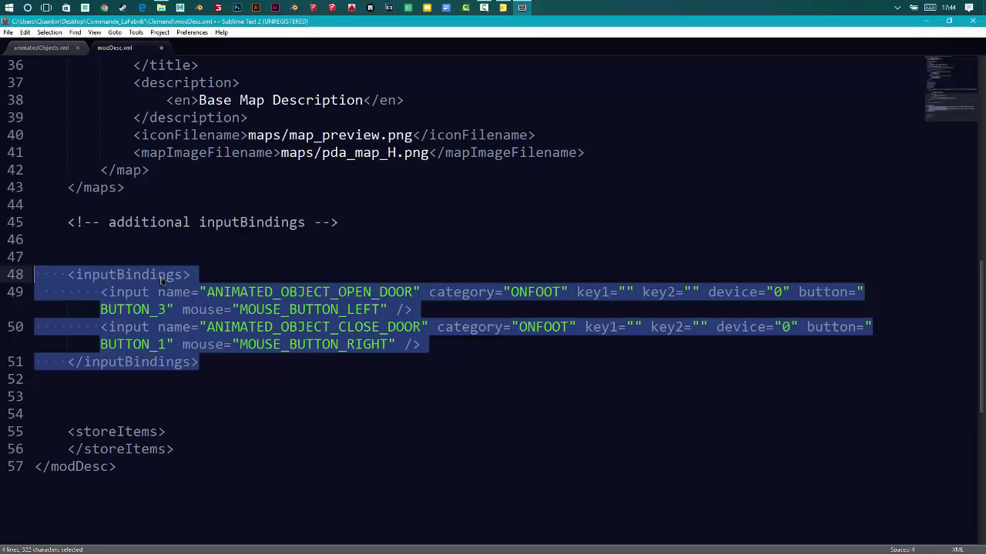
scroll(165, 275, "up", 1)
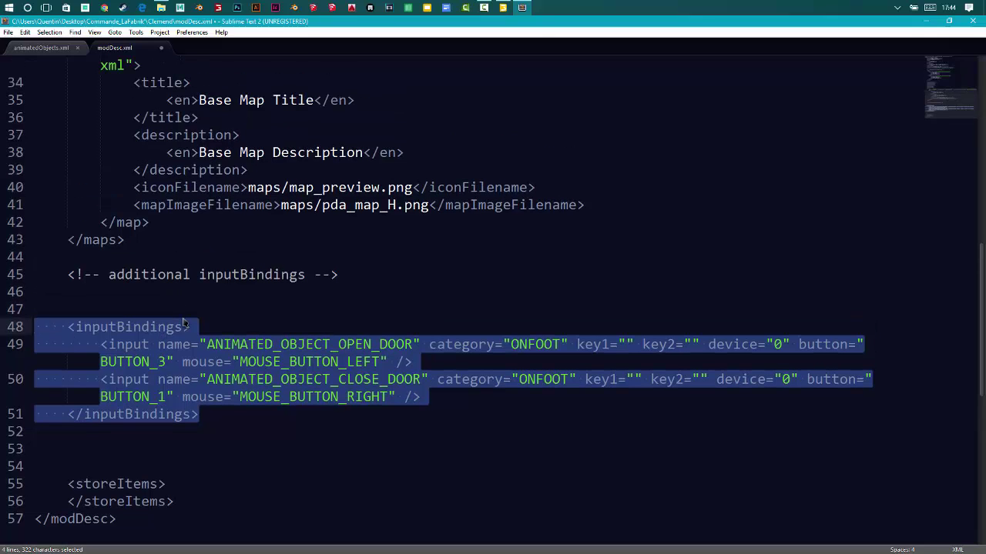
left_click_drag(199, 327, 67, 312)
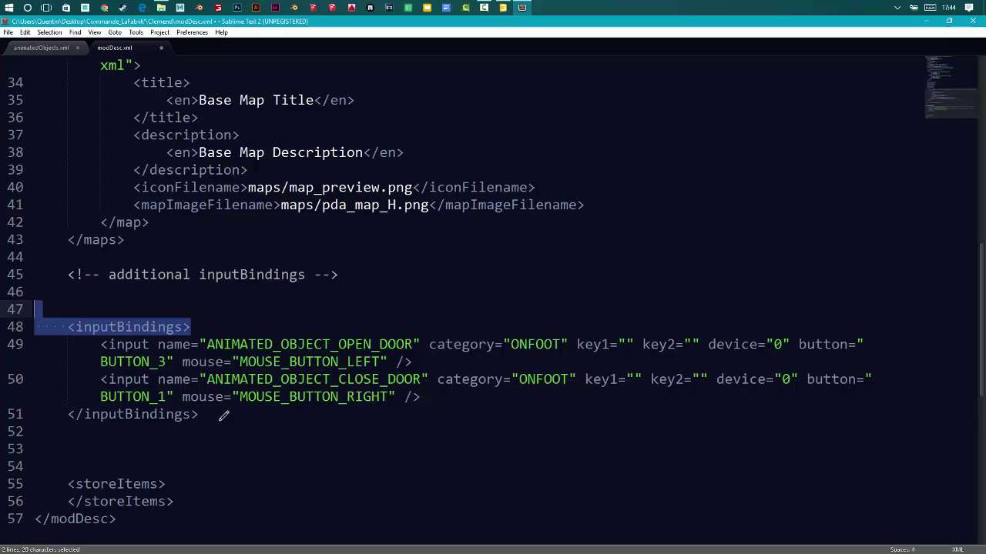
left_click_drag(223, 416, 34, 330)
scroll(34, 330, "up", 11)
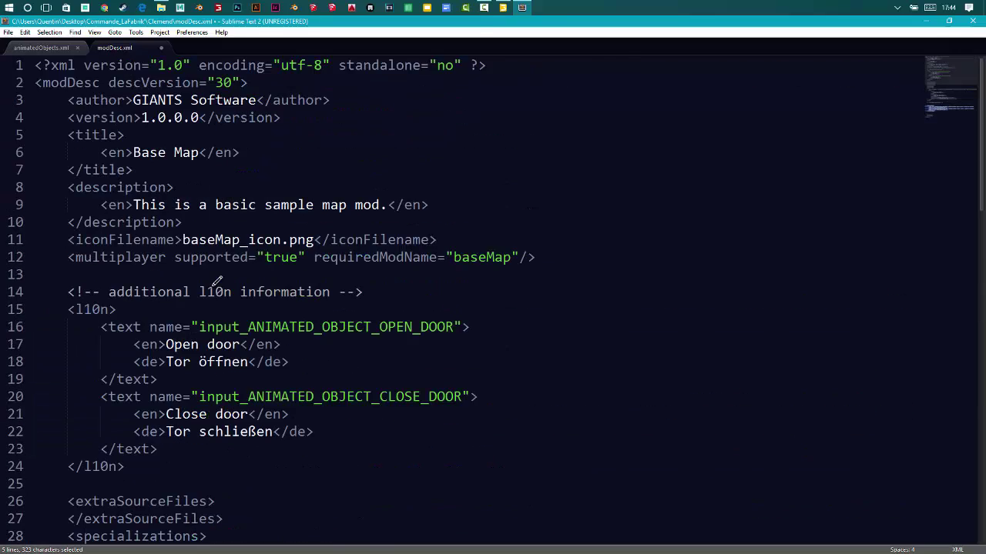
scroll(219, 282, "down", 4)
scroll(219, 282, "up", 2)
scroll(220, 281, "down", 1)
scroll(220, 282, "up", 1)
left_click(126, 307)
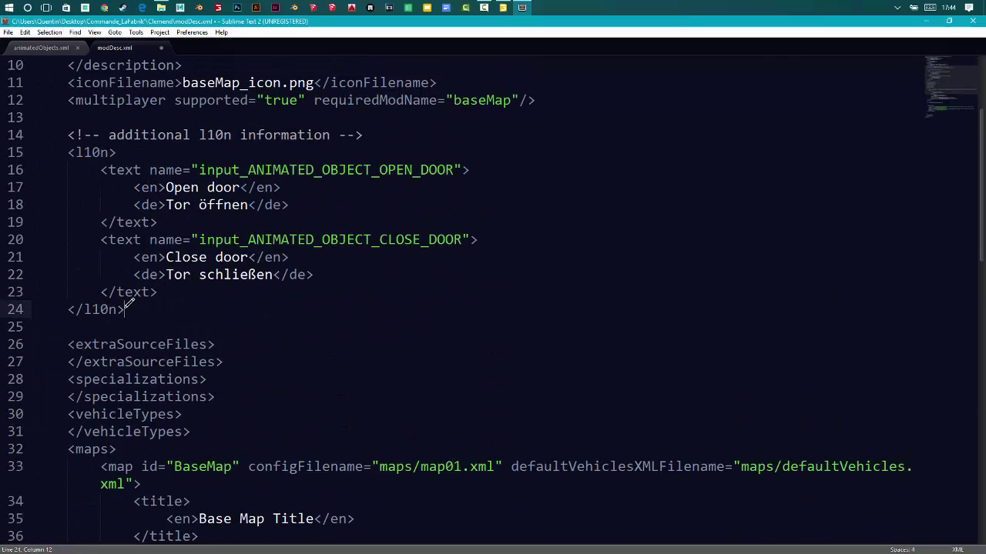
left_click_drag(125, 308, 9, 146)
left_click(348, 219)
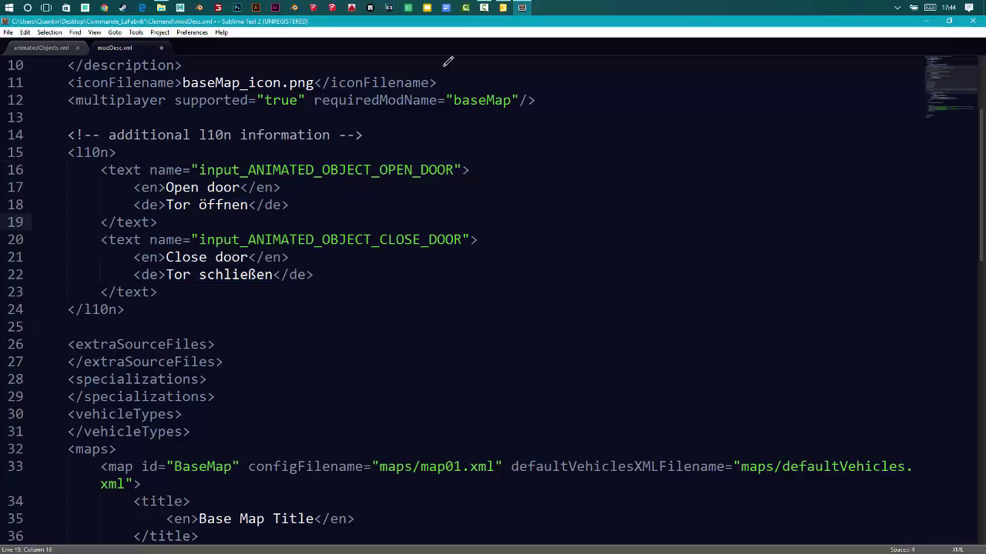
- Replace the name of the first l10n text entry with input_OPEN_TRAPPE, copied from the BoiseauTrappe posText in animatedObjects.xml
left_click(46, 49)
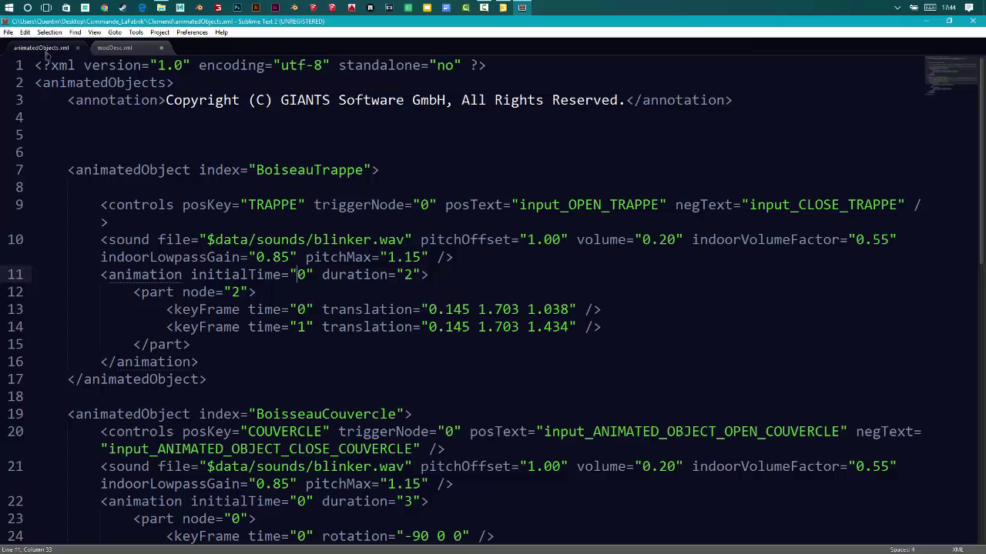
left_click_drag(248, 204, 298, 205)
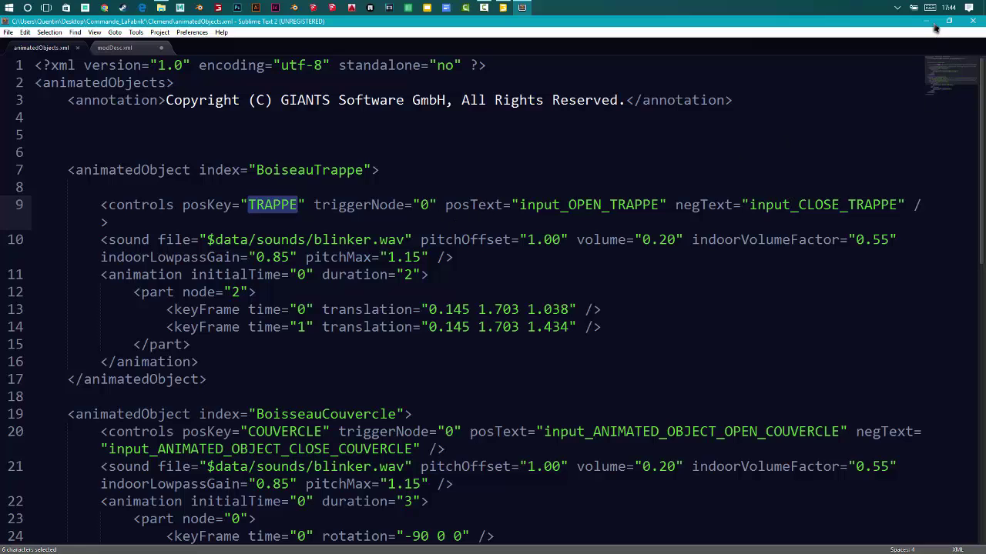
left_click(115, 48)
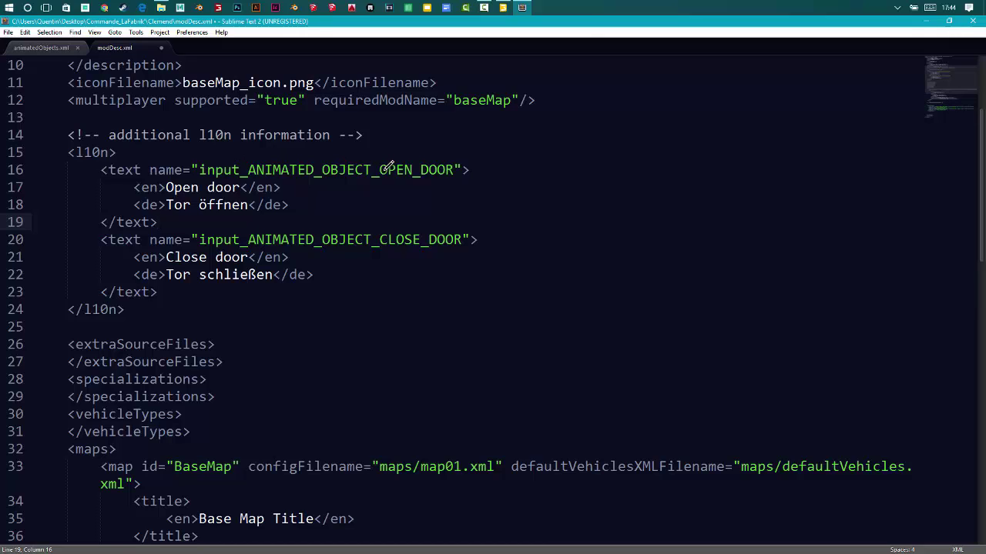
left_click_drag(421, 168, 430, 166)
left_click(410, 167)
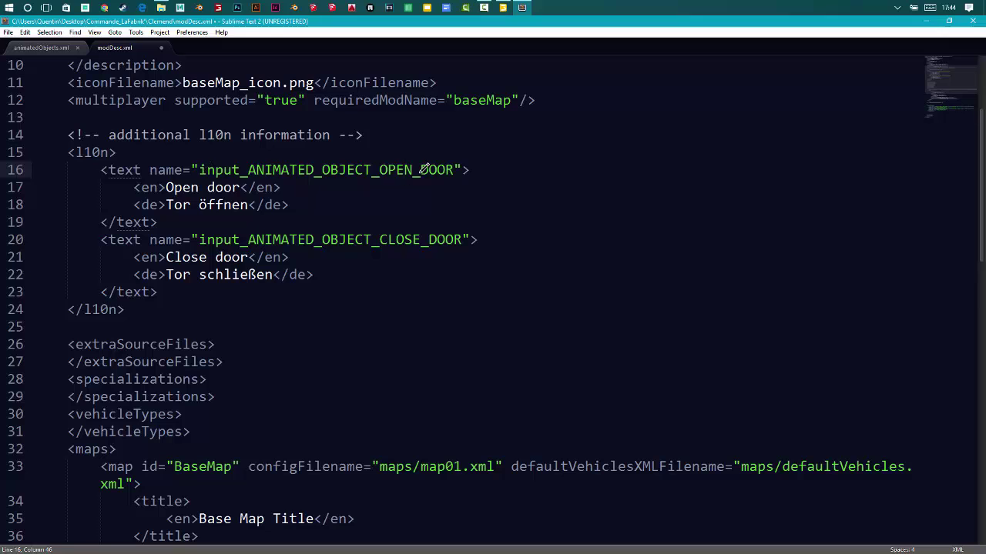
left_click_drag(199, 169, 455, 170)
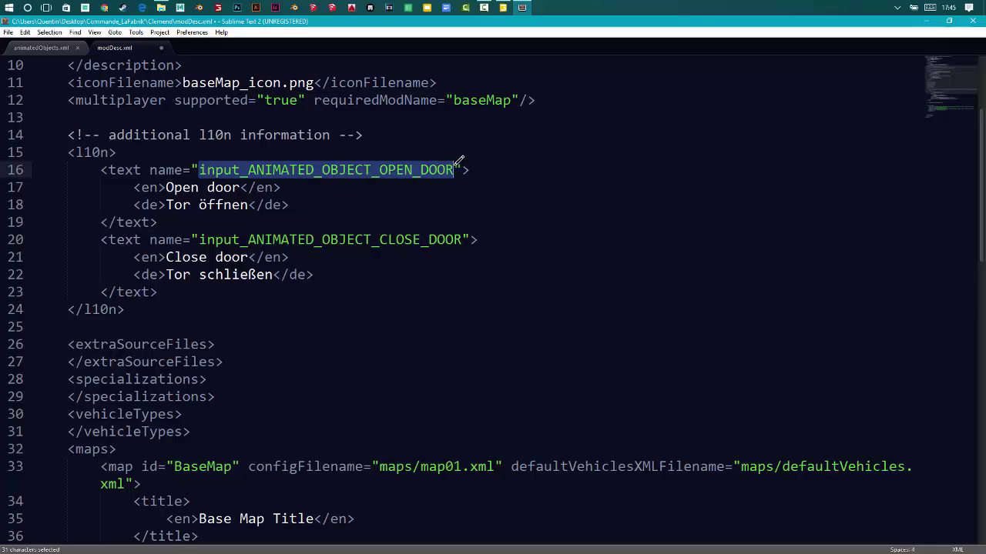
key("ctrl+x")
left_click(42, 49)
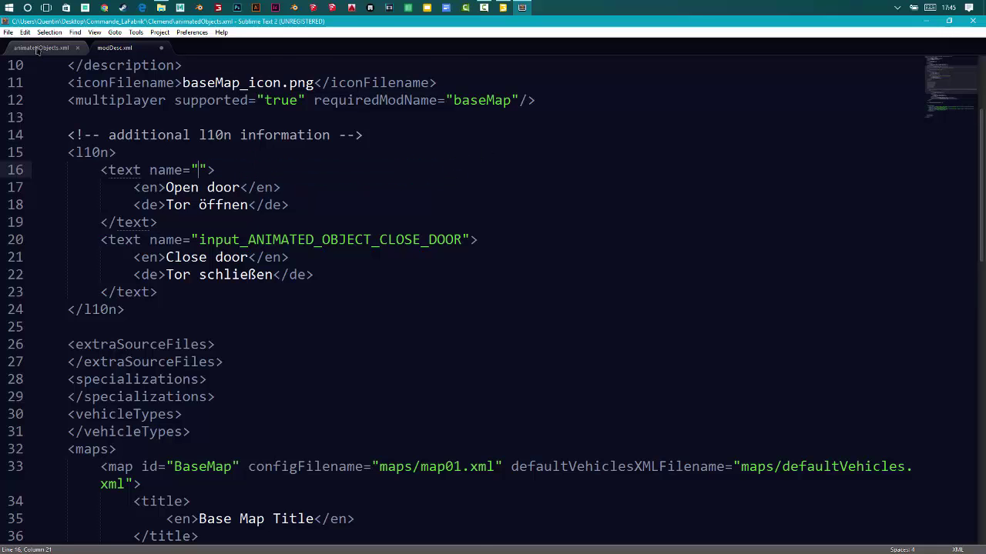
left_click_drag(521, 199, 662, 197)
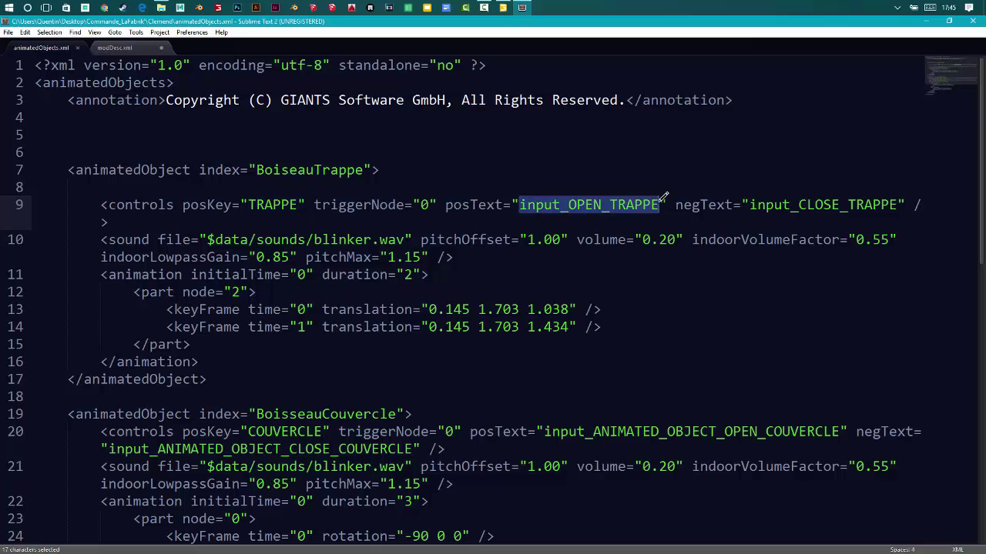
key("ctrl+c")
left_click(109, 47)
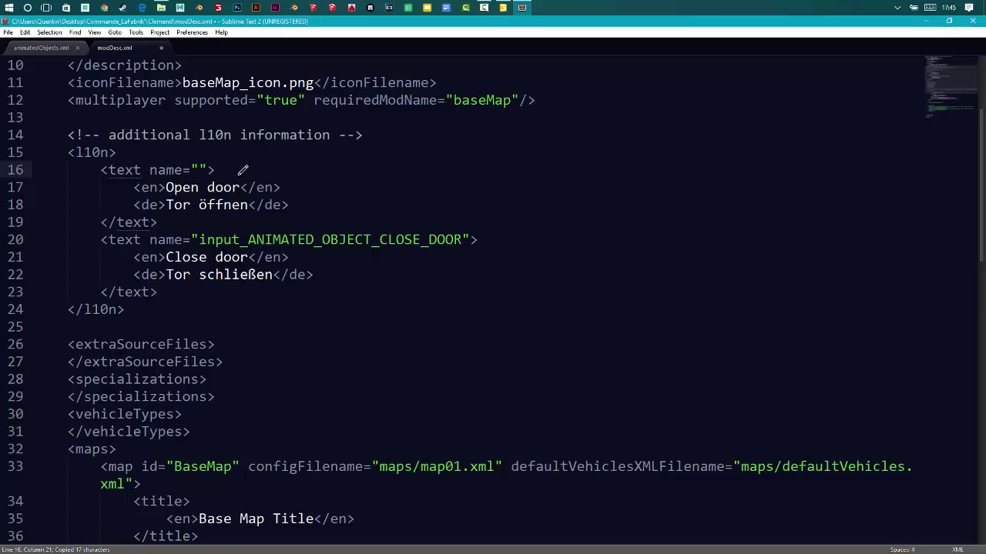
key("ctrl+v")
- Replace the name of the second l10n text entry with input_CLOSE_TRAPPE, copied from the BoiseauTrappe negText in animatedObjects.xml
left_click(206, 236)
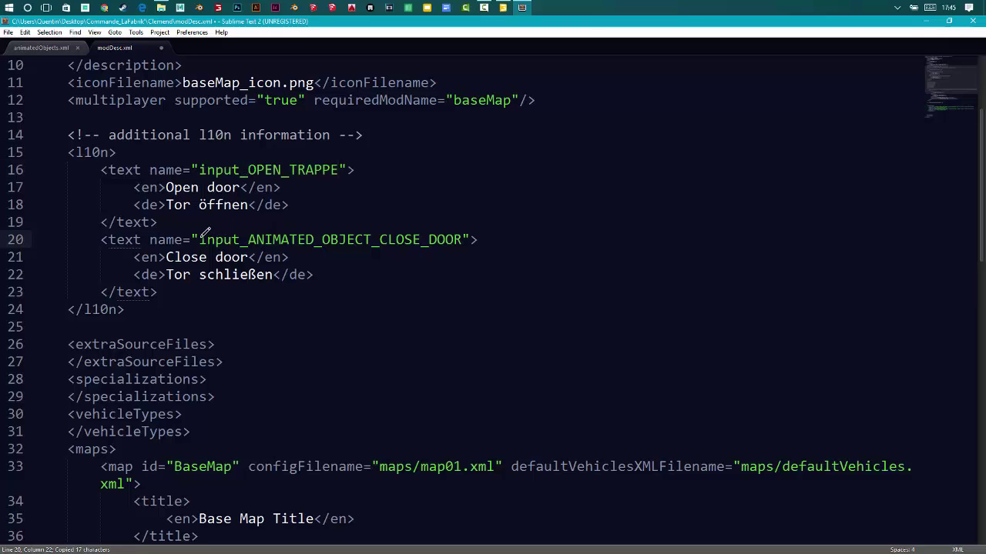
left_click_drag(199, 239, 462, 240)
key("Delete")
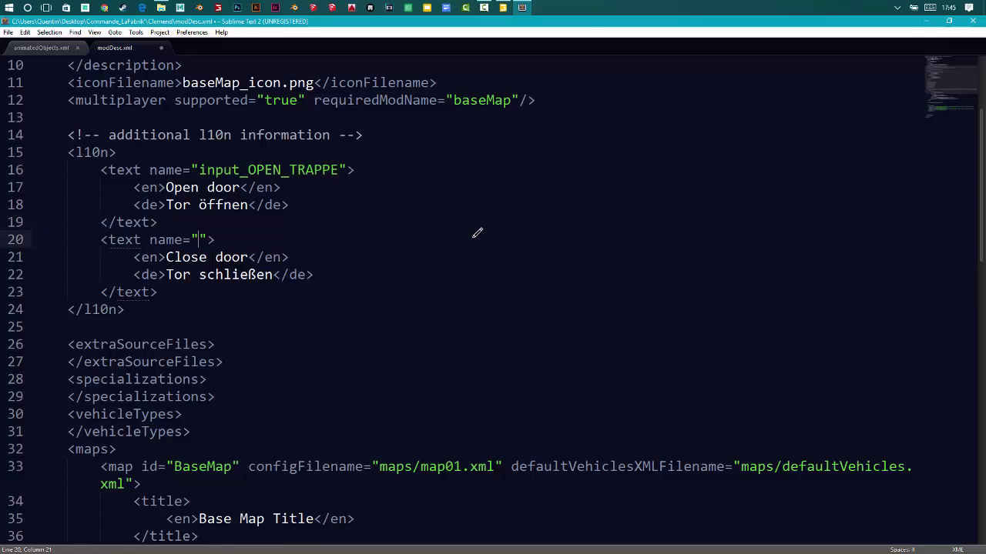
left_click(39, 48)
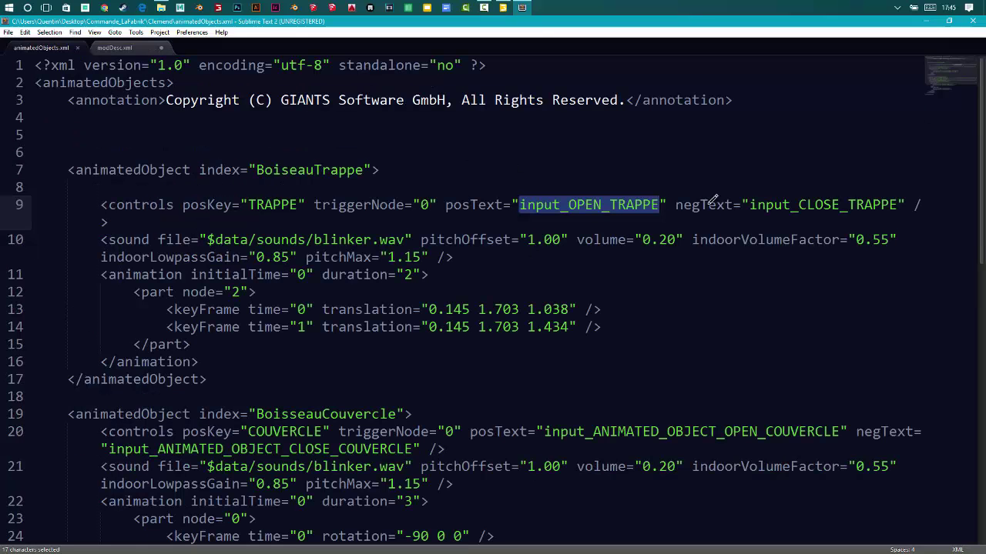
left_click_drag(751, 205, 898, 204)
key("ctrl+c")
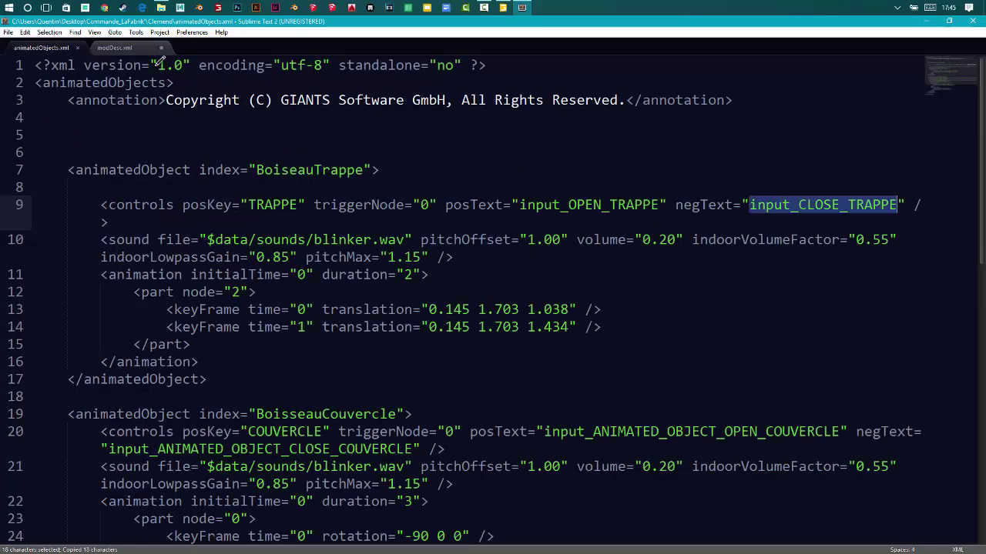
left_click(114, 48)
key("ctrl+v")
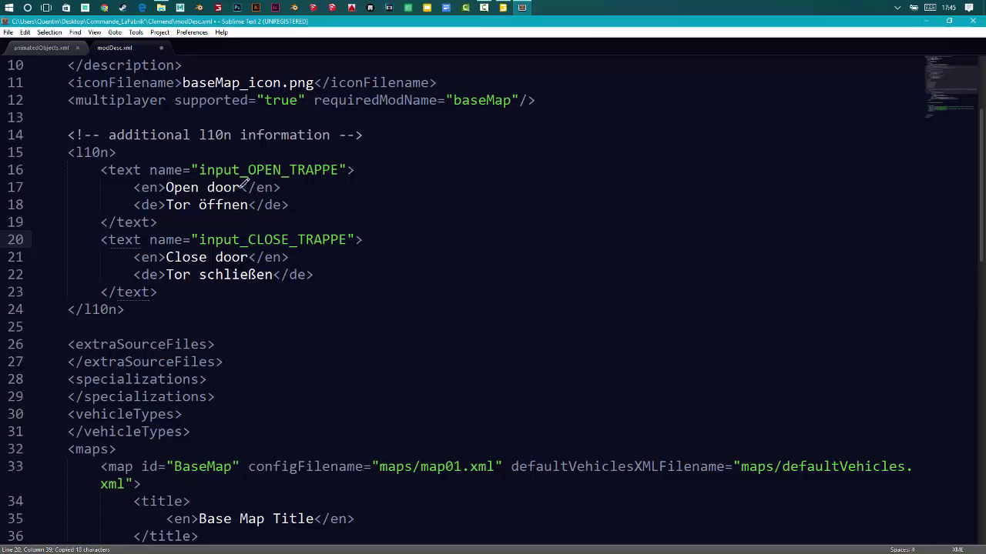
- Add a French line, <fr>Ouvrir la trappe</fr>, below the German text of the input_OPEN_TRAPPE entry
left_click_drag(240, 187, 166, 187)
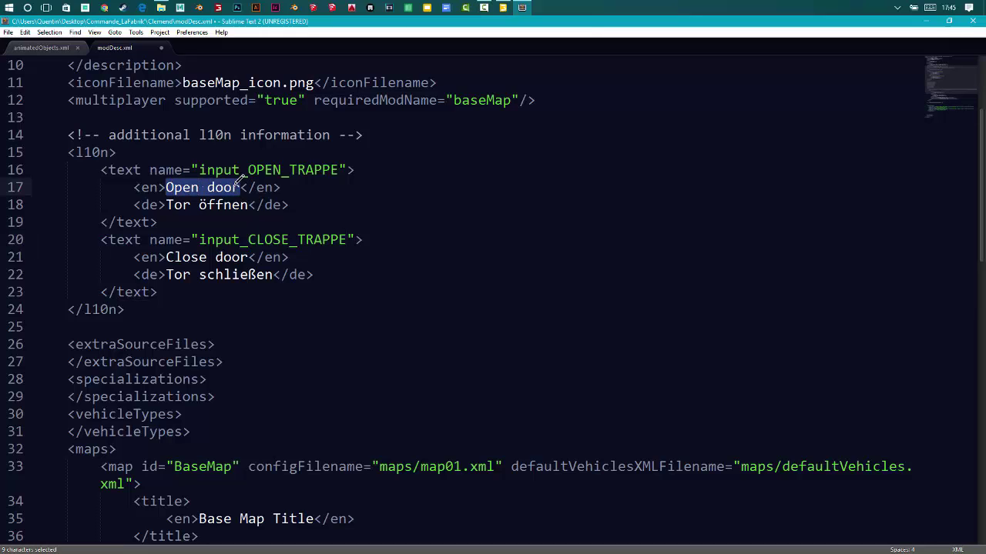
left_click(248, 203)
left_click(302, 203)
key("Return")
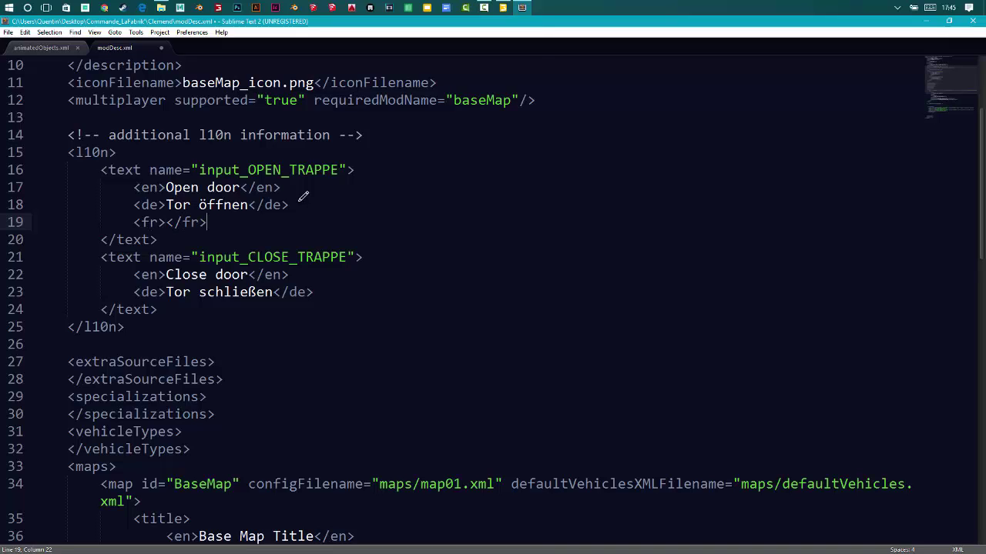
left_click(167, 219)
type("Ou")
type("vrir la trappe")
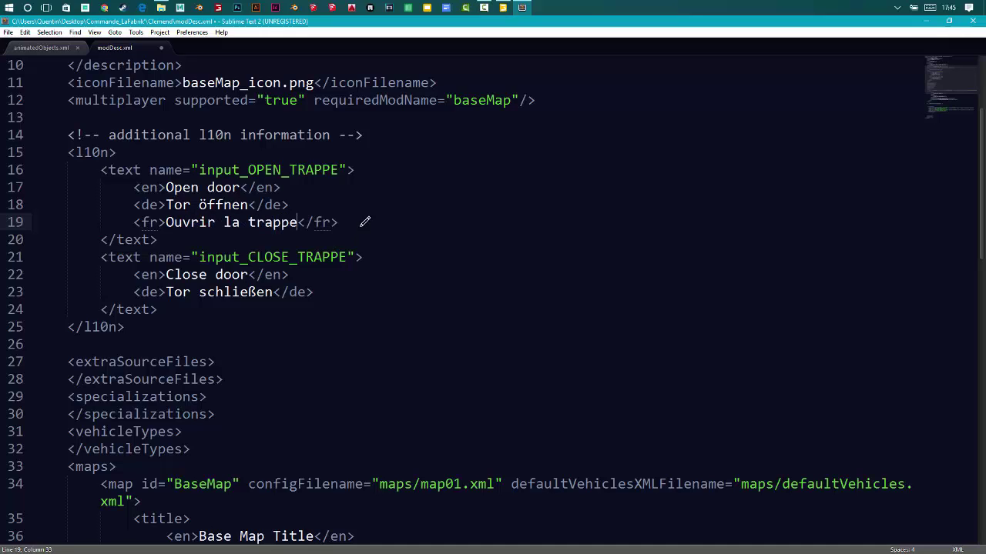
- Add a French line, <fr>Fermer la trappe</fr>, below the German text of the input_CLOSE_TRAPPE entry
left_click(312, 292)
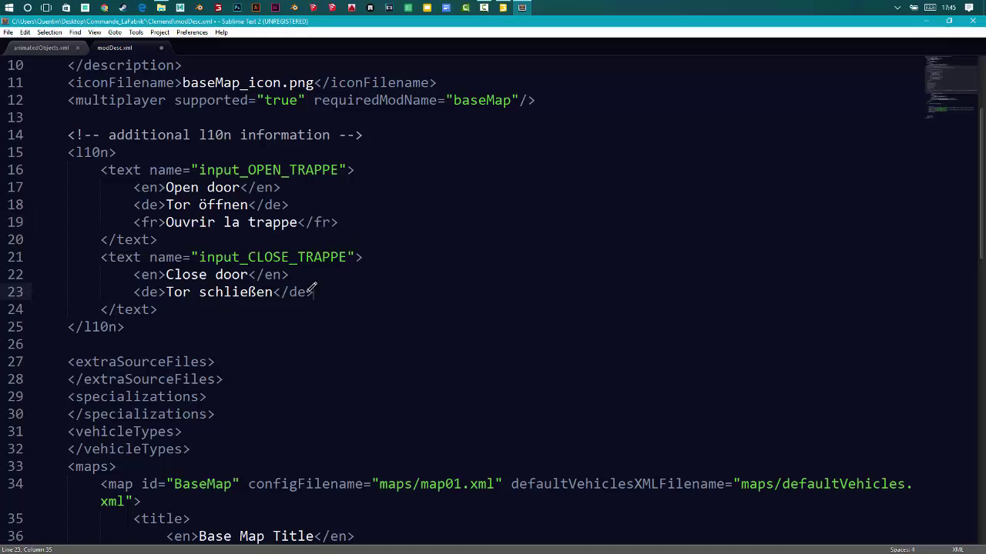
key("Return")
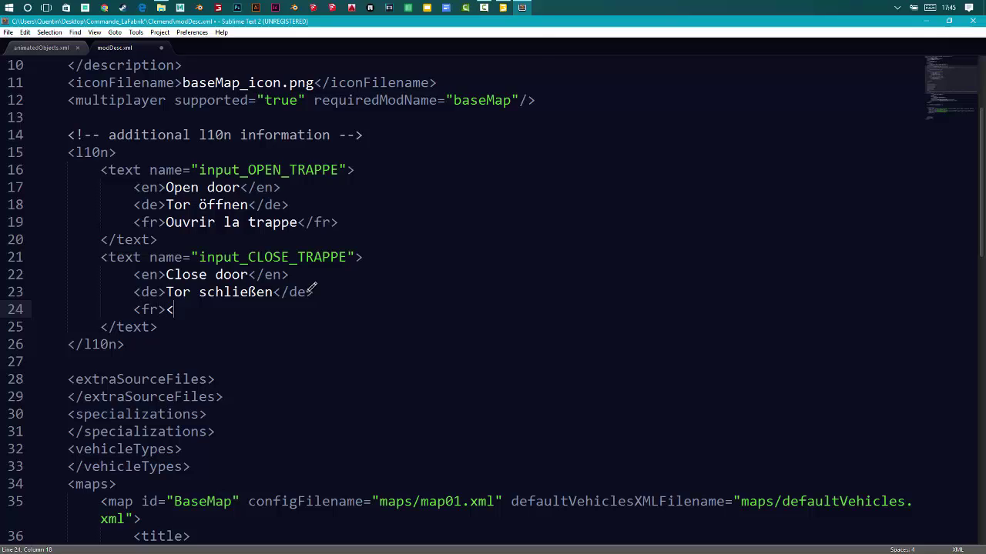
type("<fr></fr")
type("Fermer la tr")
type("appe")
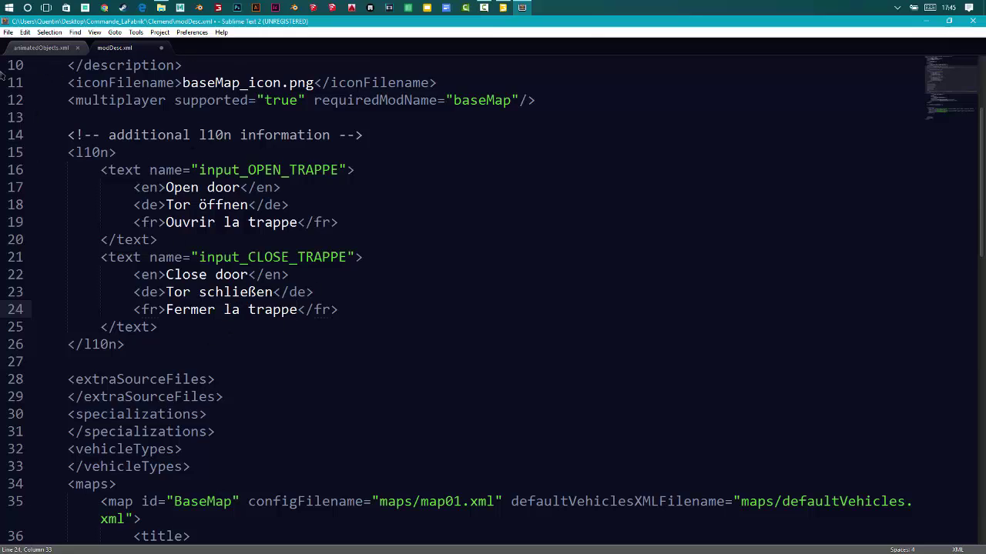
- Duplicate the two TRAPPE text entries directly below the originals inside the l10n block
left_click(165, 327)
left_click(101, 169, "shift")
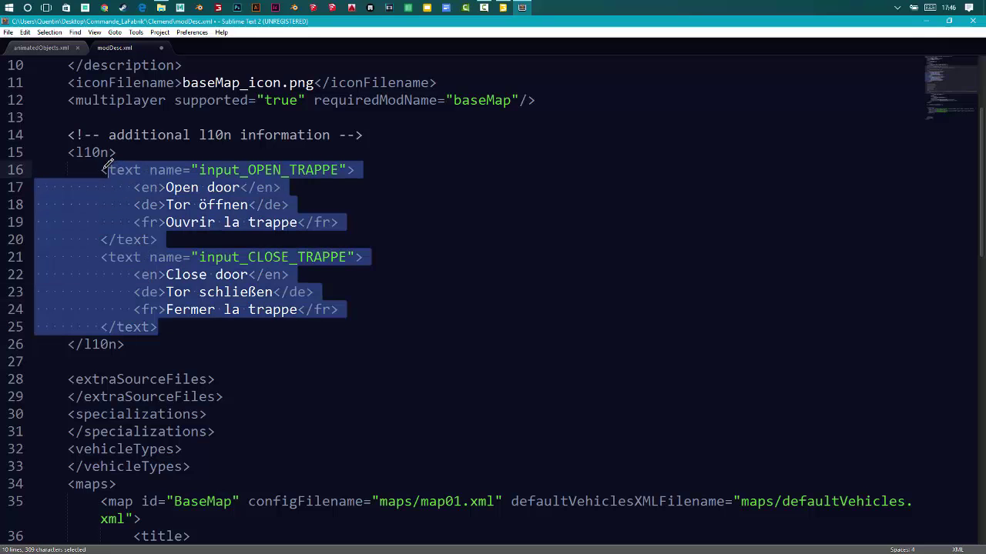
key("ctrl+c")
left_click(161, 329)
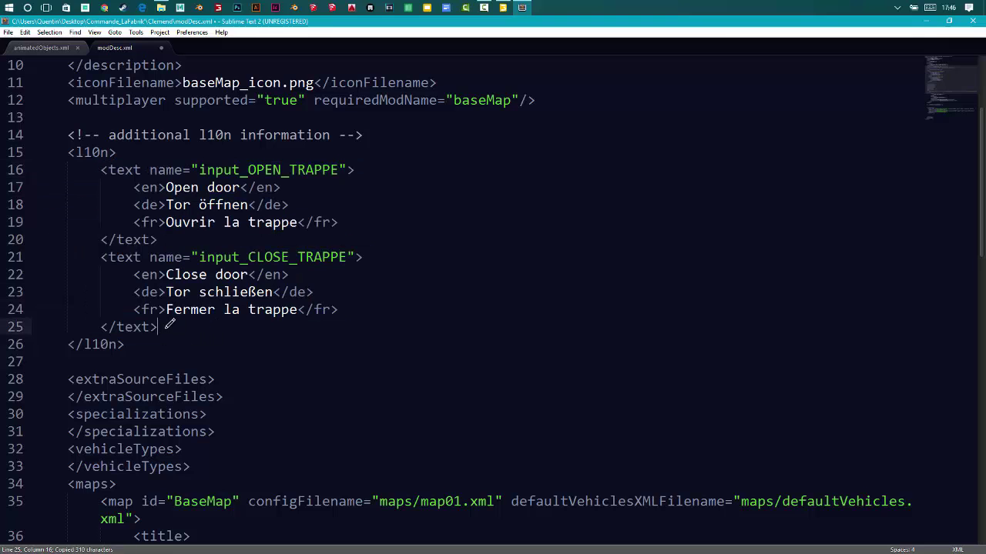
key("Return")
key("ctrl+v")
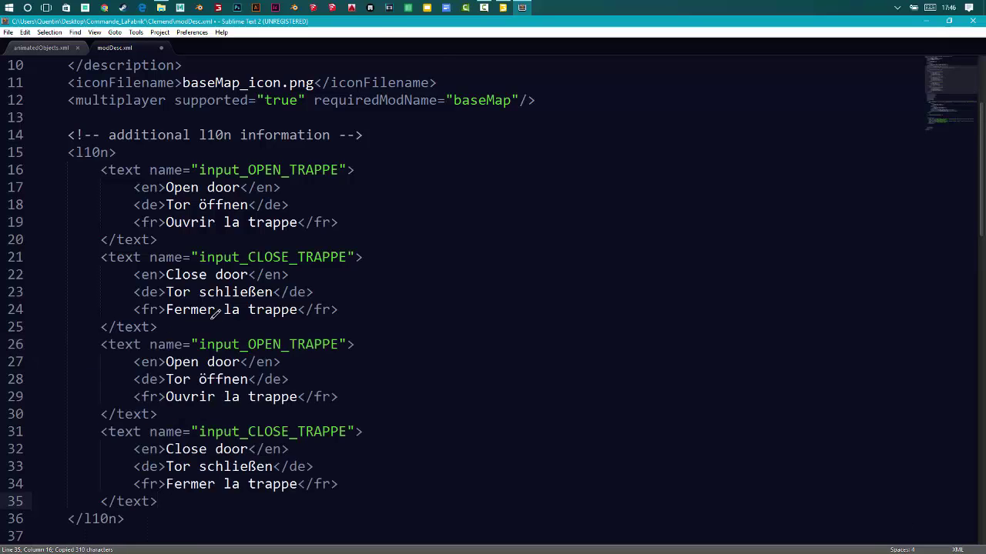
scroll(216, 315, "down", 1)
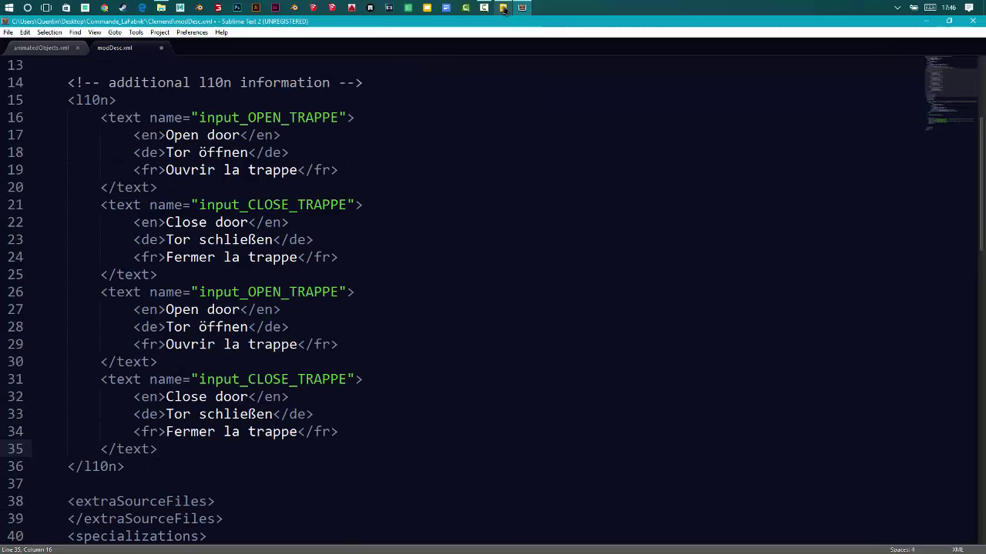
mouse_move(487, 8)
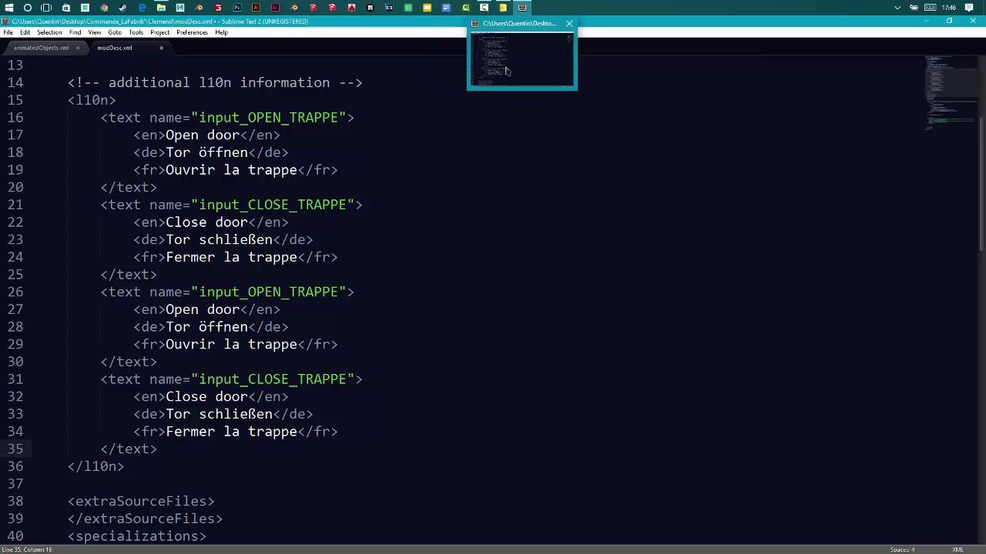
left_click(161, 8)
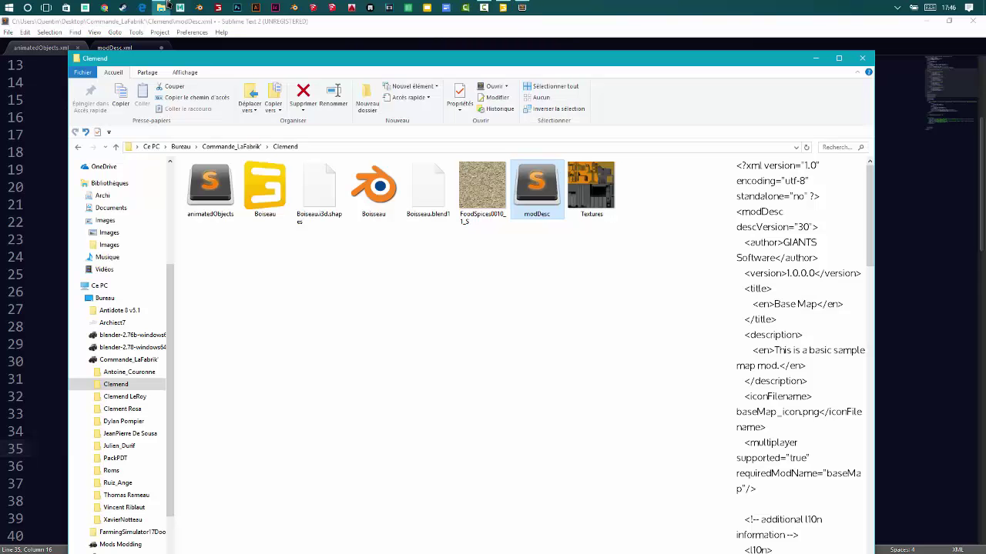
- Replace the name of the third l10n text entry with input_ANIMATED_OBJECT_OPEN_COUVERCLE, copied from the BoisseauCouvercle posText in animatedObjects.xml
left_click(42, 47)
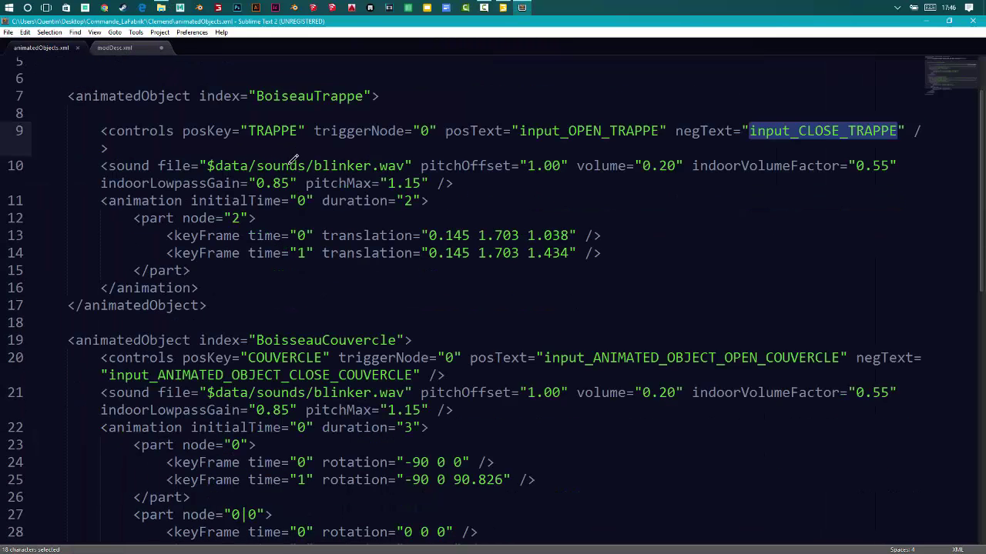
scroll(295, 158, "down", 3)
left_click(545, 274)
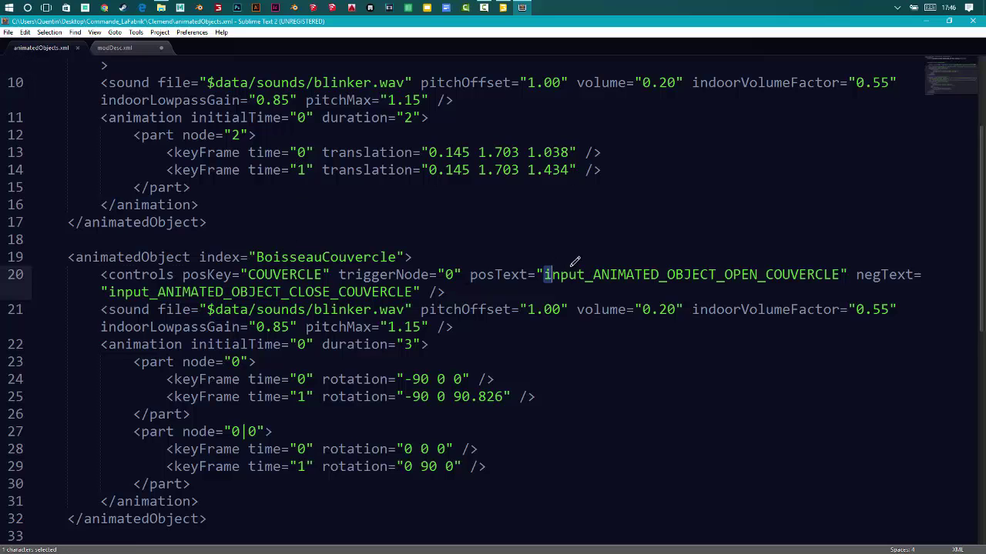
key("shift+Home")
left_click(840, 275, "shift")
key("ctrl+c")
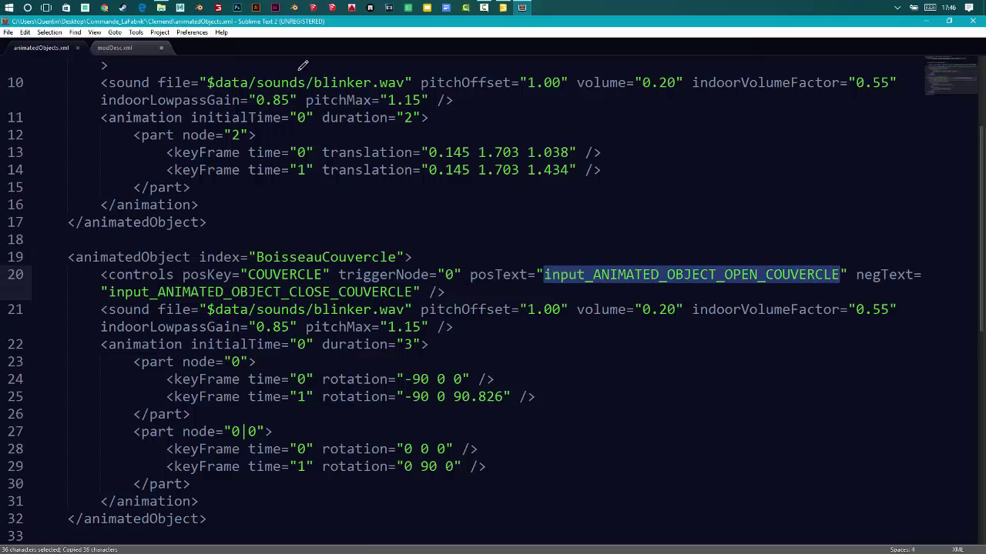
left_click(114, 49)
left_click_drag(199, 292, 343, 284)
key("ctrl+v")
- Rename the fourth l10n text entry to input_ANIMATED_OBJECT_CLOSE_COUVERCLE, reusing the copied name with OPEN replaced by CLOSE
left_click_drag(200, 379, 349, 368)
key("ctrl+v")
left_click_drag(414, 370, 382, 370)
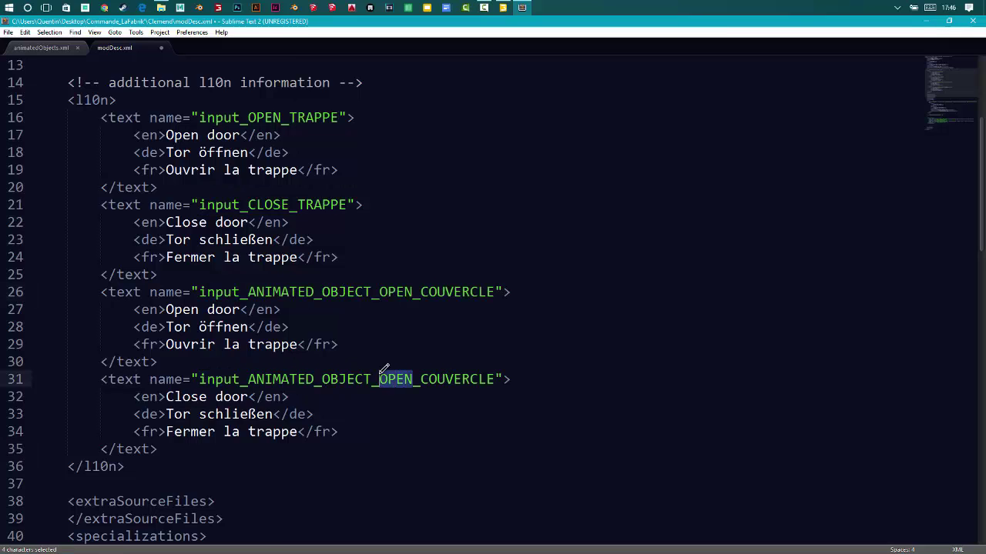
type("CLOSE")
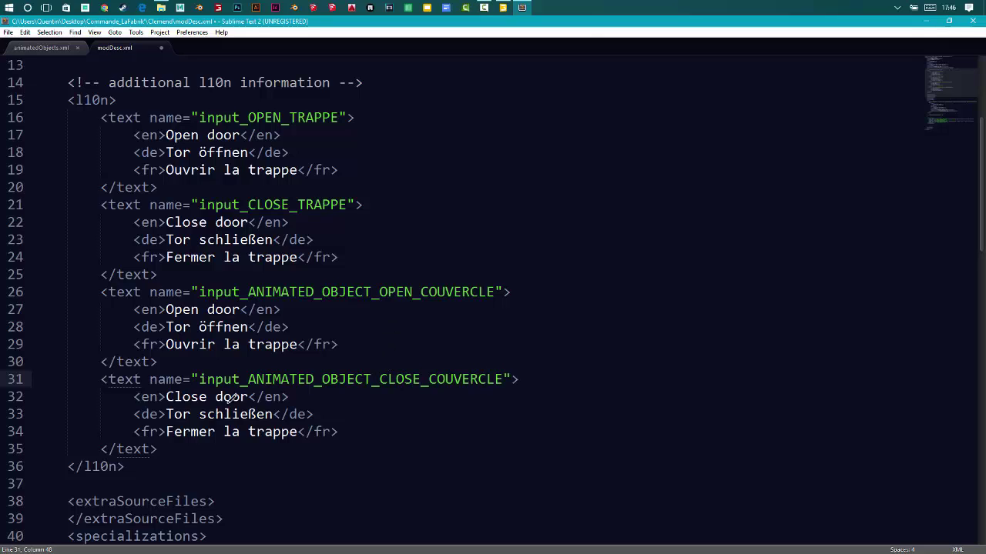
- Change the French text of the CLOSE_COUVERCLE entry to "Fermer le couvercle"
left_click_drag(297, 432, 224, 432)
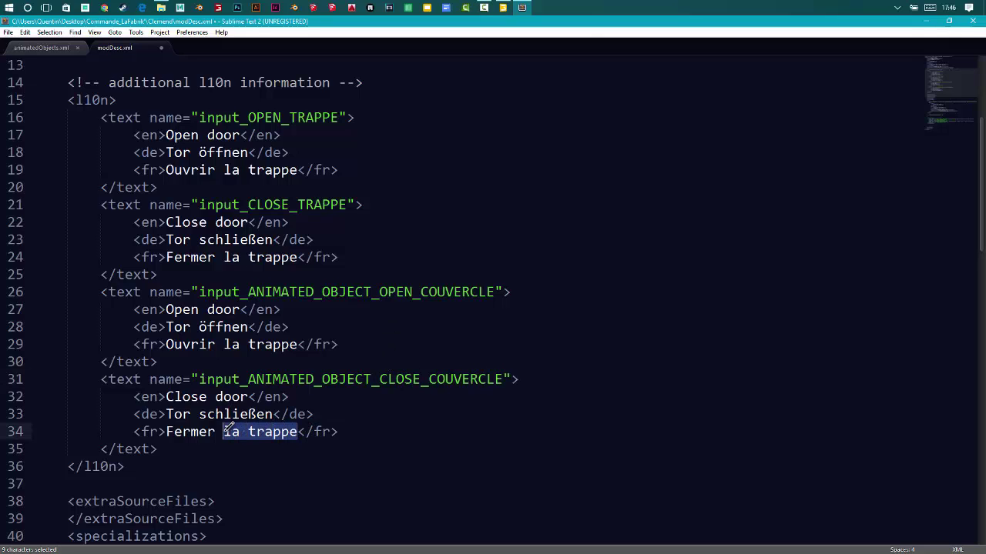
left_click(317, 432)
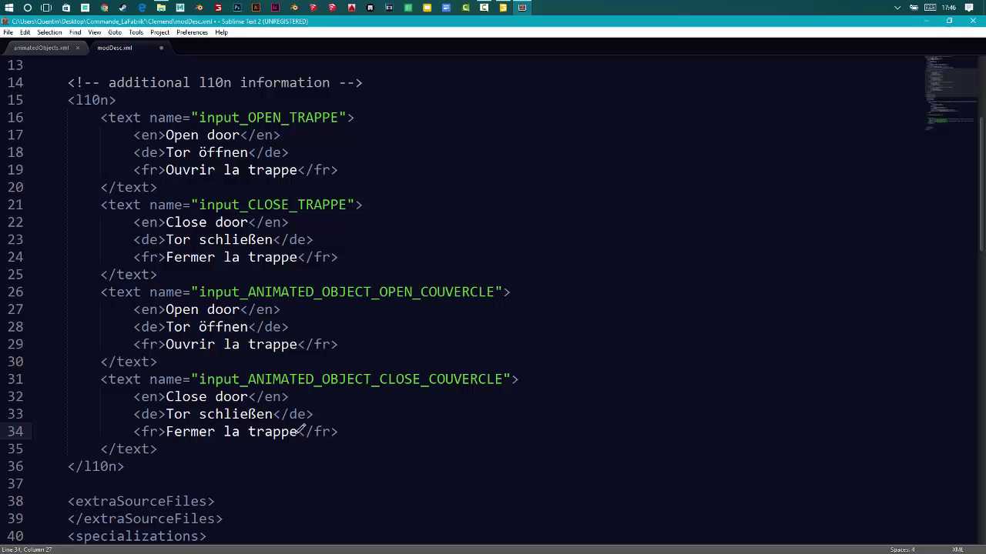
left_click_drag(298, 432, 248, 432)
key("BackSpace")
key("BackSpace")
key("BackSpace")
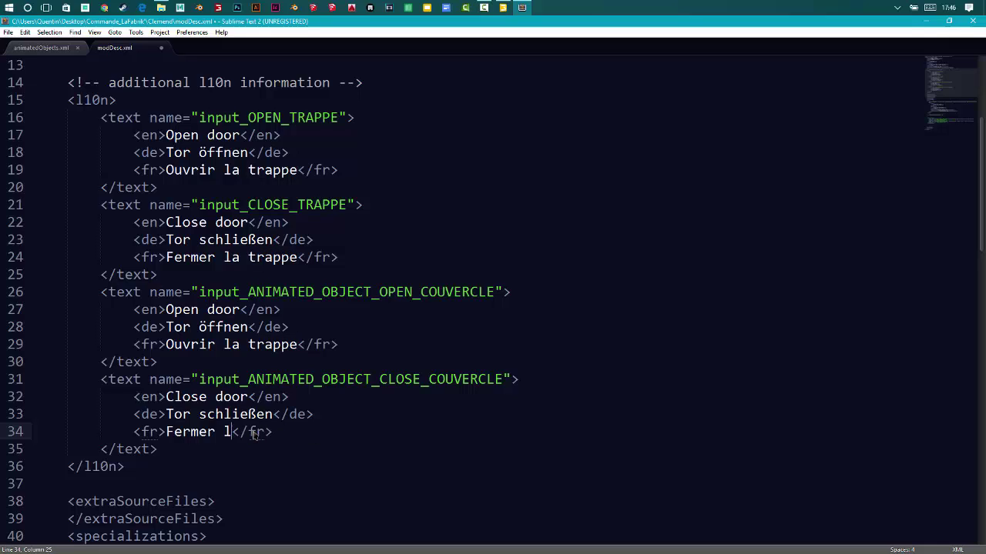
type("e couvercle")
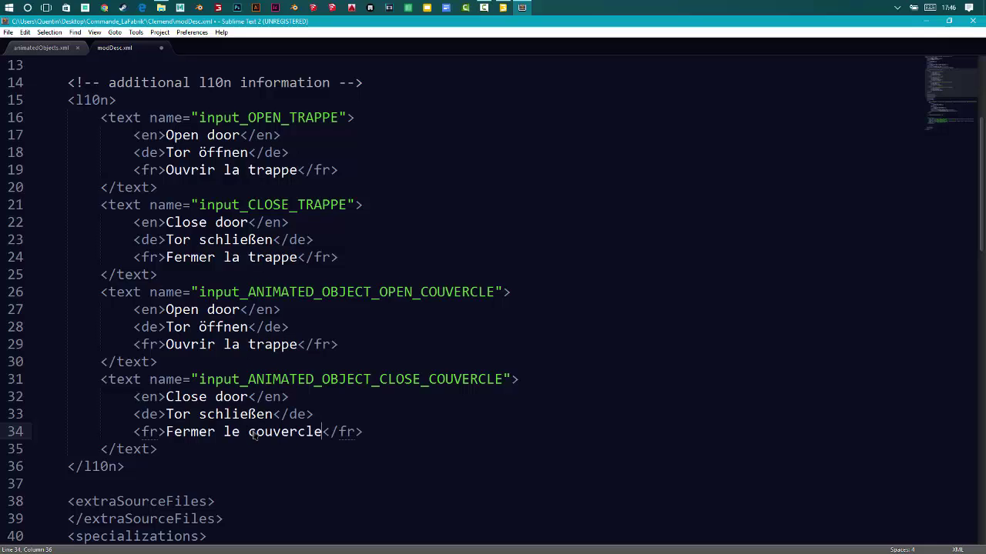
- Change the French text of the OPEN_COUVERCLE entry to "Ouvrir le couvercle" and save modDesc.xml
double_click(270, 344)
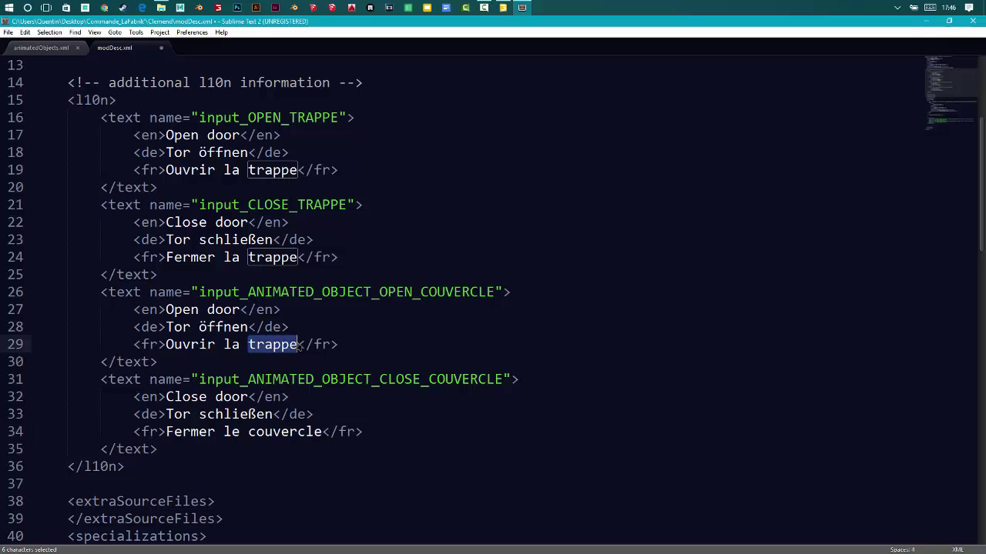
key("BackSpace")
key("BackSpace")
key("BackSpace")
type("e couvercle")
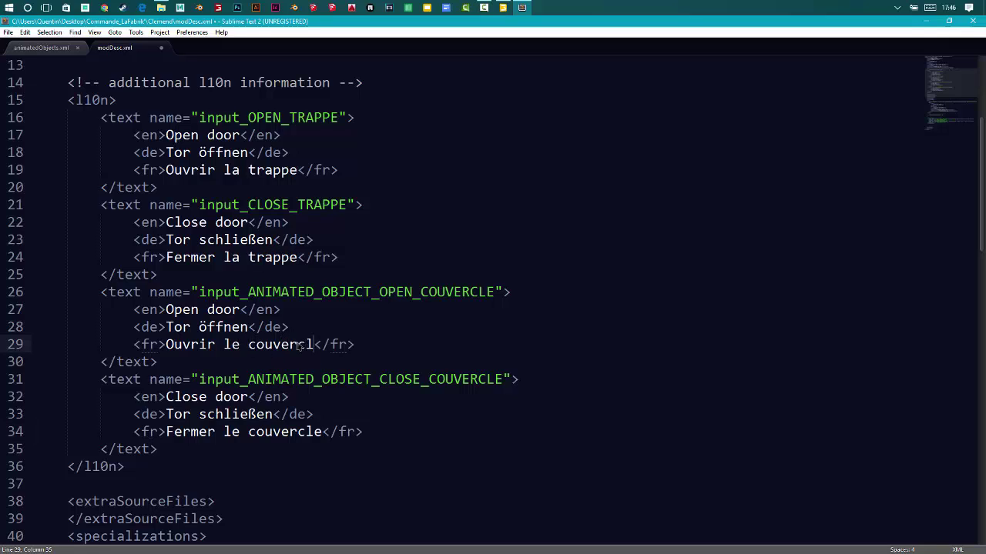
key("ctrl+s")
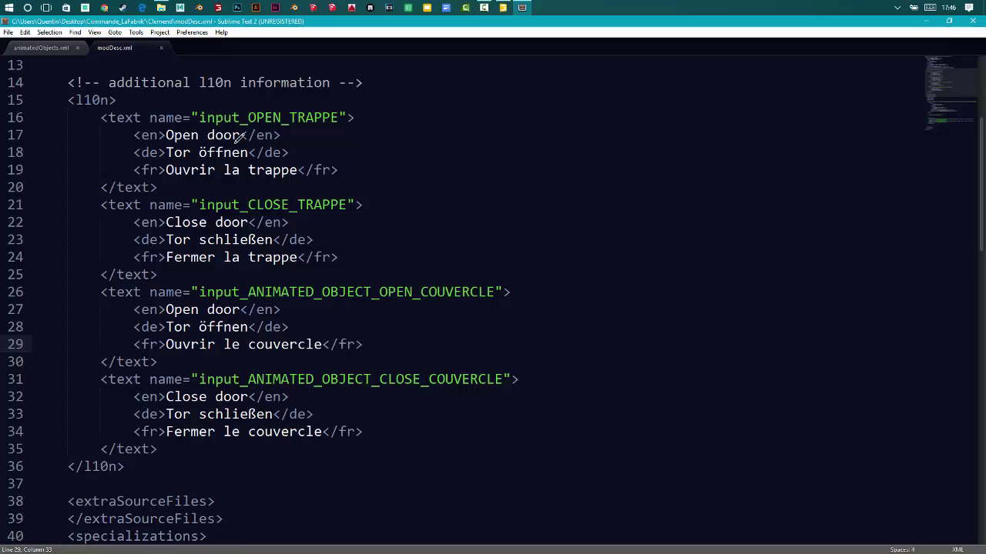
- Copy the posKey name TRAPPE from the BoiseauTrappe controls in animatedObjects.xml
scroll(241, 142, "down", 6)
scroll(253, 151, "down", 2)
scroll(253, 157, "up", 2)
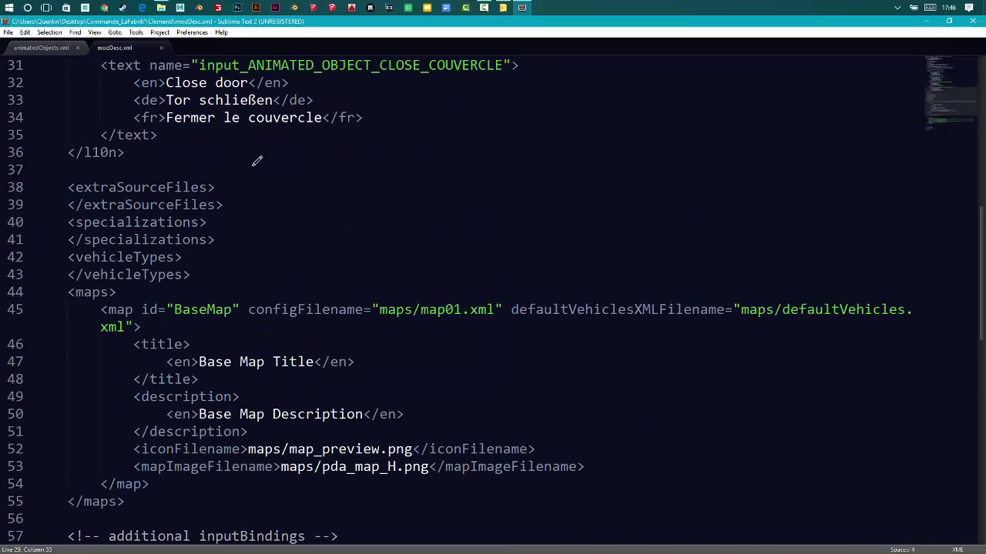
scroll(254, 157, "down", 5)
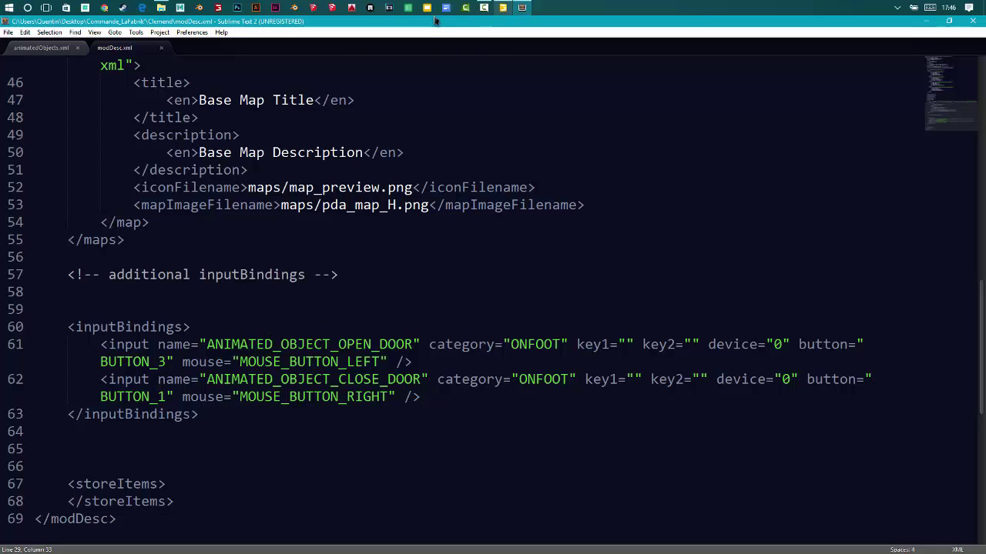
left_click(46, 49)
scroll(312, 258, "up", 3)
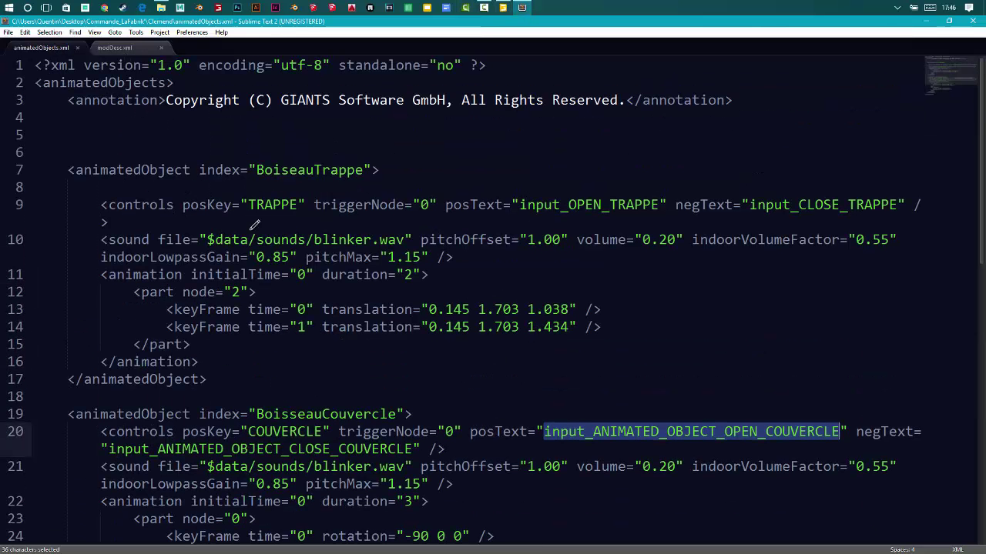
left_click_drag(248, 204, 297, 205)
key("ctrl+c")
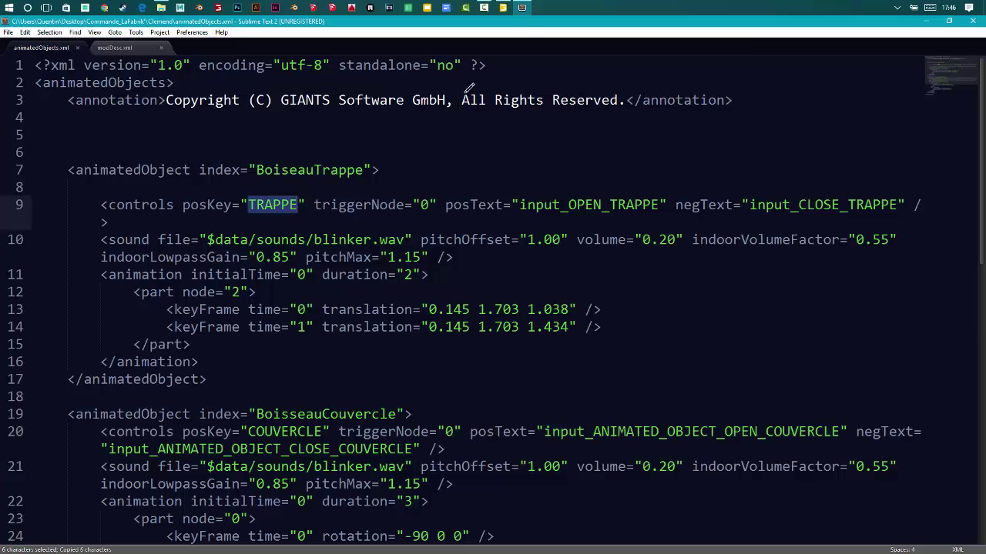
- Replace the name of the first input binding in modDesc.xml with the copied TRAPPE
left_click(523, 9)
left_click(164, 40)
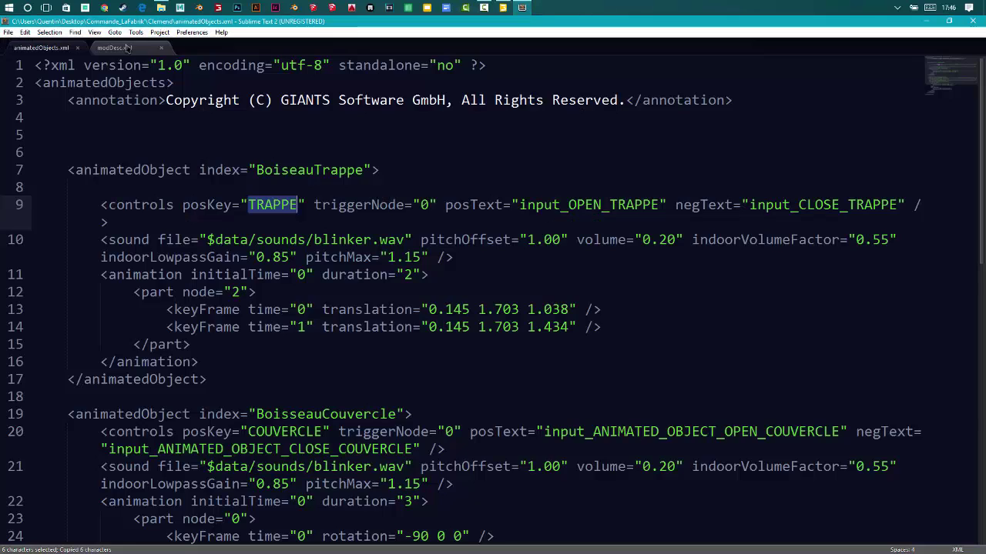
left_click(128, 48)
scroll(364, 318, "down", 2)
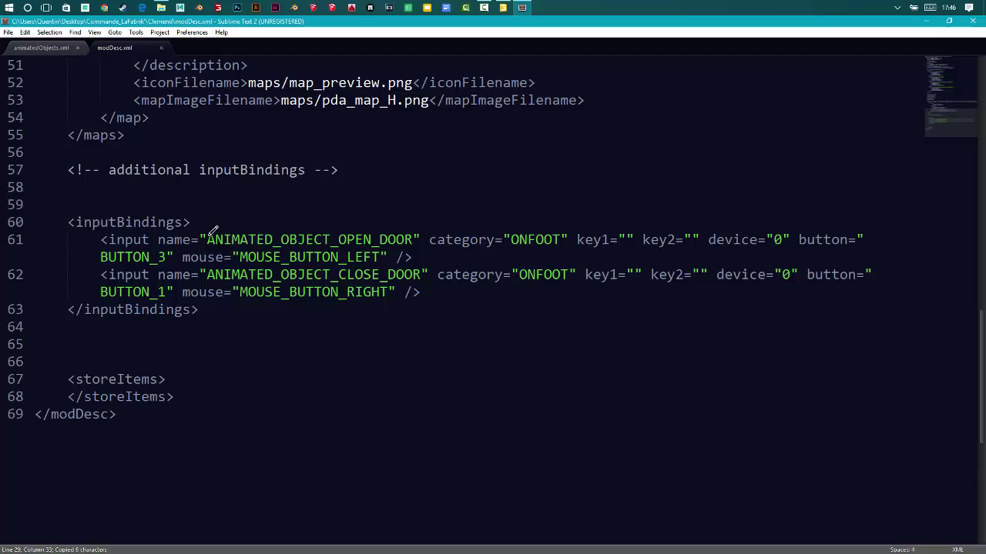
left_click_drag(207, 237, 417, 230)
type("TRAPPE")
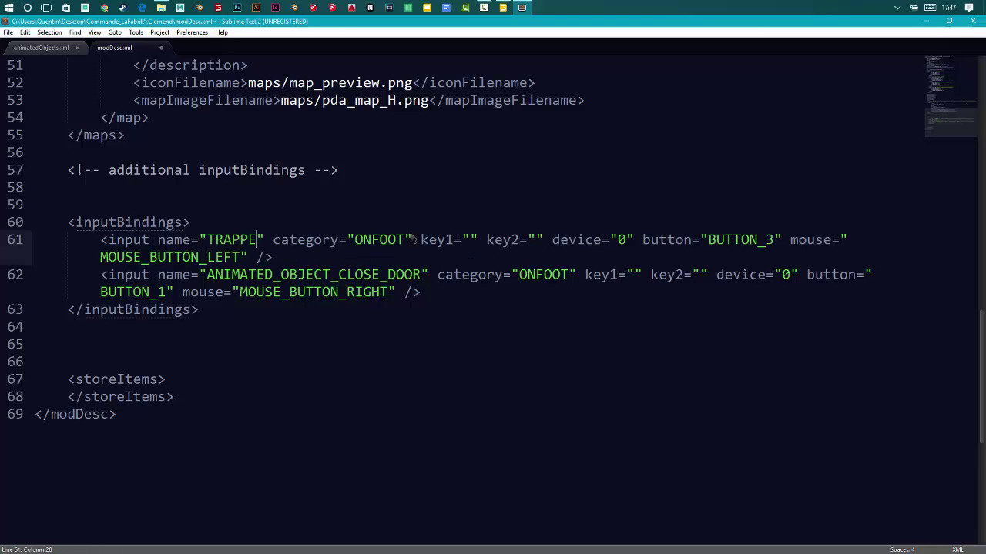
- Rename the second input binding from the inputBindings block to COUVERCLE
left_click(207, 275)
left_click_drag(342, 271, 427, 264)
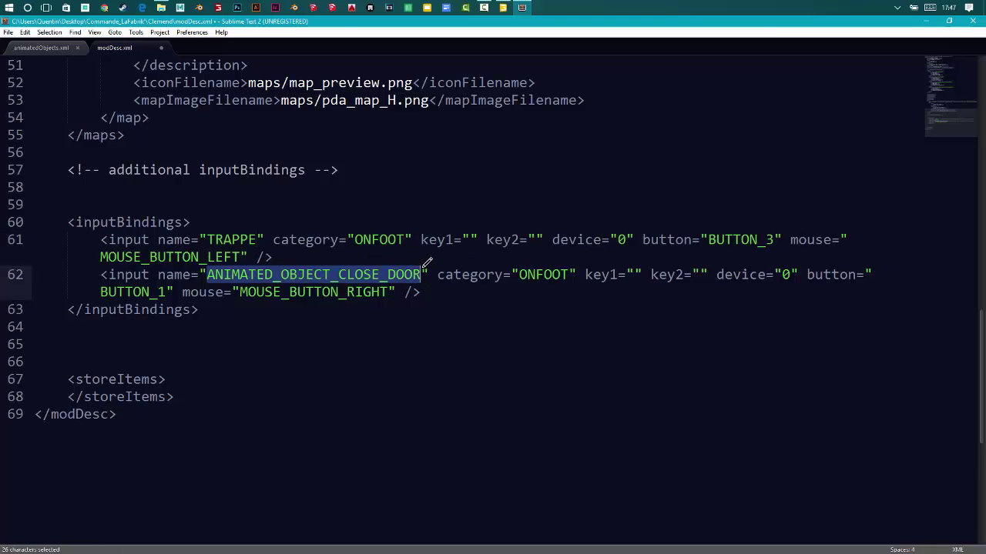
type("COUVERCLE")
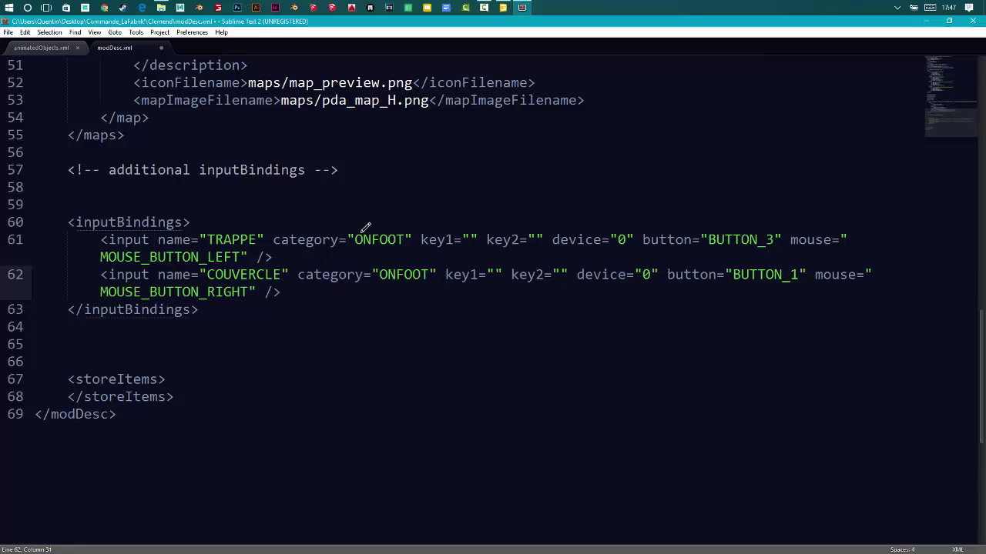
- Examine the category, key, device, button and mouse attributes of the TRAPPE and COUVERCLE input bindings
left_click_drag(356, 240, 405, 240)
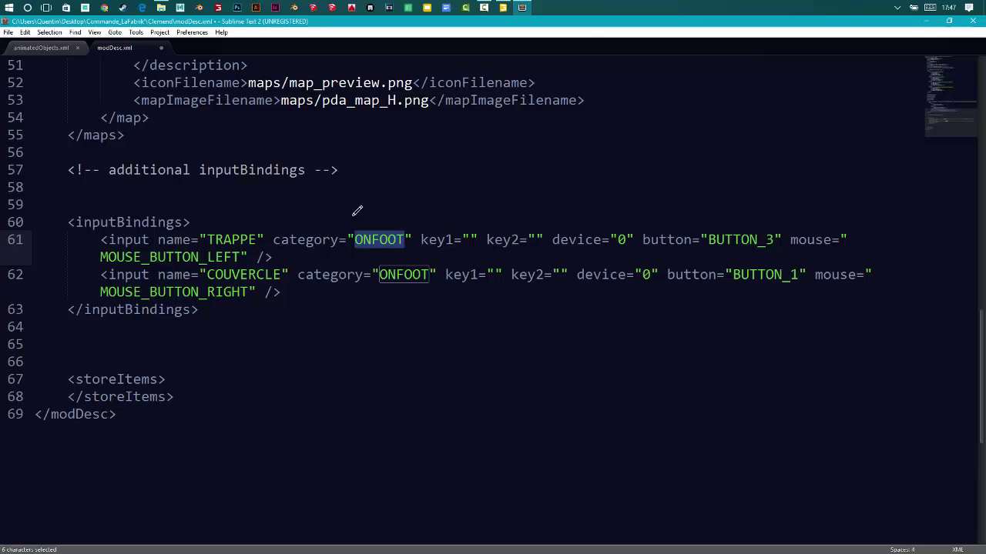
left_click(471, 231)
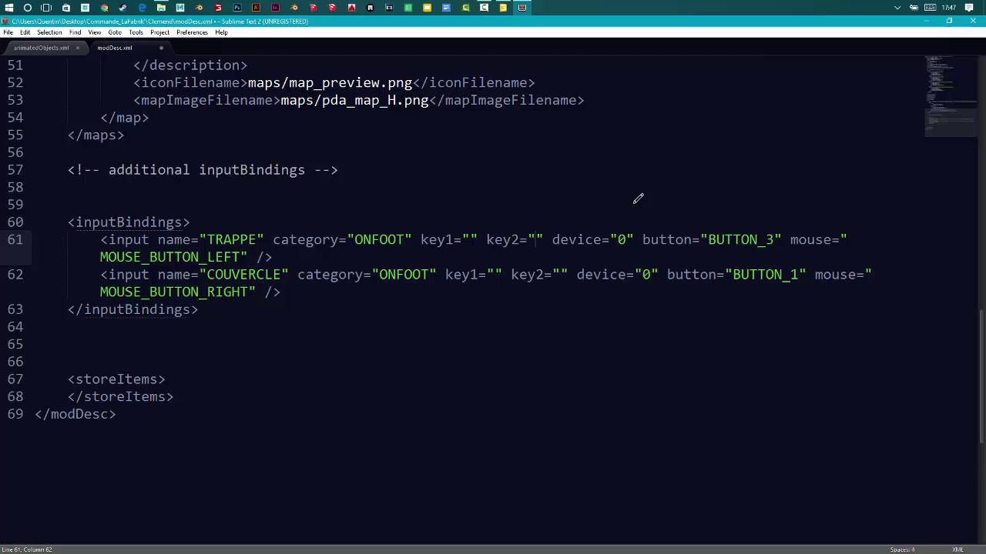
double_click(623, 240)
left_click_drag(708, 239, 774, 240)
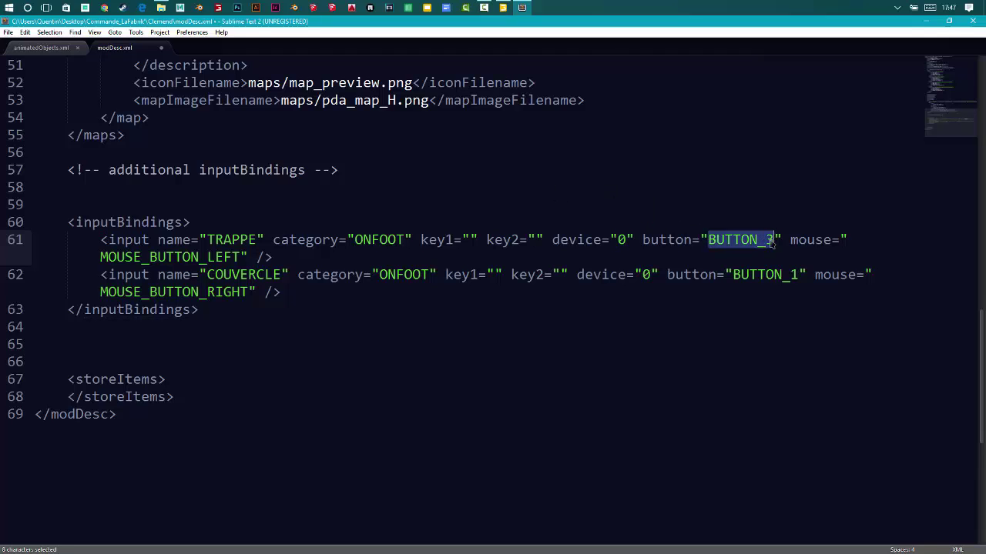
left_click(707, 242)
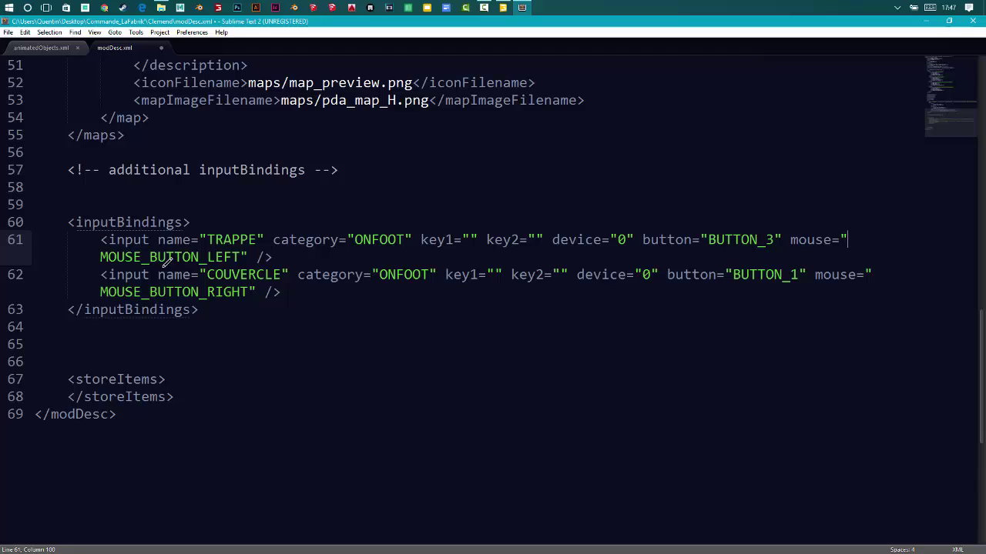
left_click_drag(202, 260, 243, 254, "shift")
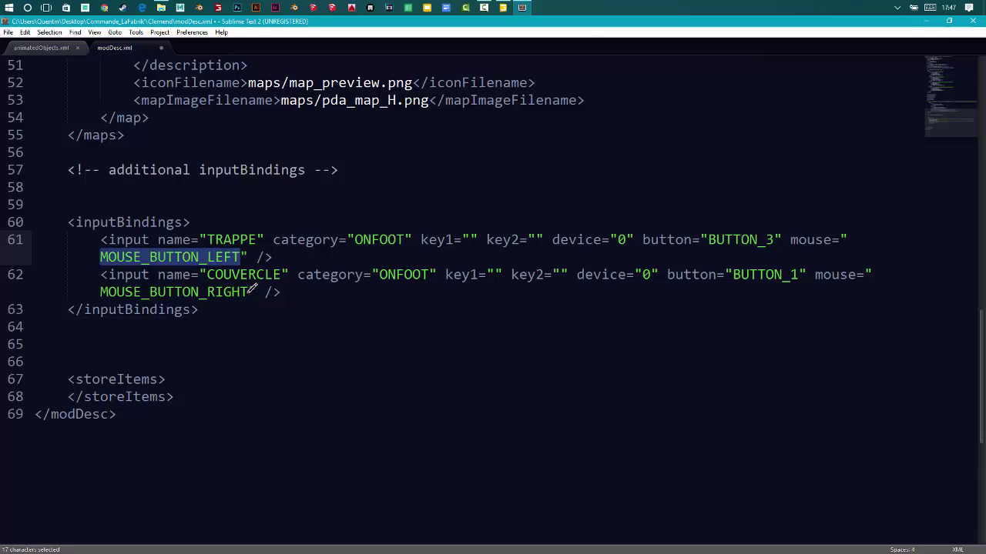
left_click_drag(249, 292, 110, 295)
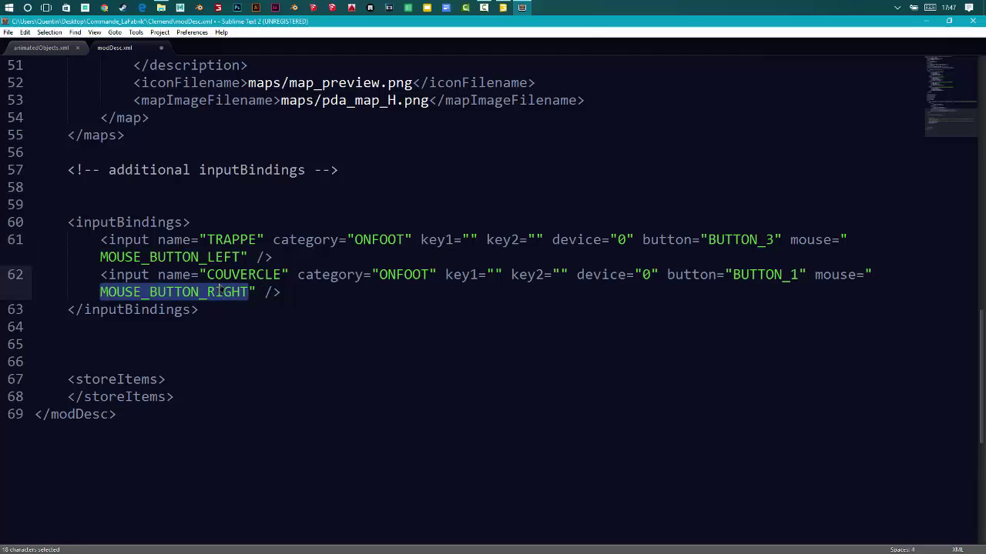
left_click(498, 272)
type("r")
key("BackSpace")
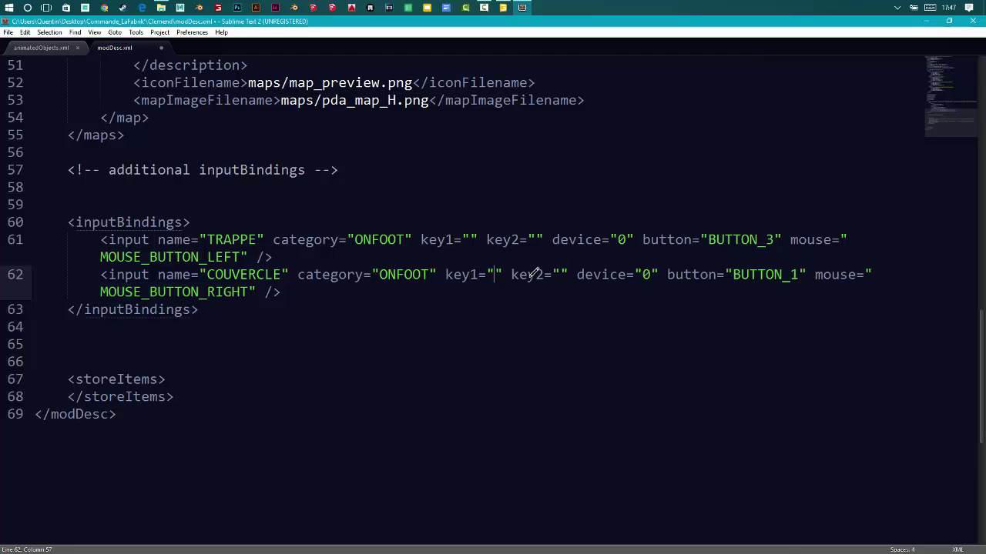
type("R")
left_click(475, 235)
type("R")
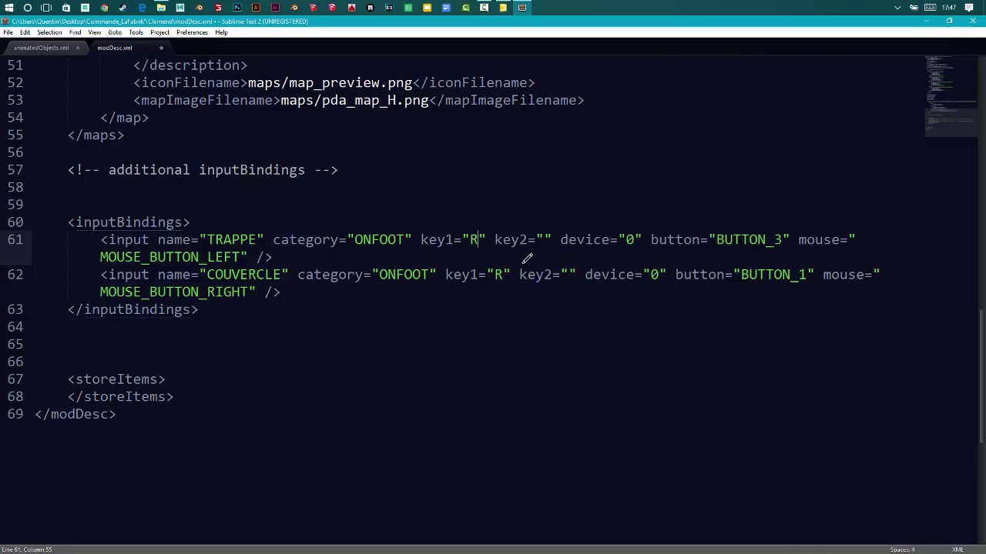
key("BackSpace")
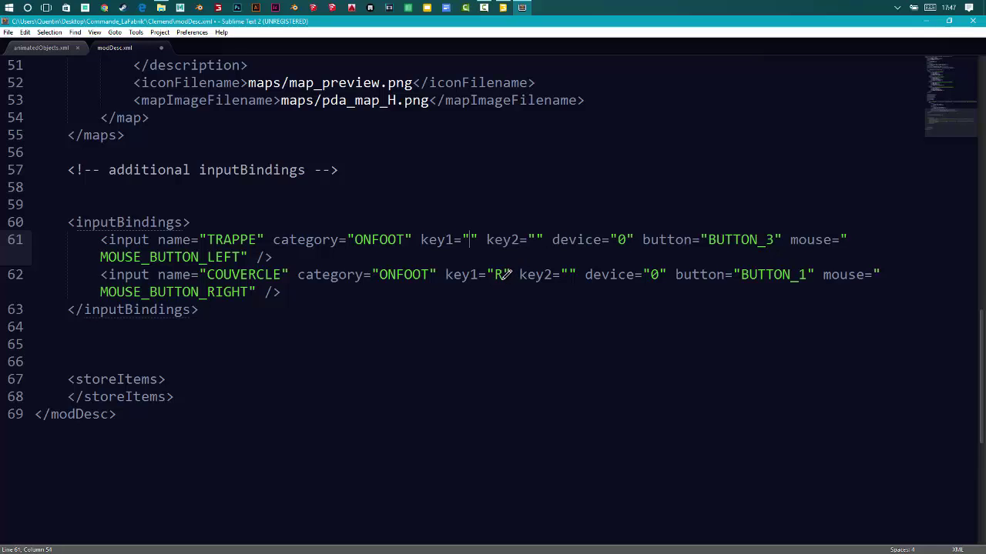
left_click(502, 274)
key("BackSpace")
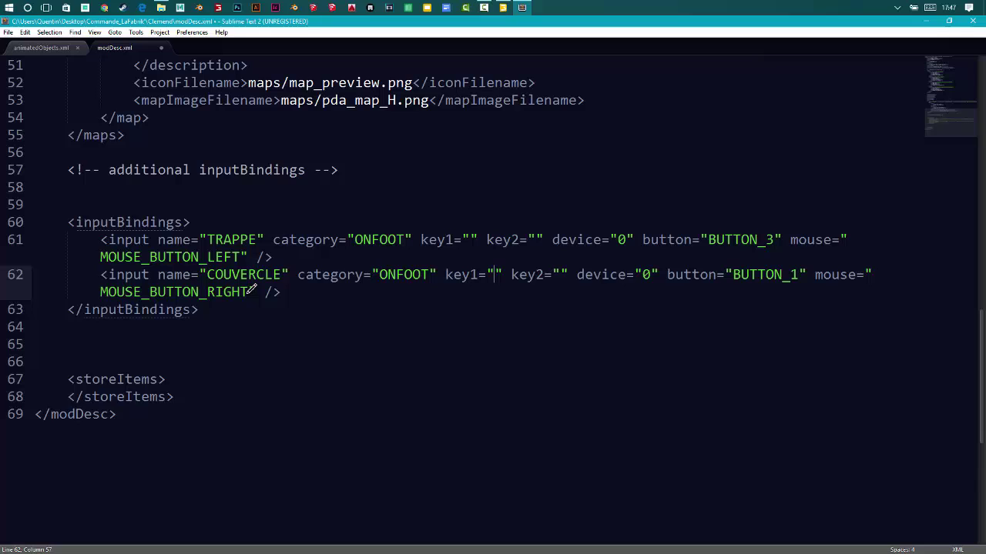
- Change the mouse attribute of the COUVERCLE input binding to MOUSE_BUTTON_LEFT
key("BackSpace")
key("BackSpace")
key("BackSpace")
key("BackSpace")
key("BackSpace")
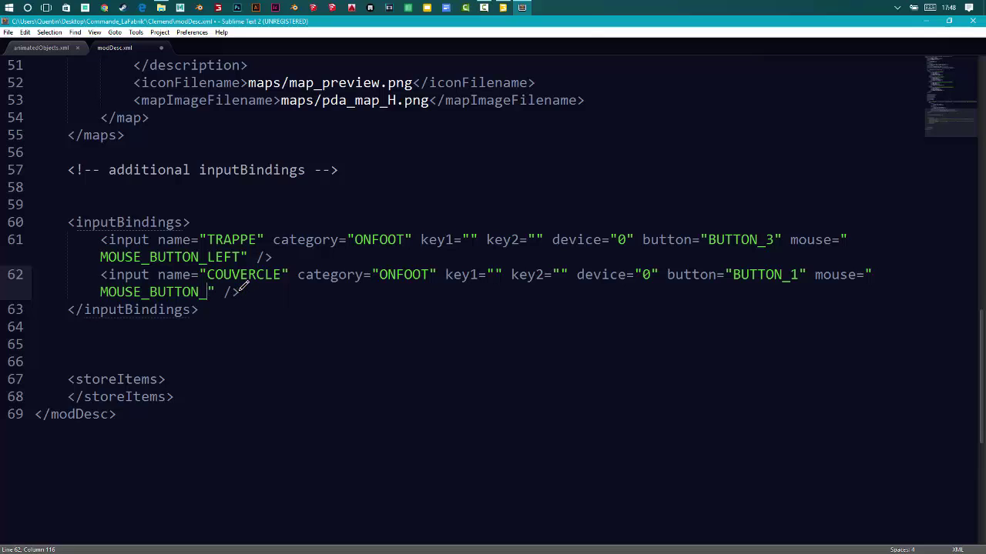
type("LEFT")
- Check the TRAPPE binding against its posKey in animatedObjects.xml and save modDesc.xml
left_click(243, 232)
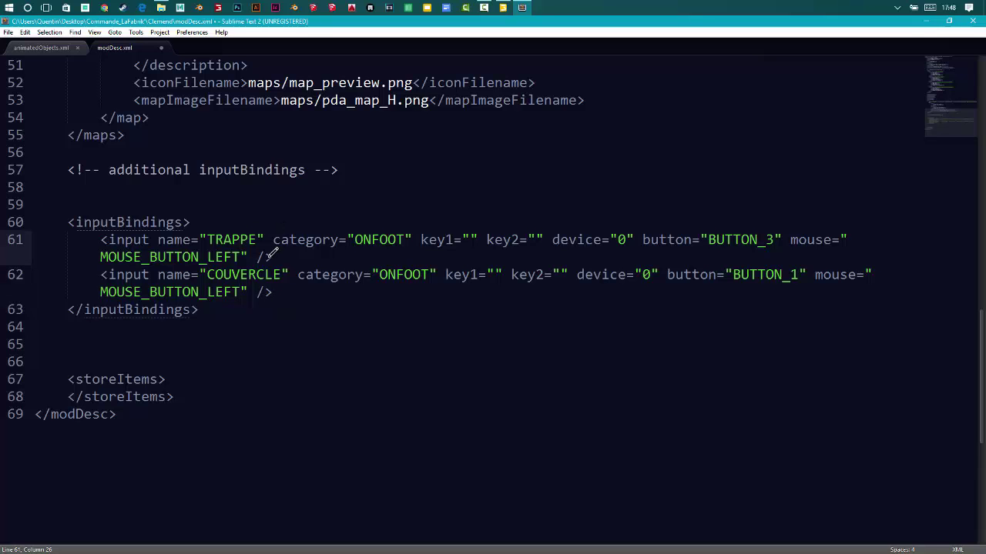
left_click(54, 50)
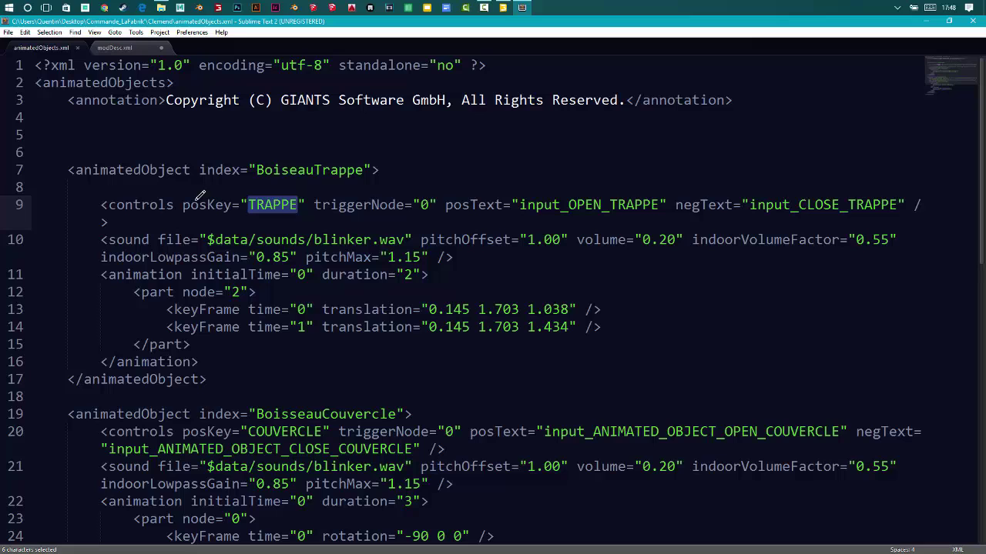
left_click(116, 50)
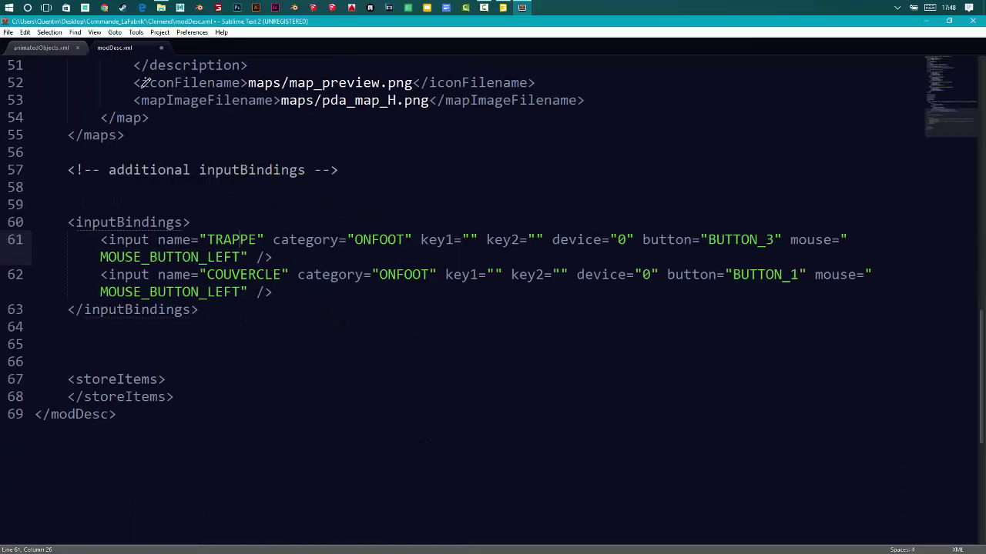
double_click(228, 240)
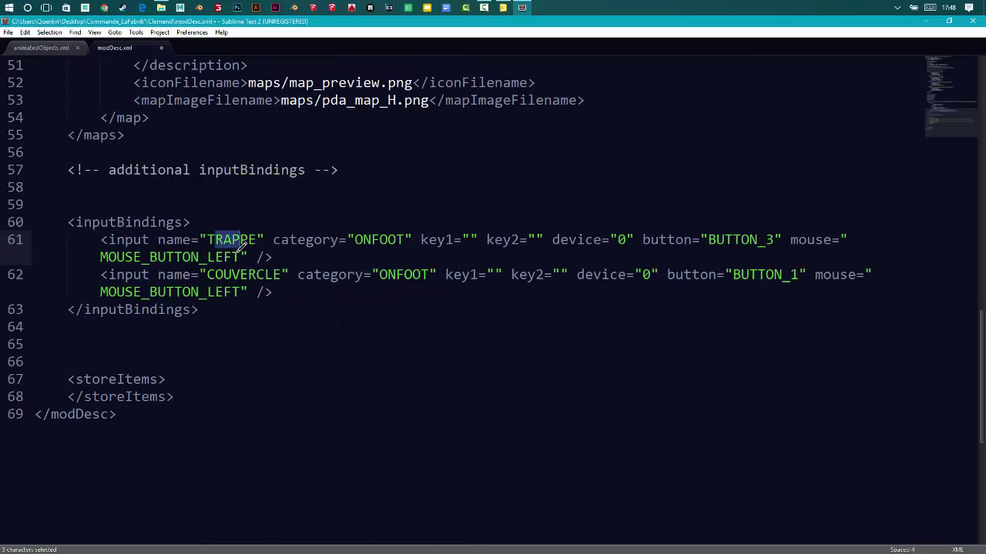
left_click_drag(240, 257, 101, 257)
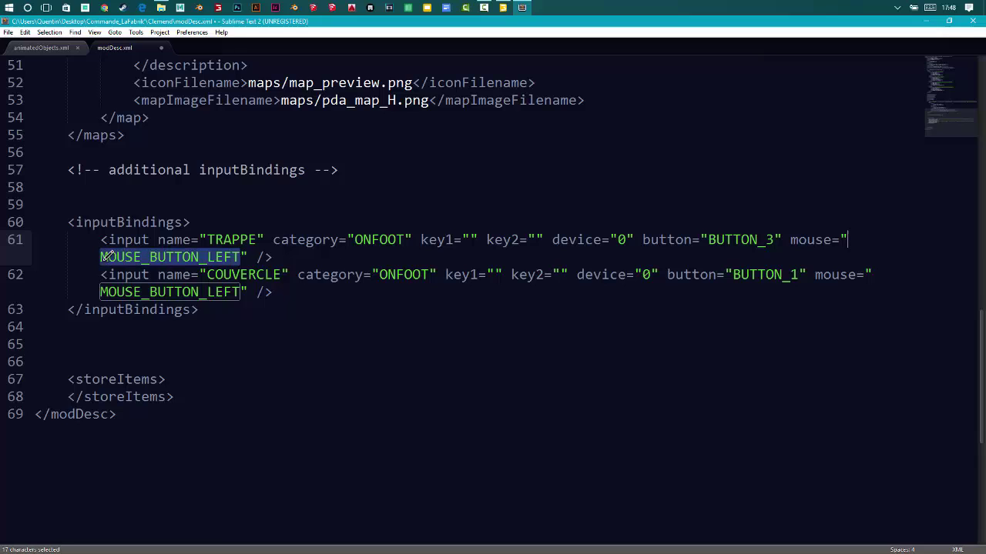
left_click(248, 254)
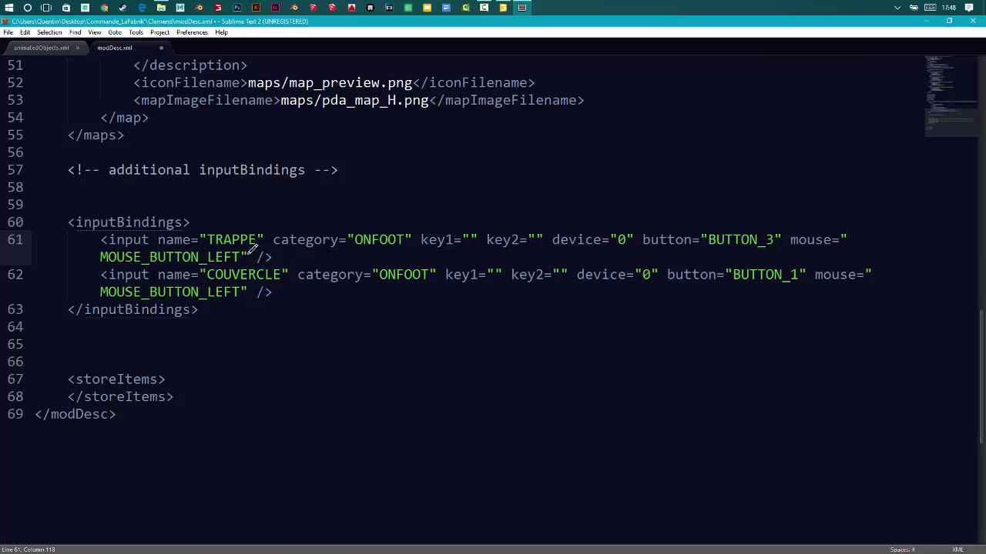
key("ctrl+s")
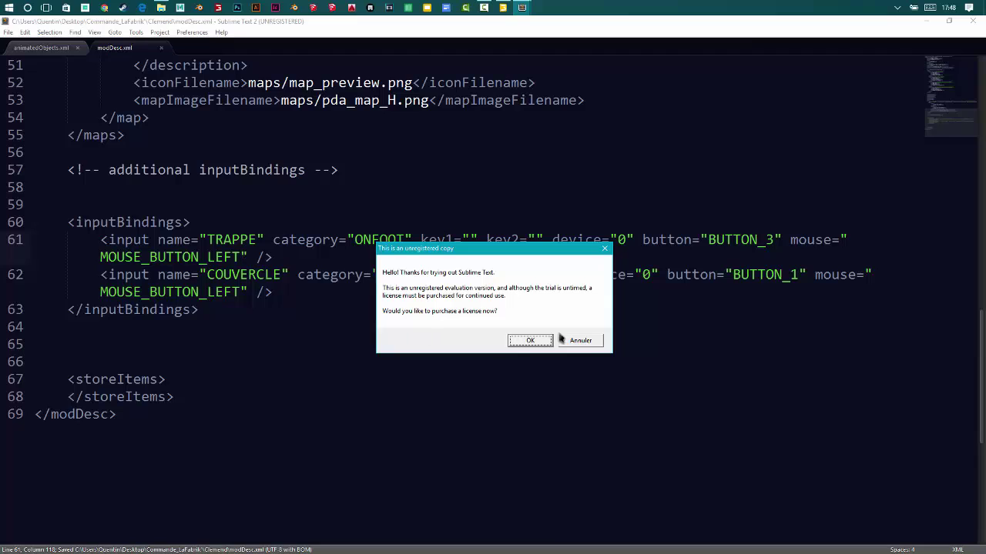
key("Escape")
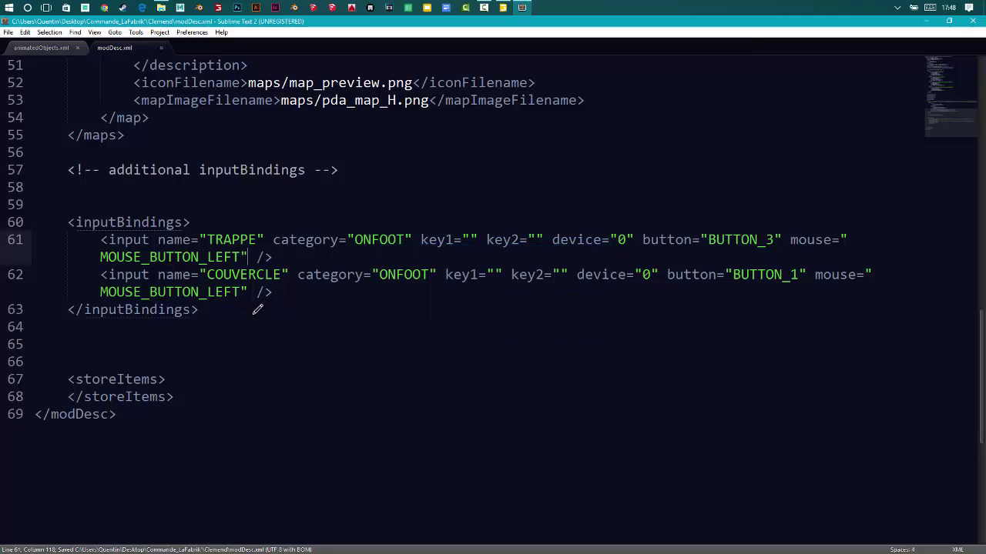
- Review the complete inputBindings and l10n blocks in modDesc.xml by highlighting each one
left_click(200, 309)
left_click_drag(198, 307, 39, 209)
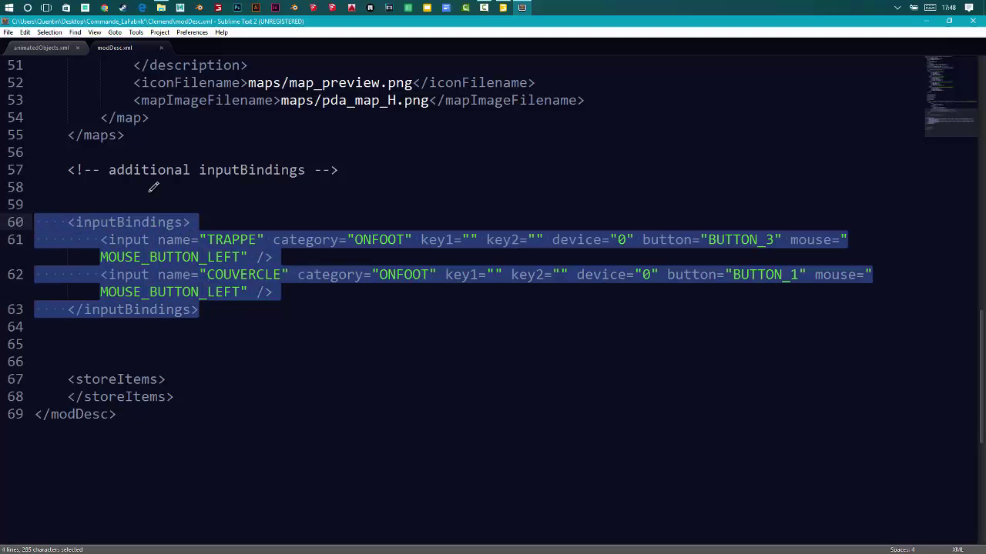
scroll(164, 263, "up", 6)
scroll(164, 262, "up", 4)
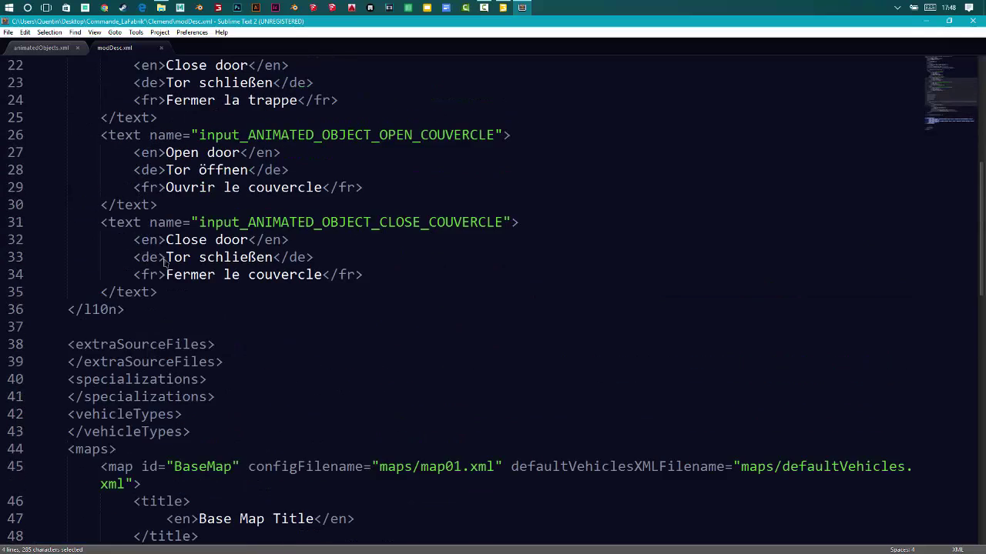
scroll(139, 309, "up", 2)
left_click_drag(141, 412, 47, 297)
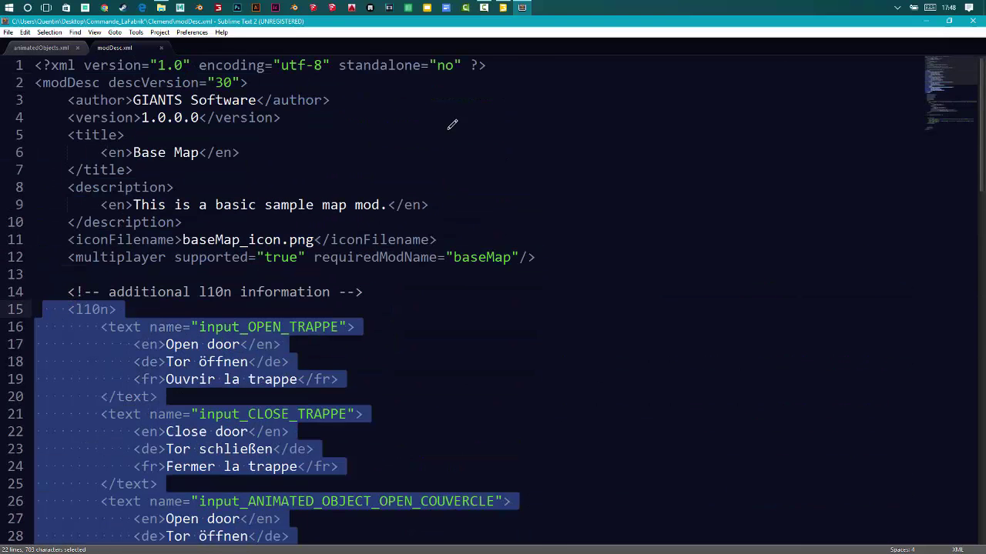
- Minimise the open windows to reach the desktop, look into the Mods Modding folder and close it
left_click(926, 20)
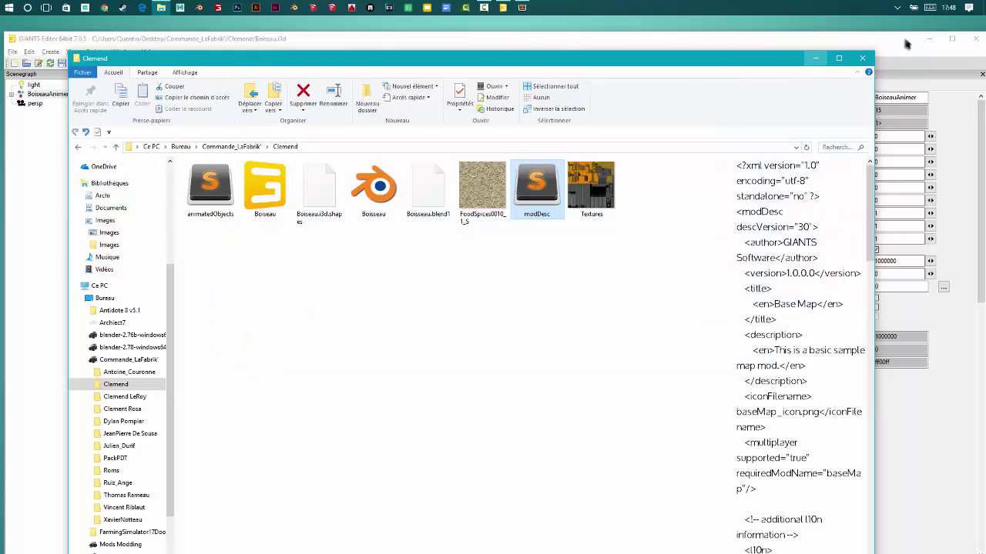
left_click(907, 44)
left_click(928, 39)
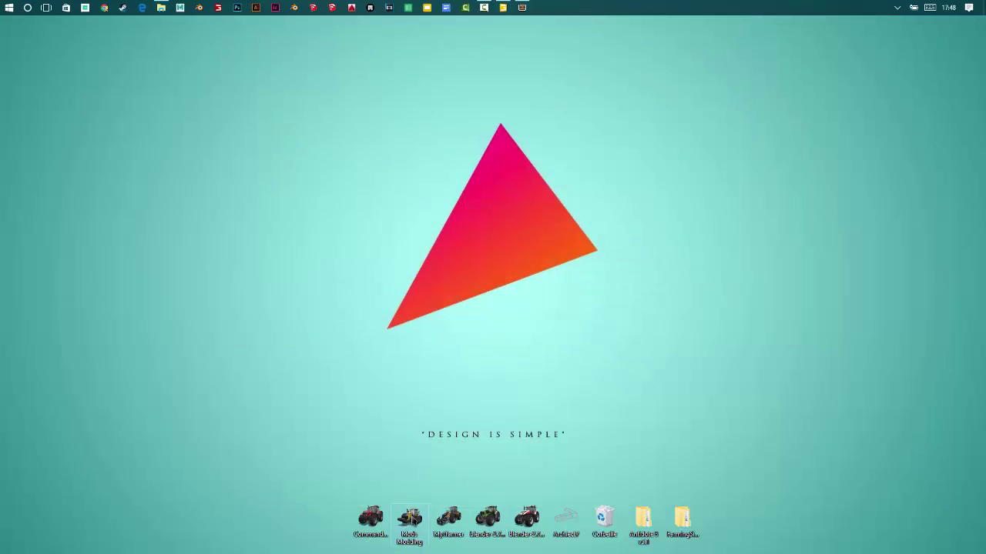
double_click(409, 517)
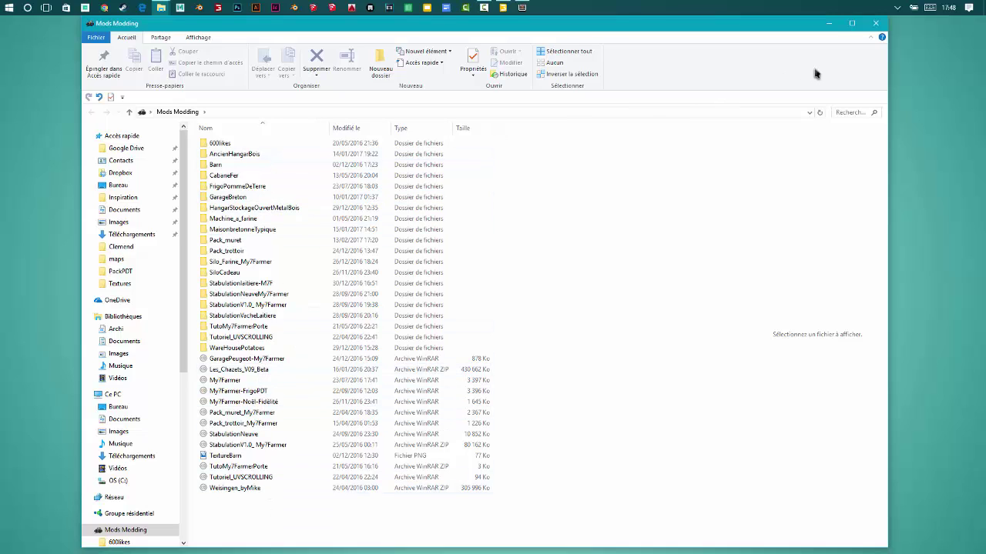
left_click(877, 24)
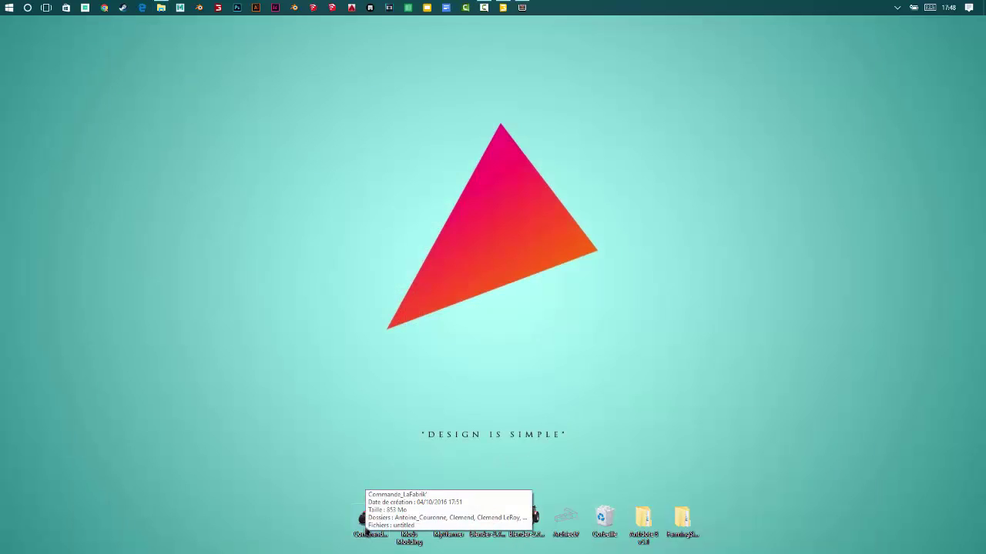
- Open animatedObjects.xml from the map\maps subfolder of the FarmingSimulator17DoorTriggerSDK_v2 folder on the desktop
double_click(682, 519)
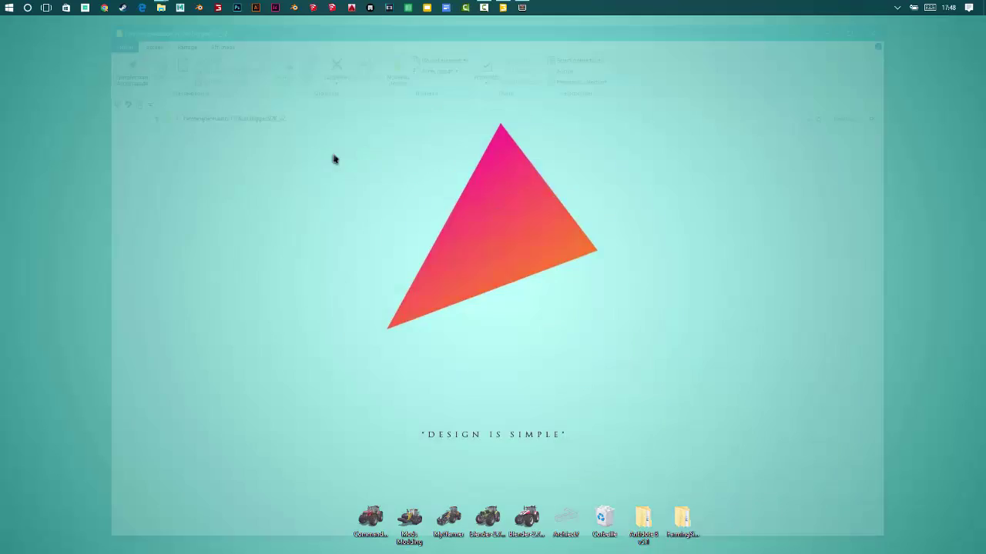
double_click(299, 143)
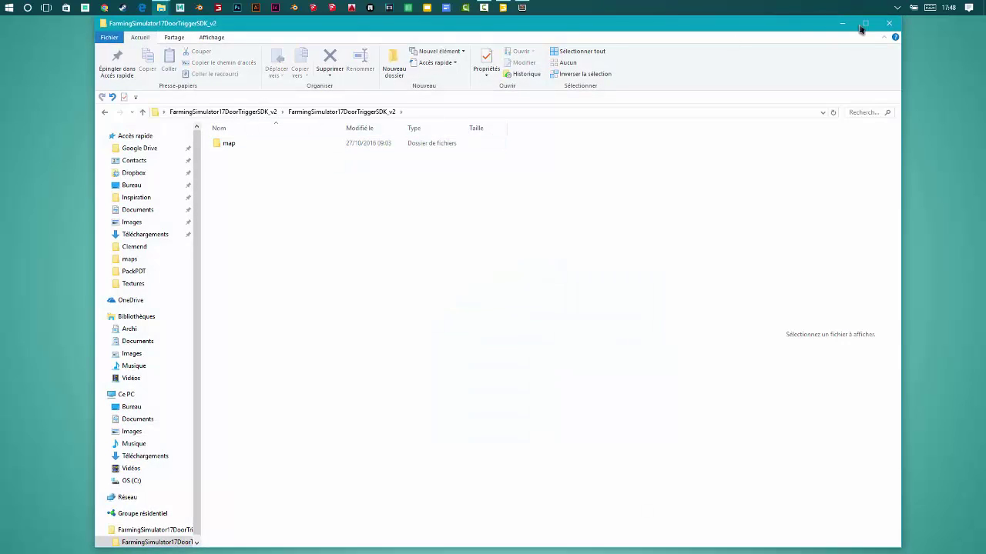
double_click(245, 147)
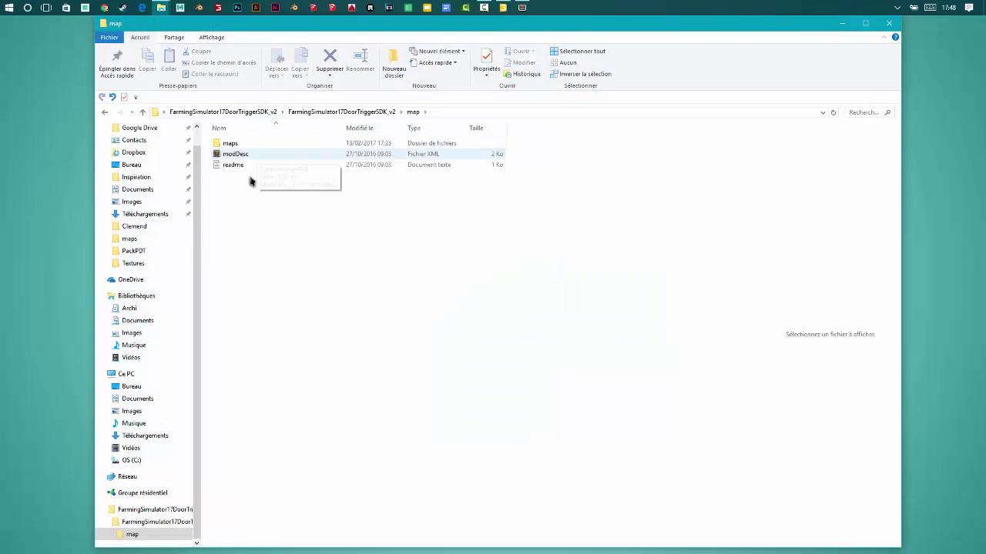
double_click(239, 146)
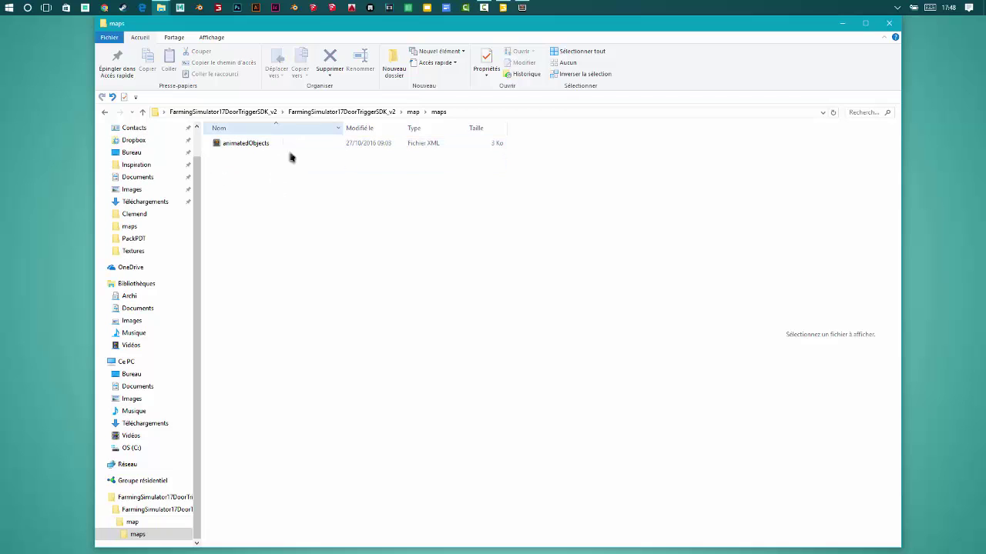
left_click(242, 144)
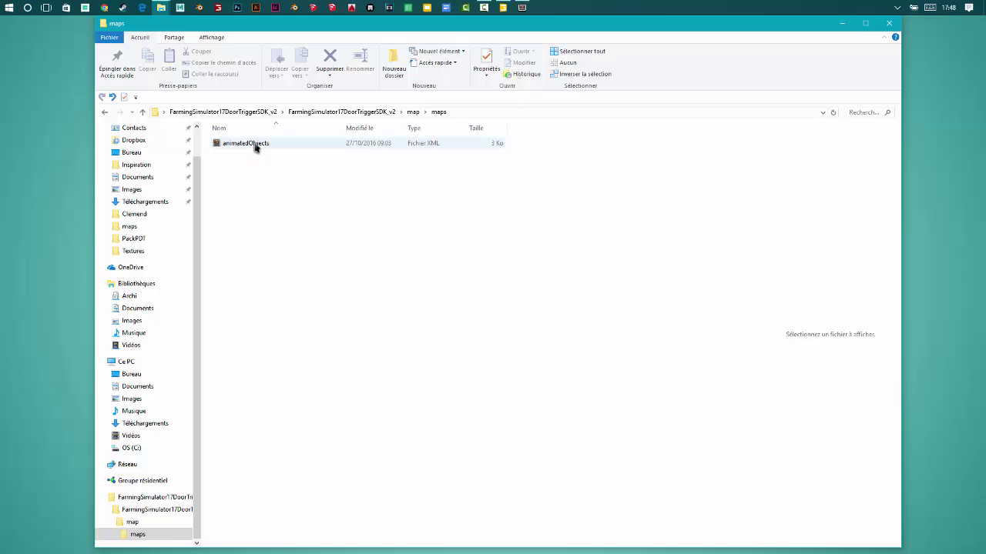
left_click(255, 147)
left_click_drag(258, 244, 233, 224)
left_click(240, 146)
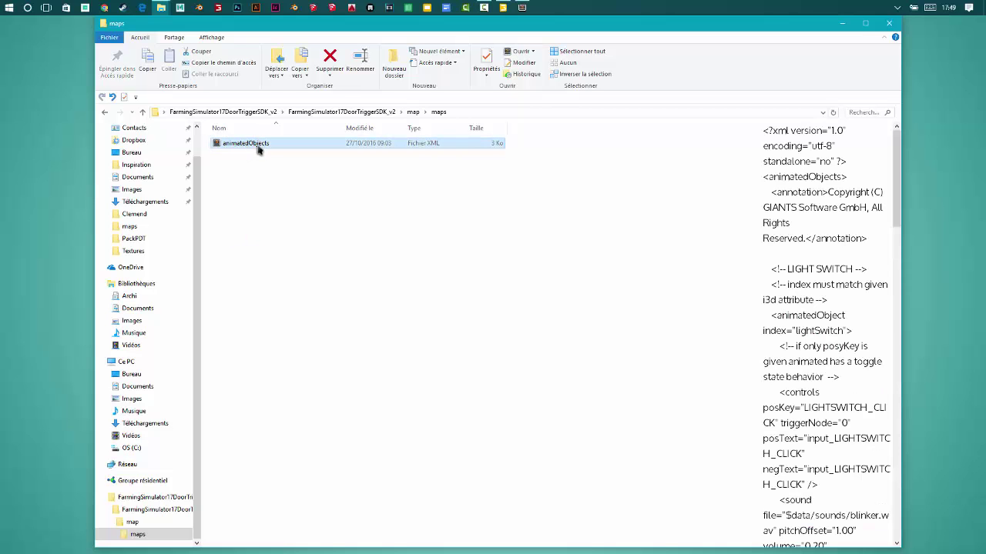
double_click(259, 143)
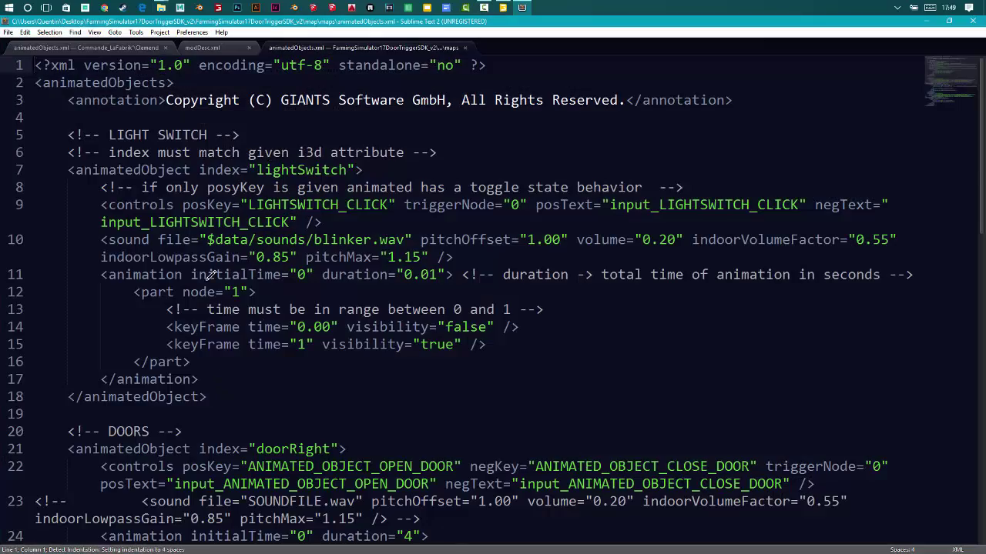
- Review the SDK's animatedObjects.xml by highlighting everything from the lightSwitch object to the last closing animatedObject tag
scroll(216, 308, "down", 12)
left_click(211, 278)
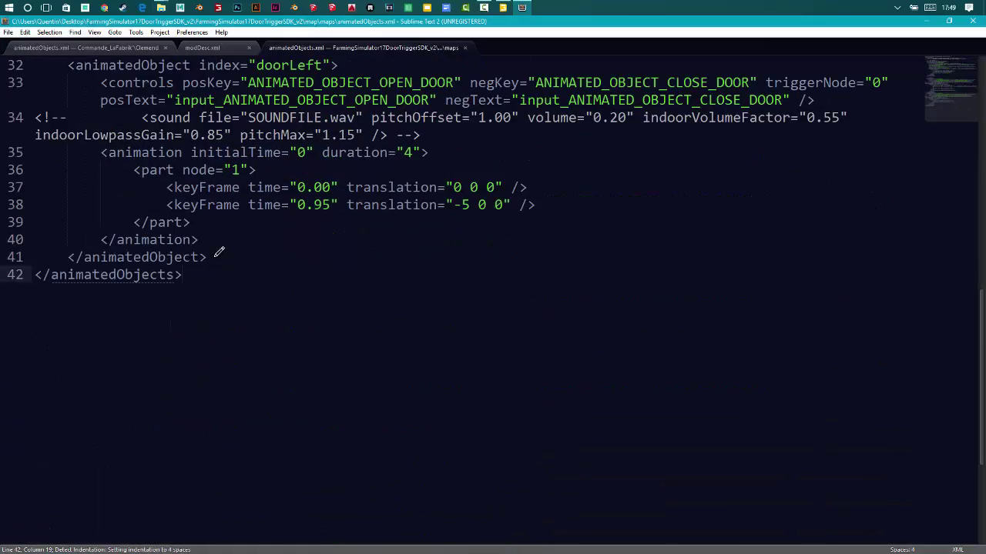
left_click_drag(219, 251, 68, 178)
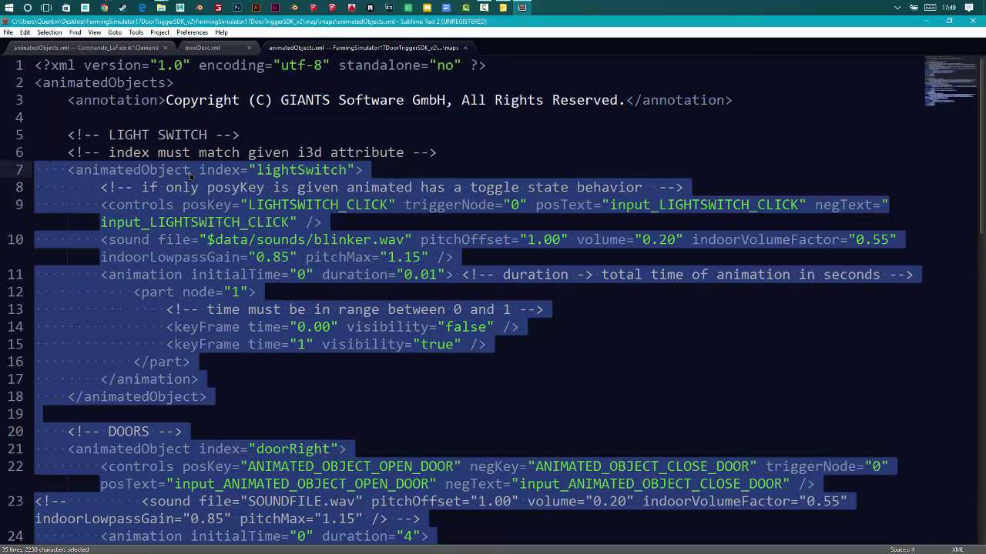
scroll(190, 176, "down", 9)
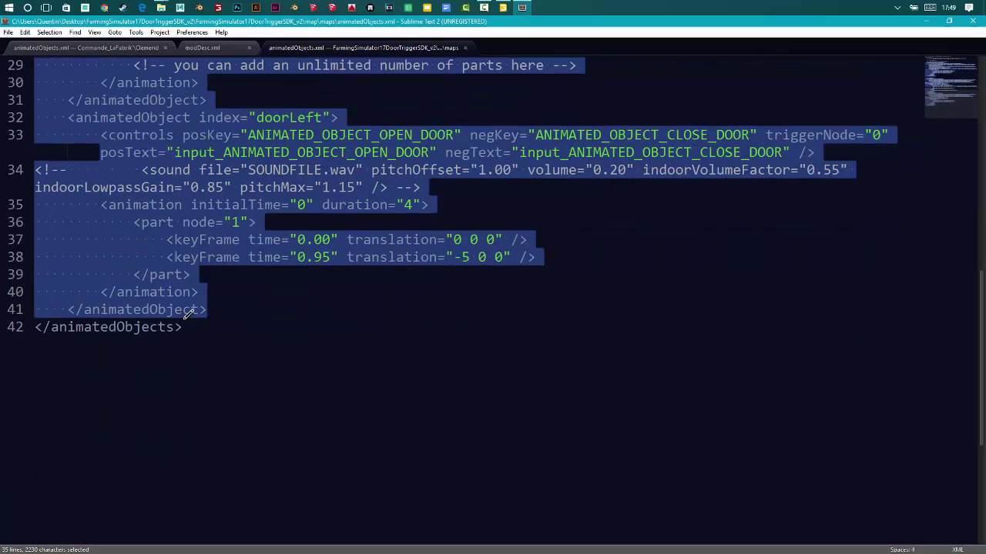
- Examine the Boiseau animatedObjects.xml, highlighting its three header lines and the closing animatedObjects tag around the object blocks
left_click(92, 49)
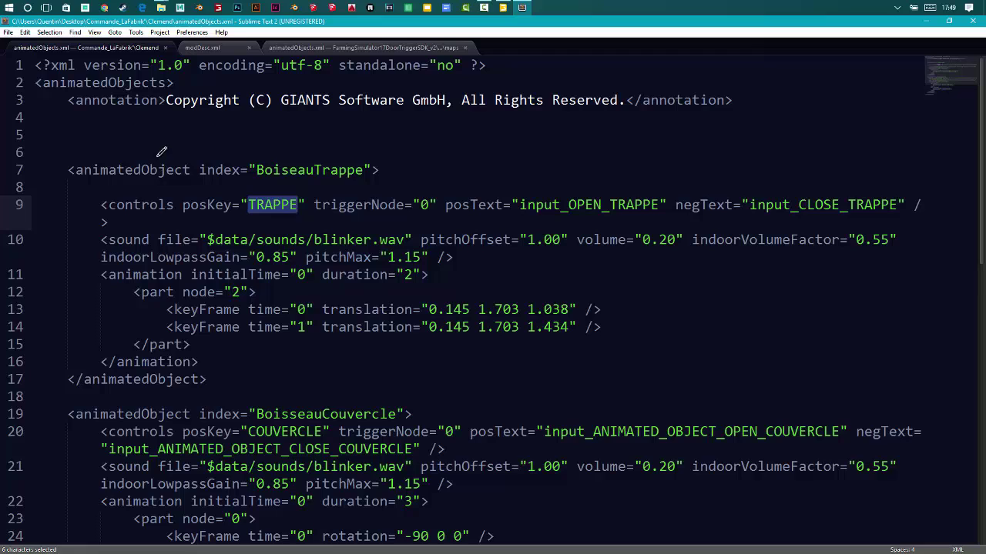
left_click(105, 135)
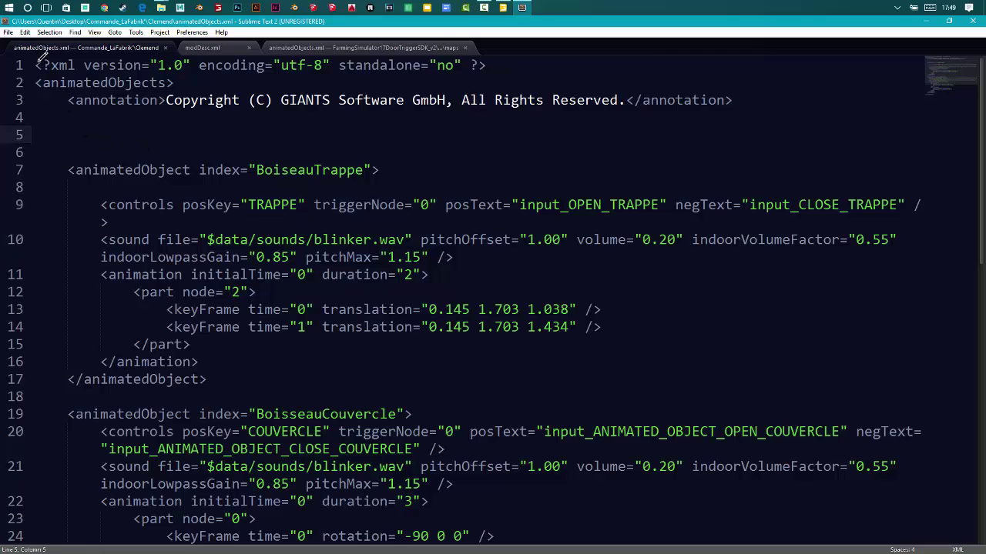
left_click_drag(37, 62, 735, 96)
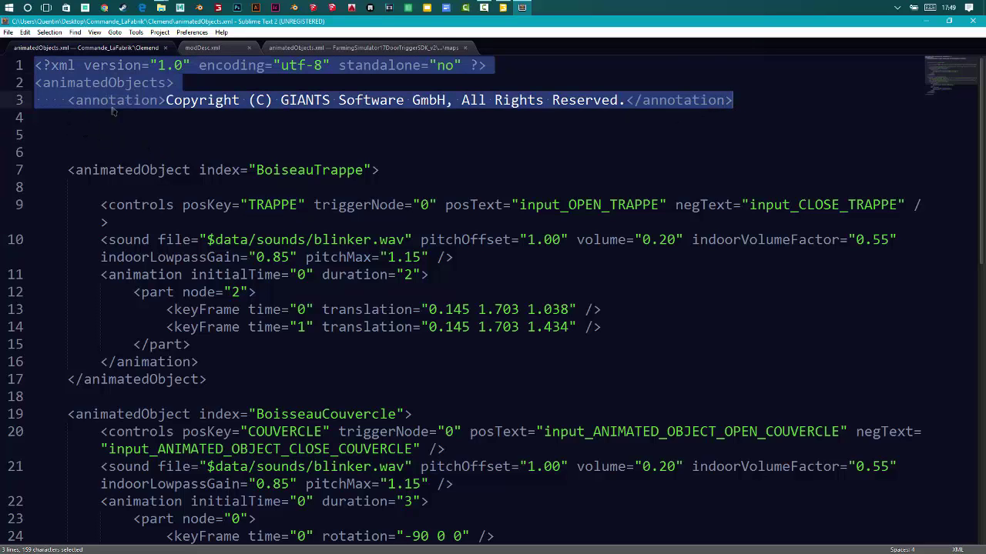
left_click(67, 115)
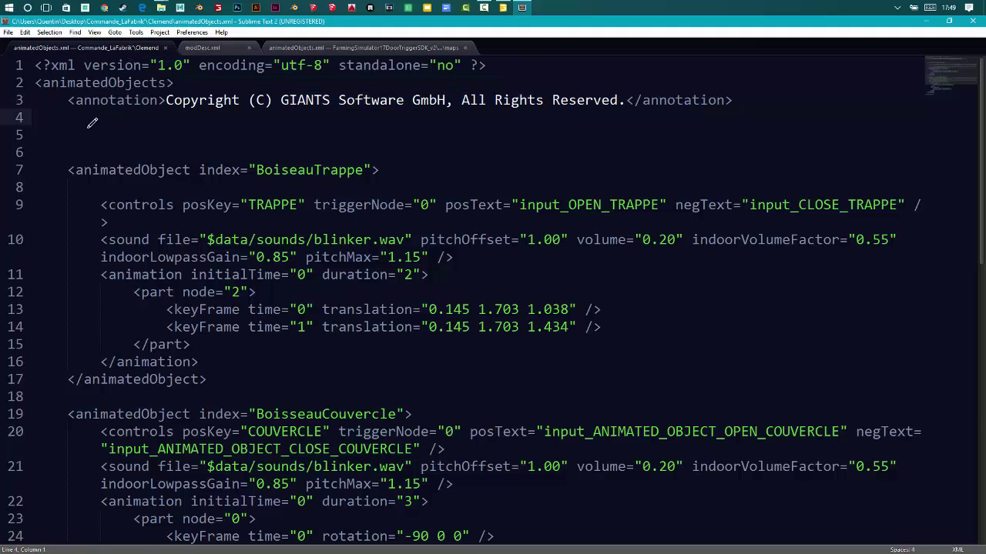
scroll(96, 154, "down", 10)
scroll(139, 308, "up", 5)
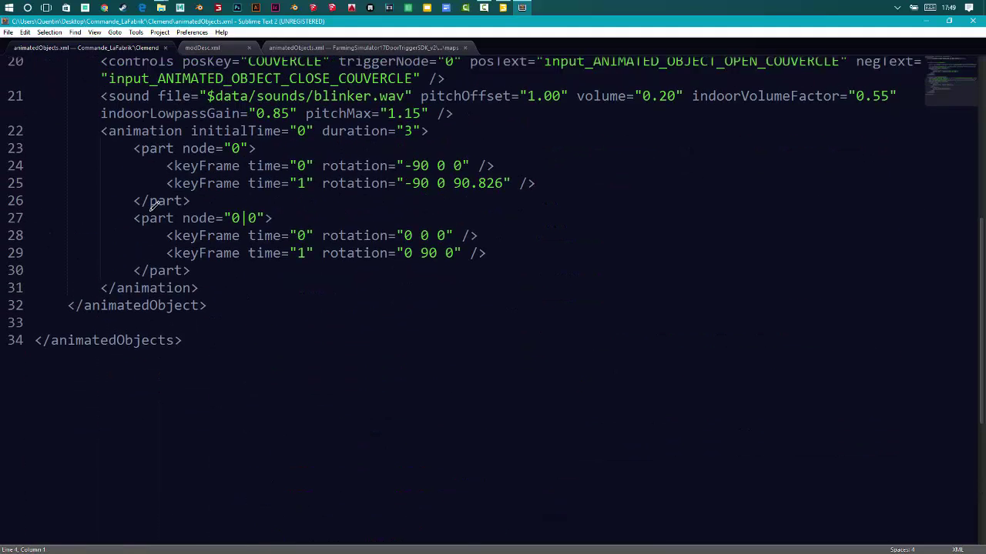
scroll(152, 203, "up", 1)
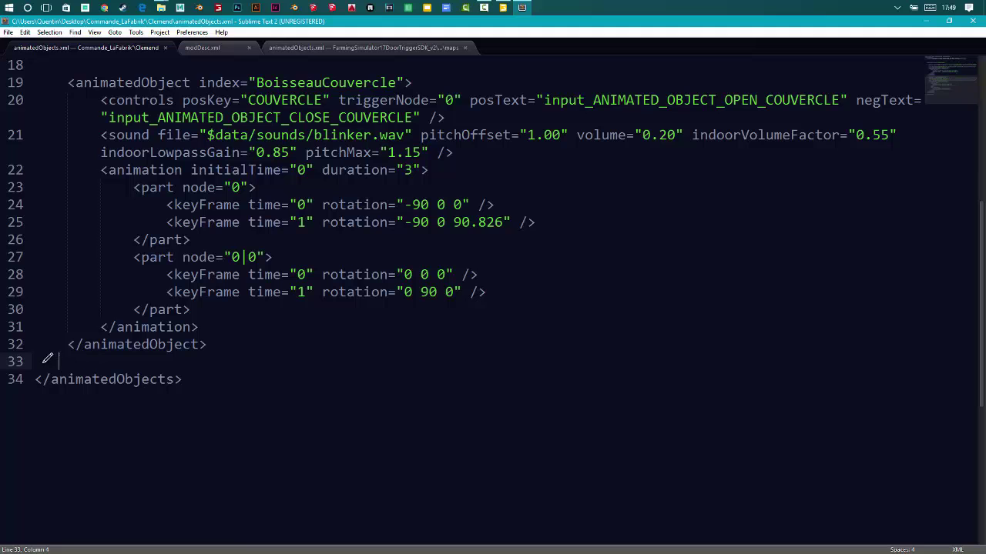
left_click(181, 379)
left_click(25, 374)
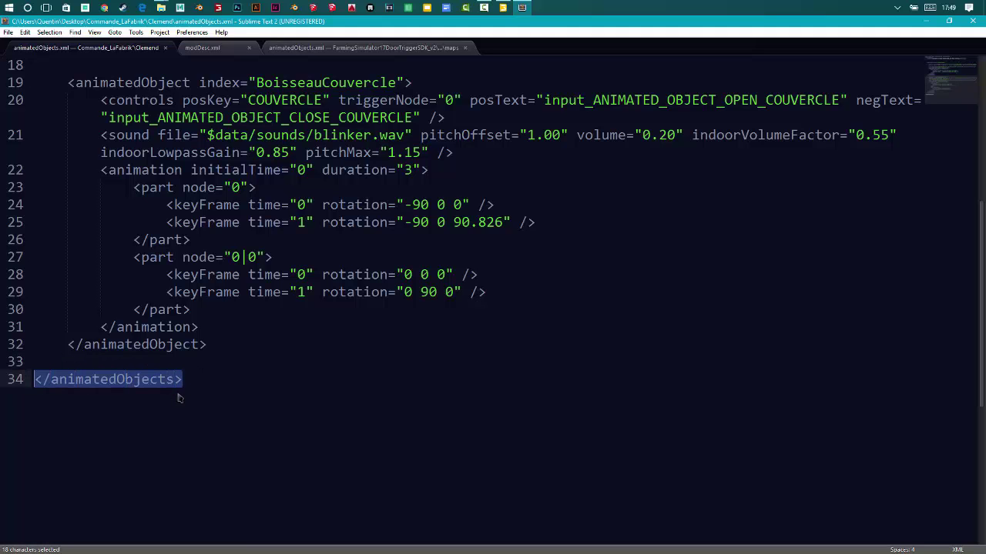
left_click(136, 354)
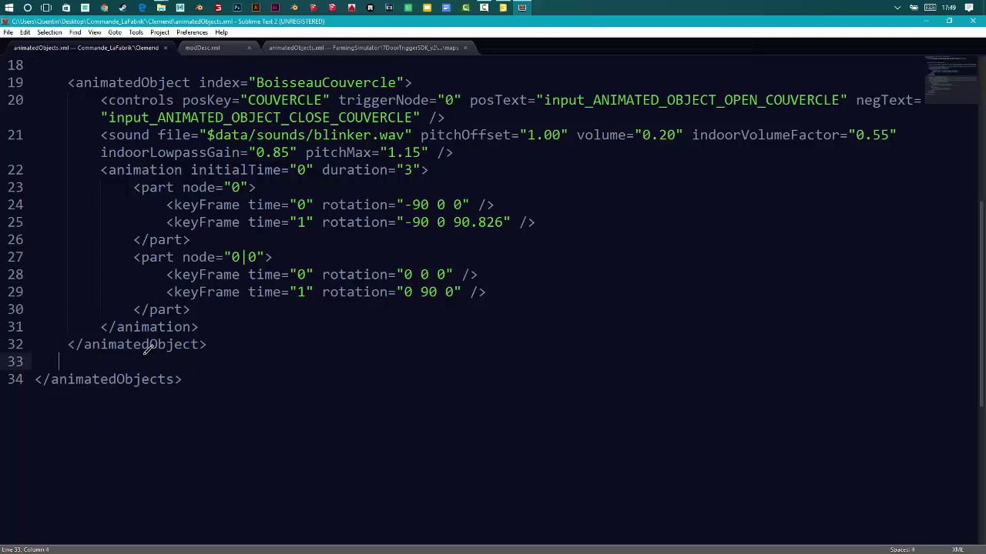
scroll(219, 287, "up", 6)
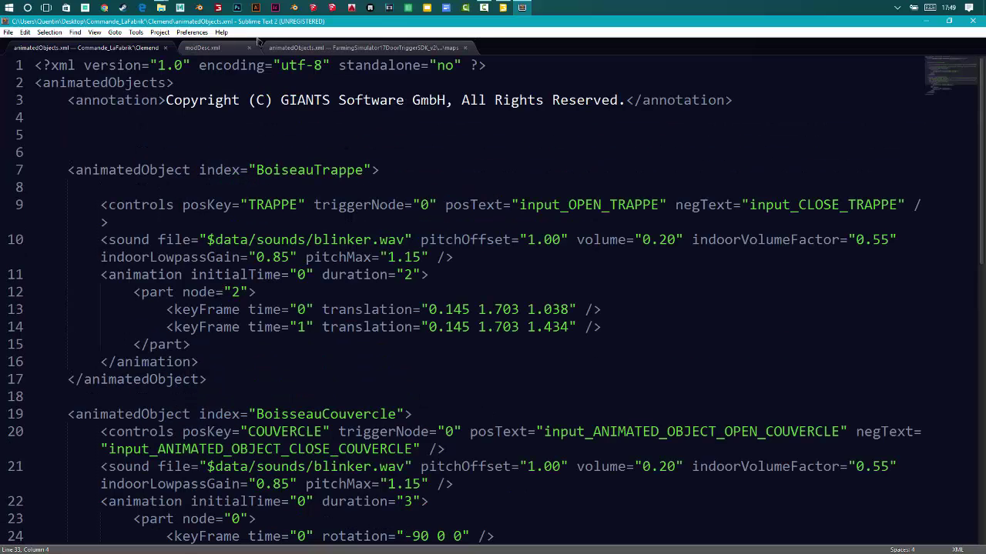
- Review the l10n texts in the Boiseau modDesc.xml and highlight the TRAPPE and COUVERCLE input bindings
left_click(202, 48)
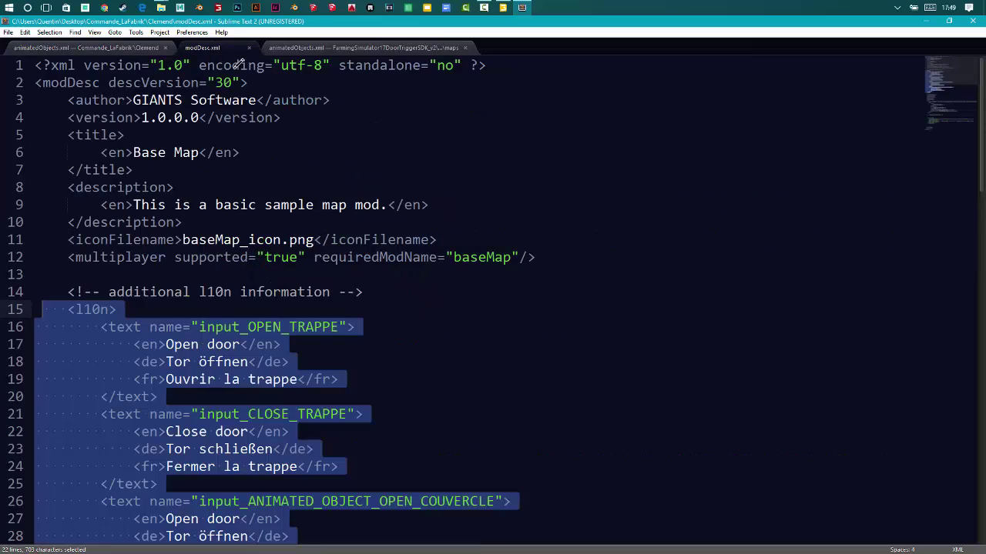
scroll(155, 229, "down", 5)
scroll(145, 262, "up", 2)
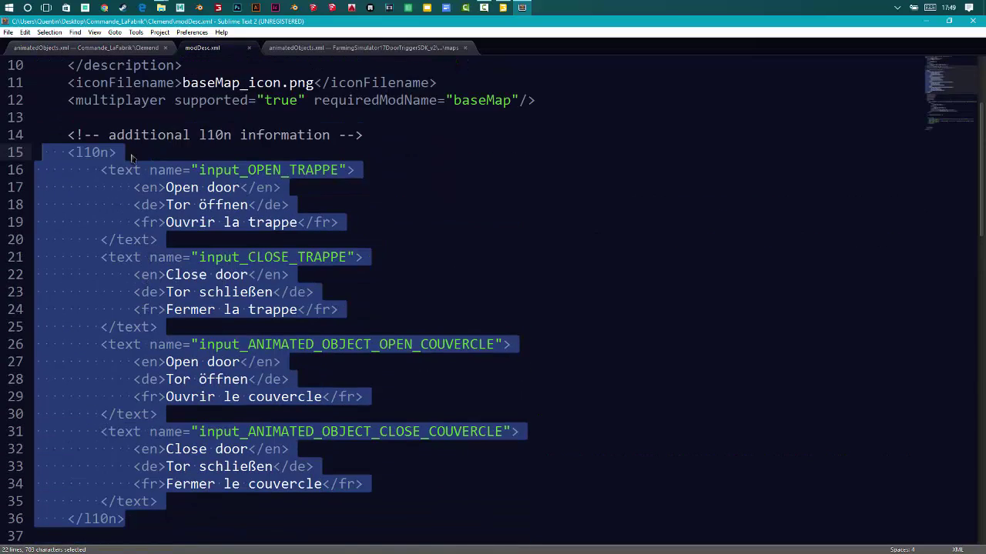
scroll(131, 157, "down", 13)
scroll(115, 323, "up", 1)
left_click(202, 362)
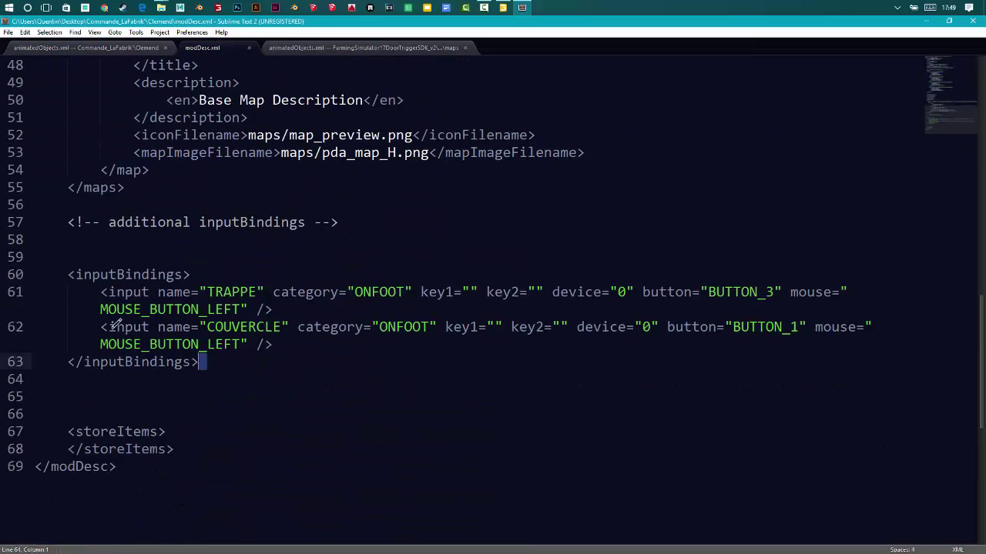
left_click_drag(15, 362, 15, 292)
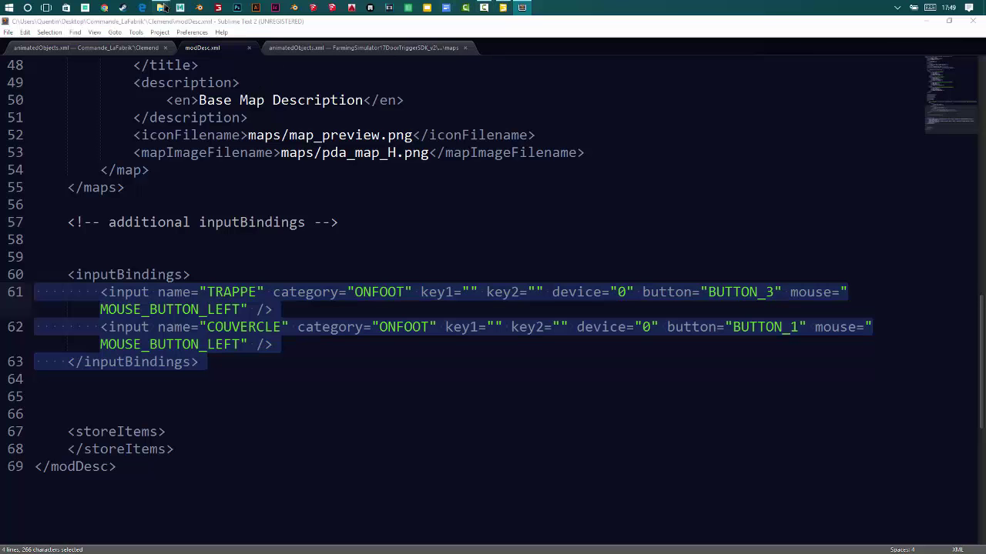
- Open modDesc.xml from the SDK's map folder and examine its l10n section
mouse_move(164, 8)
left_click(208, 62)
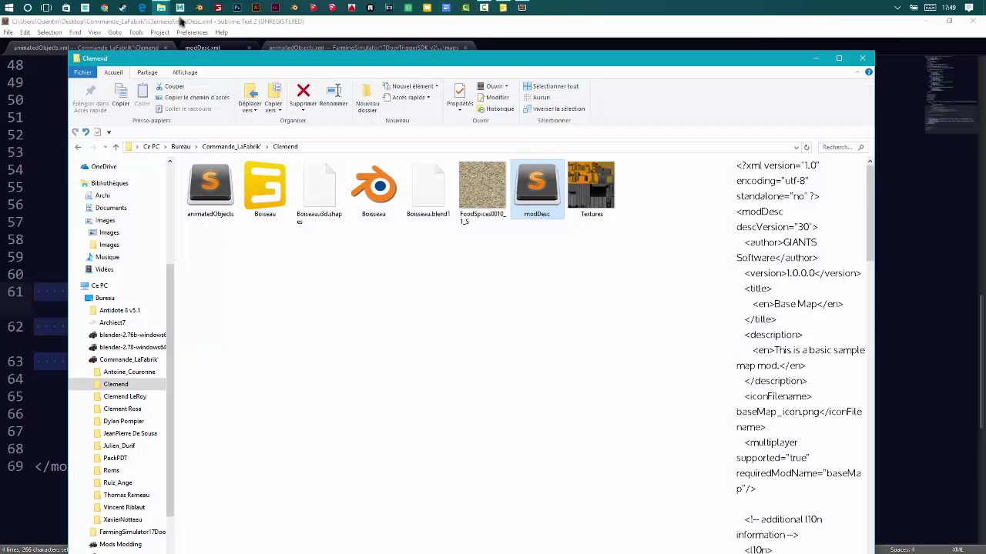
left_click(222, 82)
key("BackSpace")
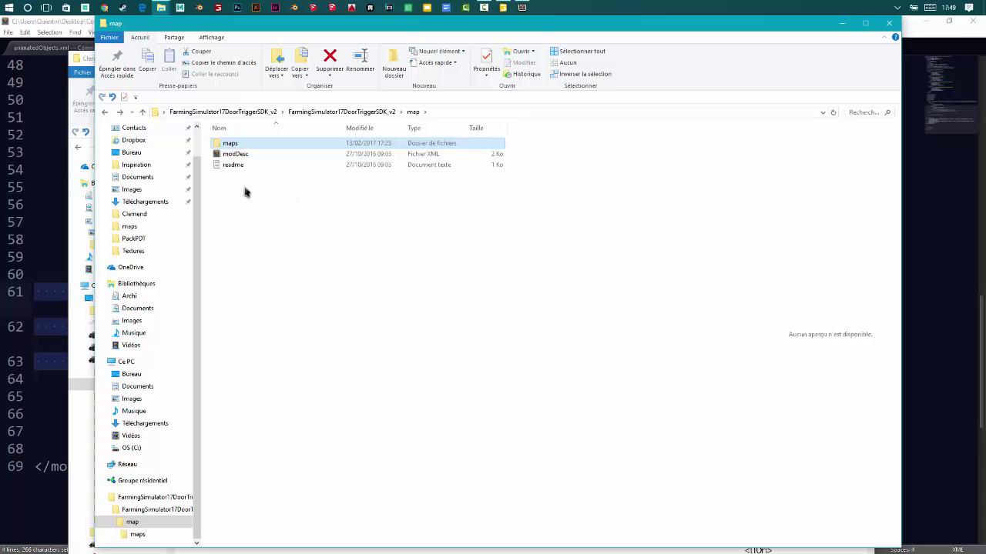
key("Down")
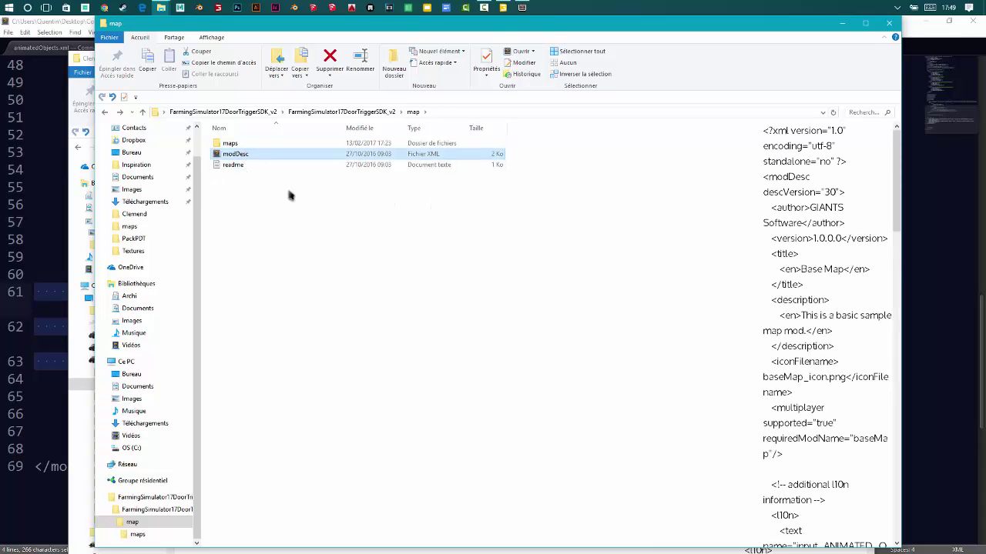
double_click(239, 156)
scroll(131, 249, "down", 7)
scroll(160, 362, "up", 4)
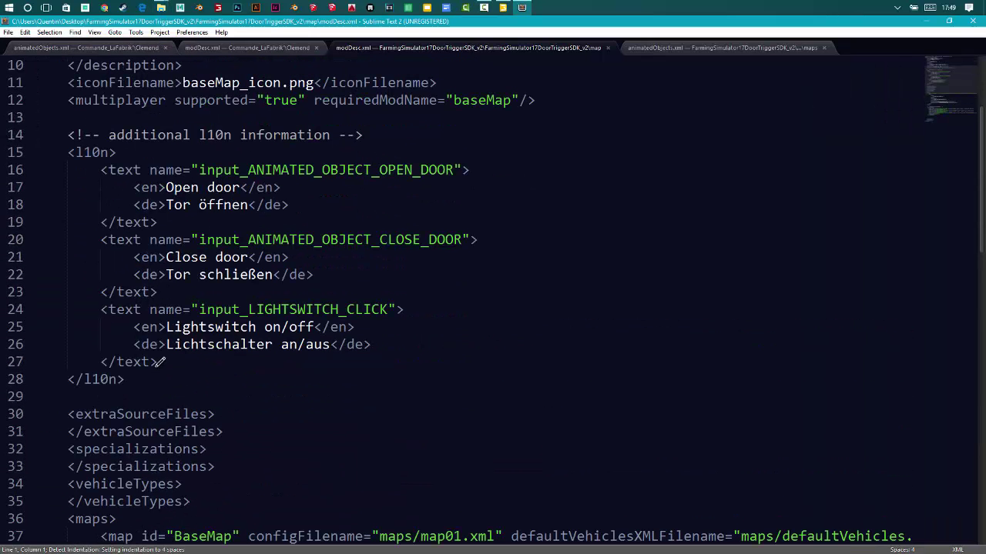
- Try adding a TRAPPE line after the last text entry of the SDK modDesc.xml's l10n block, and remove it
left_click(160, 362)
key("Return")
type("TRAPPE")
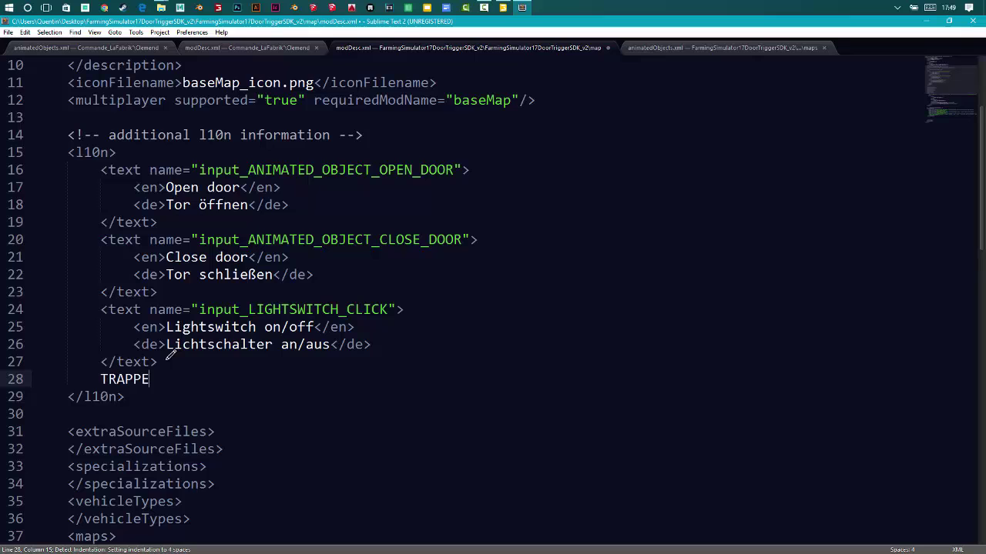
key("BackSpace")
key("BackSpace")
key("BackSpace")
key("BackSpace")
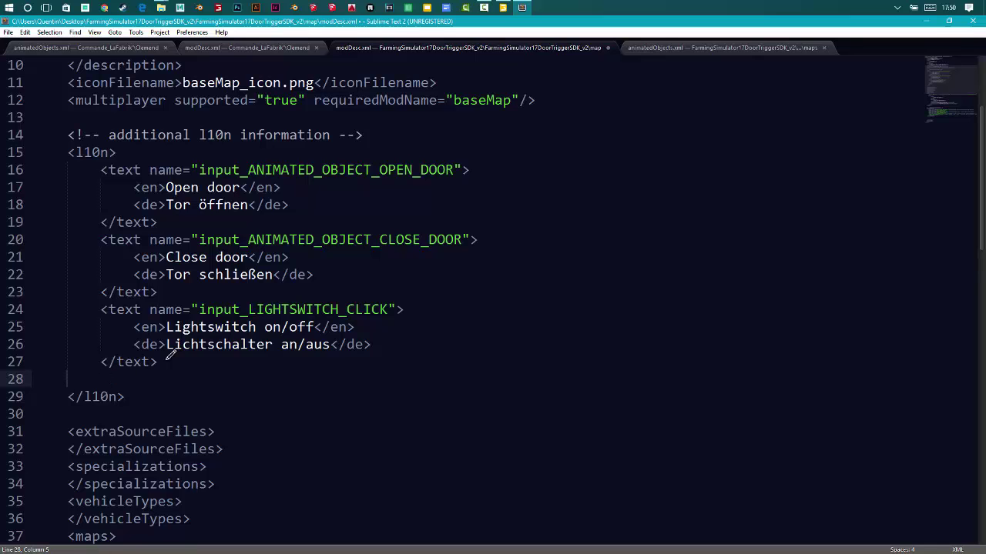
- Close the text editor and the door trigger SDK folder window
left_click(972, 20)
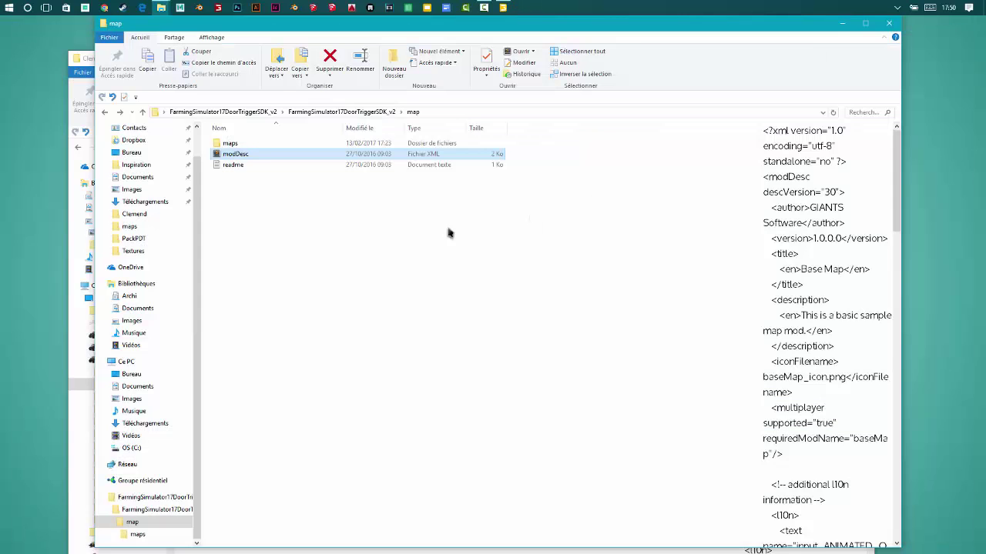
left_click(308, 223)
key("BackSpace")
left_click(306, 200)
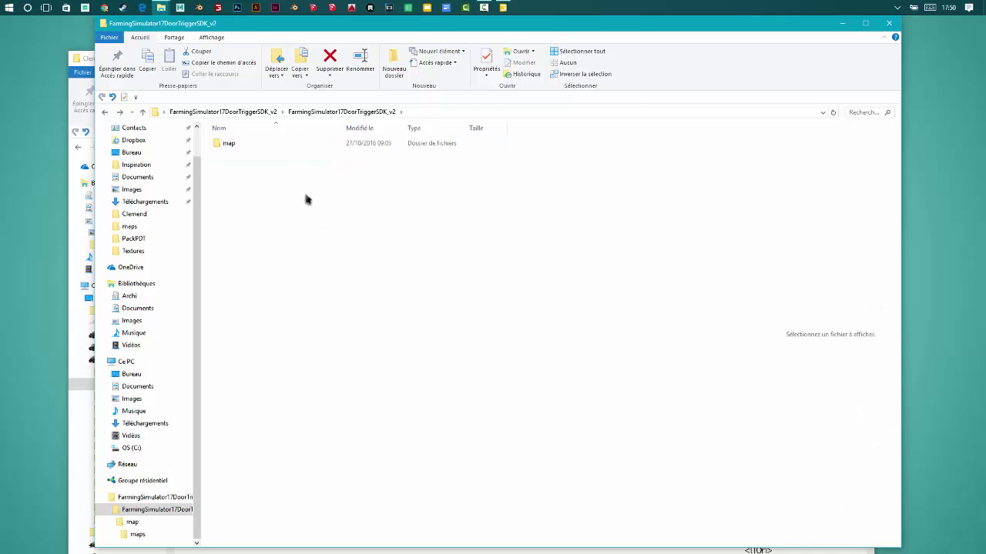
left_click(887, 24)
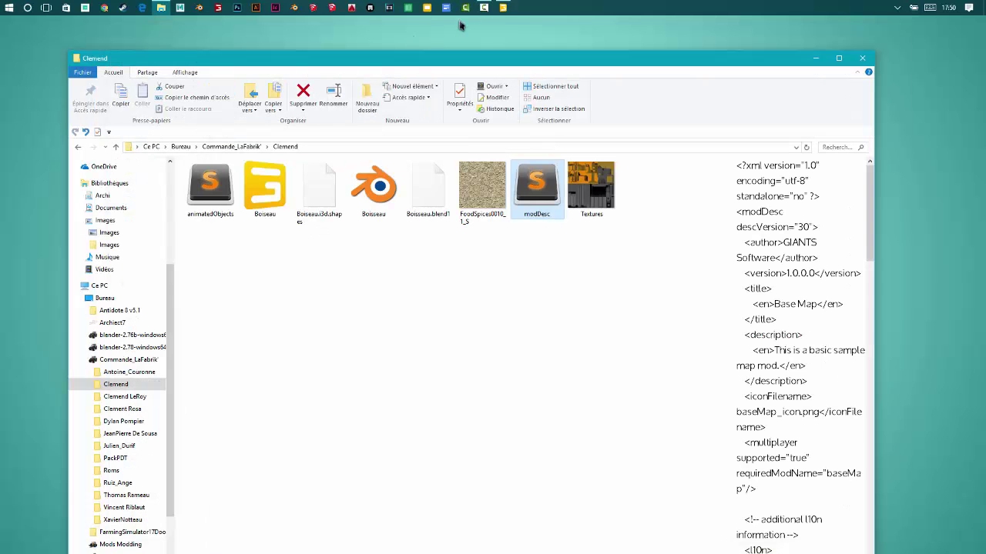
- Switch to GIANTS Editor, check the Couvercle group's xmlFilename user attribute, and bring the Boiseau mod folder back to the front
left_click(502, 8)
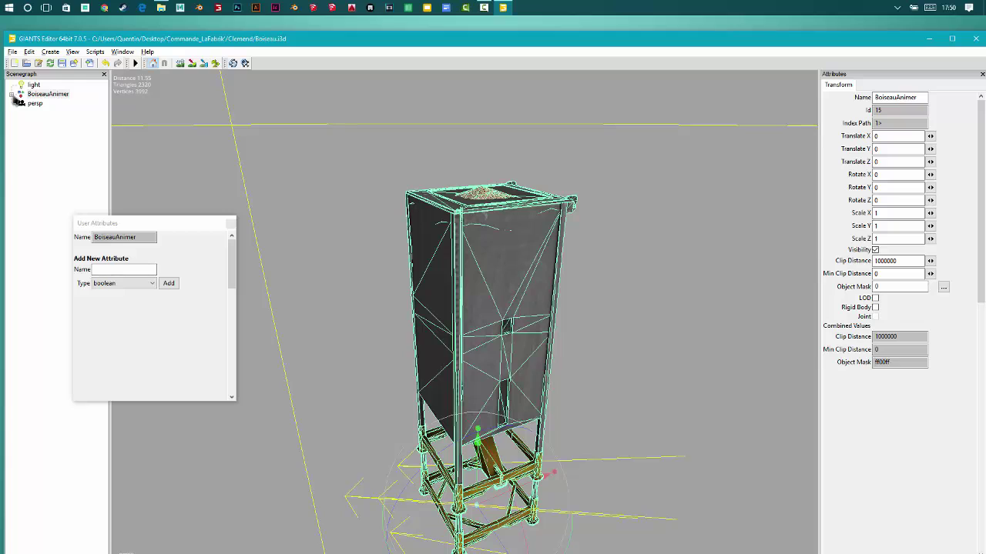
left_click(13, 93)
left_click(50, 103)
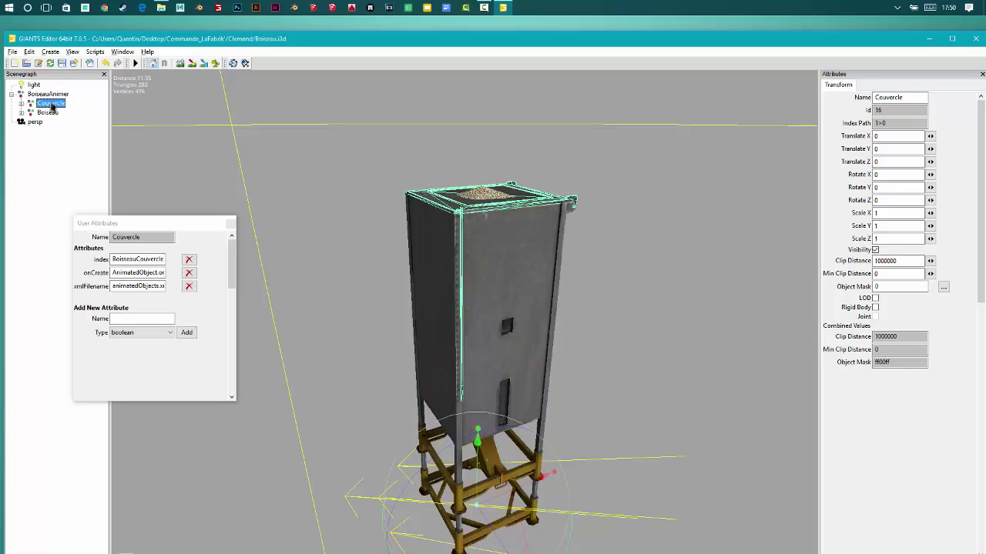
left_click(115, 281)
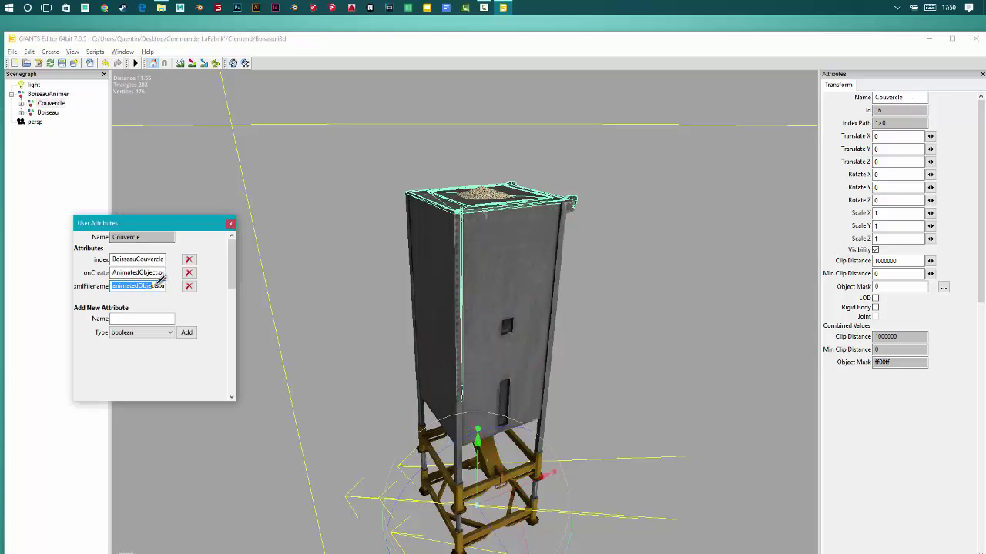
left_click_drag(121, 286, 79, 282)
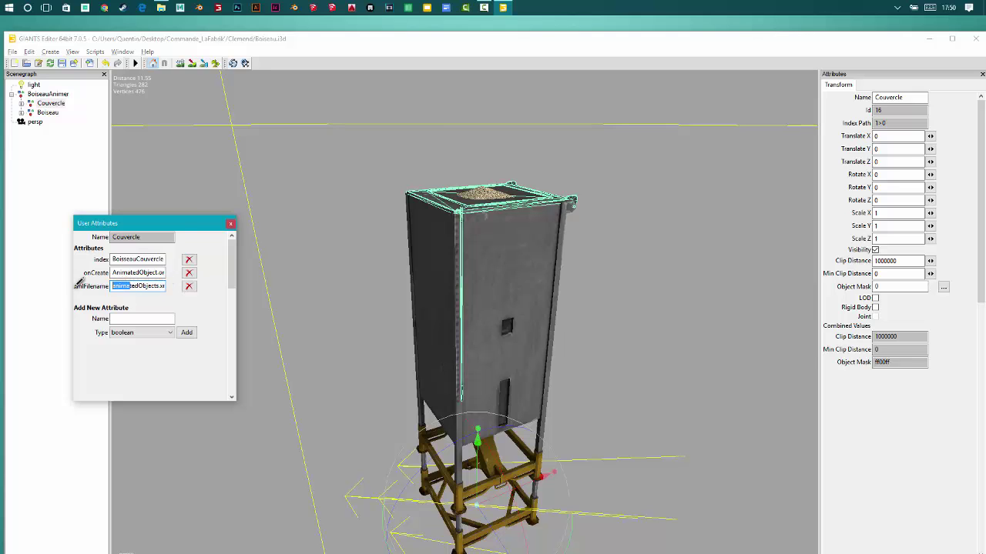
left_click(161, 8)
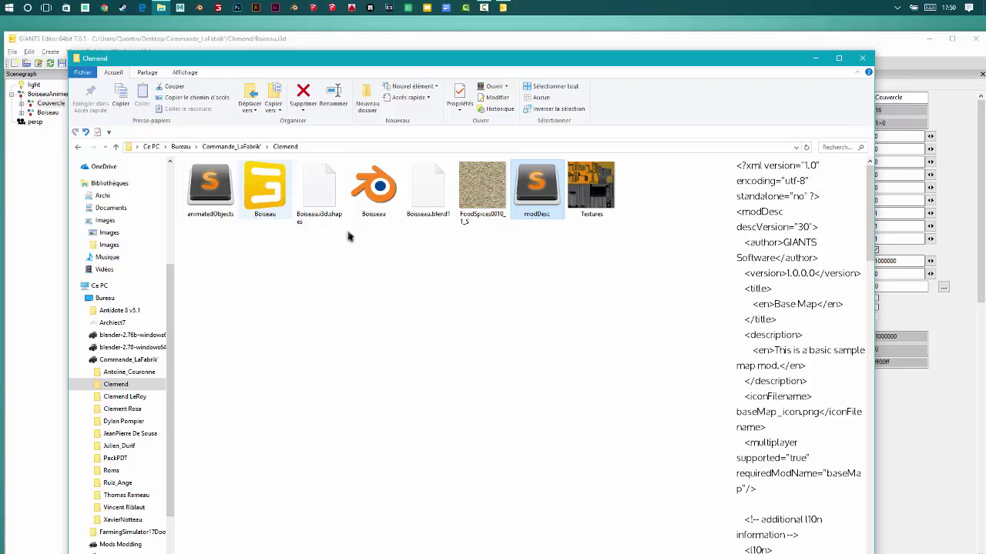